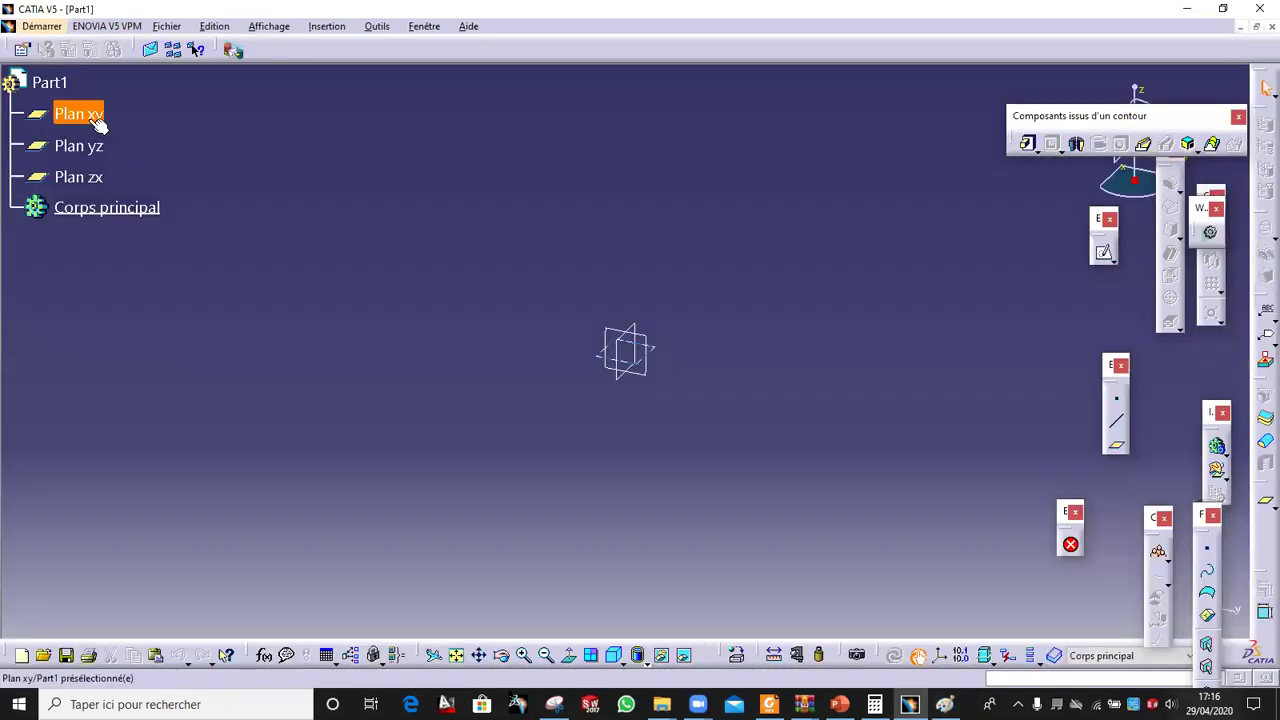
Step: Start a new sketch on the xy plane
{"action": "left_click", "coordinate": [97, 117]}
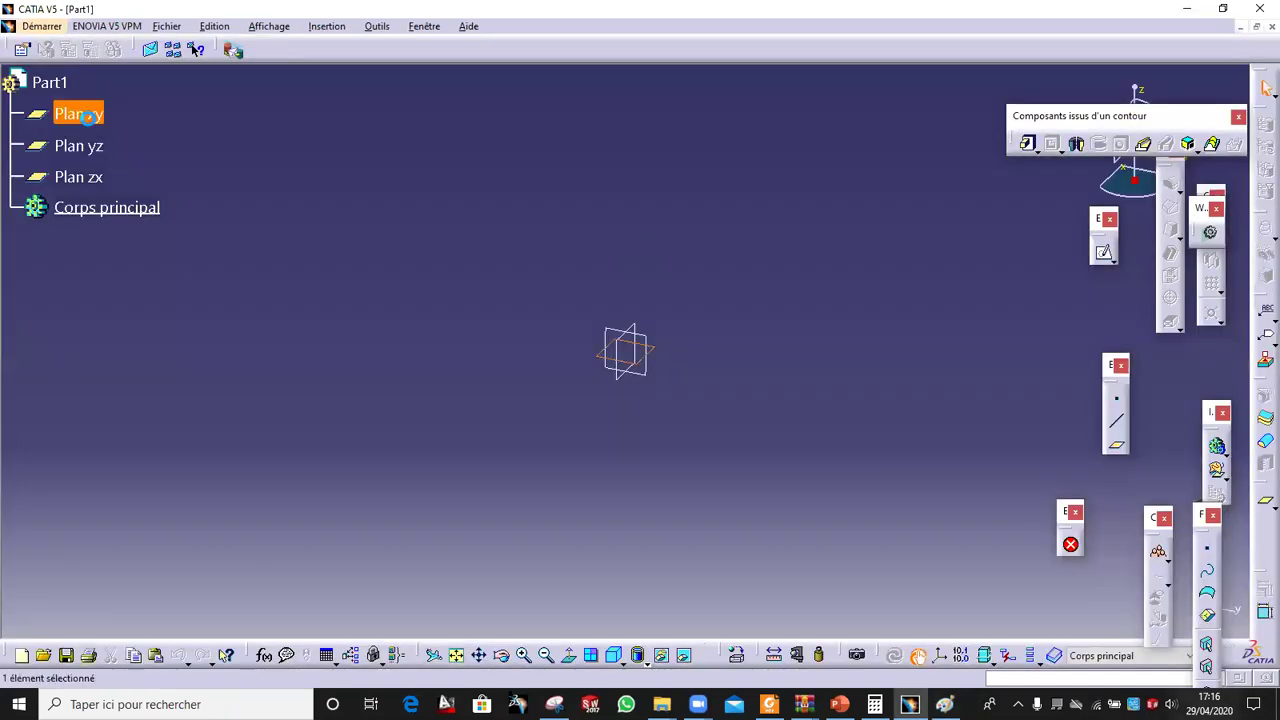
{"action": "left_click", "coordinate": [1103, 252]}
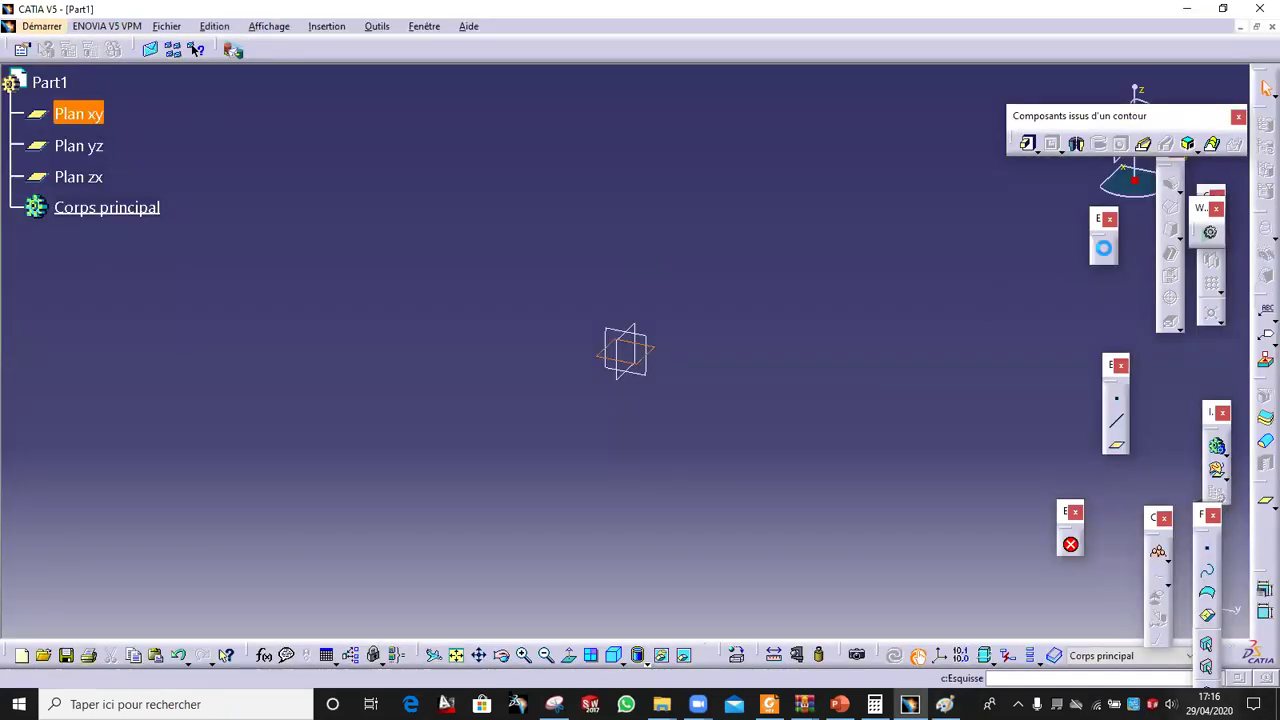
Step: Switch to the technical drawing in Paint, trace the outer contour of section A-A freehand, and undo the trace
{"action": "left_click", "coordinate": [945, 704]}
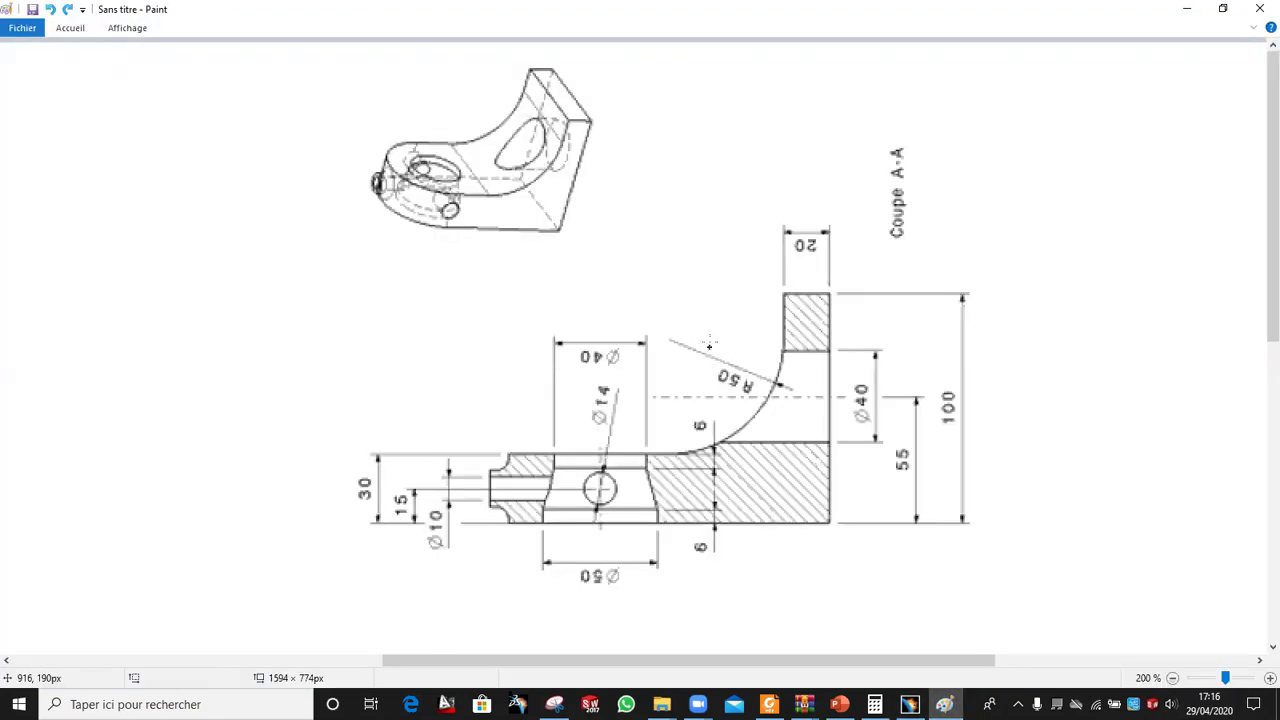
{"action": "mouse_move", "coordinate": [788, 283]}
{"action": "left_mouse_down"}
{"action": "mouse_move", "coordinate": [850, 344]}
{"action": "mouse_move", "coordinate": [847, 506]}
{"action": "mouse_move", "coordinate": [686, 548]}
{"action": "mouse_move", "coordinate": [505, 529]}
{"action": "mouse_move", "coordinate": [478, 496]}
{"action": "mouse_move", "coordinate": [612, 434]}
{"action": "mouse_move", "coordinate": [788, 297]}
{"action": "mouse_move", "coordinate": [762, 291]}
{"action": "left_mouse_up"}
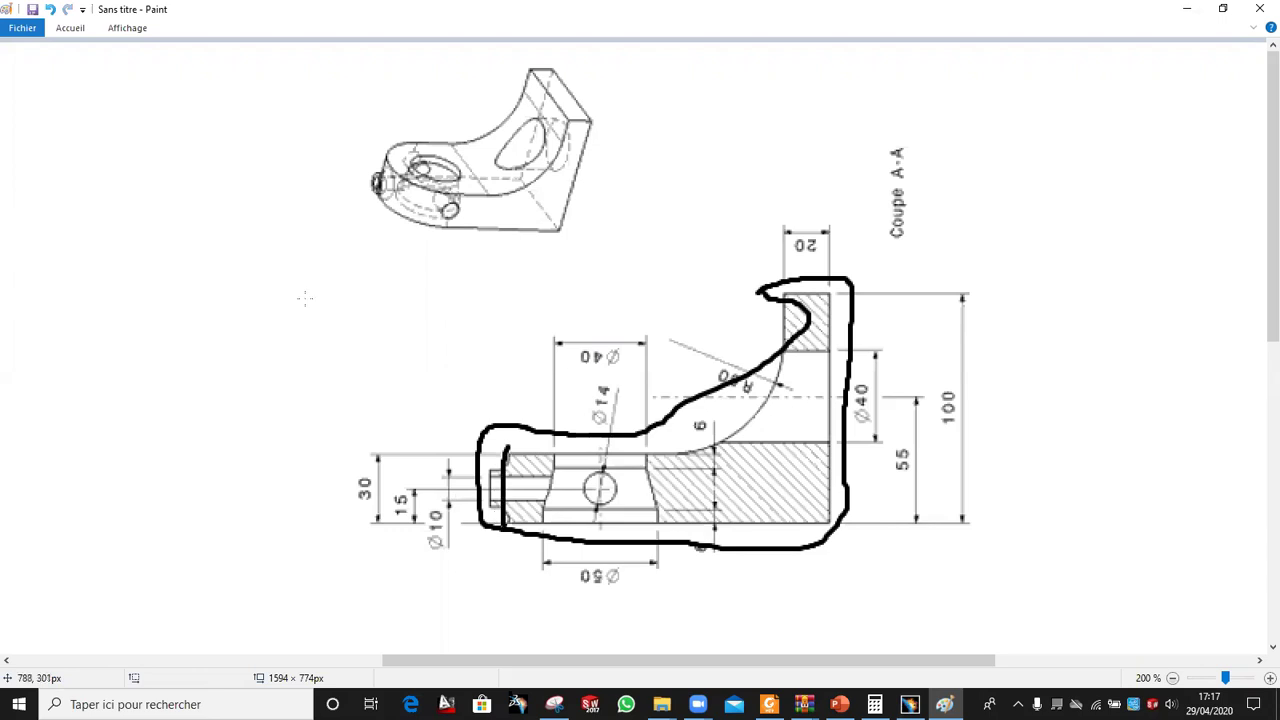
{"action": "left_click", "coordinate": [50, 9]}
{"action": "left_click", "coordinate": [50, 9]}
{"action": "left_click", "coordinate": [50, 9]}
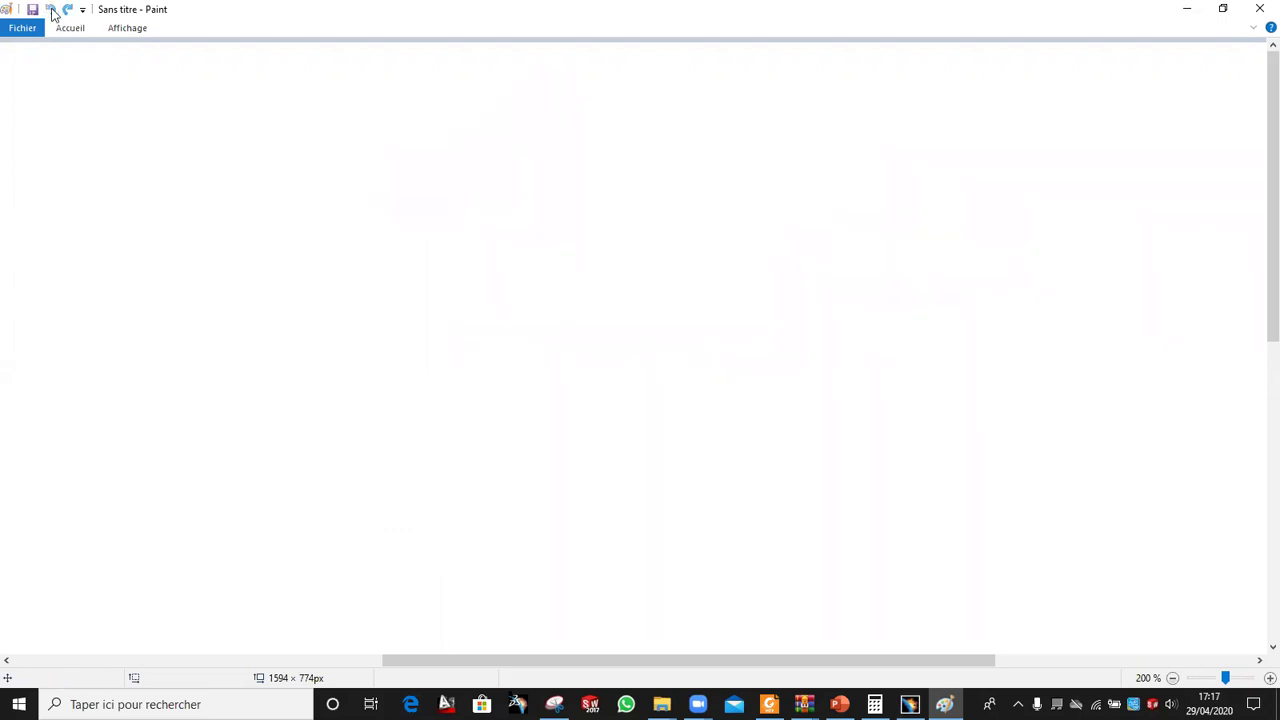
{"action": "left_click", "coordinate": [67, 9]}
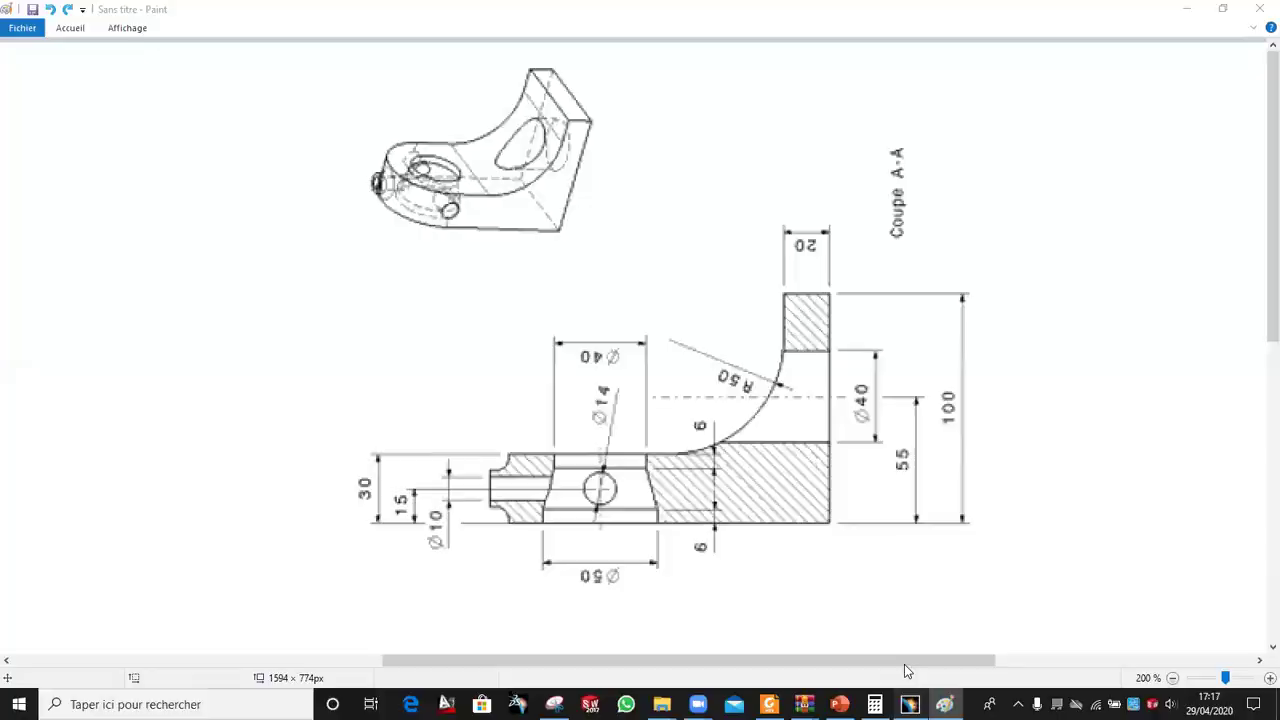
Step: Back in CATIA, sketch a closed L-shaped profile from the origin, about 123 mm long and 92 mm high, with a base about 34 mm thick
{"action": "left_click", "coordinate": [909, 704]}
{"action": "left_click", "coordinate": [1007, 353]}
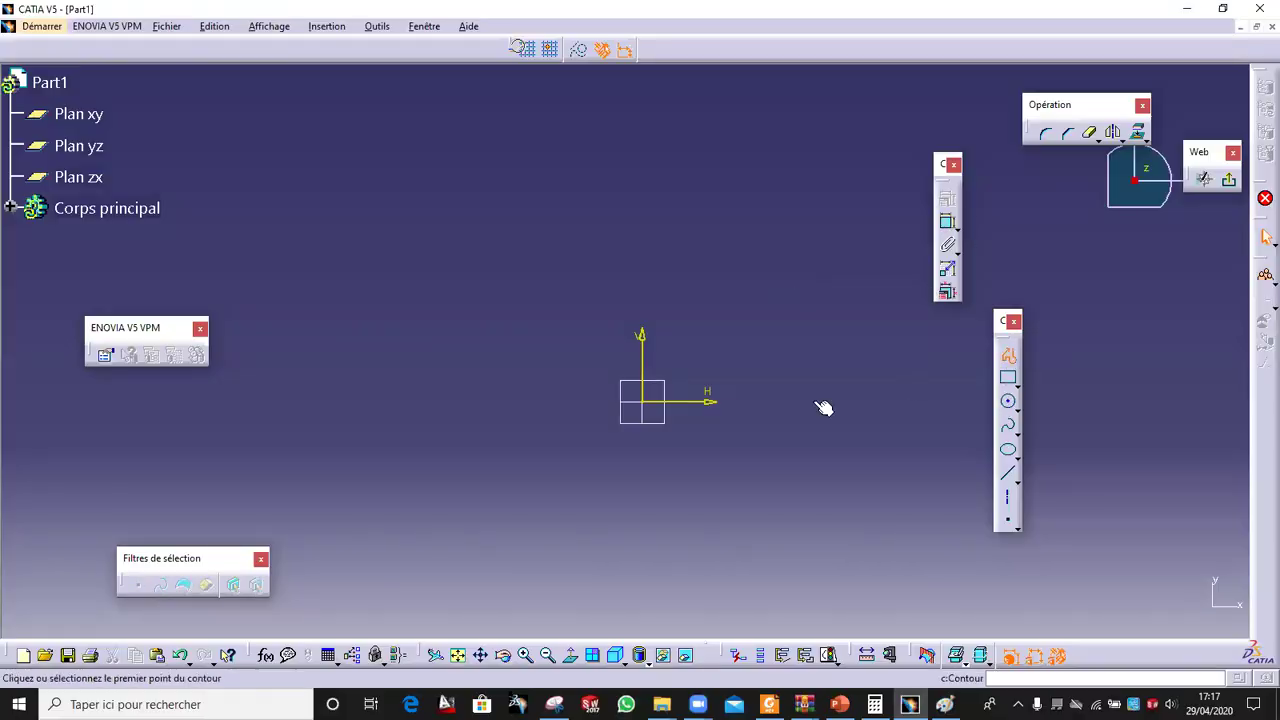
{"action": "left_click", "coordinate": [655, 403]}
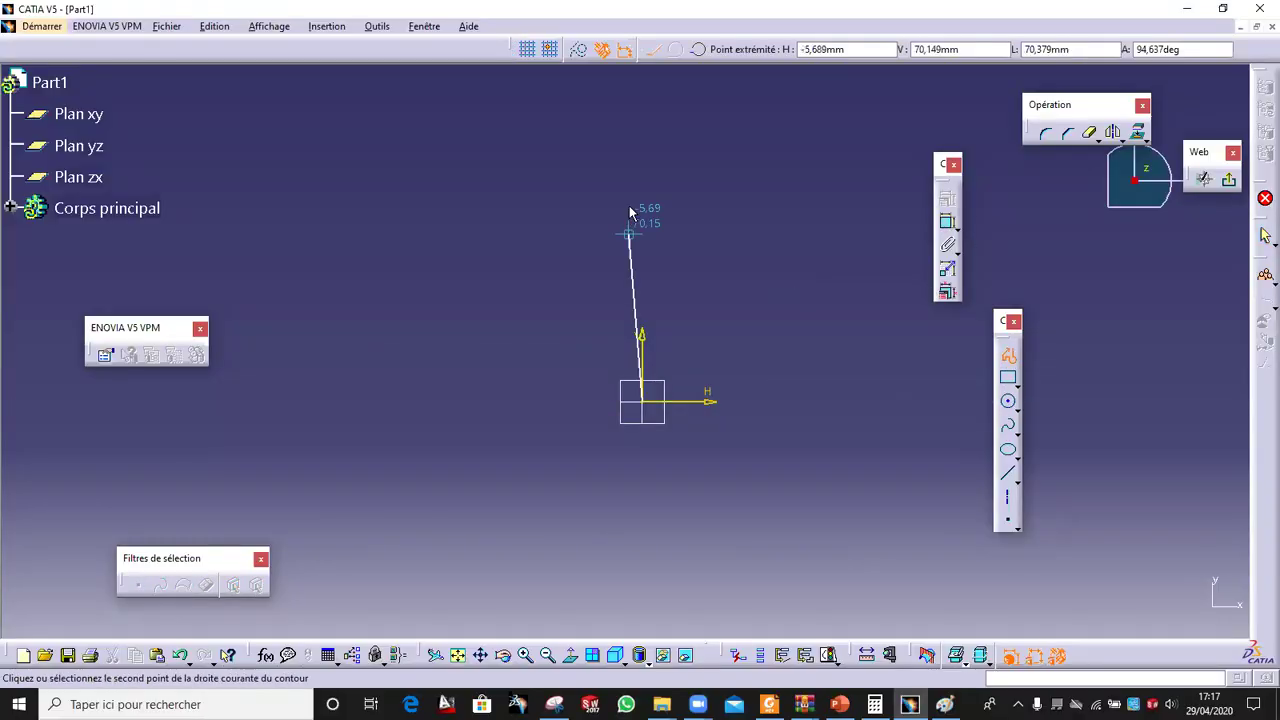
{"action": "left_click", "coordinate": [758, 212]}
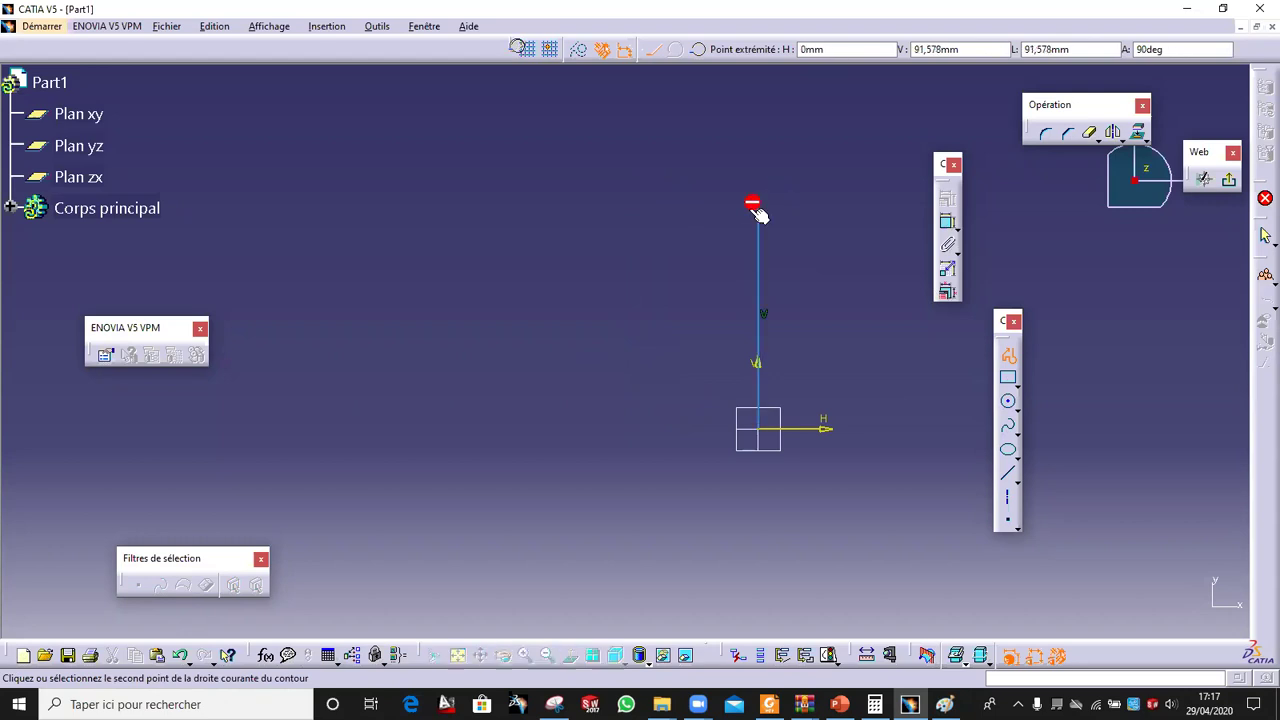
{"action": "left_click", "coordinate": [700, 210]}
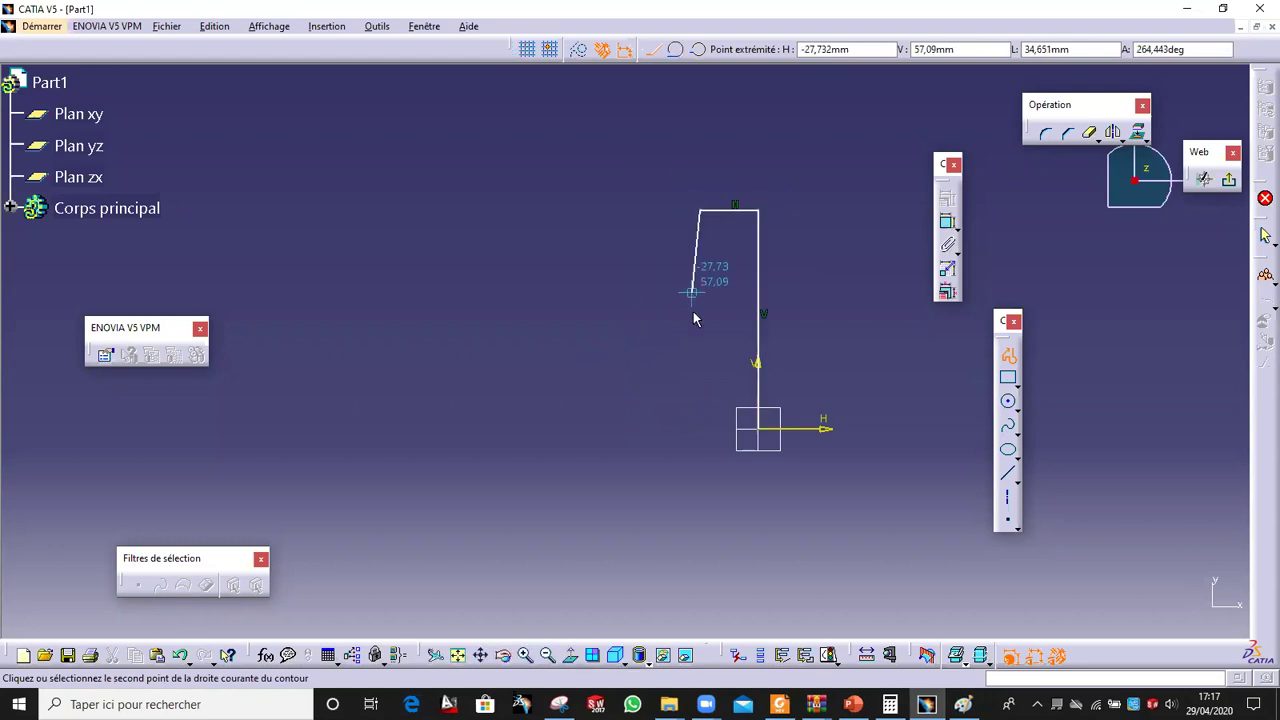
{"action": "left_click", "coordinate": [700, 349]}
{"action": "left_click", "coordinate": [465, 349]}
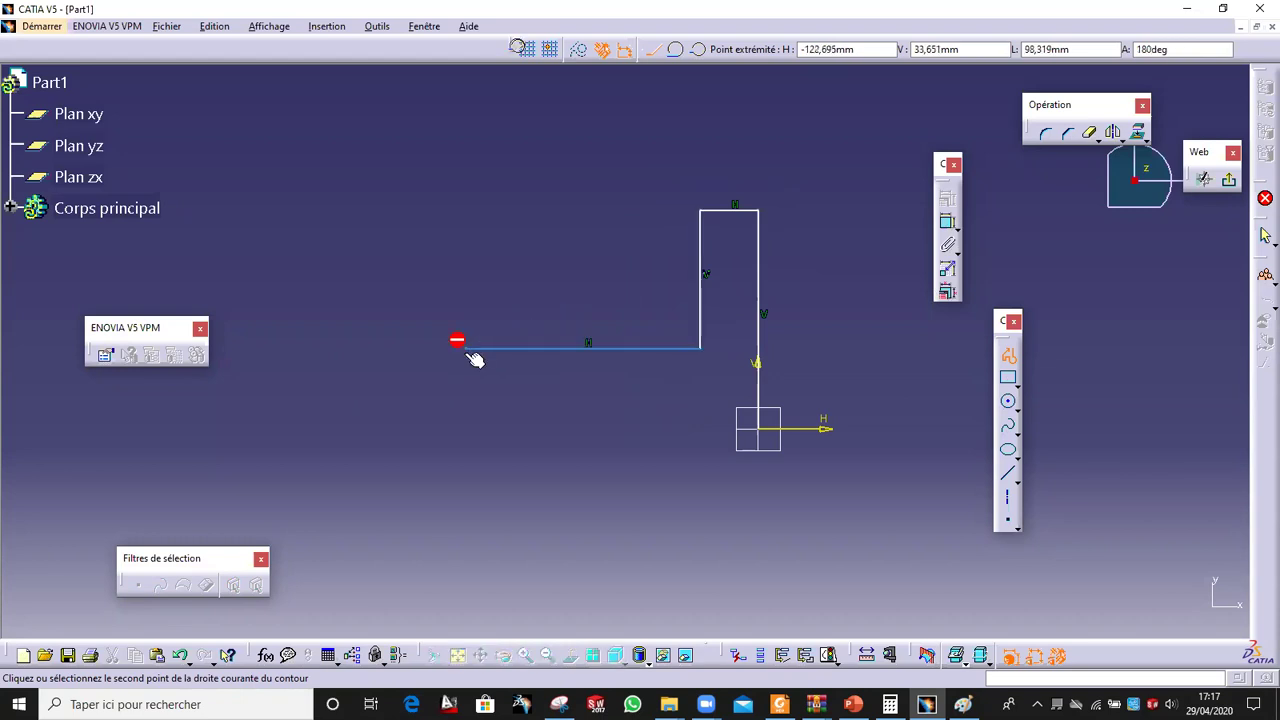
{"action": "left_click", "coordinate": [465, 430]}
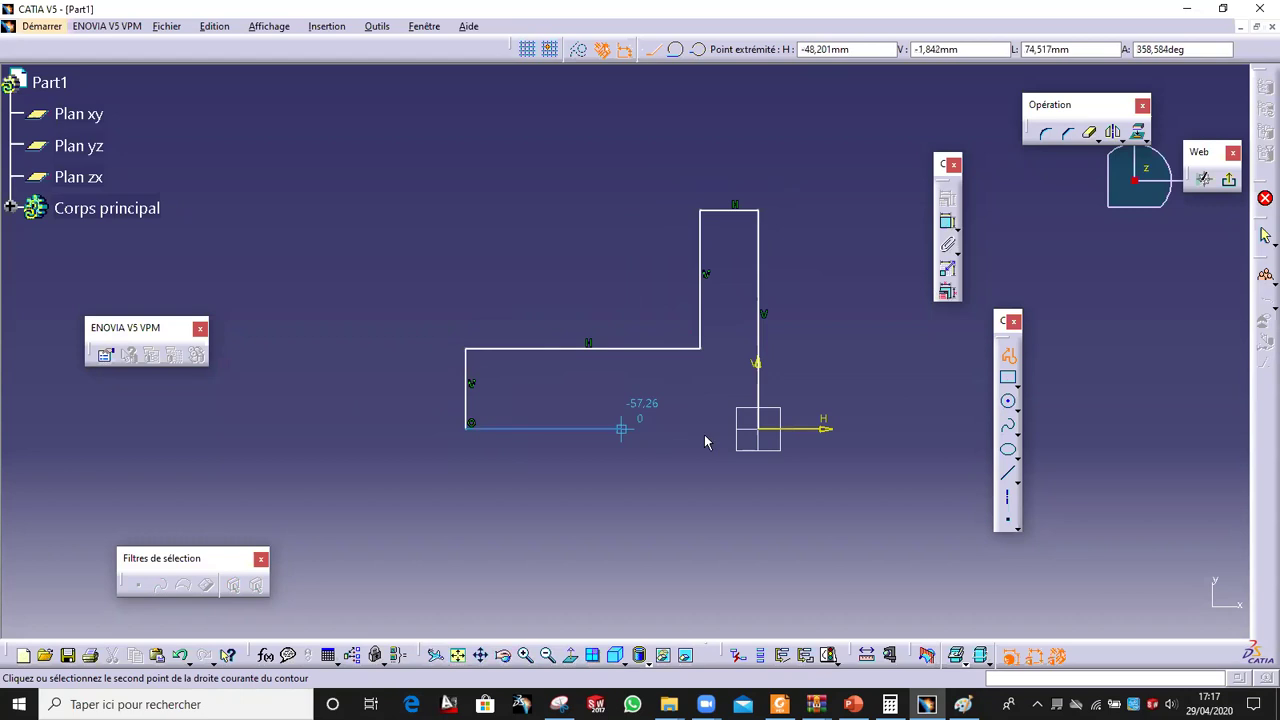
{"action": "left_click", "coordinate": [767, 436]}
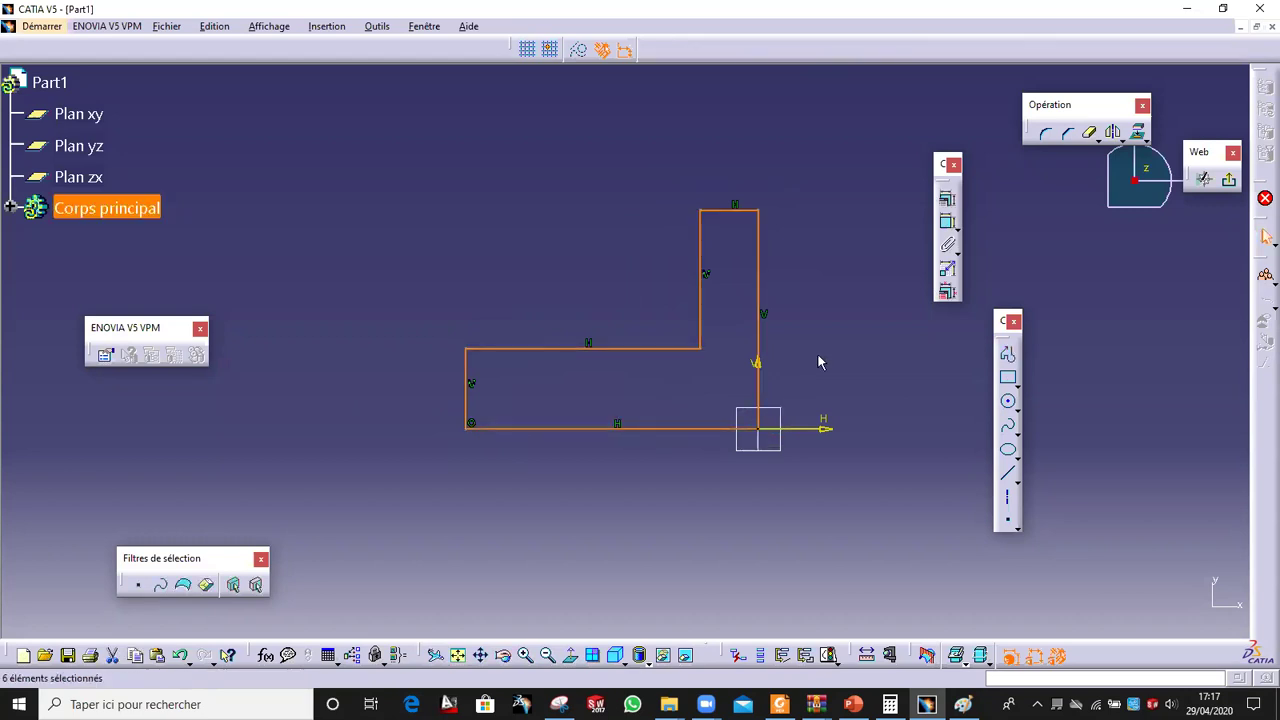
{"action": "left_click", "coordinate": [899, 212]}
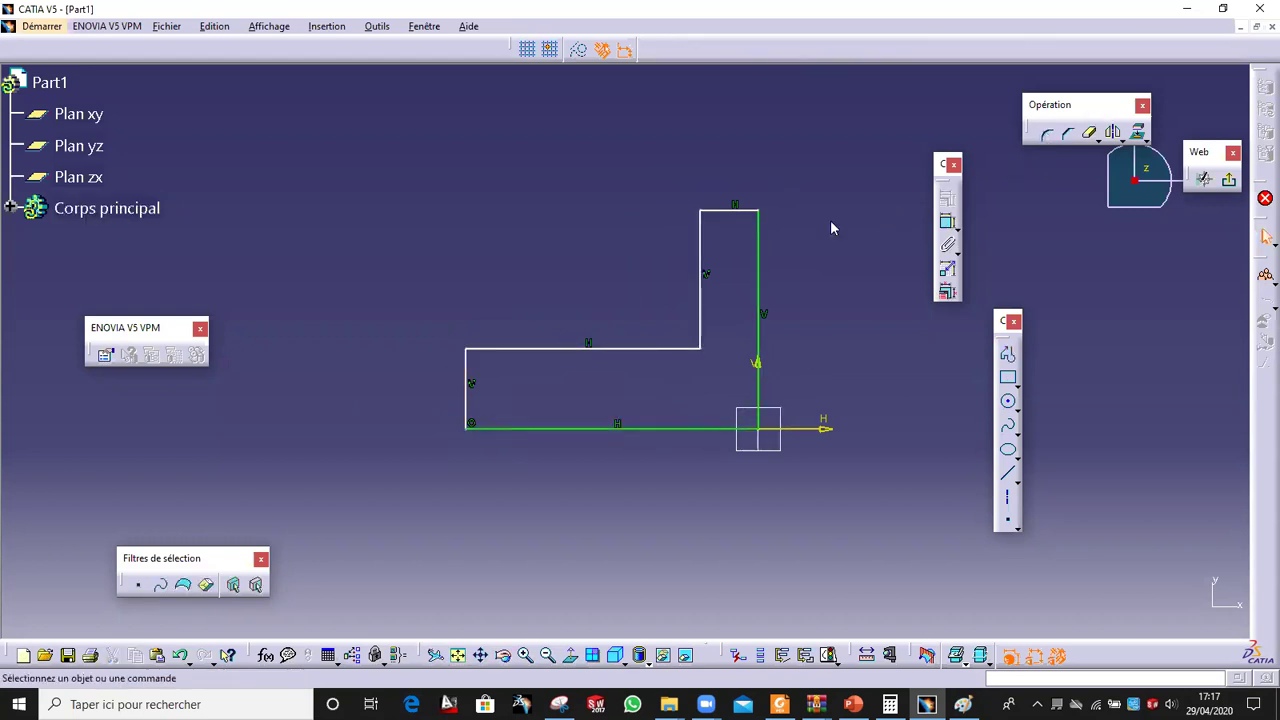
Step: Round the profile's inner corner between the upright and the base with a corner fillet of about 34 mm radius
{"action": "left_click", "coordinate": [1047, 133]}
{"action": "left_click", "coordinate": [702, 300]}
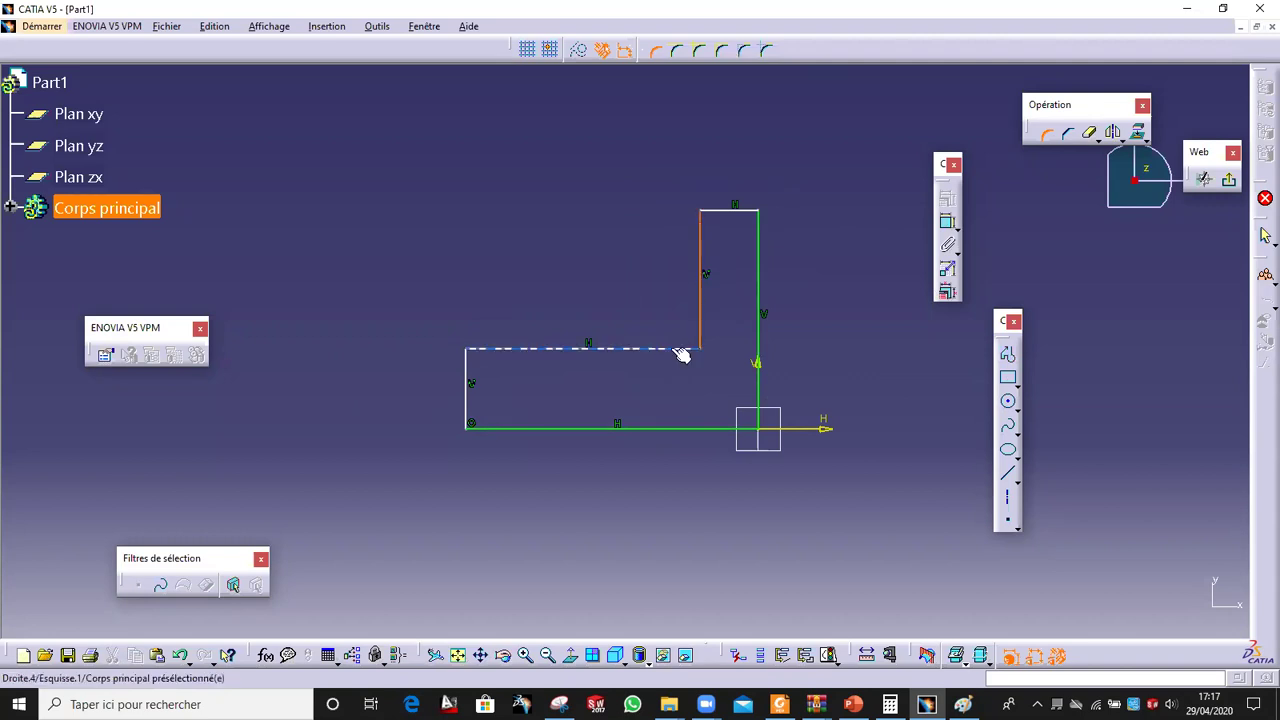
{"action": "left_click", "coordinate": [680, 355]}
{"action": "left_click", "coordinate": [672, 331]}
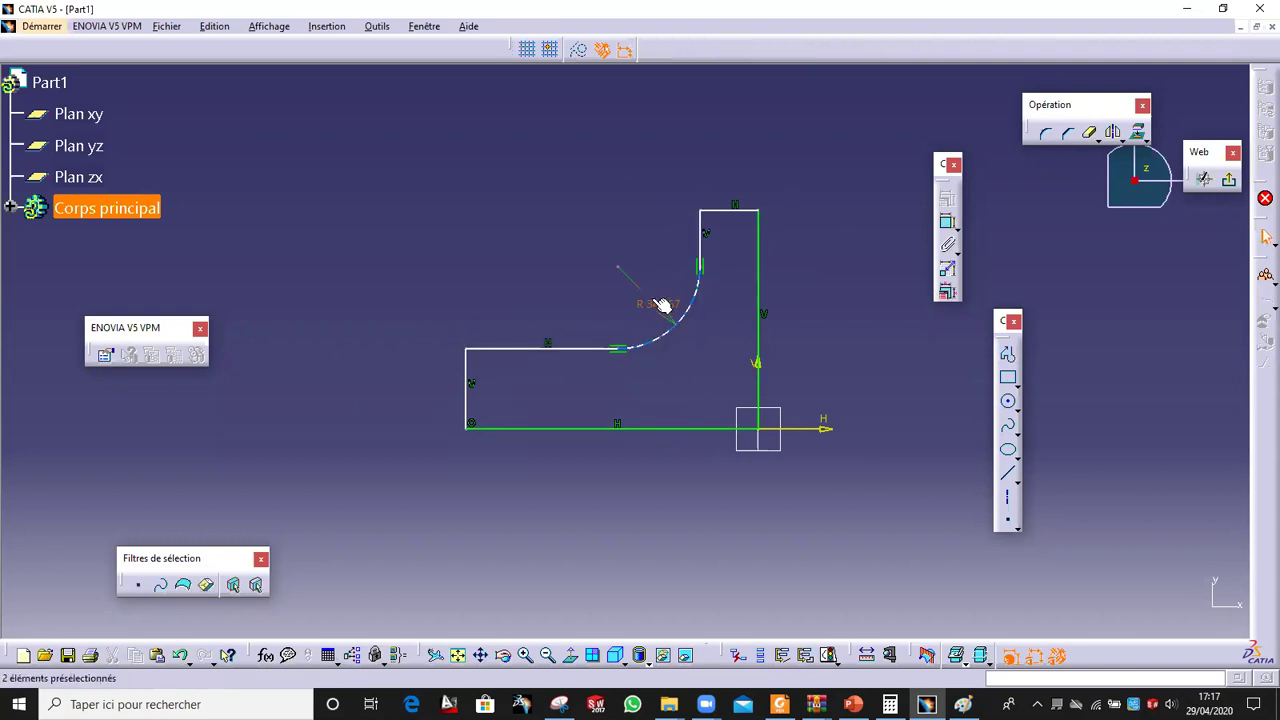
Step: Set the inner corner's fillet radius to 59 mm
{"action": "double_click", "coordinate": [663, 304]}
{"action": "type", "text": "59"}
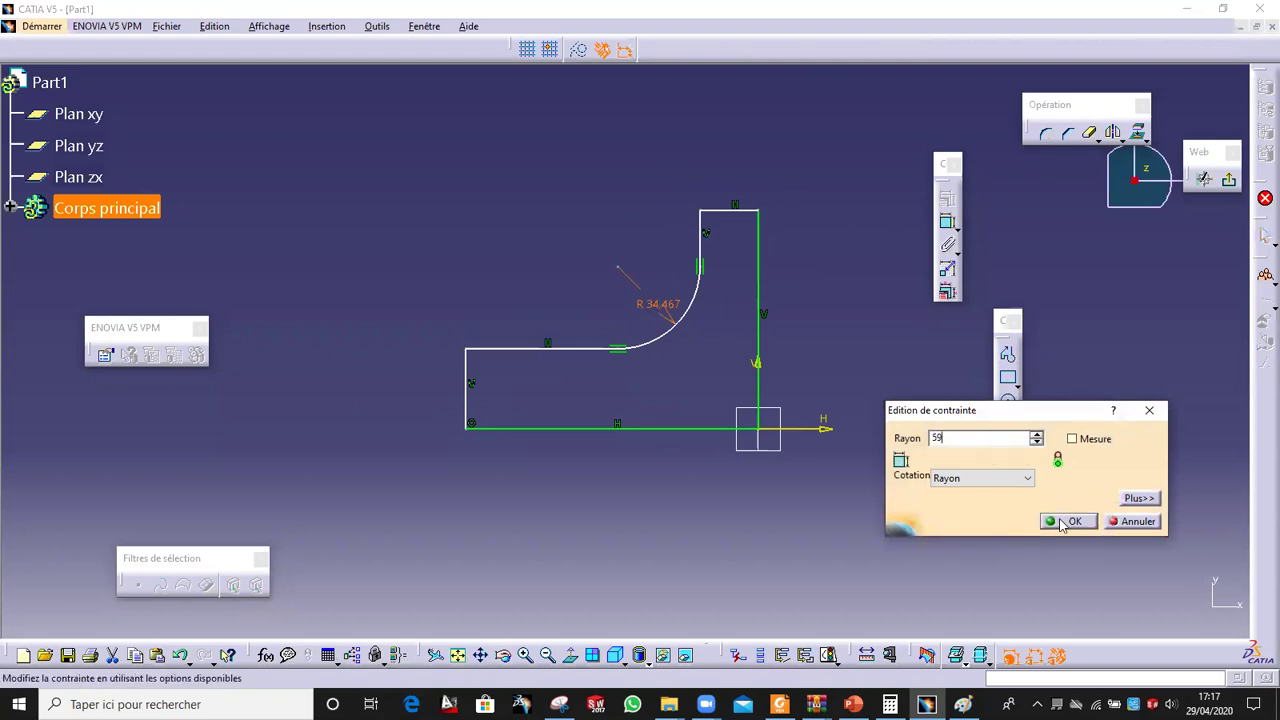
{"action": "left_click", "coordinate": [1068, 521]}
Step: Move the fillet's radius dimension to the inner side of the arc and set the radius to 50 mm
{"action": "left_click", "coordinate": [760, 292]}
{"action": "left_click_drag", "start_coordinate": [740, 304], "coordinate": [640, 271]}
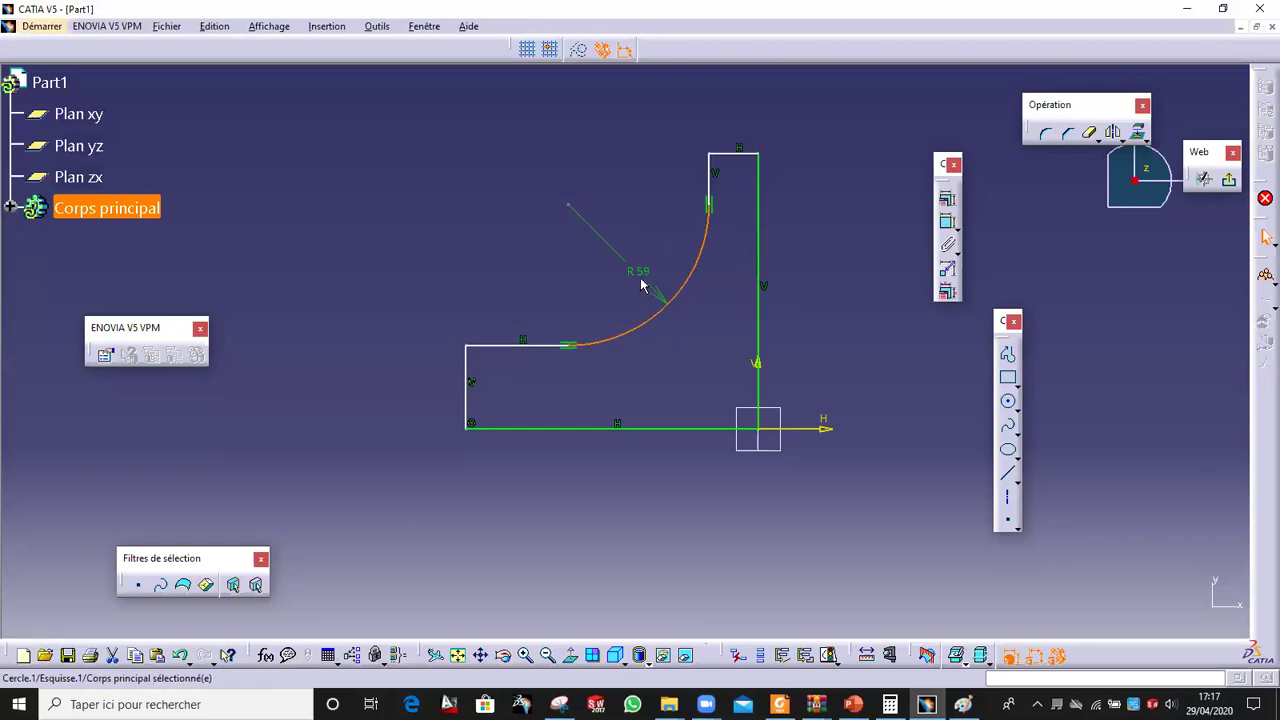
{"action": "double_click", "coordinate": [640, 271]}
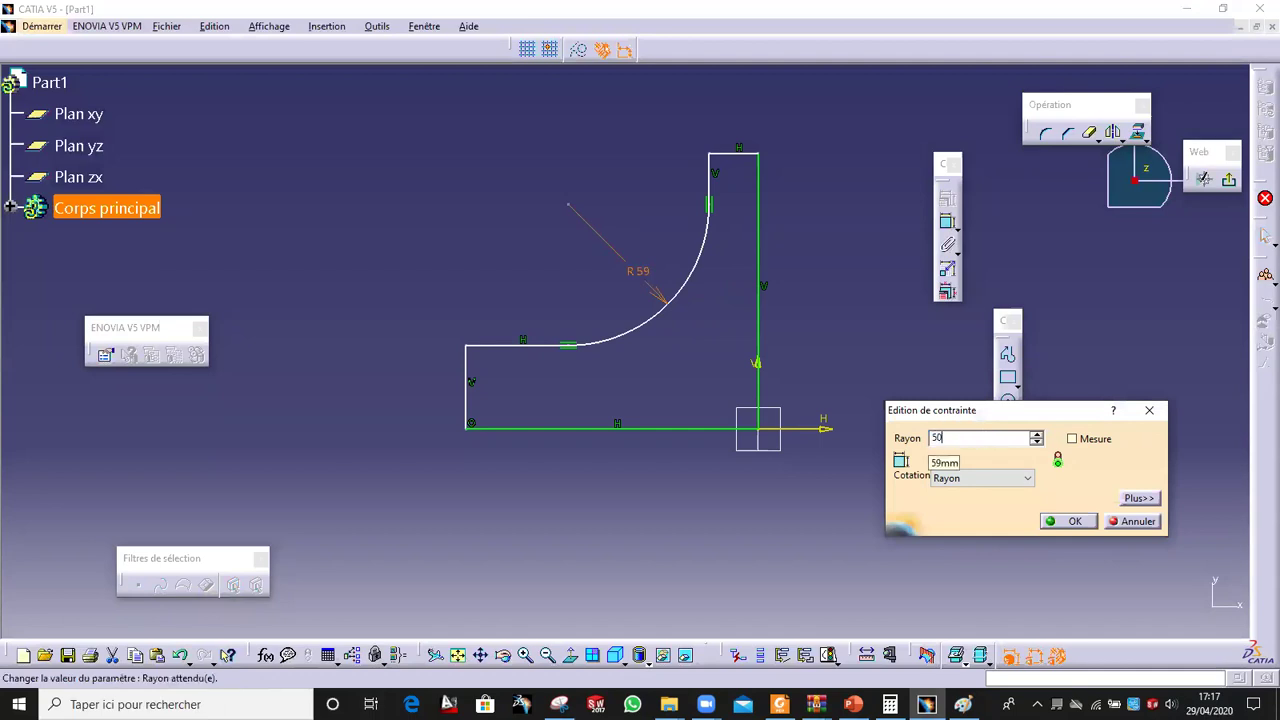
{"action": "type", "text": "50"}
{"action": "key", "text": "Return"}
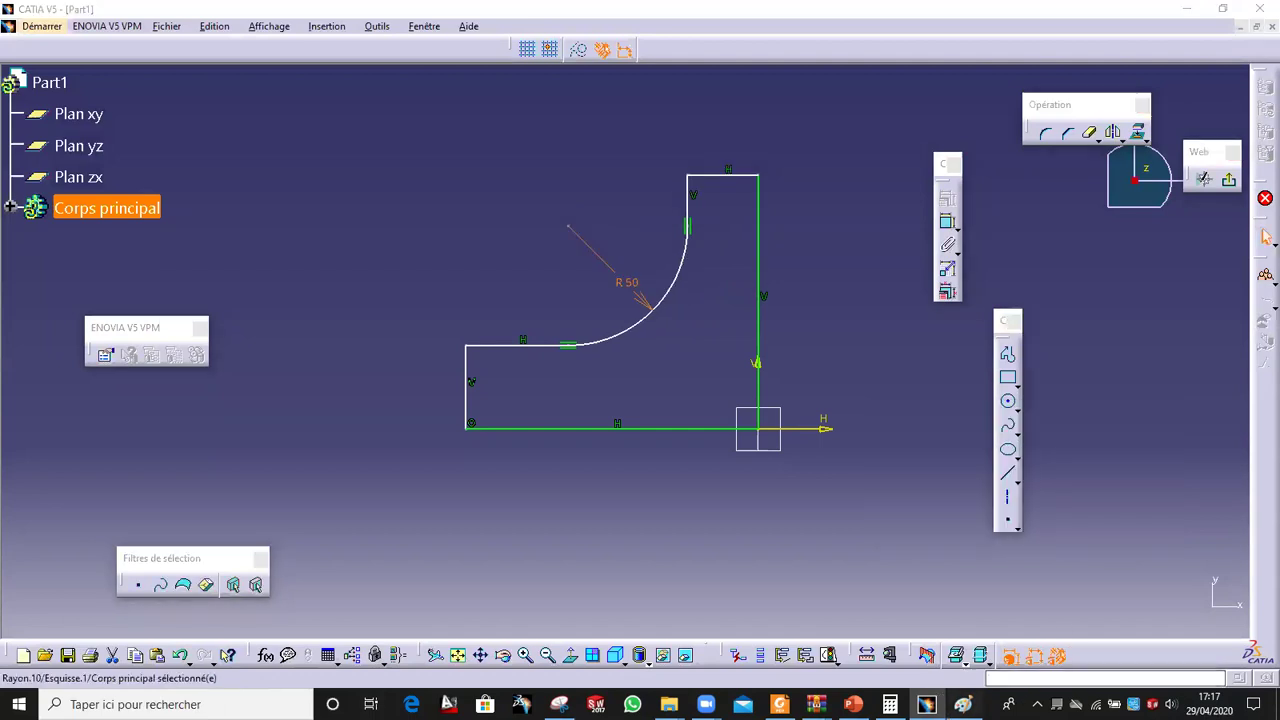
Step: Switch to the Paint drawing and circle the 20, 100 and 30 dimensions of section A-A
{"action": "key", "text": "alt+Tab"}
{"action": "left_click_drag", "start_coordinate": [768, 243], "coordinate": [818, 211]}
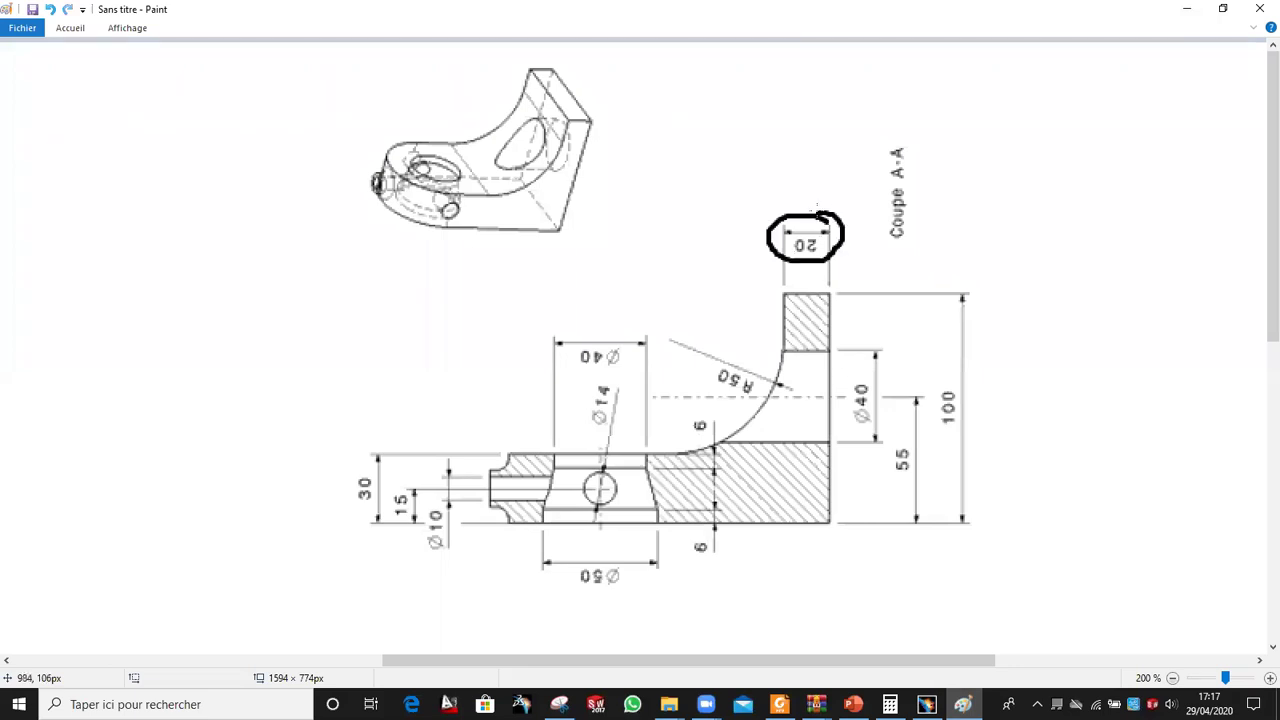
{"action": "left_click_drag", "start_coordinate": [960, 443], "coordinate": [933, 386]}
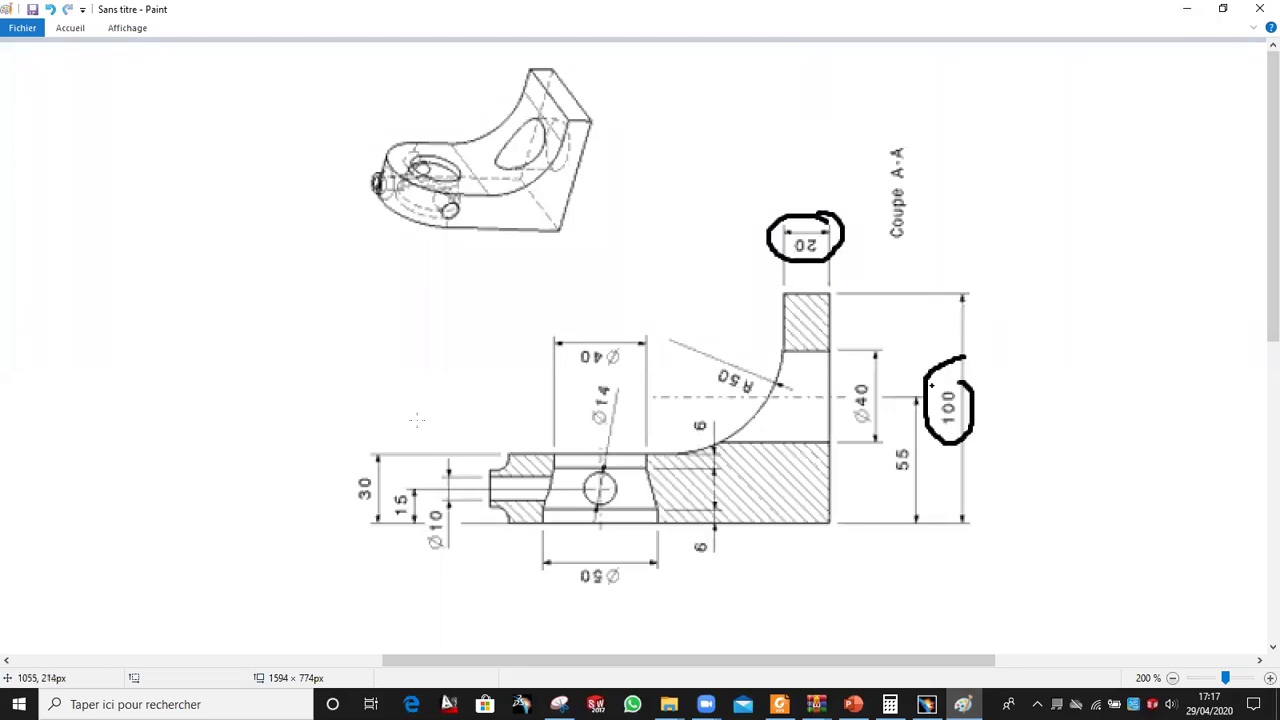
{"action": "left_click_drag", "start_coordinate": [342, 460], "coordinate": [317, 466]}
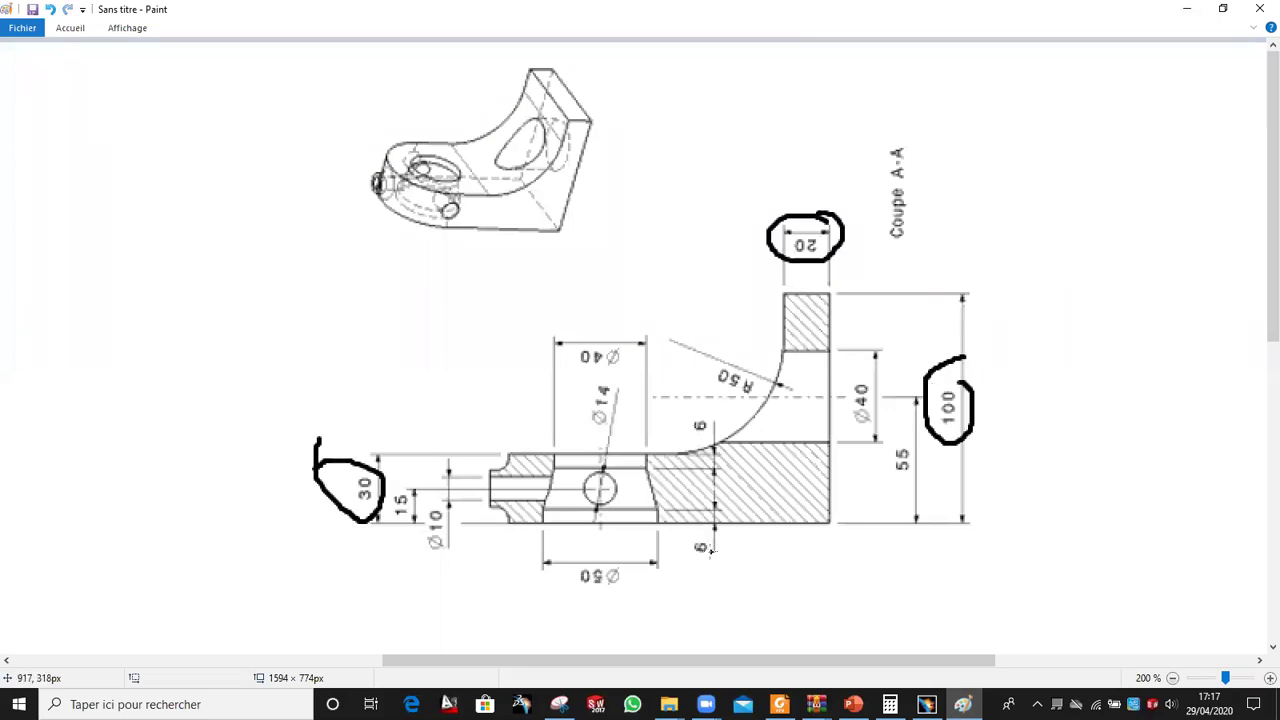
Step: Mark both ends of the base, circle the plan view's 100 length, and annotate the 40 distance from the arc centre to the rounded end
{"action": "scroll", "coordinate": [744, 527], "scroll_direction": "down", "scroll_amount": 3}
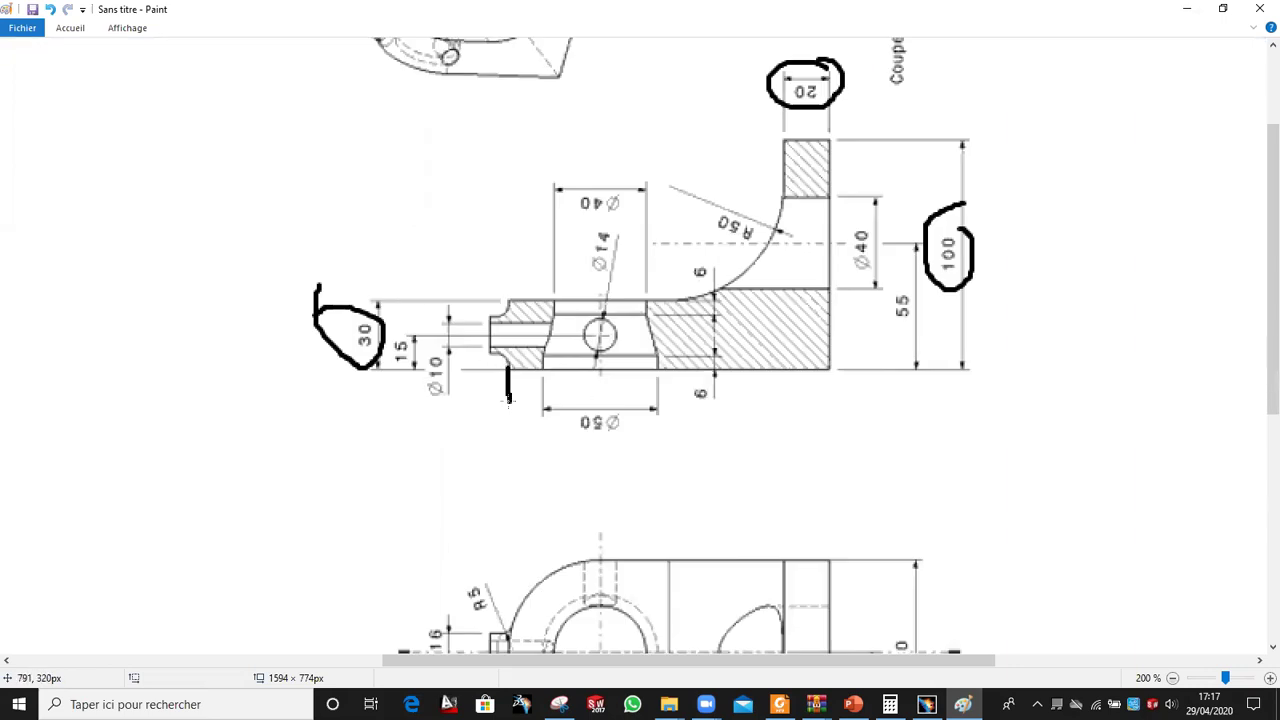
{"action": "scroll", "coordinate": [755, 463], "scroll_direction": "down", "scroll_amount": 6}
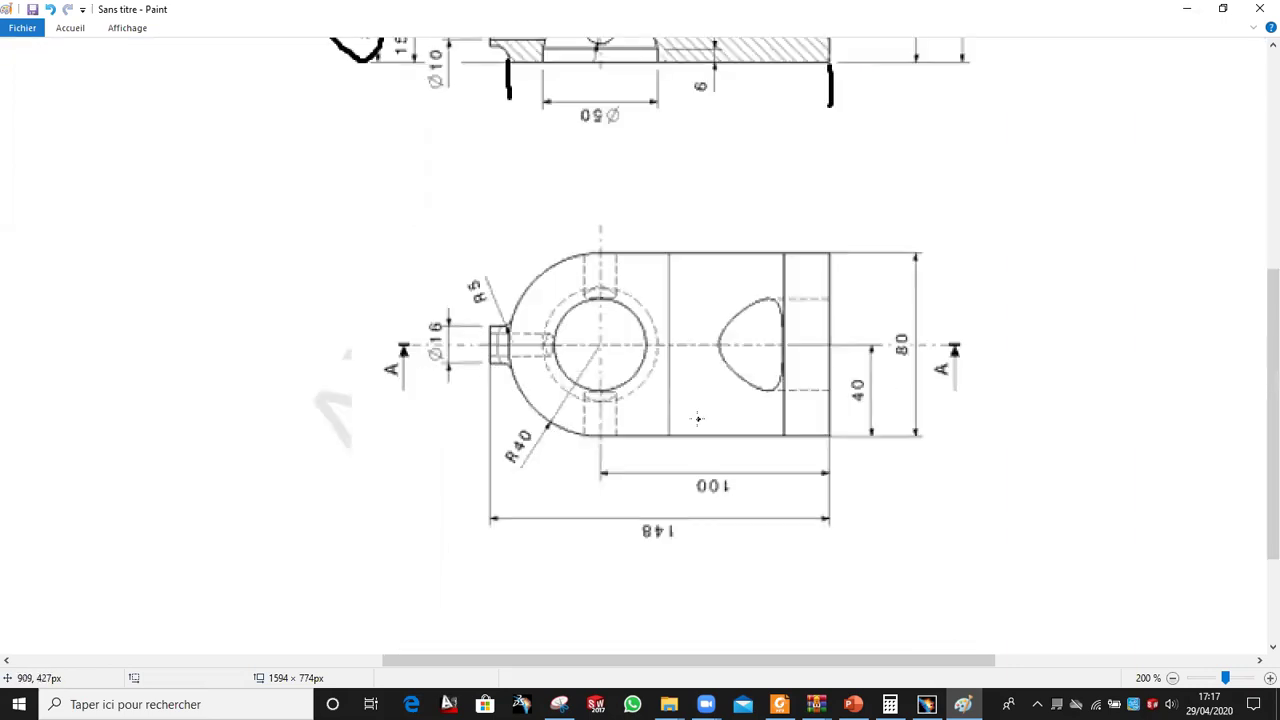
{"action": "mouse_move", "coordinate": [675, 487]}
{"action": "left_mouse_down"}
{"action": "mouse_move", "coordinate": [735, 505]}
{"action": "mouse_move", "coordinate": [745, 463]}
{"action": "left_mouse_up"}
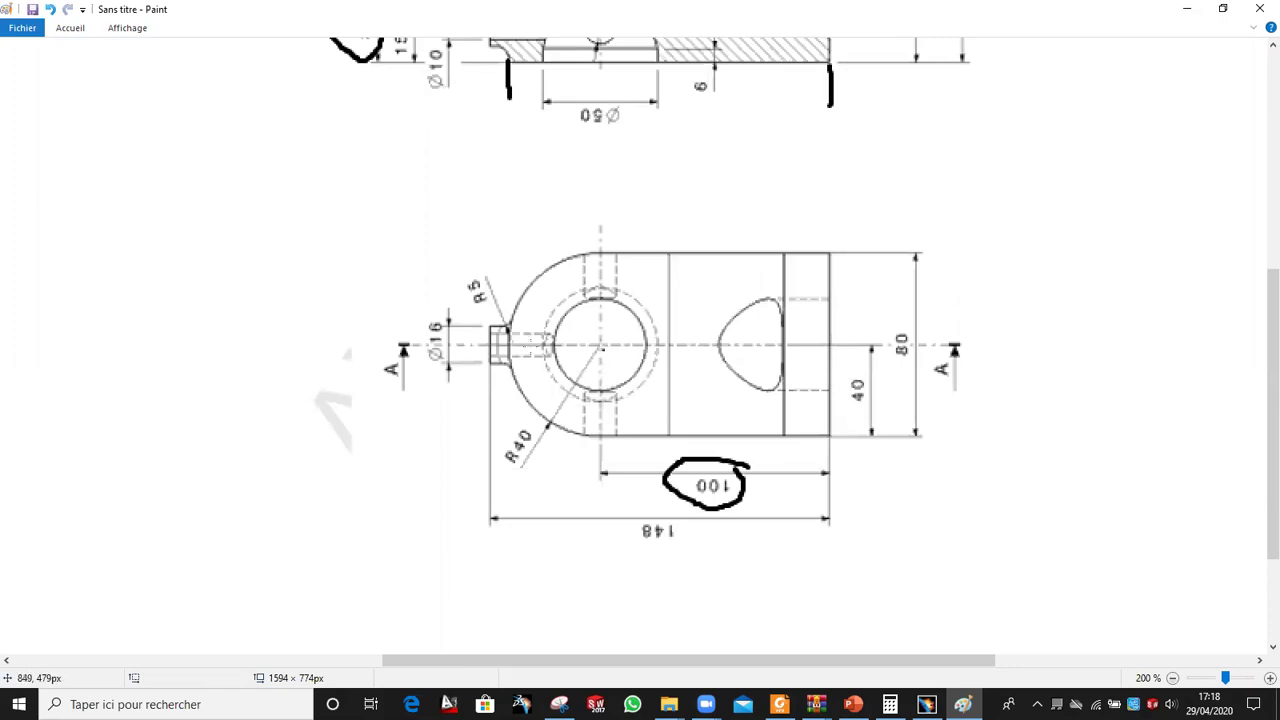
{"action": "left_click_drag", "start_coordinate": [597, 350], "coordinate": [516, 349]}
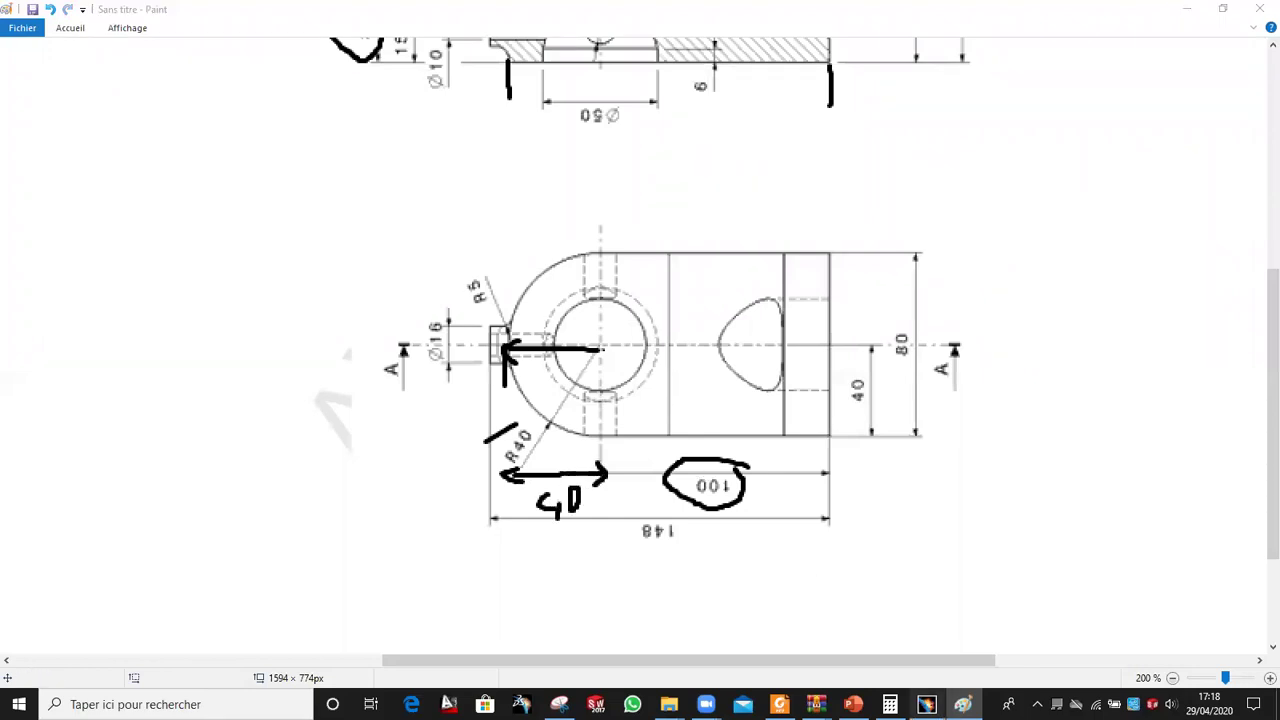
Step: Return to CATIA and dimension the profile's bottom edge with a length of 140 mm
{"action": "left_click", "coordinate": [926, 704]}
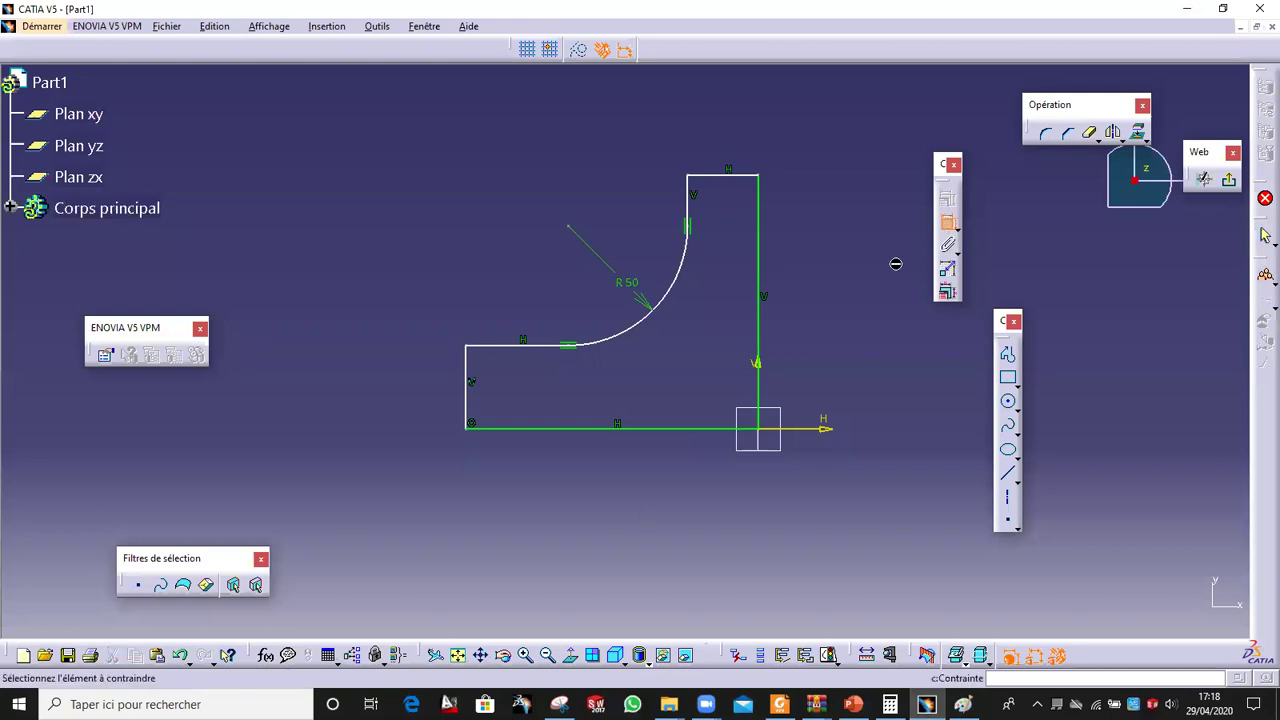
{"action": "left_click", "coordinate": [658, 430]}
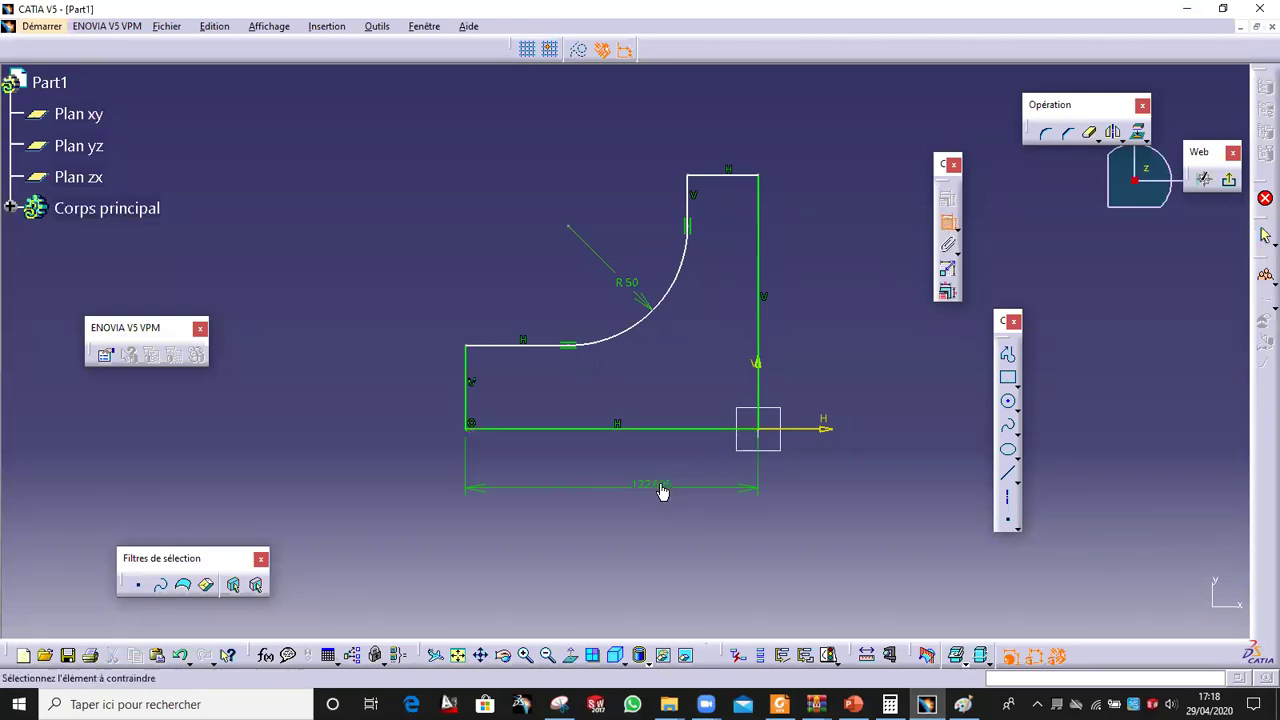
{"action": "double_click", "coordinate": [663, 489]}
{"action": "type", "text": "140"}
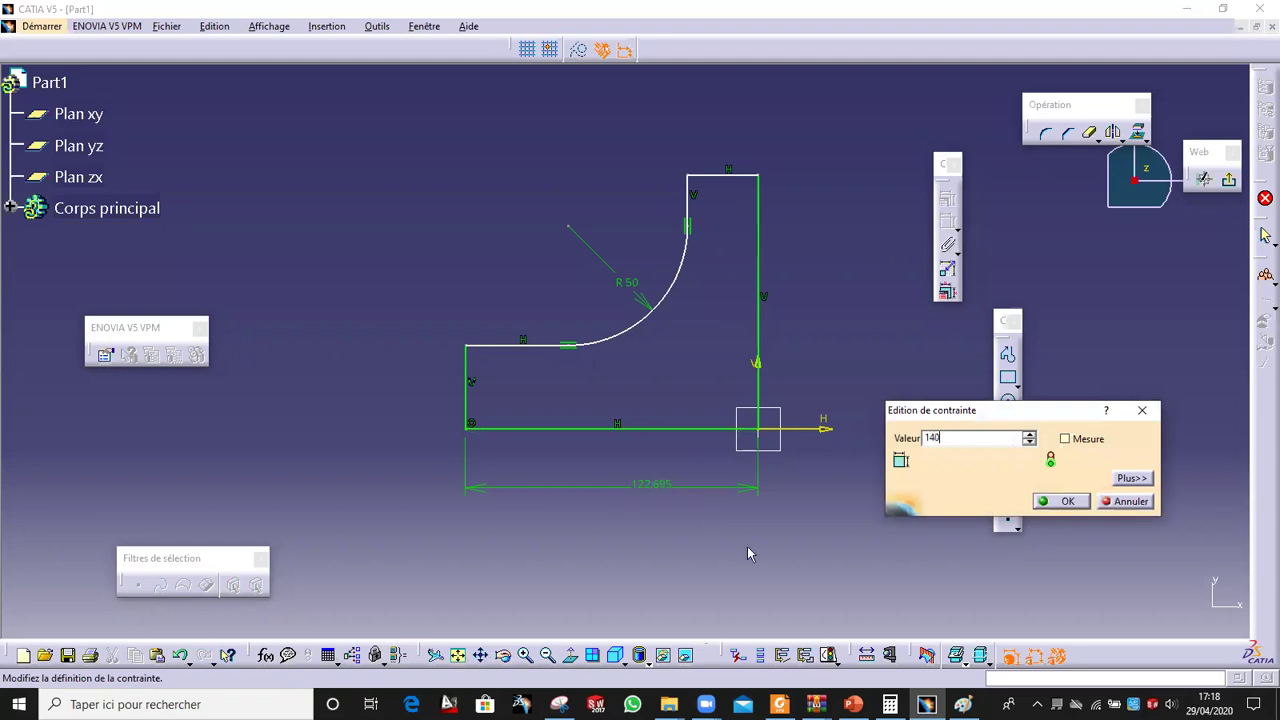
{"action": "left_click", "coordinate": [1052, 502]}
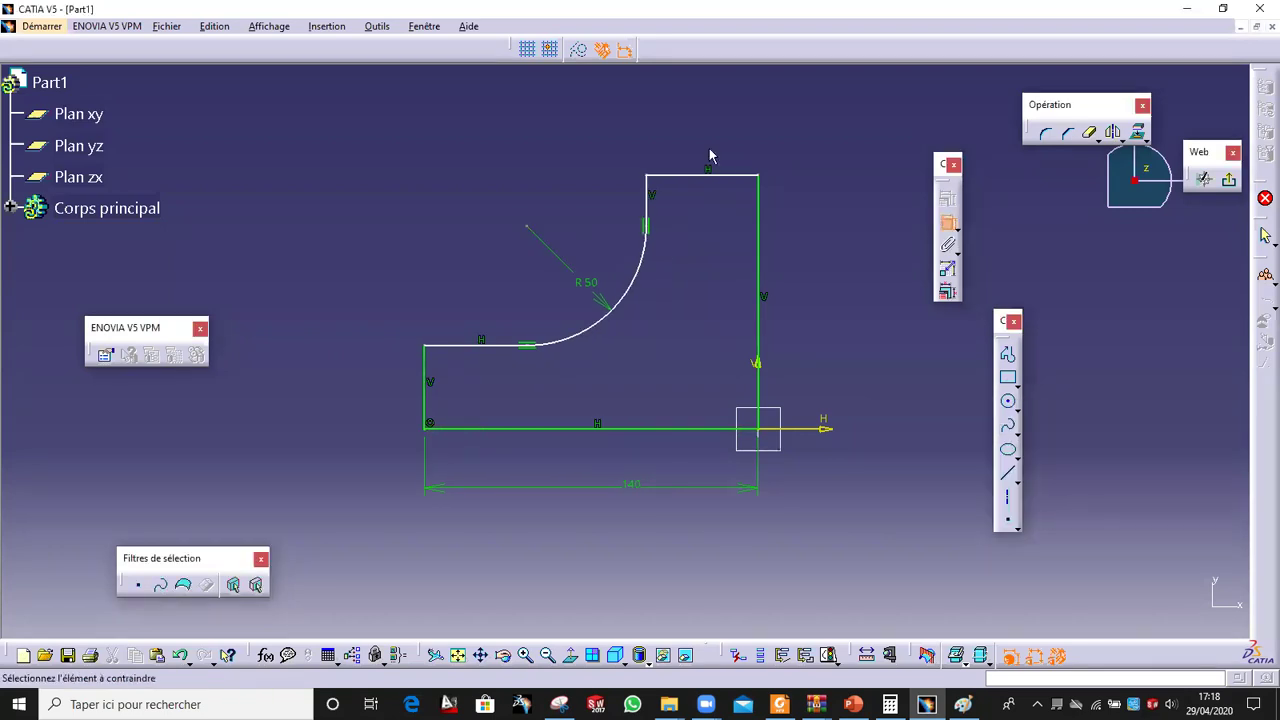
Step: Dimension the profile's full-height vertical edge at the origin and set it to 100 mm
{"action": "left_click", "coordinate": [760, 226]}
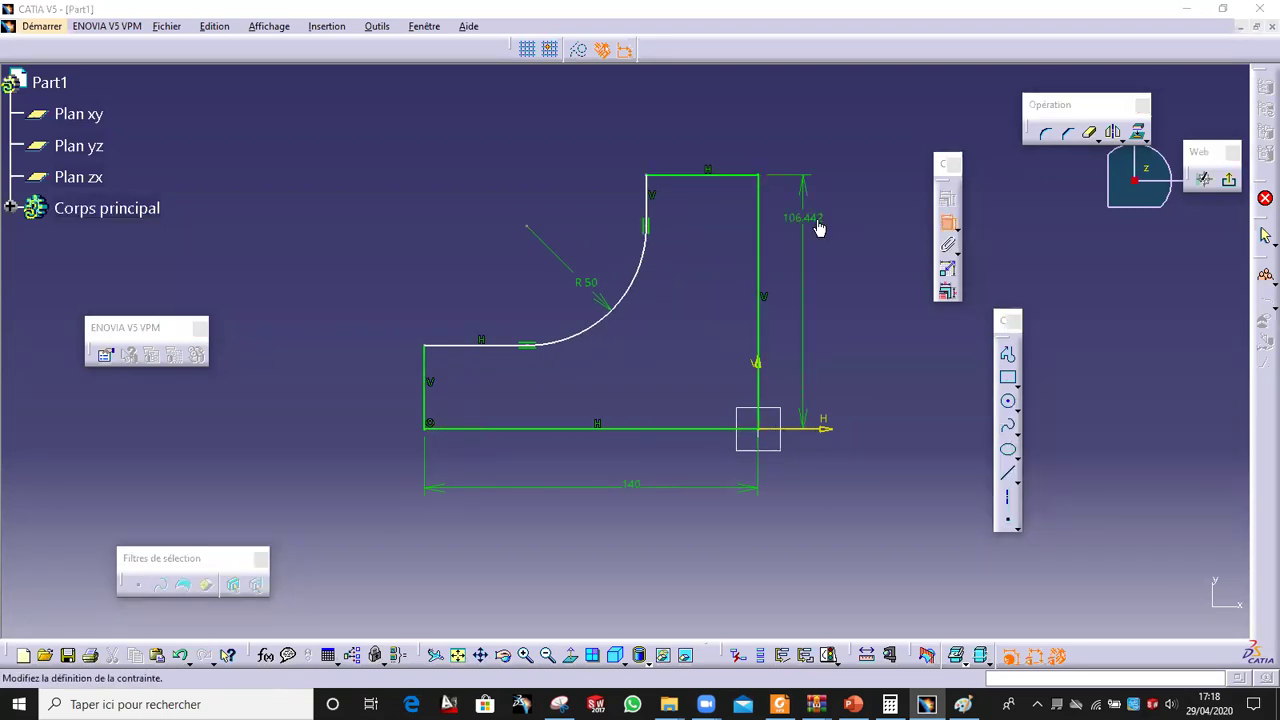
{"action": "double_click", "coordinate": [818, 224]}
{"action": "type", "text": "100"}
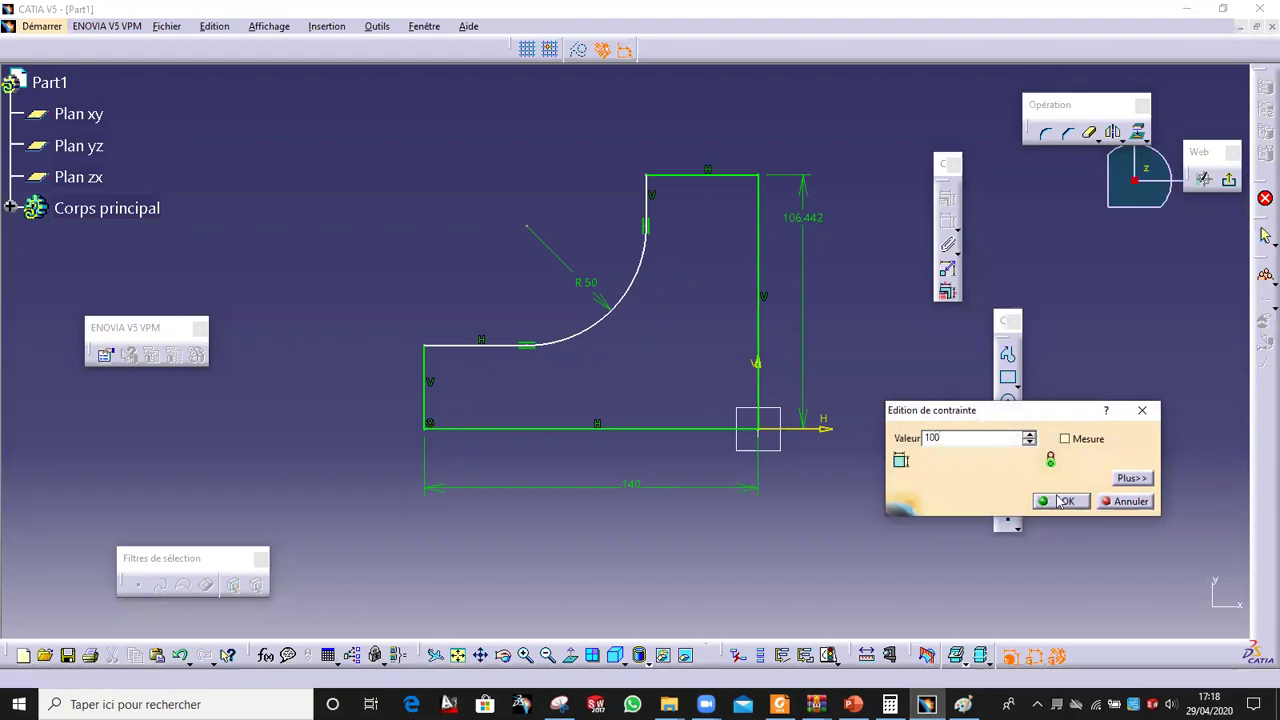
{"action": "key", "text": "Return"}
Step: Dimension the profile's short top edge and set its length to 20 mm
{"action": "left_click", "coordinate": [716, 196]}
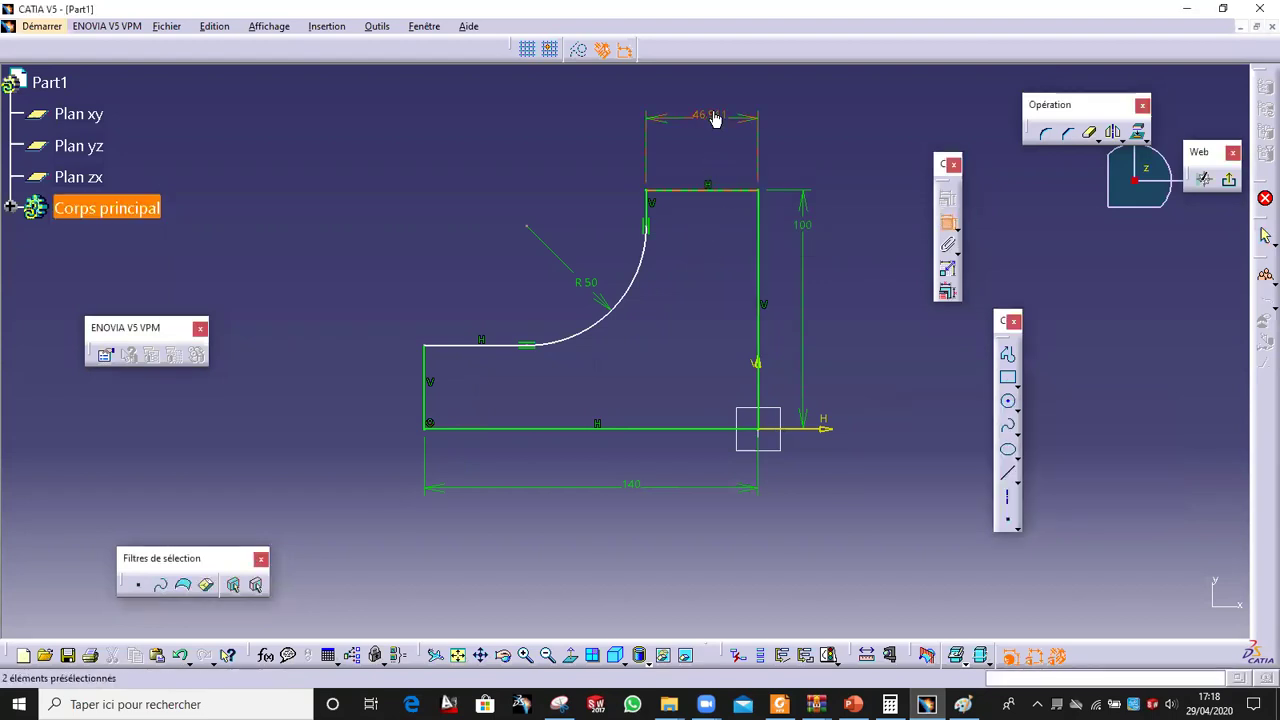
{"action": "left_click", "coordinate": [714, 118]}
{"action": "type", "text": "20"}
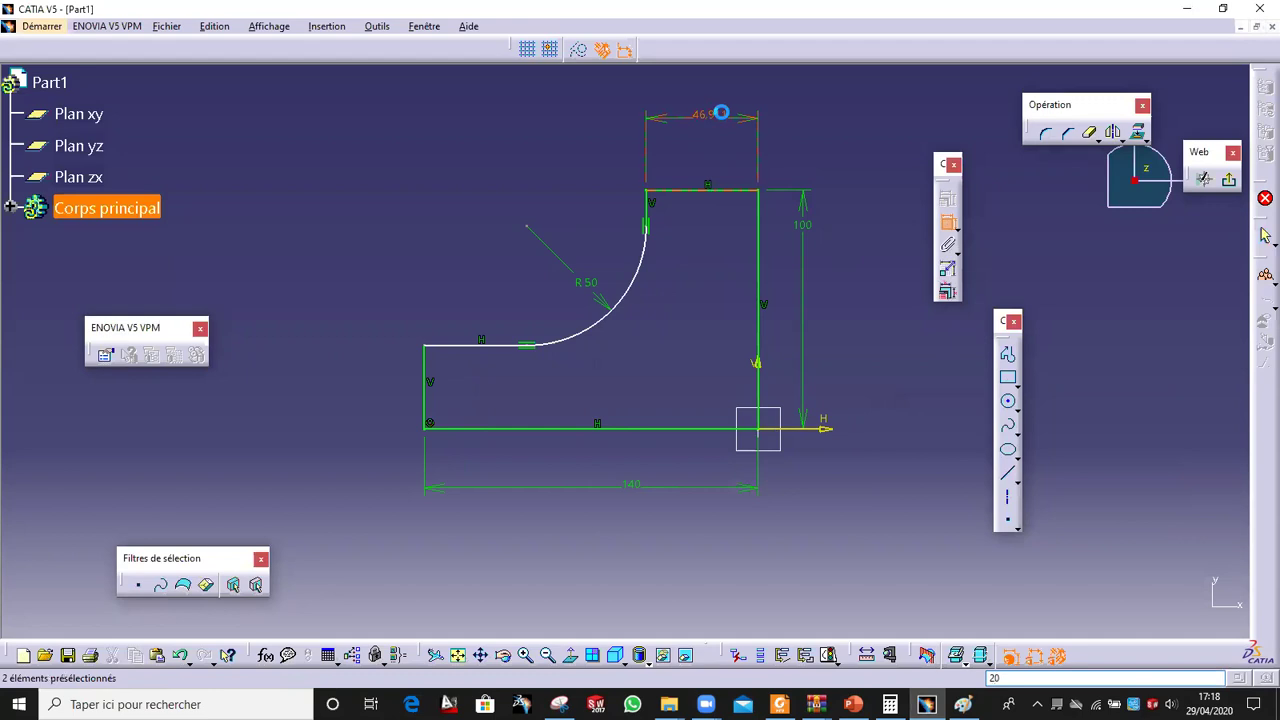
{"action": "double_click", "coordinate": [718, 115]}
{"action": "type", "text": "2"}
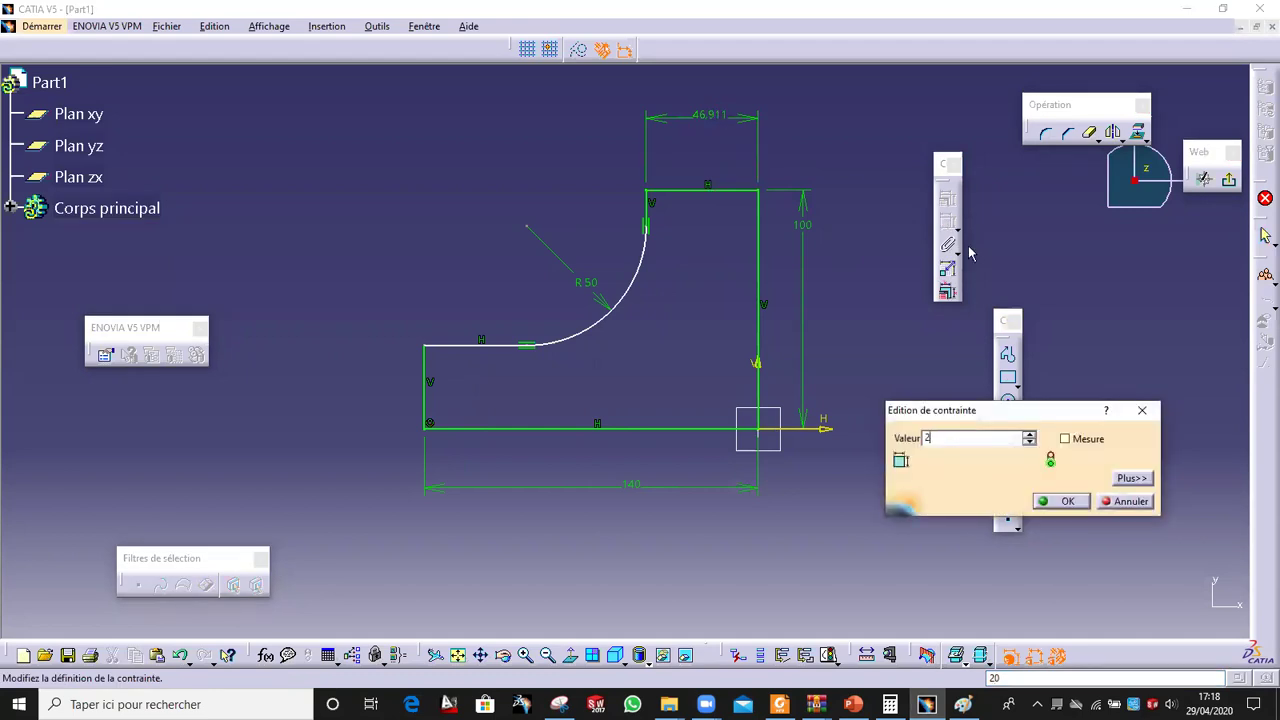
{"action": "type", "text": "30"}
{"action": "left_click", "coordinate": [1066, 501]}
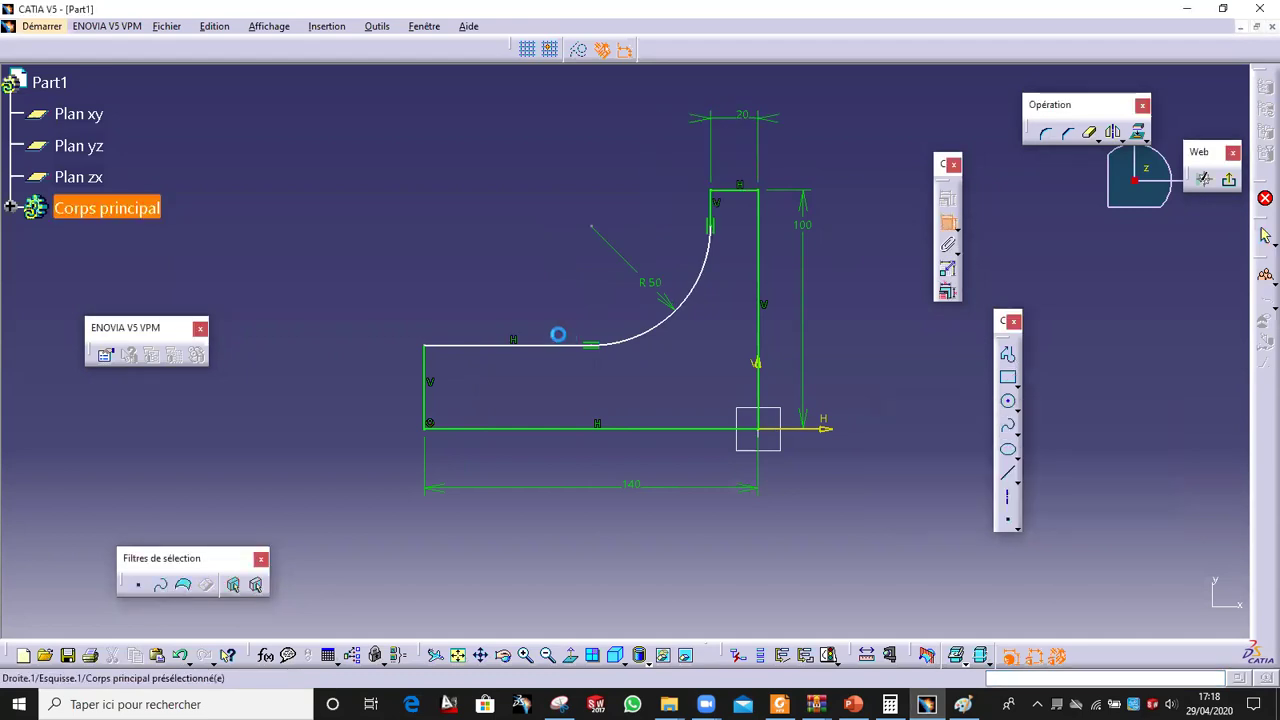
Step: Dimension the base's thickness between its two horizontal edges and set it to 30 mm
{"action": "left_click", "coordinate": [491, 346]}
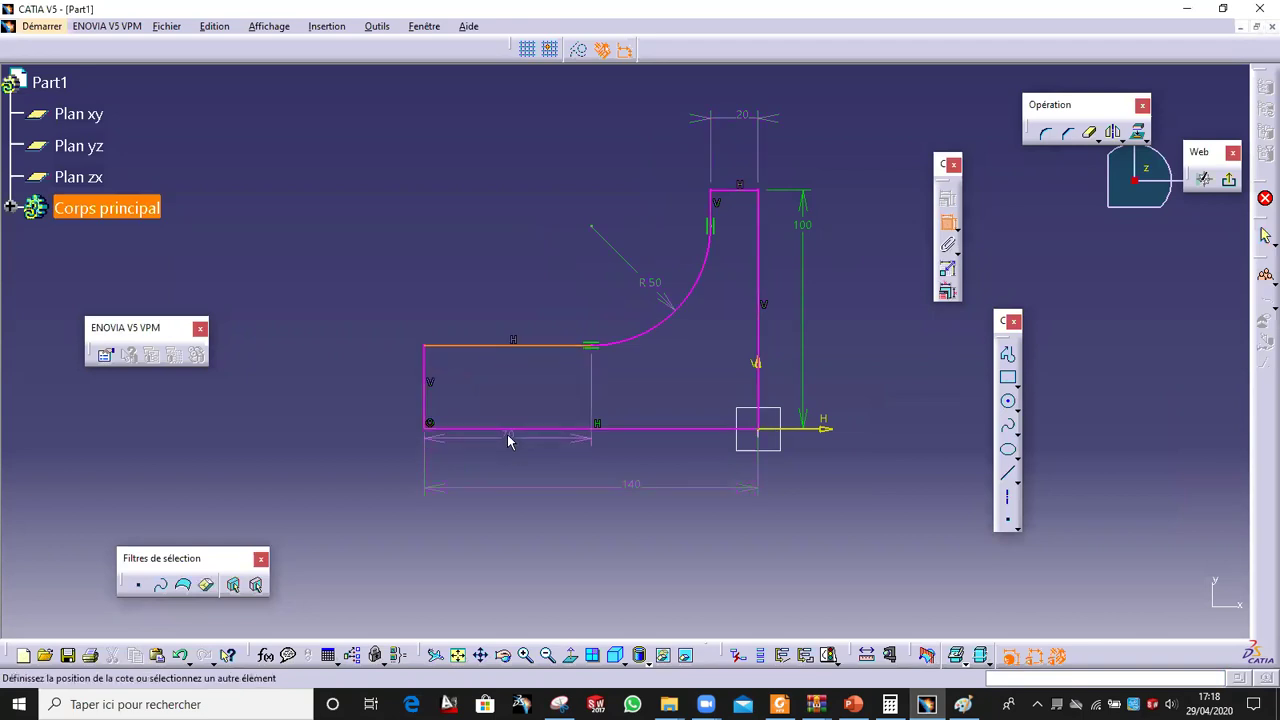
{"action": "left_click", "coordinate": [523, 429]}
{"action": "left_click", "coordinate": [370, 418]}
{"action": "double_click", "coordinate": [370, 418]}
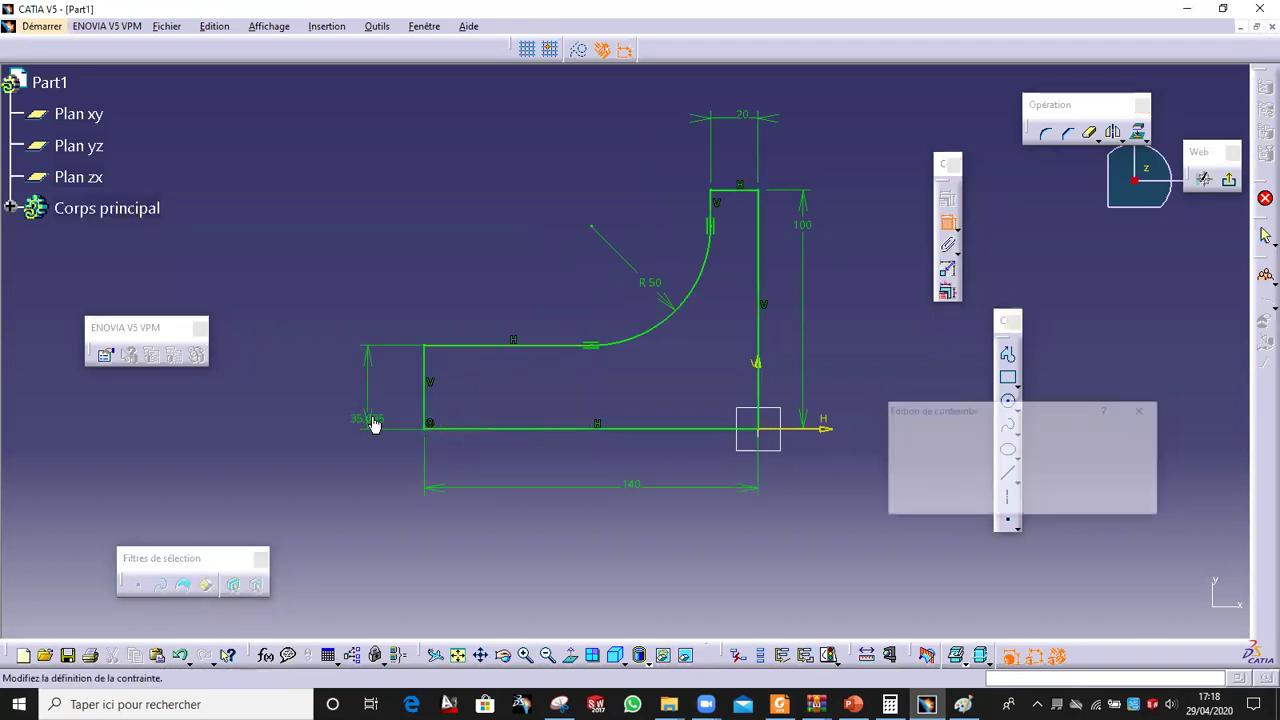
{"action": "type", "text": "30"}
{"action": "double_click", "coordinate": [993, 443]}
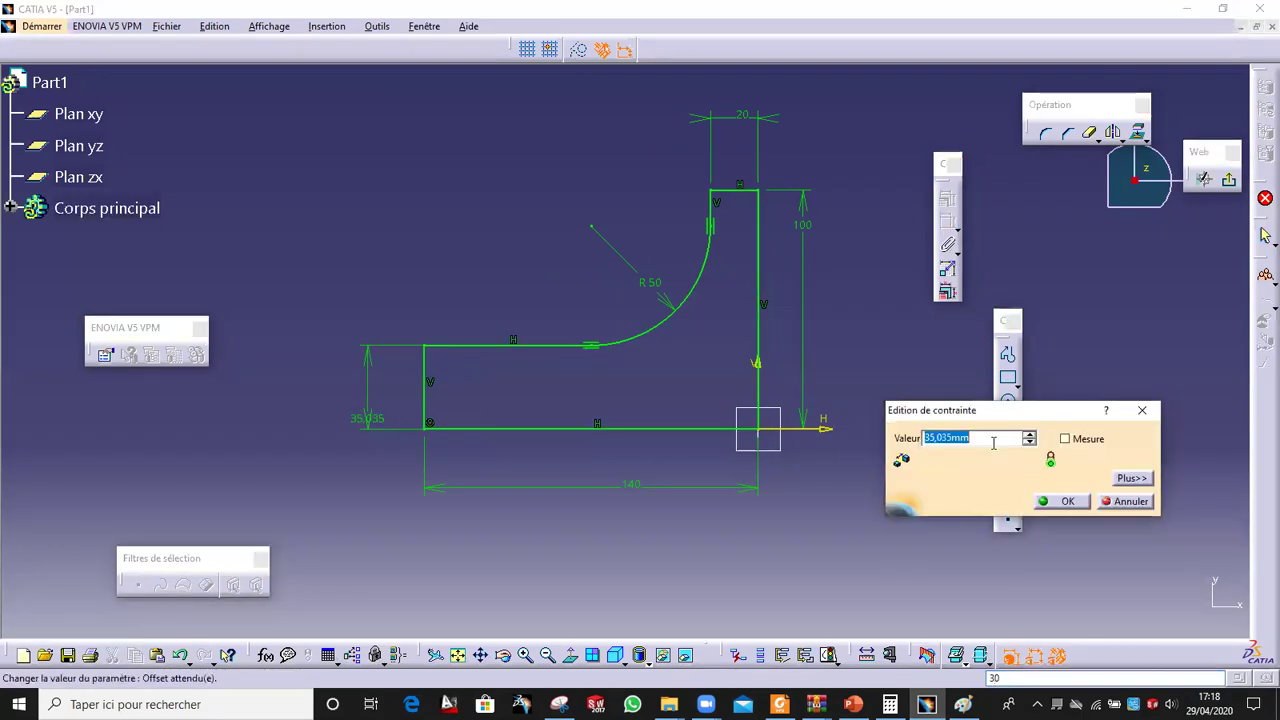
{"action": "type", "text": "30"}
{"action": "left_click", "coordinate": [1070, 501]}
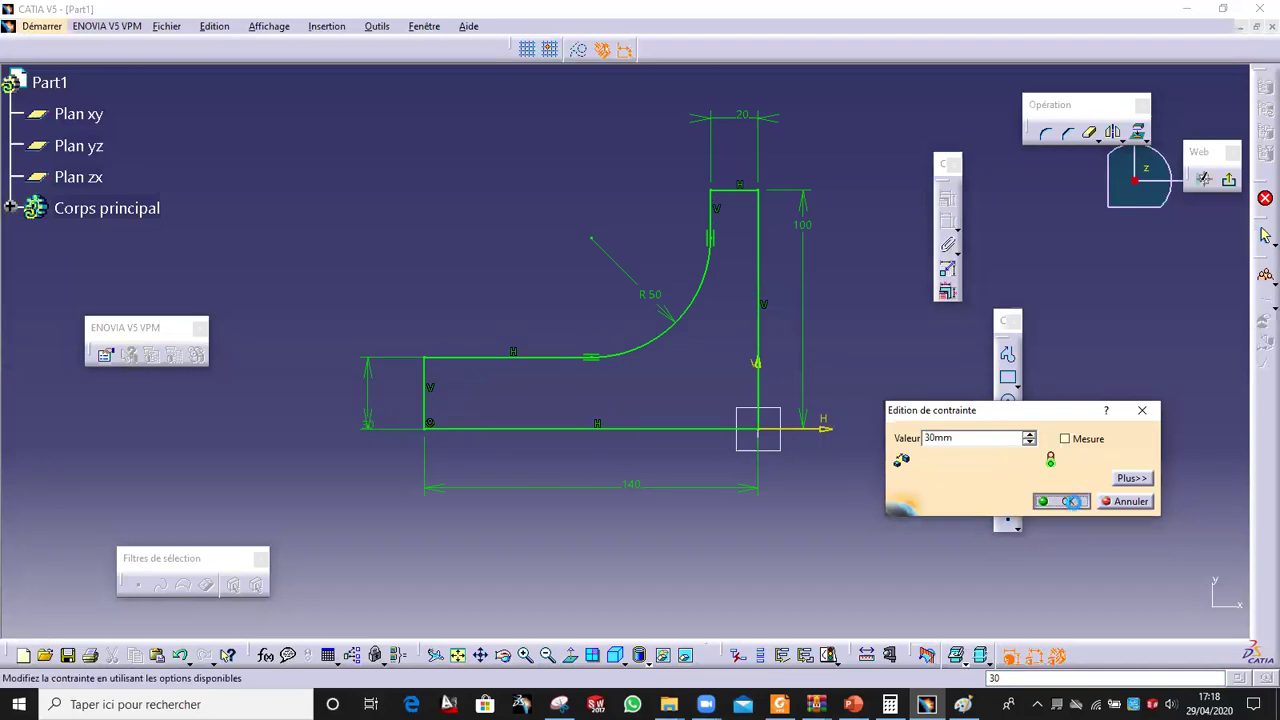
Step: Exit the sketch, check the 80 width in the Paint drawing, and extrude the profile 40 mm with symmetric extension in CATIA
{"action": "left_click", "coordinate": [1229, 184]}
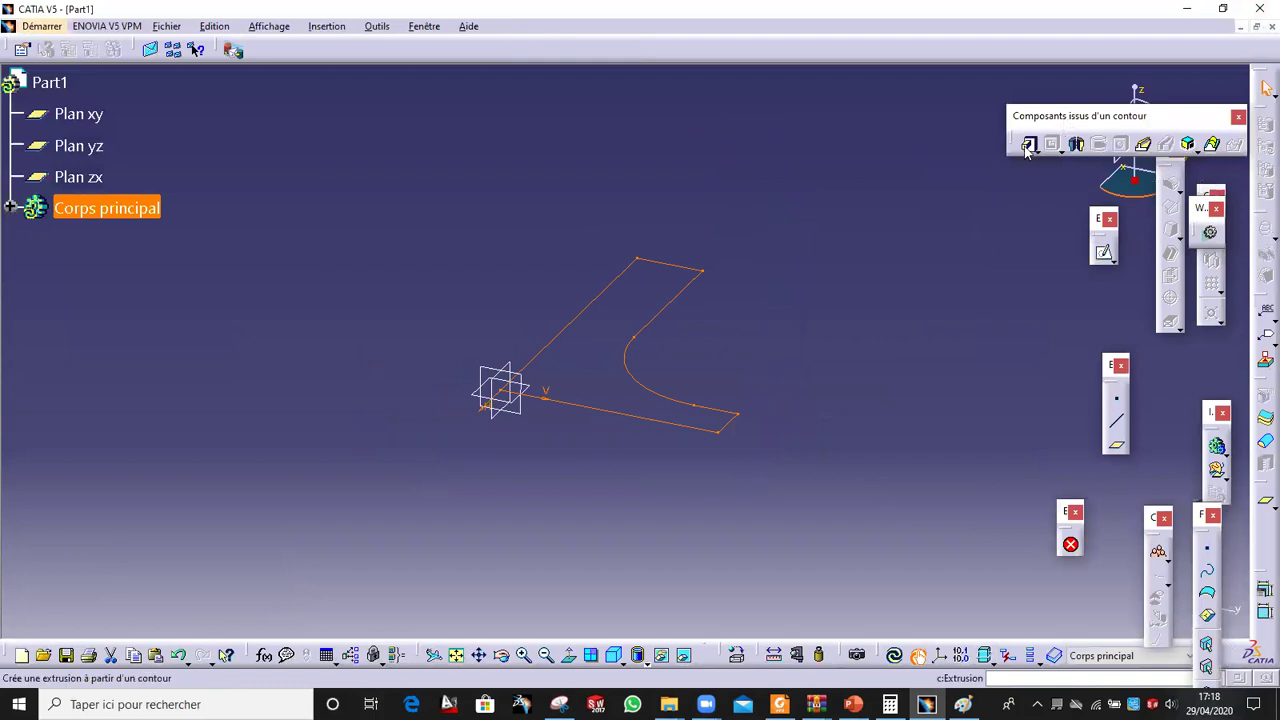
{"action": "left_click", "coordinate": [1023, 145]}
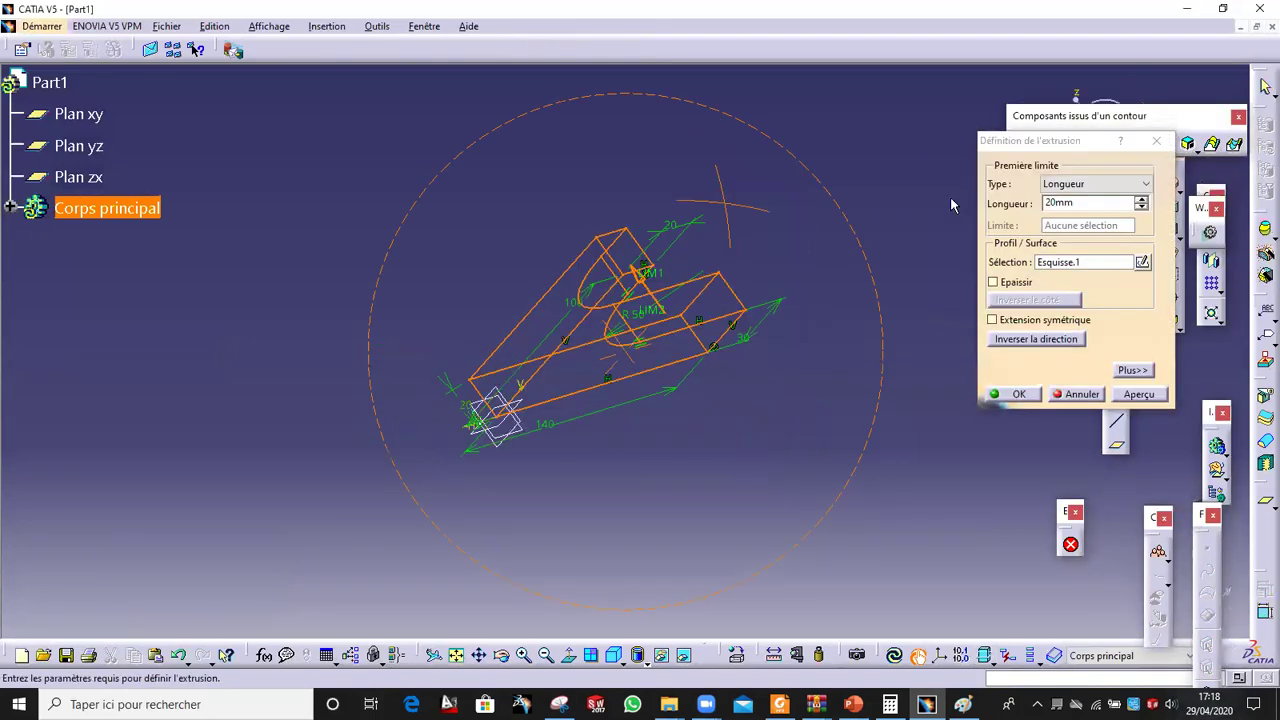
{"action": "left_click", "coordinate": [1005, 320]}
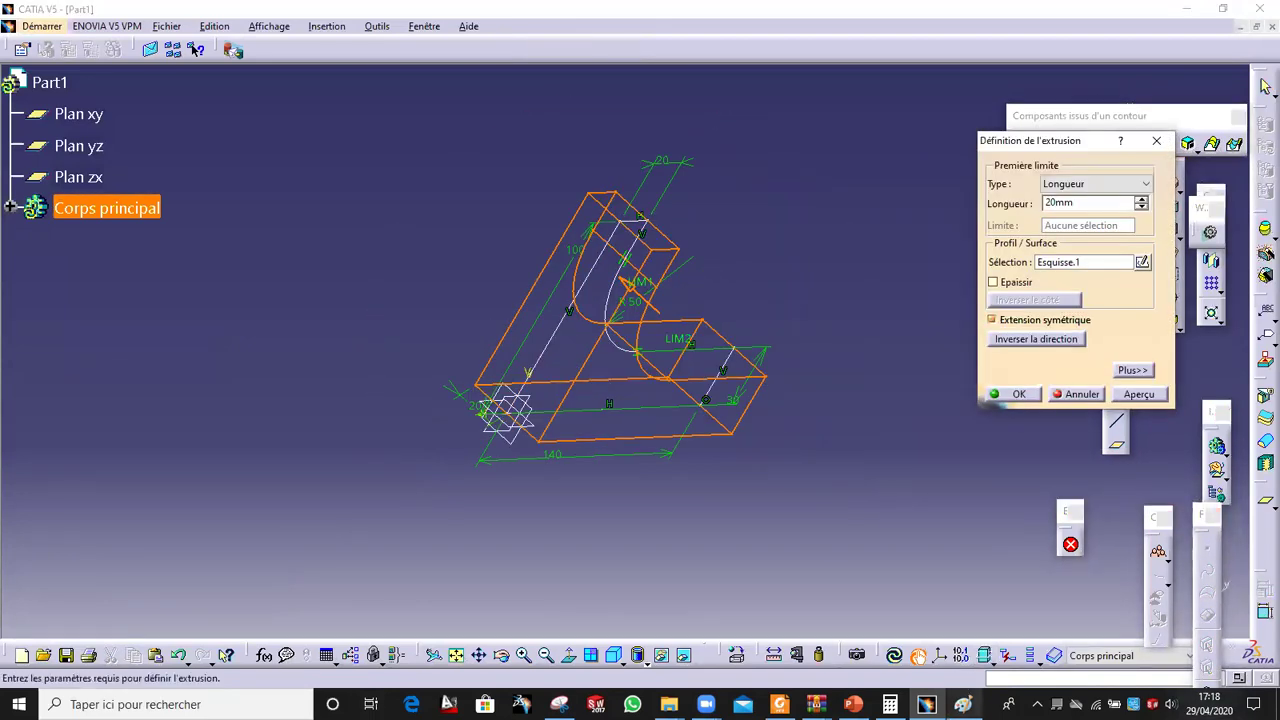
{"action": "key", "text": "alt+Tab"}
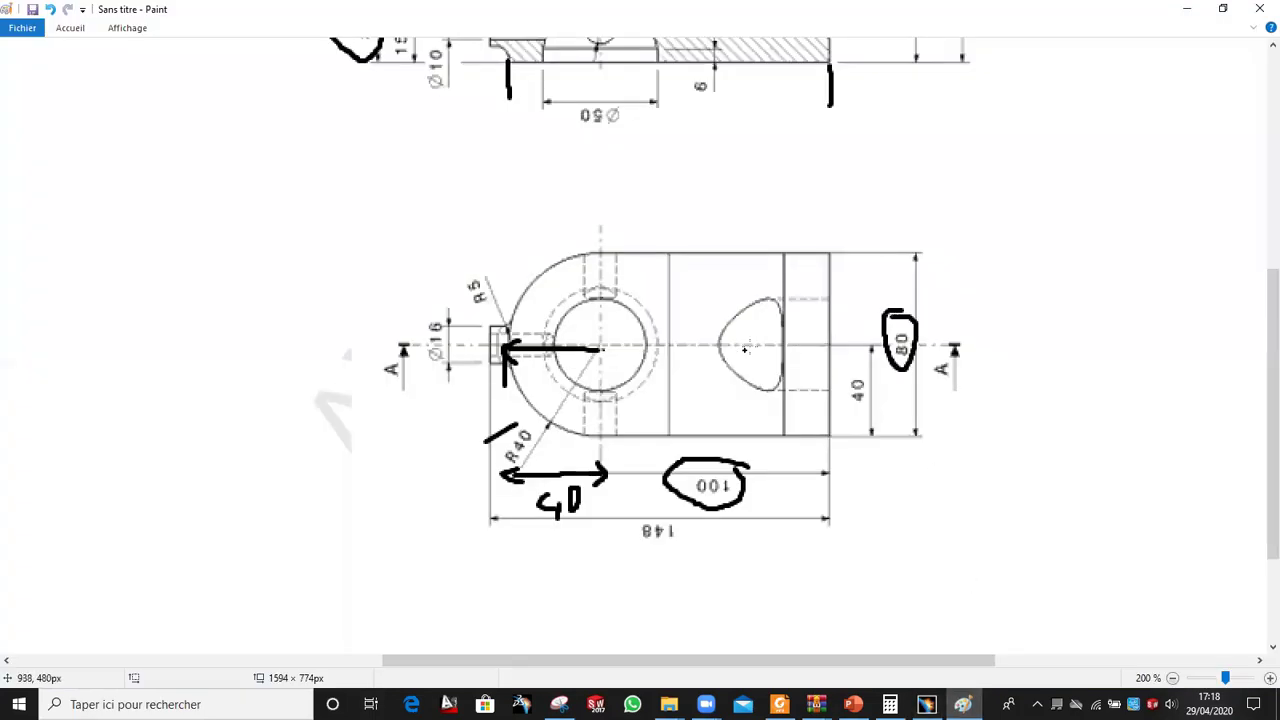
{"action": "left_click", "coordinate": [960, 703]}
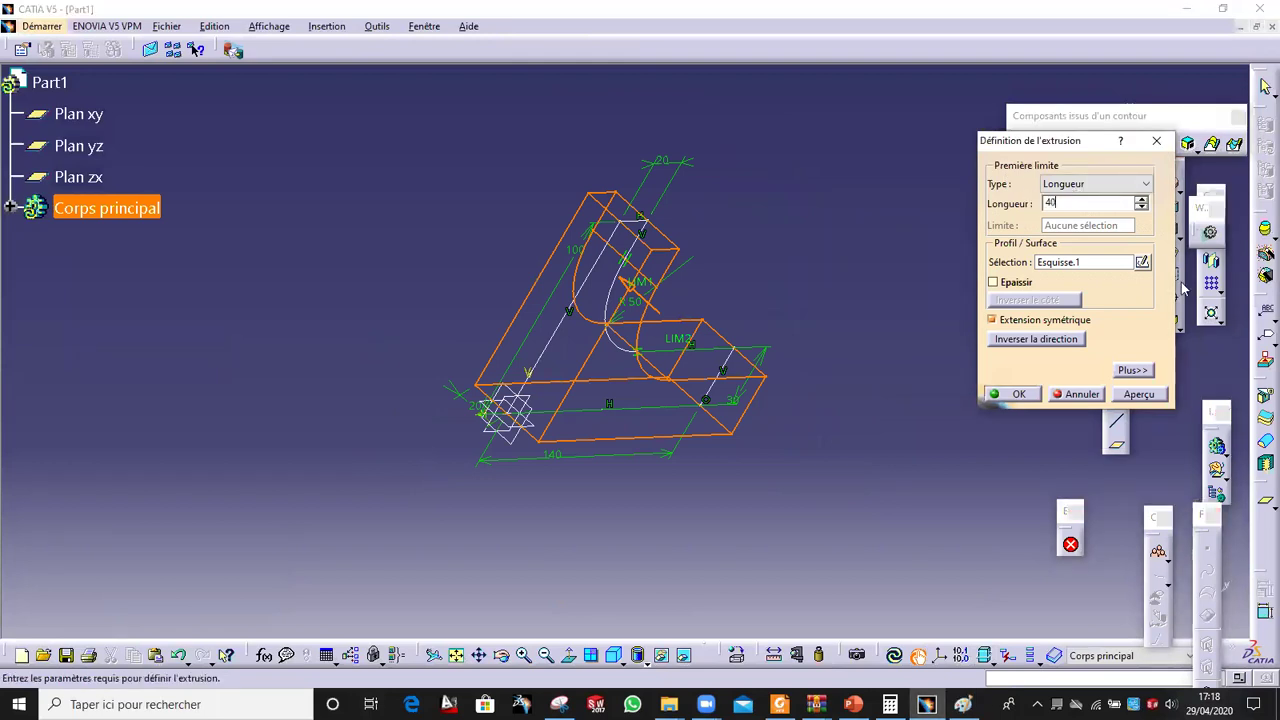
{"action": "middle_click_drag", "start_coordinate": [798, 338], "coordinate": [593, 260]}
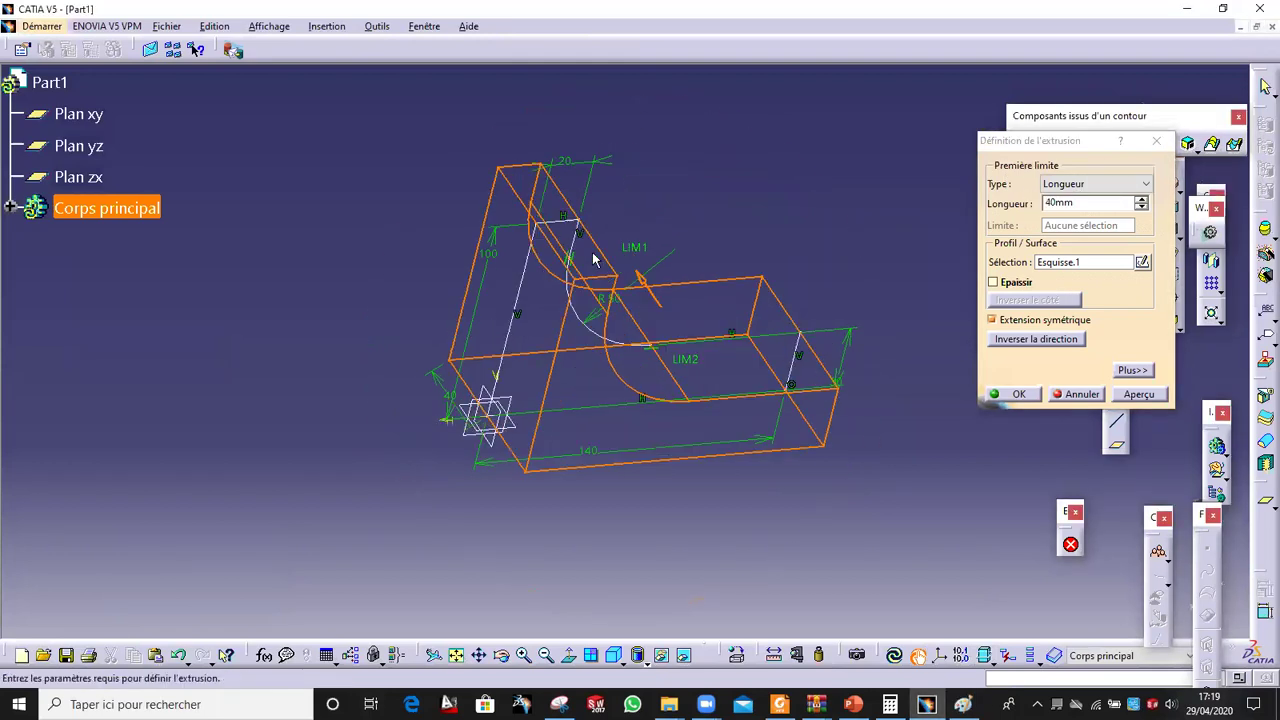
{"action": "left_click", "coordinate": [1140, 395]}
{"action": "left_click", "coordinate": [1012, 394]}
Step: Open a sketch on the bracket's back face, switch to Paint and circle the upright's hole with its Ø40 and 55 dimensions
{"action": "middle_click_drag", "start_coordinate": [560, 420], "coordinate": [523, 526]}
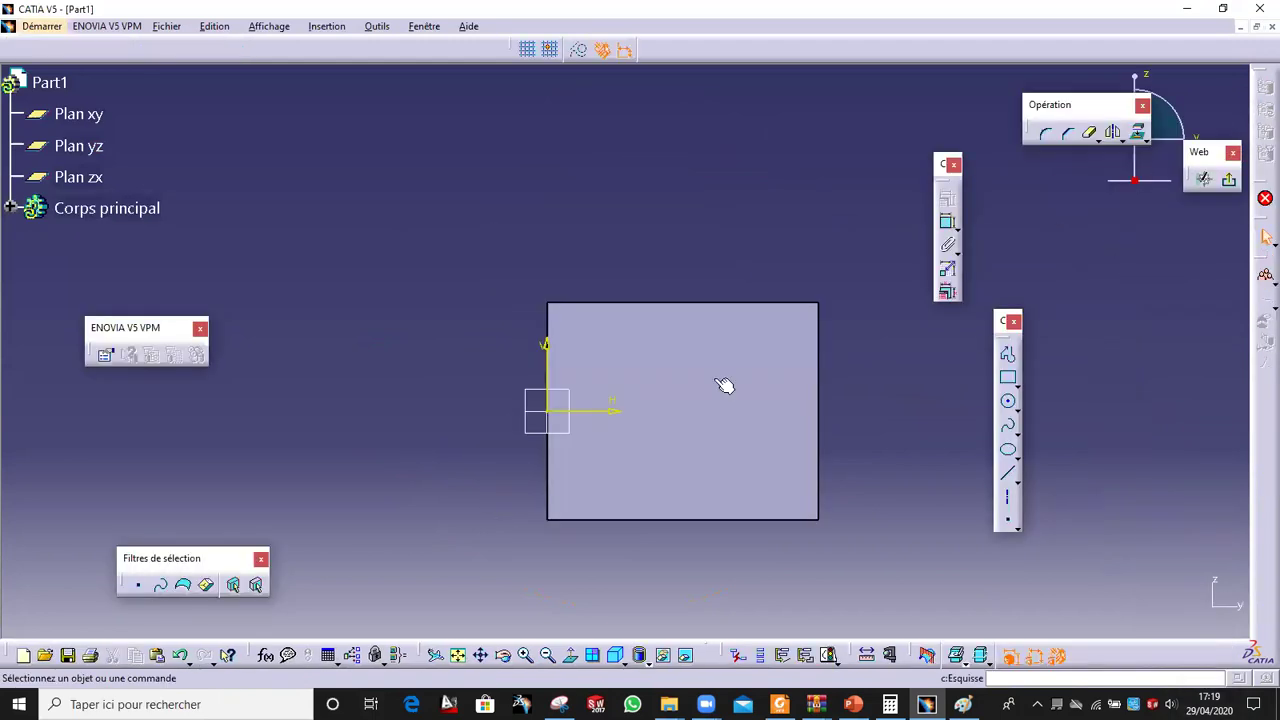
{"action": "left_click", "coordinate": [962, 704]}
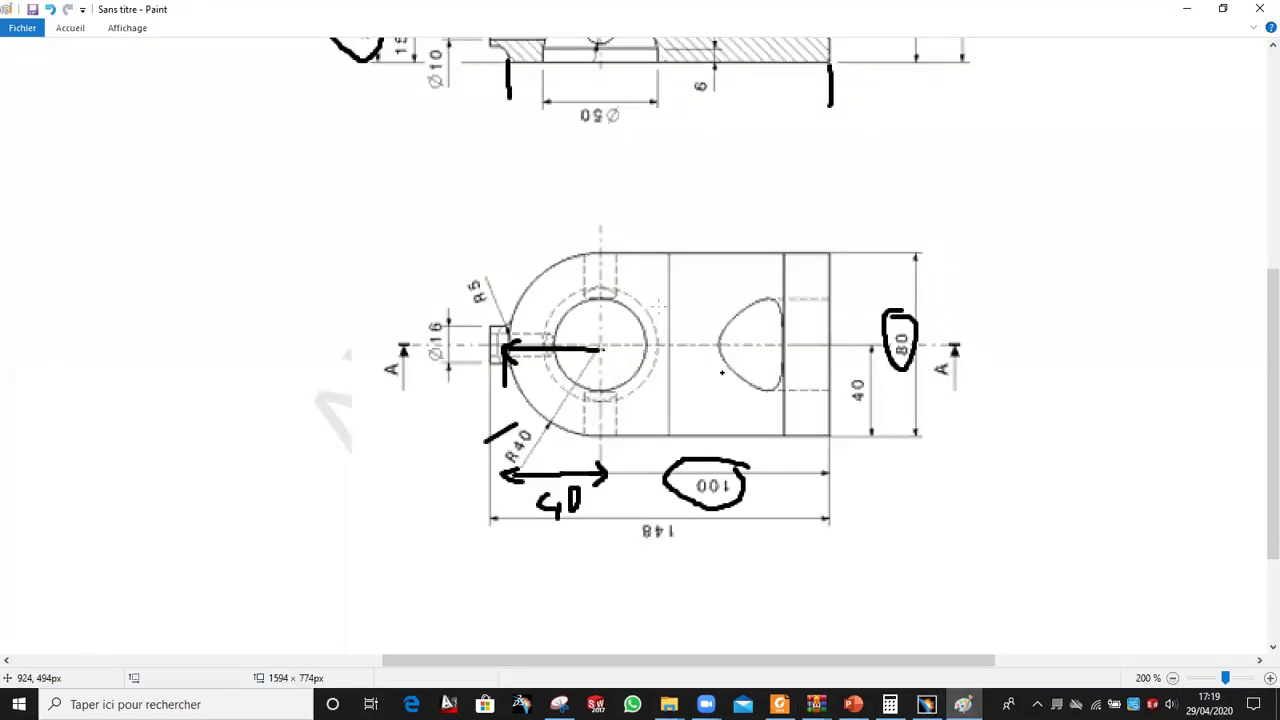
{"action": "scroll", "coordinate": [648, 272], "scroll_direction": "up", "scroll_amount": 5}
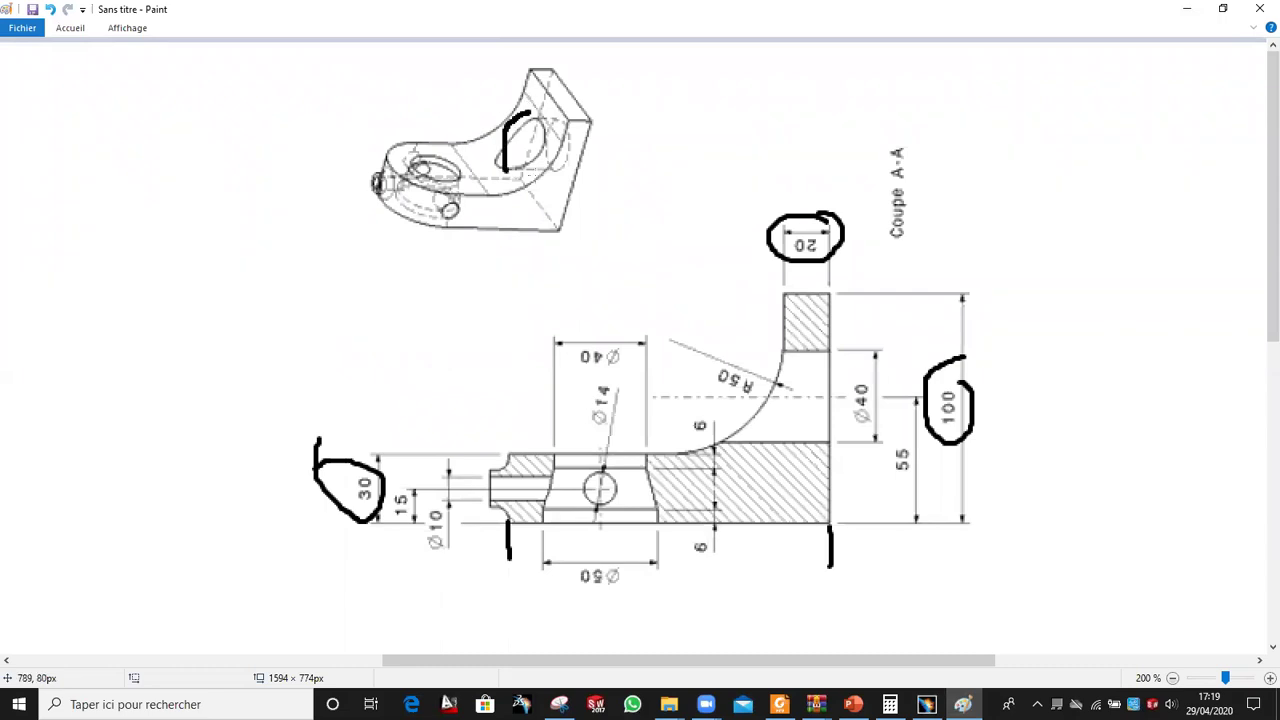
{"action": "left_click_drag", "start_coordinate": [505, 168], "coordinate": [535, 114]}
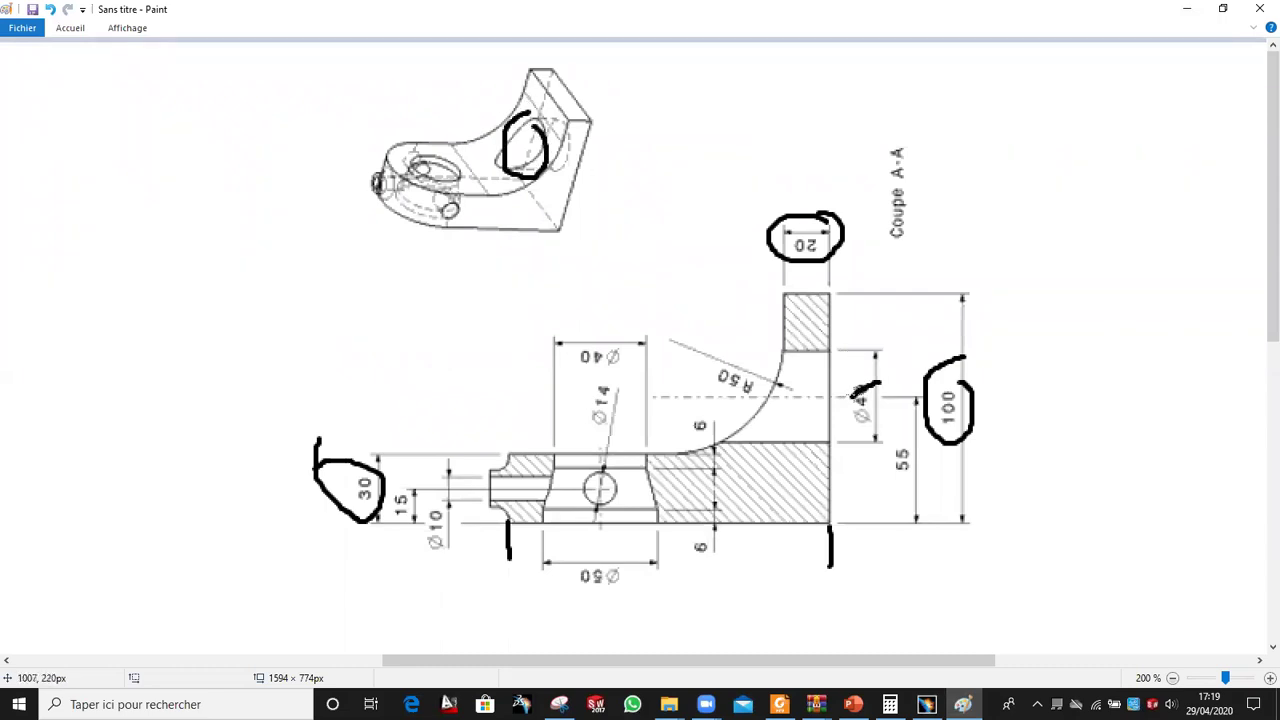
{"action": "left_click_drag", "start_coordinate": [874, 377], "coordinate": [851, 420]}
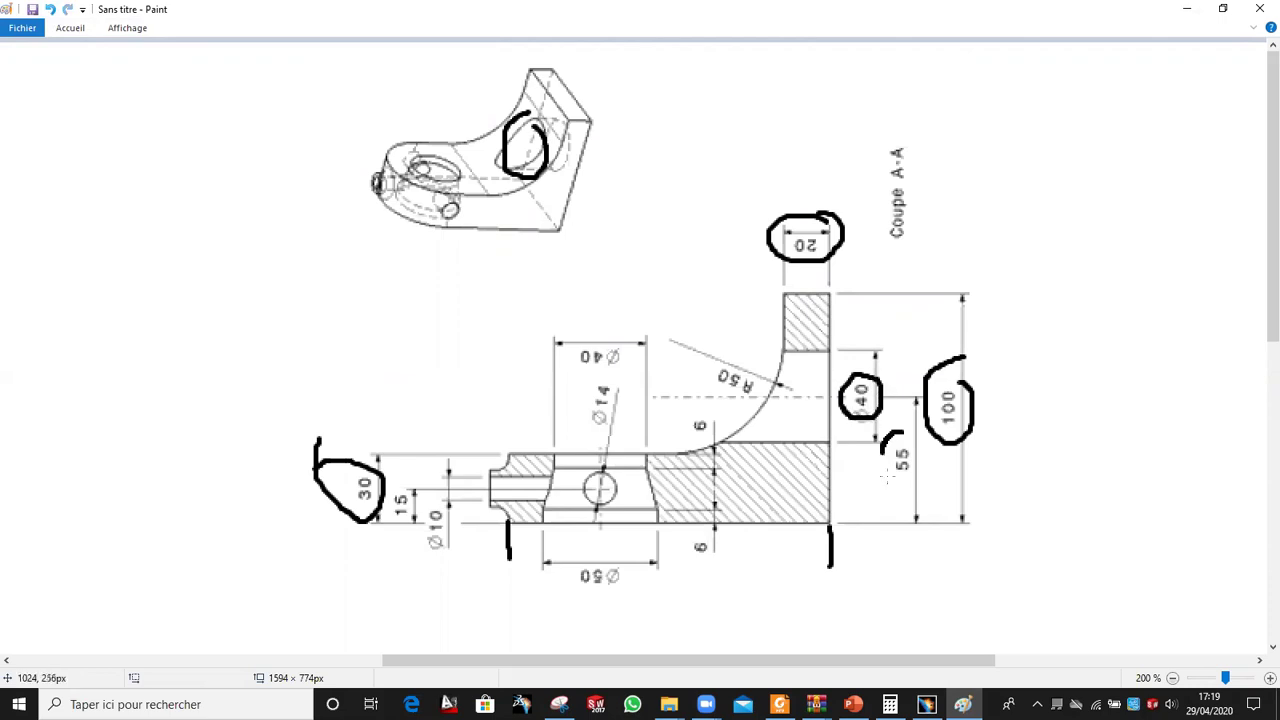
Step: Return to CATIA and sketch a circle centred on the back face's horizontal axis with a diameter of 40 mm
{"action": "left_click", "coordinate": [926, 704]}
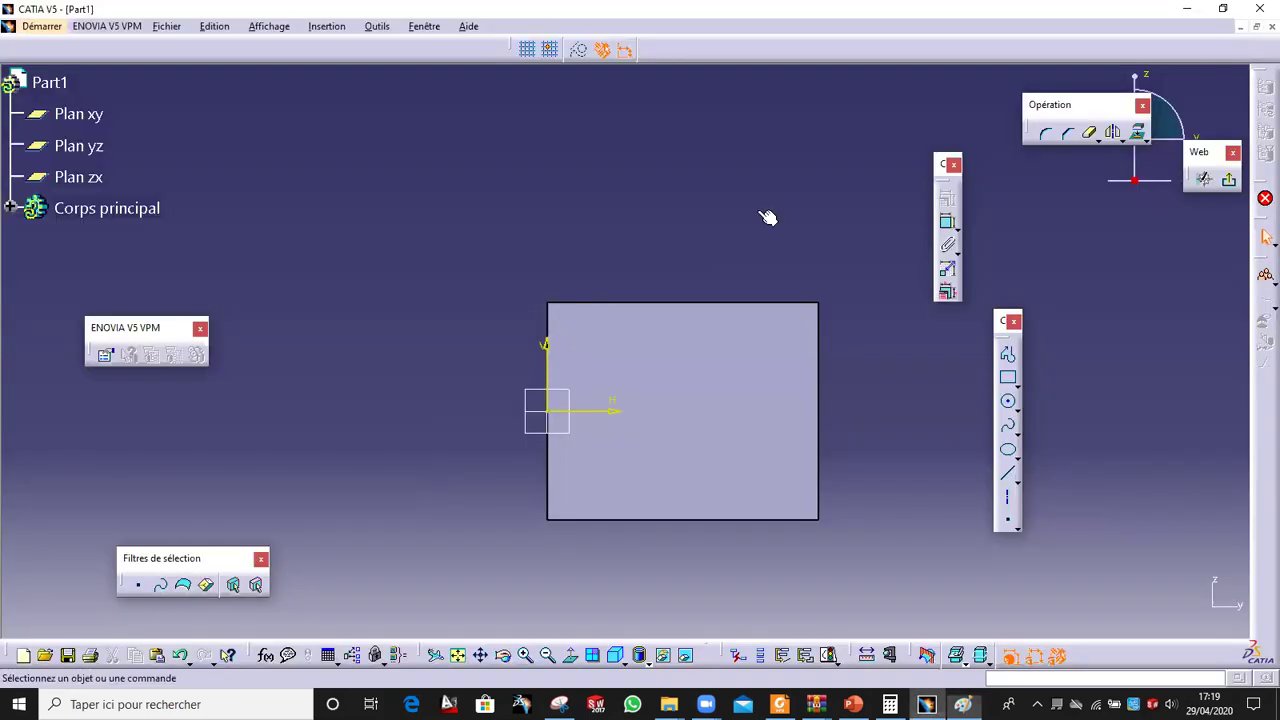
{"action": "left_click", "coordinate": [1010, 403]}
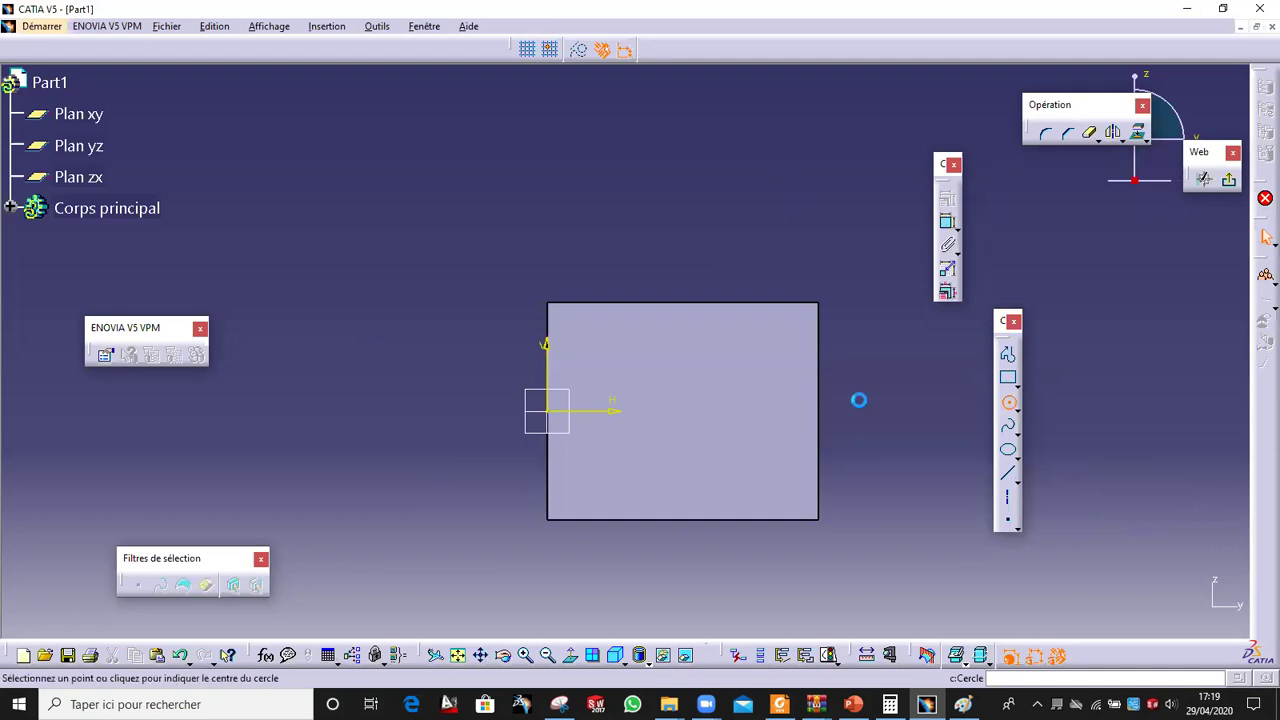
{"action": "left_click", "coordinate": [686, 410]}
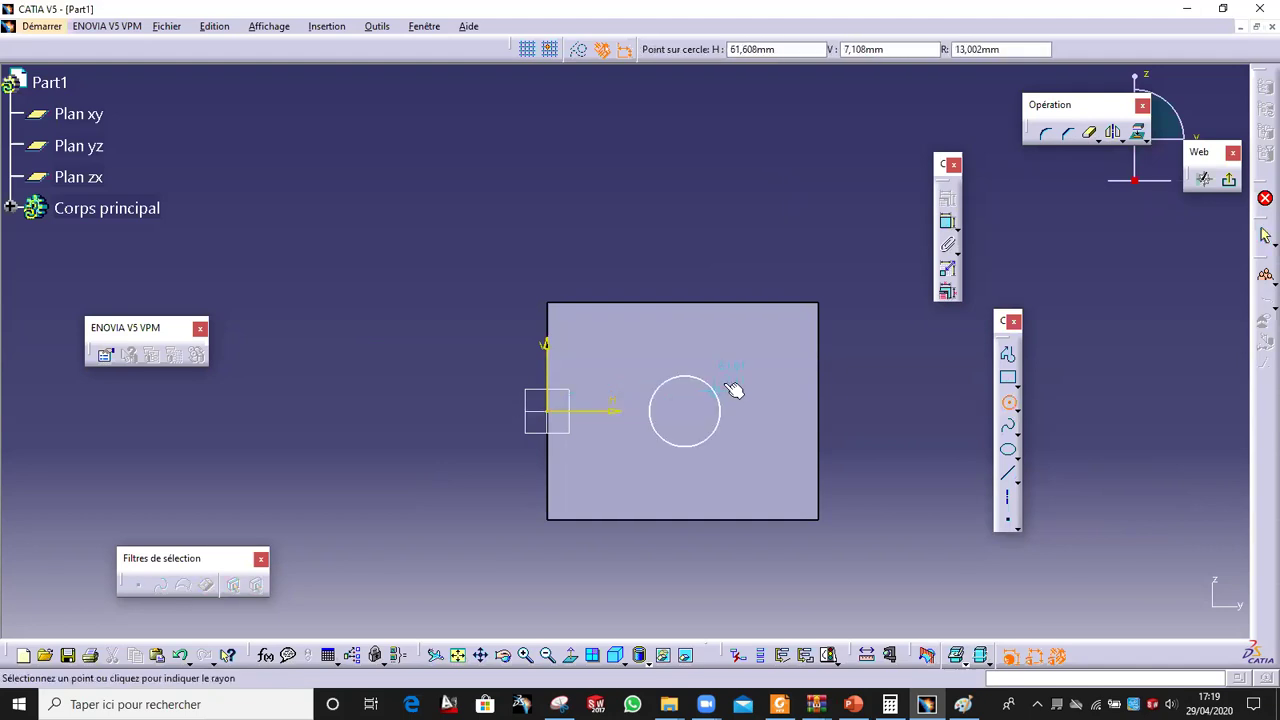
{"action": "left_click", "coordinate": [729, 367]}
{"action": "left_click", "coordinate": [947, 222]}
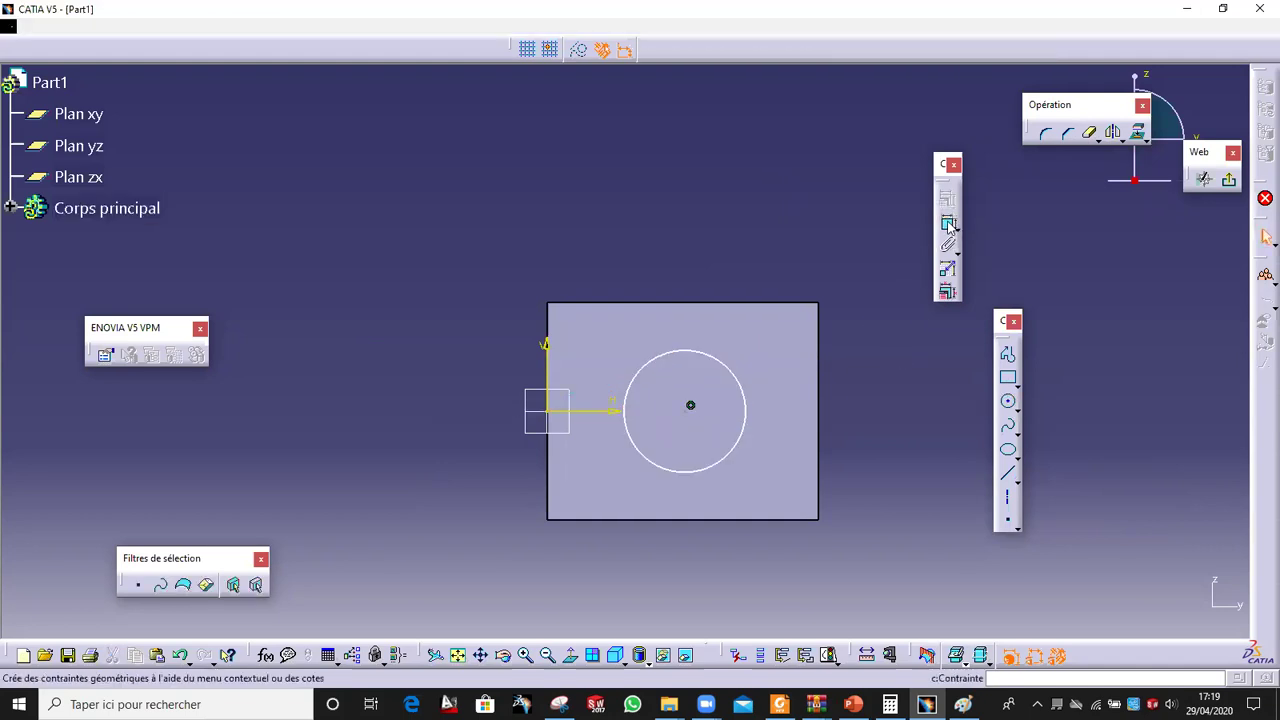
{"action": "left_click", "coordinate": [748, 376]}
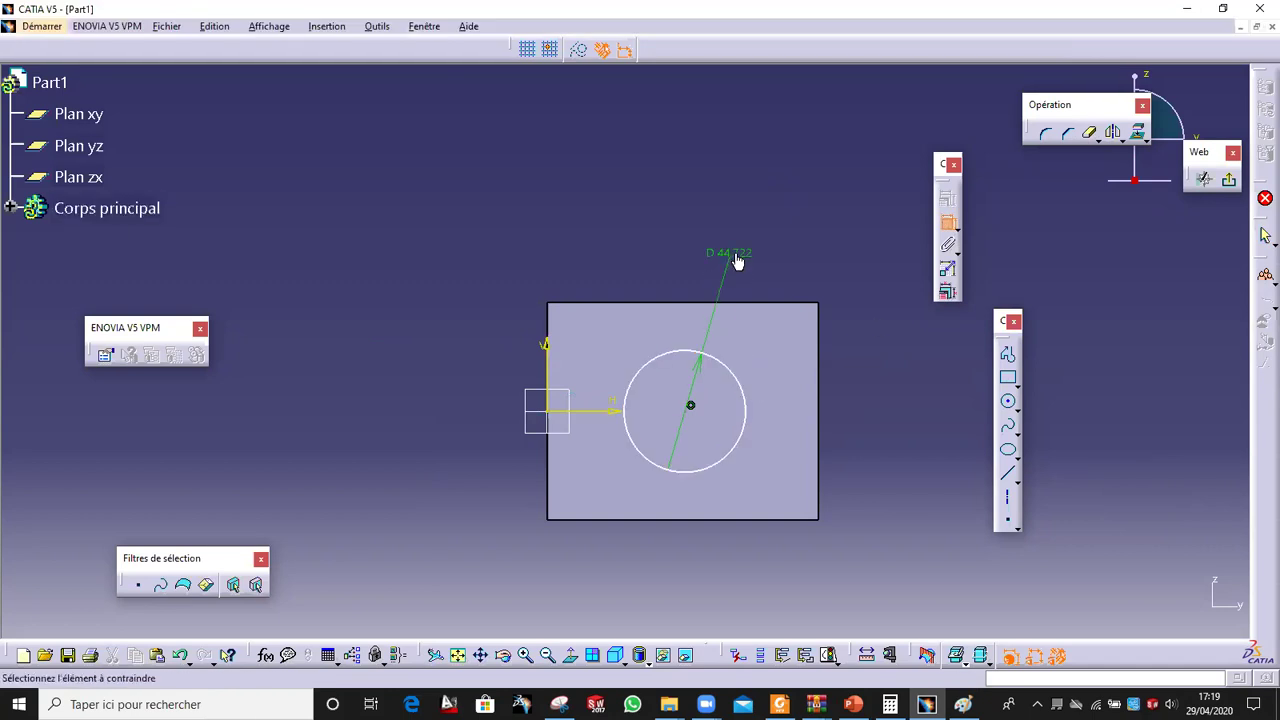
{"action": "double_click", "coordinate": [740, 252]}
{"action": "type", "text": "40"}
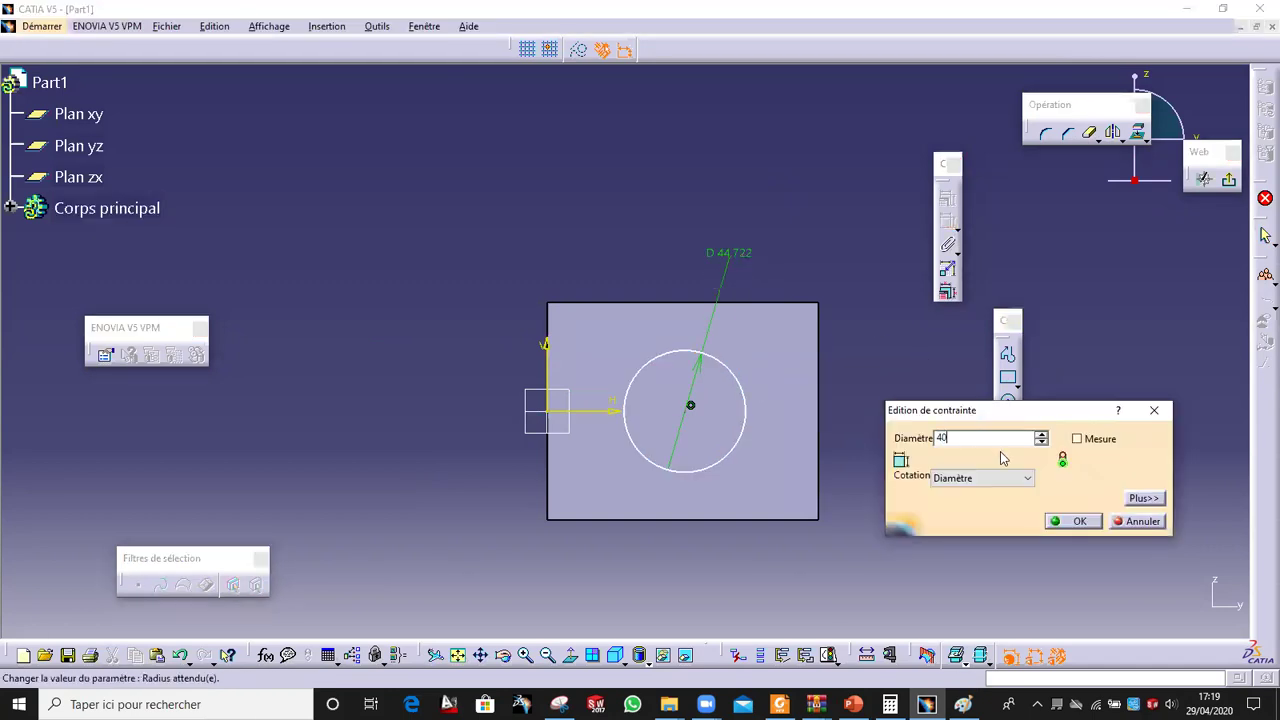
{"action": "left_click", "coordinate": [1073, 521]}
Step: Dimension the circle's centre from the face's edge at the origin and set the distance to 55 mm
{"action": "left_click", "coordinate": [686, 408]}
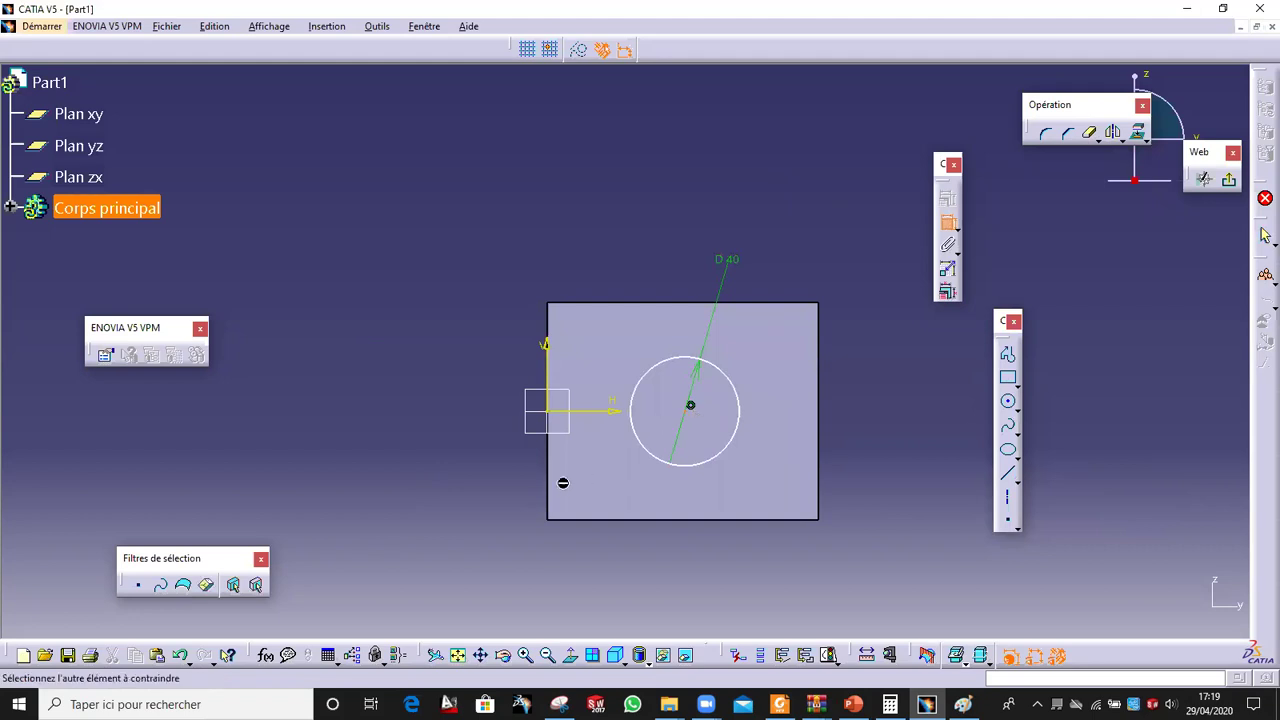
{"action": "left_click", "coordinate": [549, 478]}
{"action": "left_click", "coordinate": [565, 236]}
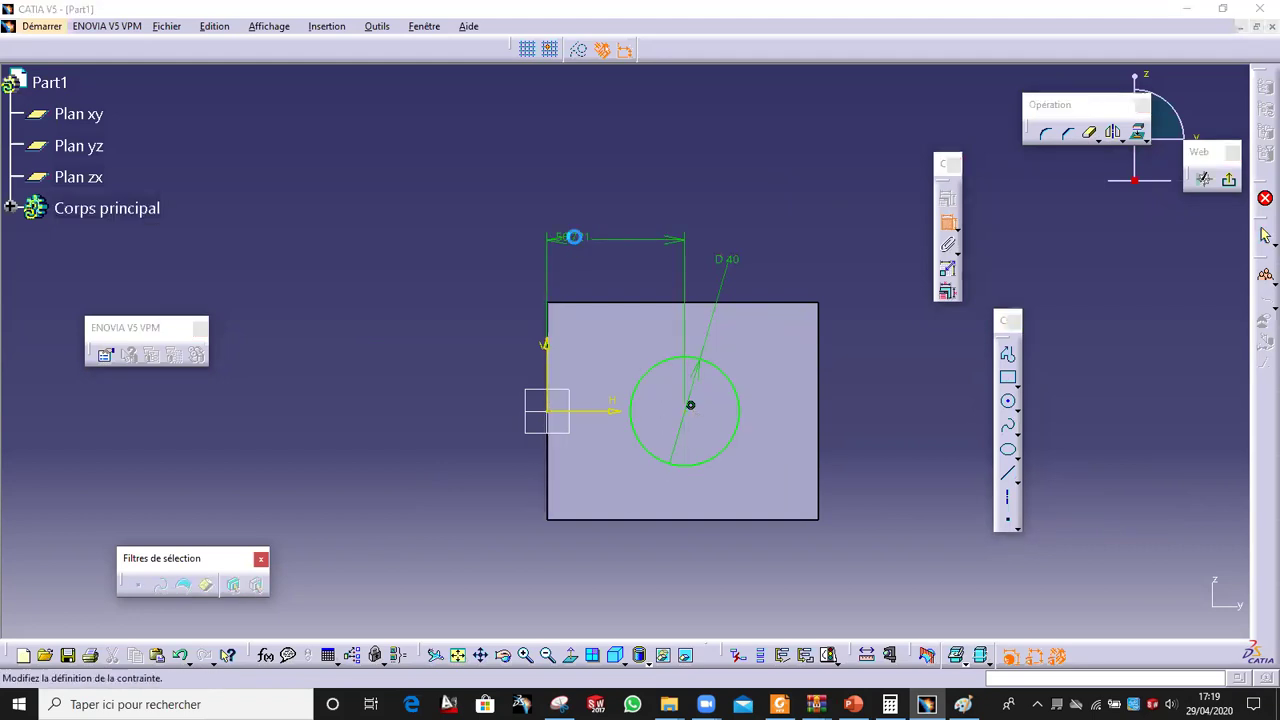
{"action": "double_click", "coordinate": [565, 238]}
{"action": "type", "text": "55"}
{"action": "left_click", "coordinate": [1063, 501]}
Step: Exit the sketch and cut the circle through the upright as a pocket with the Jusqu'au dernier limit
{"action": "left_click", "coordinate": [1204, 180]}
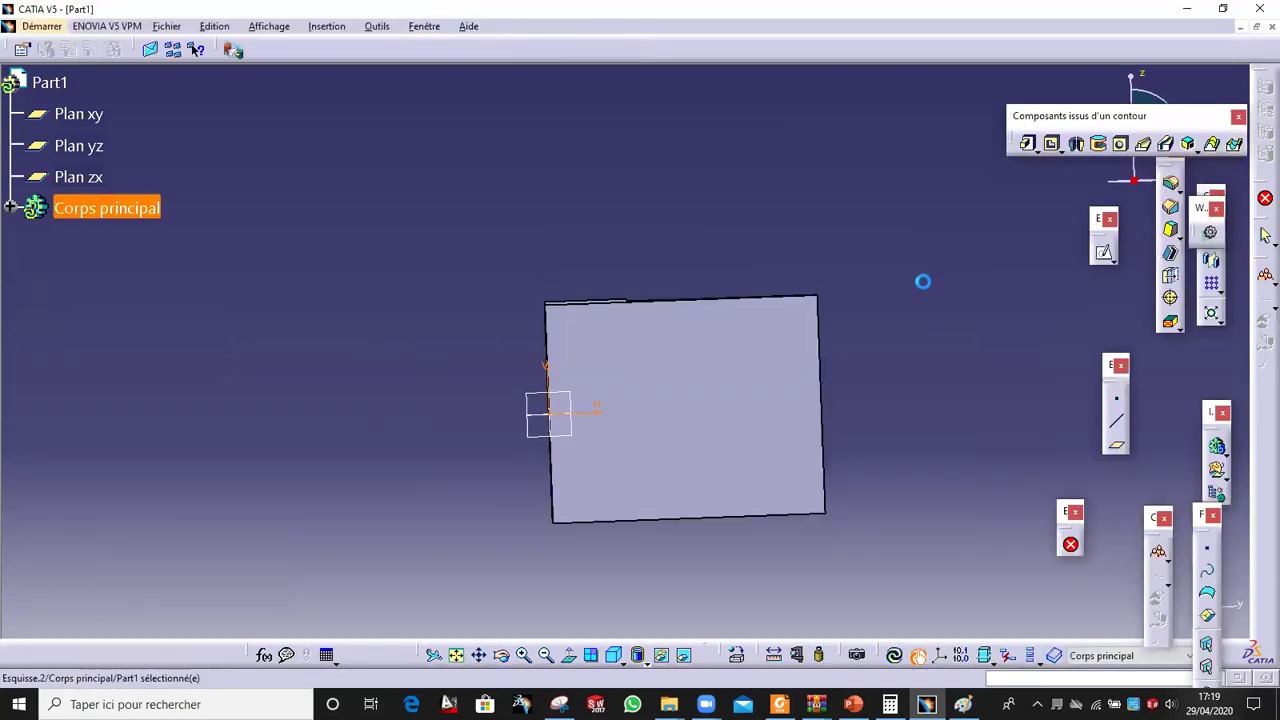
{"action": "left_click", "coordinate": [1047, 143]}
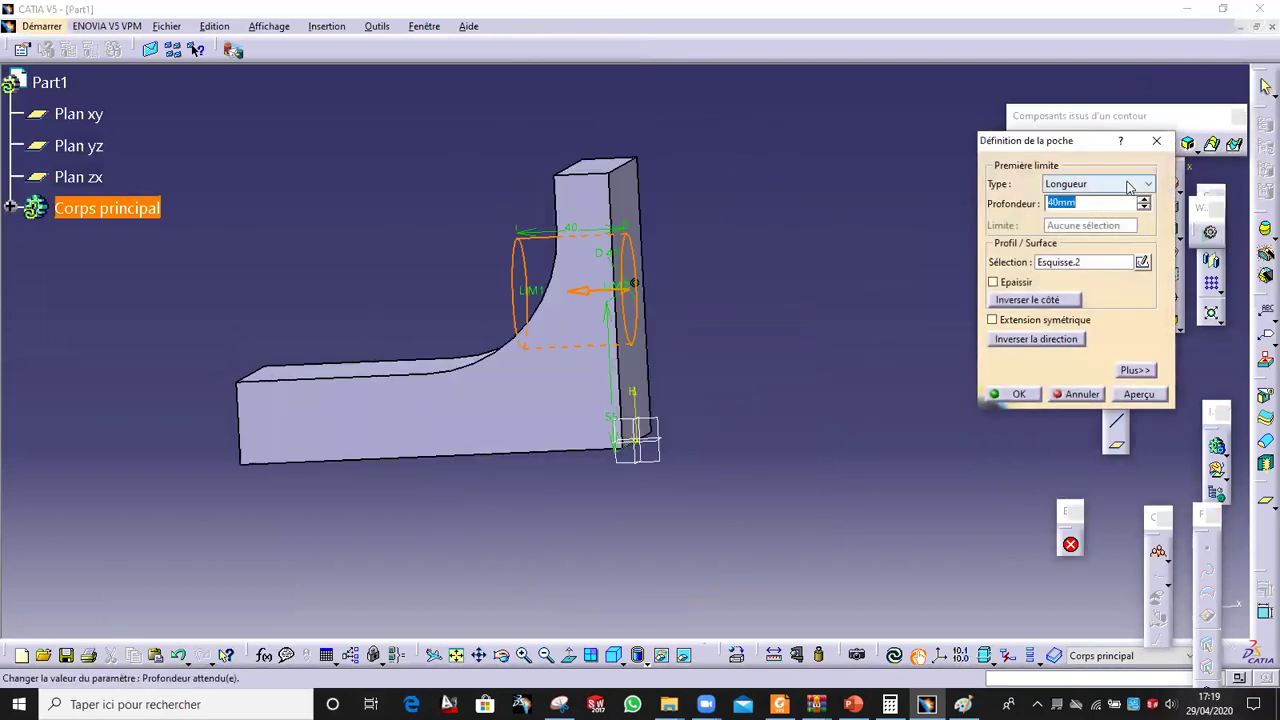
{"action": "left_click", "coordinate": [1124, 183]}
{"action": "left_click", "coordinate": [1100, 223]}
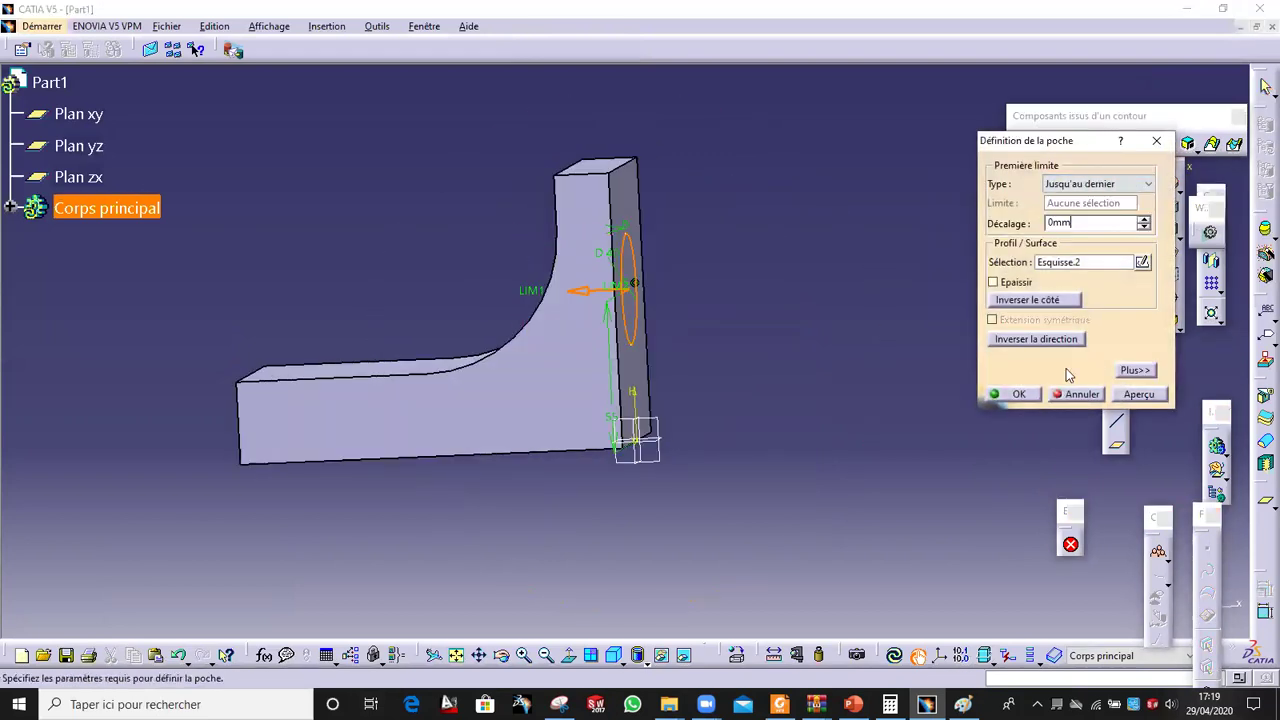
{"action": "left_click", "coordinate": [1020, 394]}
Step: Open a sketch on the base's flat top face and mark the rounded end on the isometric view in the Paint drawing
{"action": "mouse_move", "coordinate": [792, 284]}
{"action": "middle_mouse_down"}
{"action": "mouse_move", "coordinate": [921, 400]}
{"action": "mouse_move", "coordinate": [808, 342]}
{"action": "mouse_move", "coordinate": [614, 360]}
{"action": "mouse_move", "coordinate": [698, 276]}
{"action": "mouse_move", "coordinate": [601, 531]}
{"action": "mouse_move", "coordinate": [871, 309]}
{"action": "mouse_move", "coordinate": [634, 466]}
{"action": "middle_mouse_up"}
{"action": "left_click", "coordinate": [634, 466]}
{"action": "left_click", "coordinate": [1104, 254]}
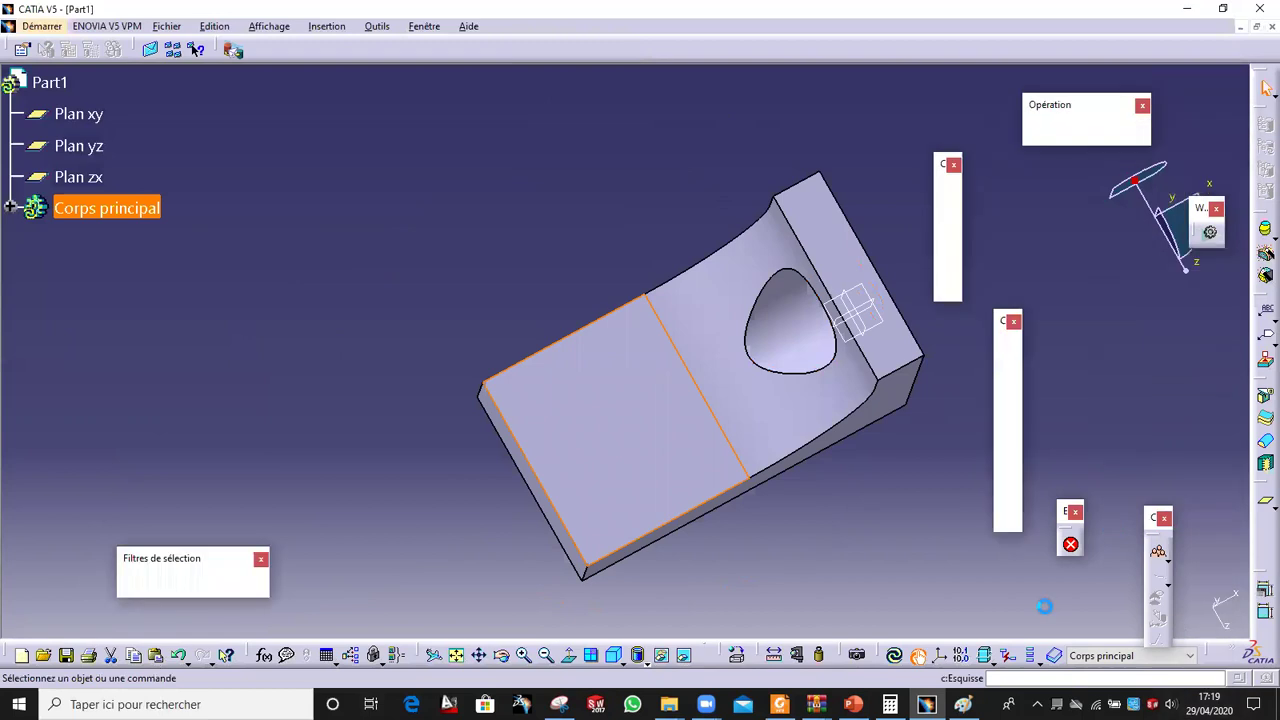
{"action": "key", "text": "alt+Tab"}
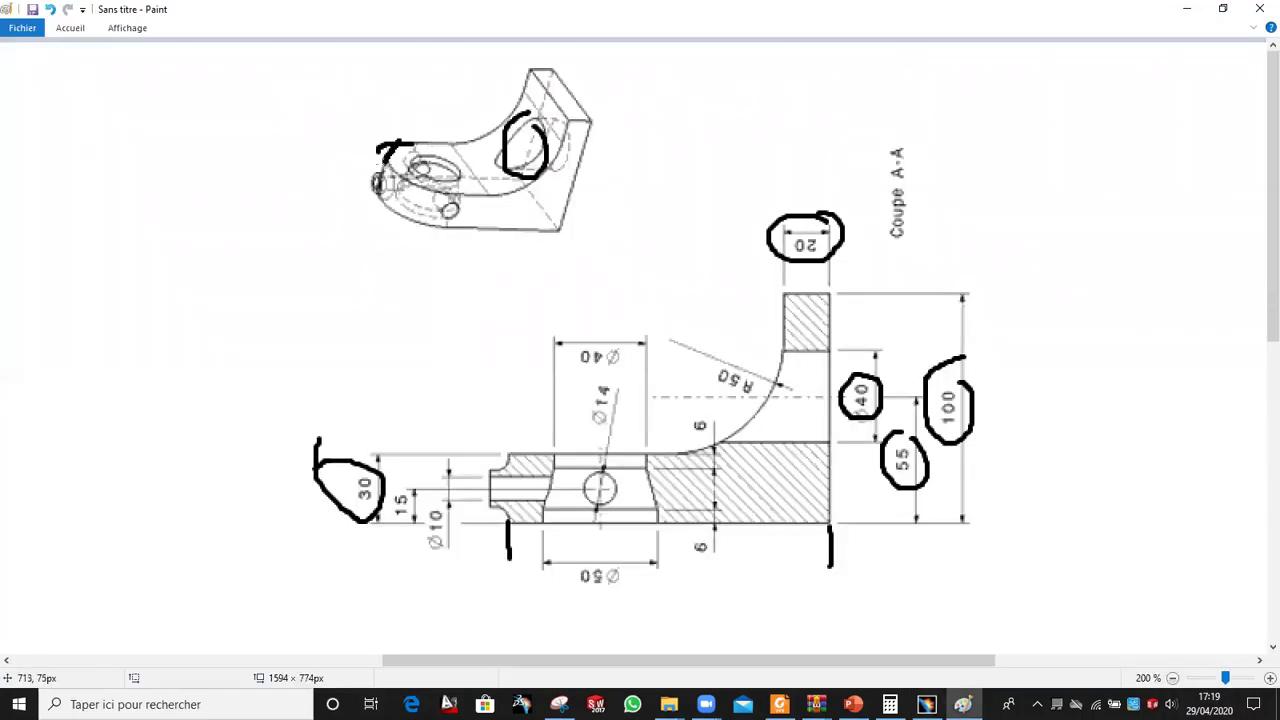
Step: Return to CATIA and sketch a circle on the base's top face, centred on the horizontal axis about 82 mm from the origin
{"action": "left_click", "coordinate": [926, 704]}
{"action": "left_click", "coordinate": [1009, 403]}
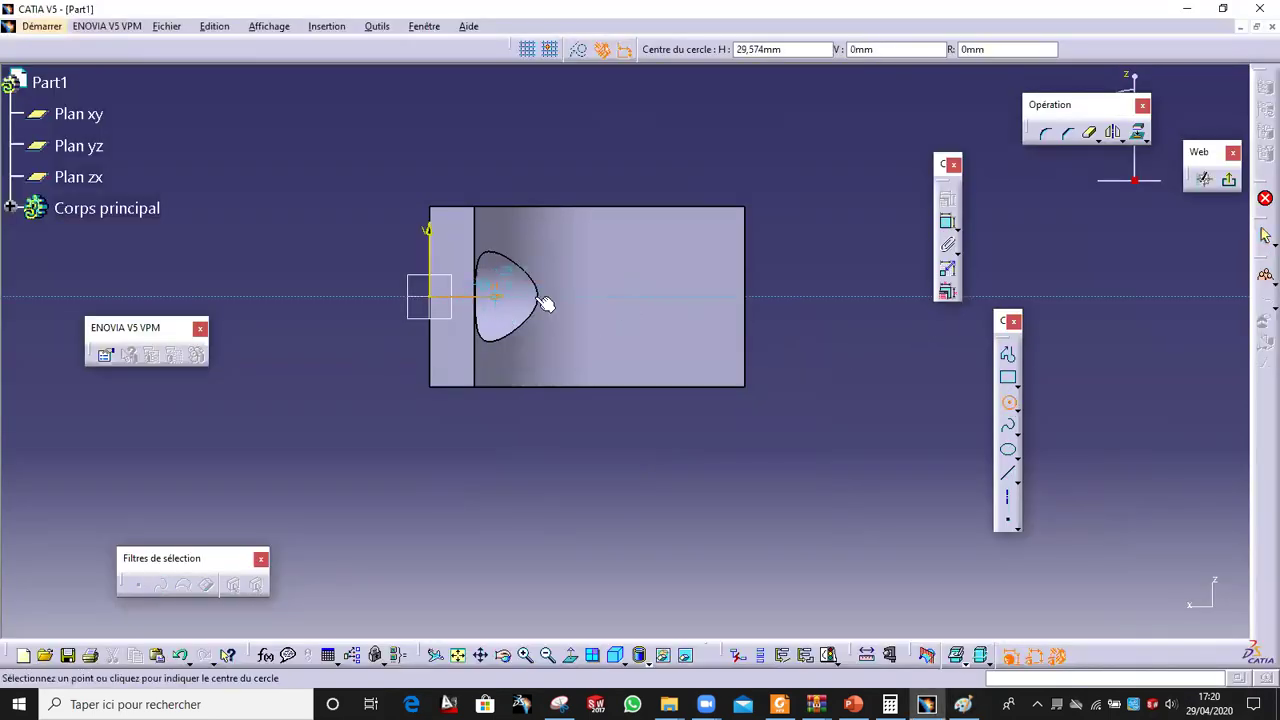
{"action": "left_click", "coordinate": [615, 296]}
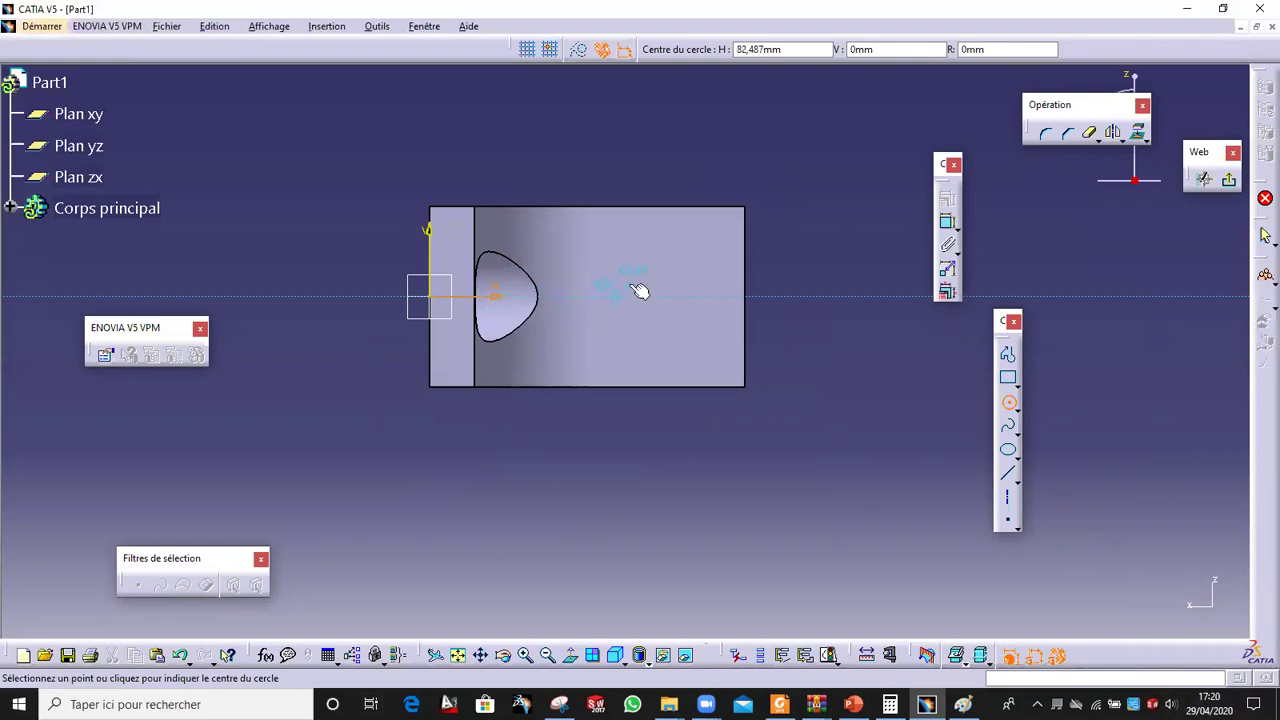
{"action": "left_click", "coordinate": [677, 251]}
Step: Constrain the circle to be tangent to the base's long edge and to its free end edge
{"action": "left_click", "coordinate": [611, 224]}
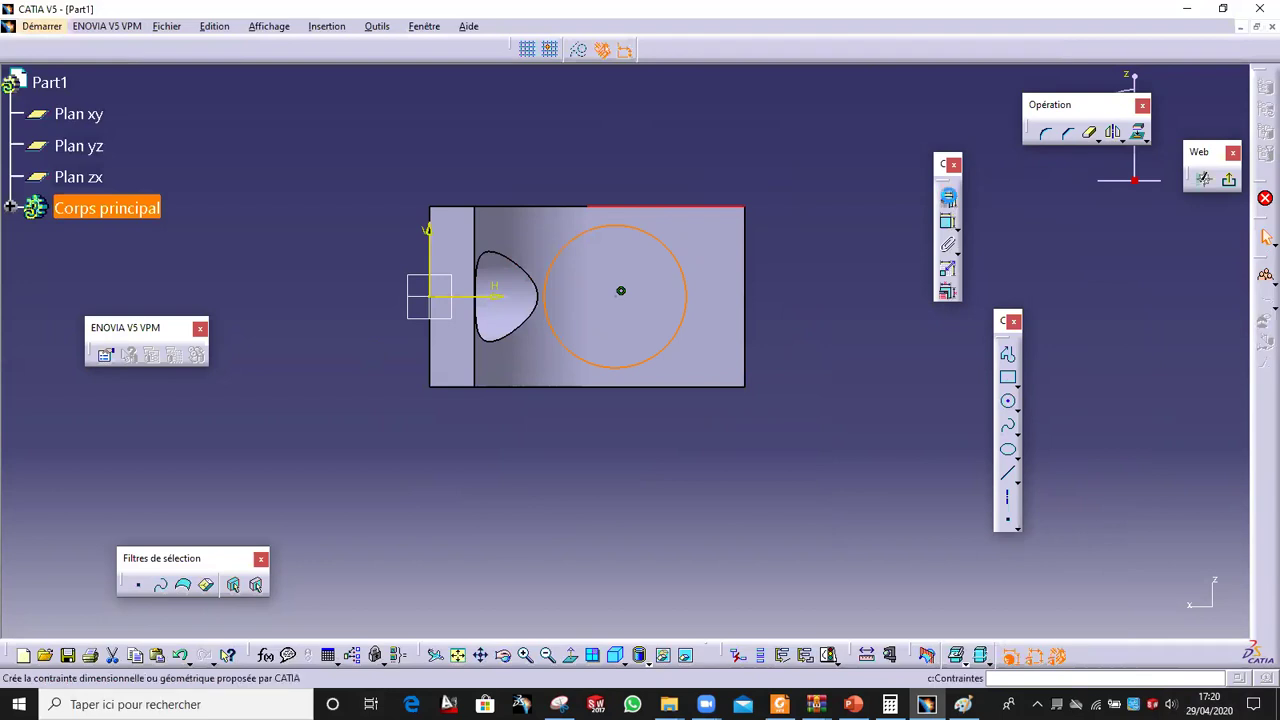
{"action": "left_click", "coordinate": [947, 198]}
{"action": "left_click", "coordinate": [1150, 497]}
{"action": "left_click", "coordinate": [1147, 614]}
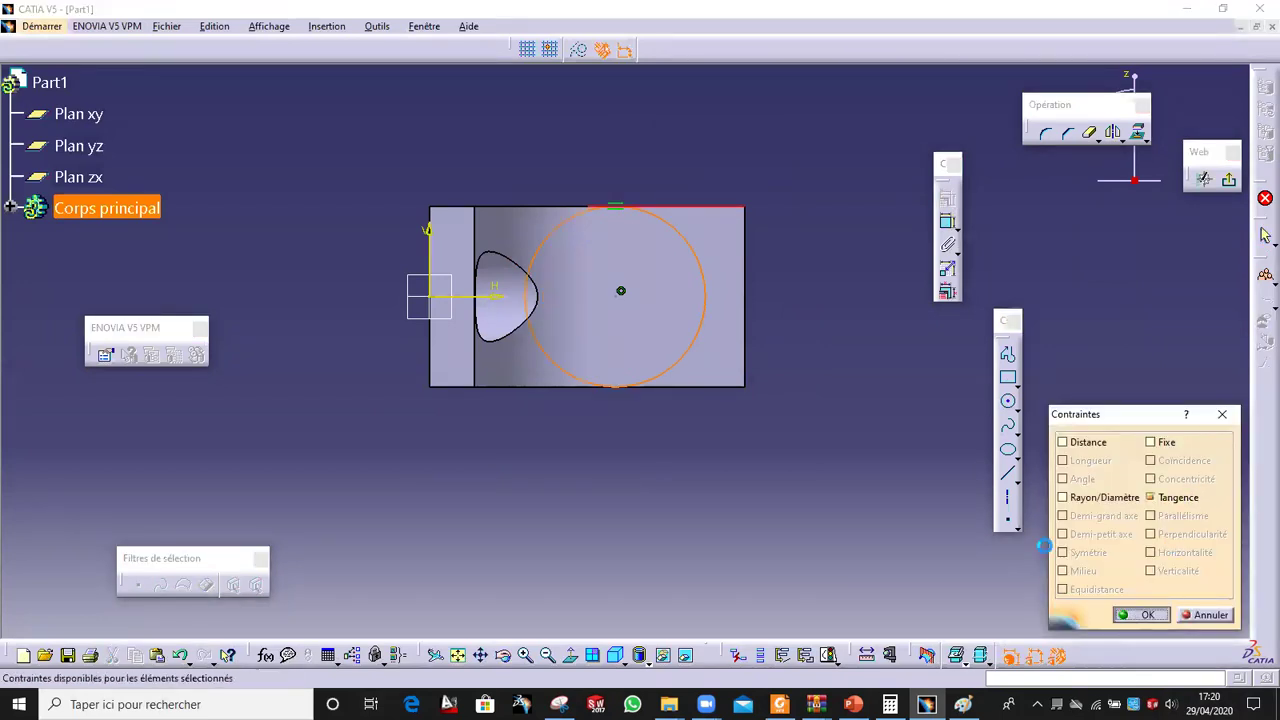
{"action": "left_click", "coordinate": [744, 312], "text": "ctrl"}
{"action": "left_click", "coordinate": [947, 198]}
{"action": "left_click", "coordinate": [1150, 497]}
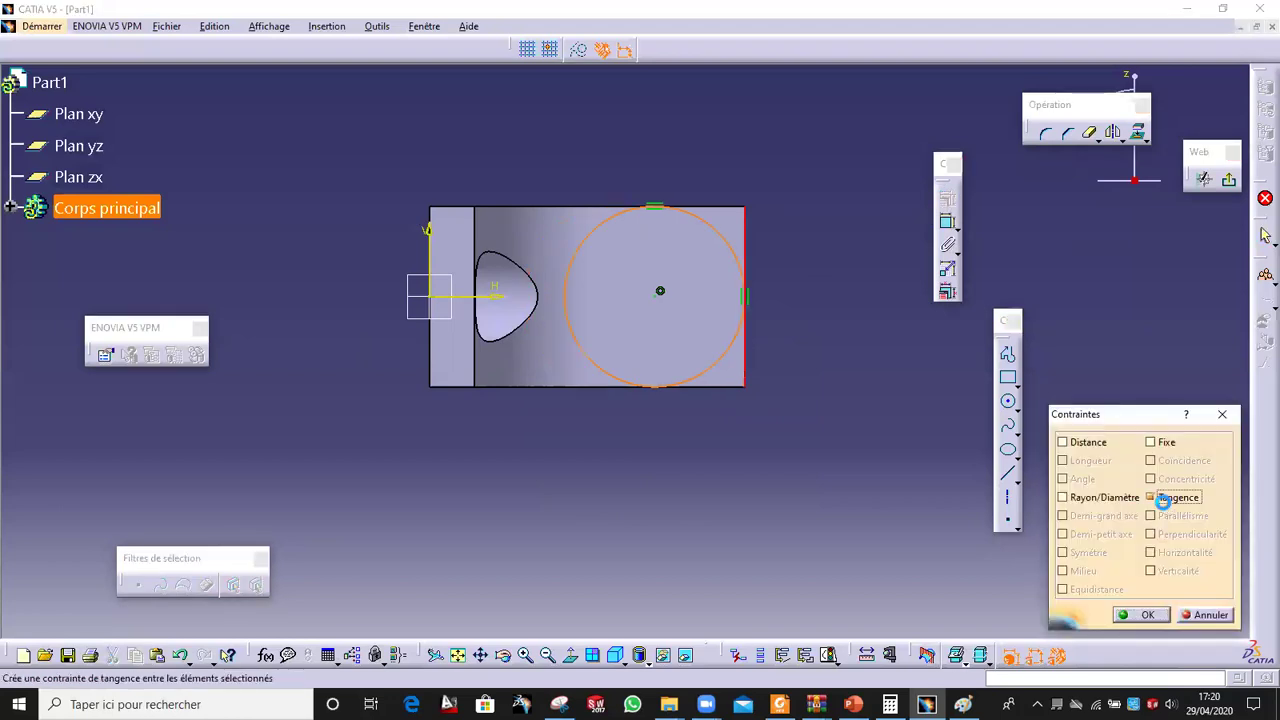
{"action": "left_click", "coordinate": [1147, 614]}
Step: Draw a closed profile from the circle's centre out past the long edge, around the base's end, and back through the opposite tangent point to the centre
{"action": "mouse_move", "coordinate": [853, 434]}
{"action": "middle_mouse_down"}
{"action": "mouse_move", "coordinate": [811, 491]}
{"action": "mouse_move", "coordinate": [835, 538]}
{"action": "middle_mouse_up"}
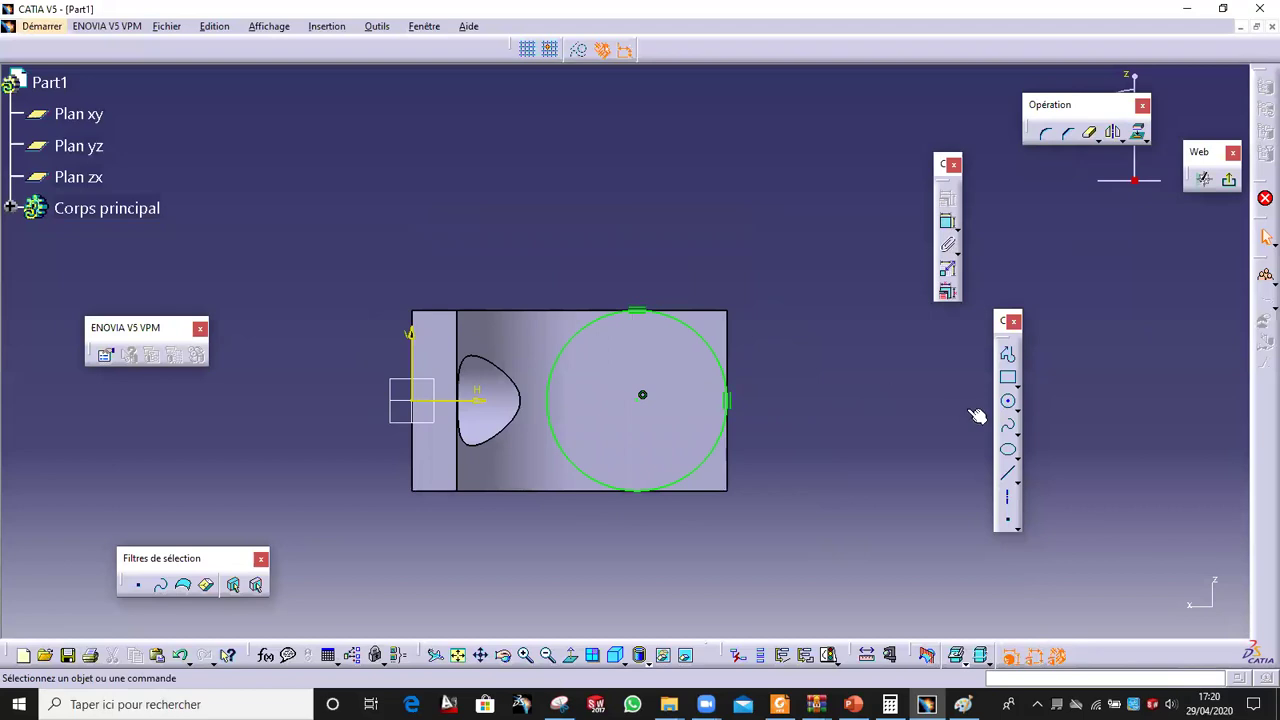
{"action": "left_click", "coordinate": [1008, 355]}
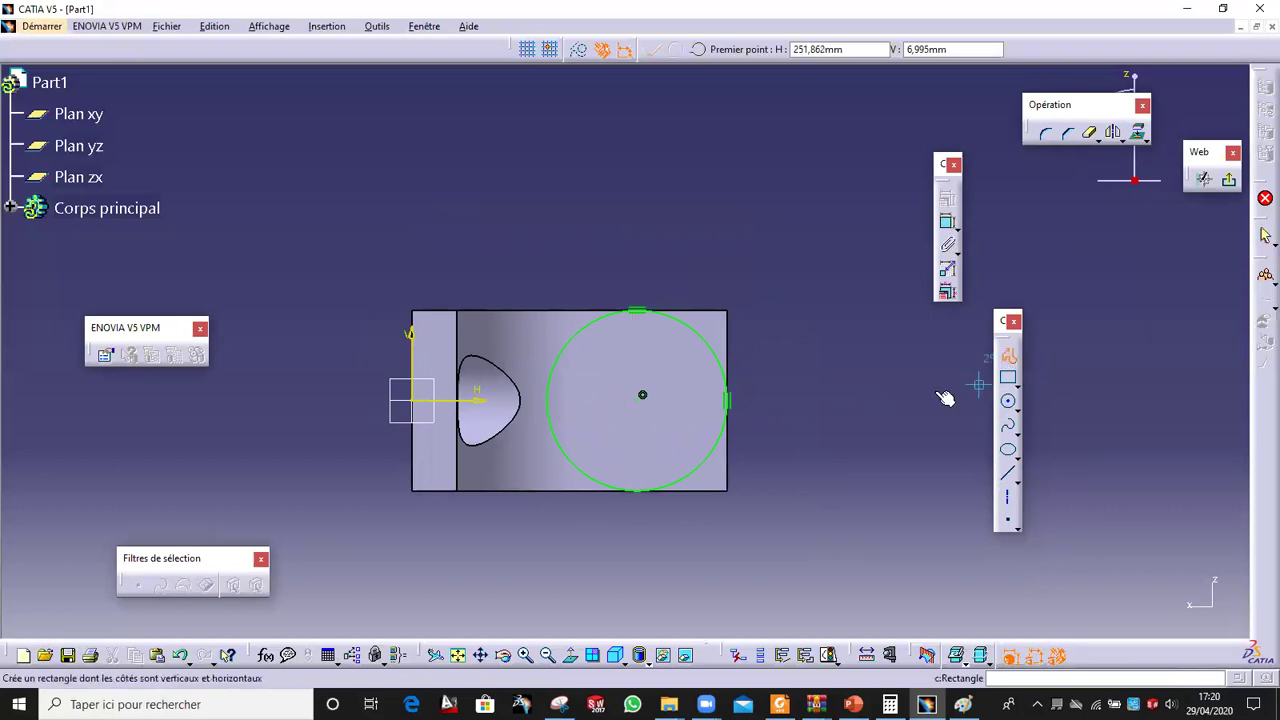
{"action": "left_click", "coordinate": [642, 395]}
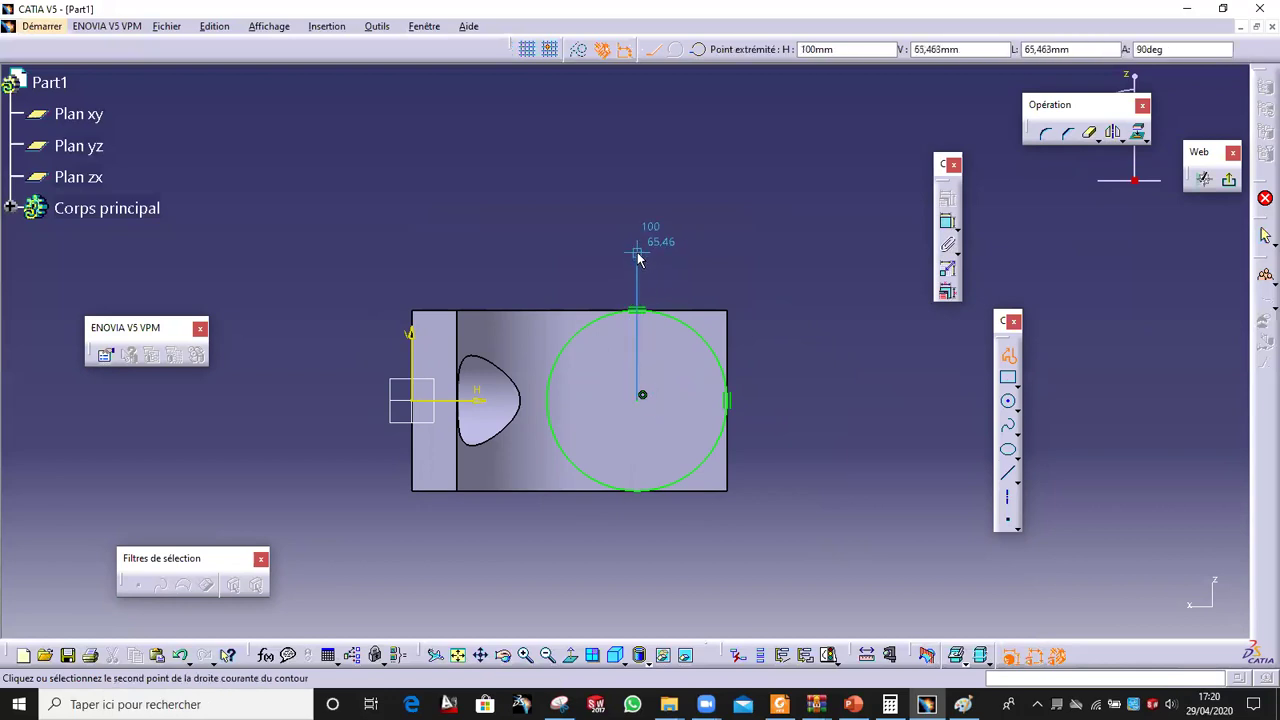
{"action": "left_click", "coordinate": [636, 198]}
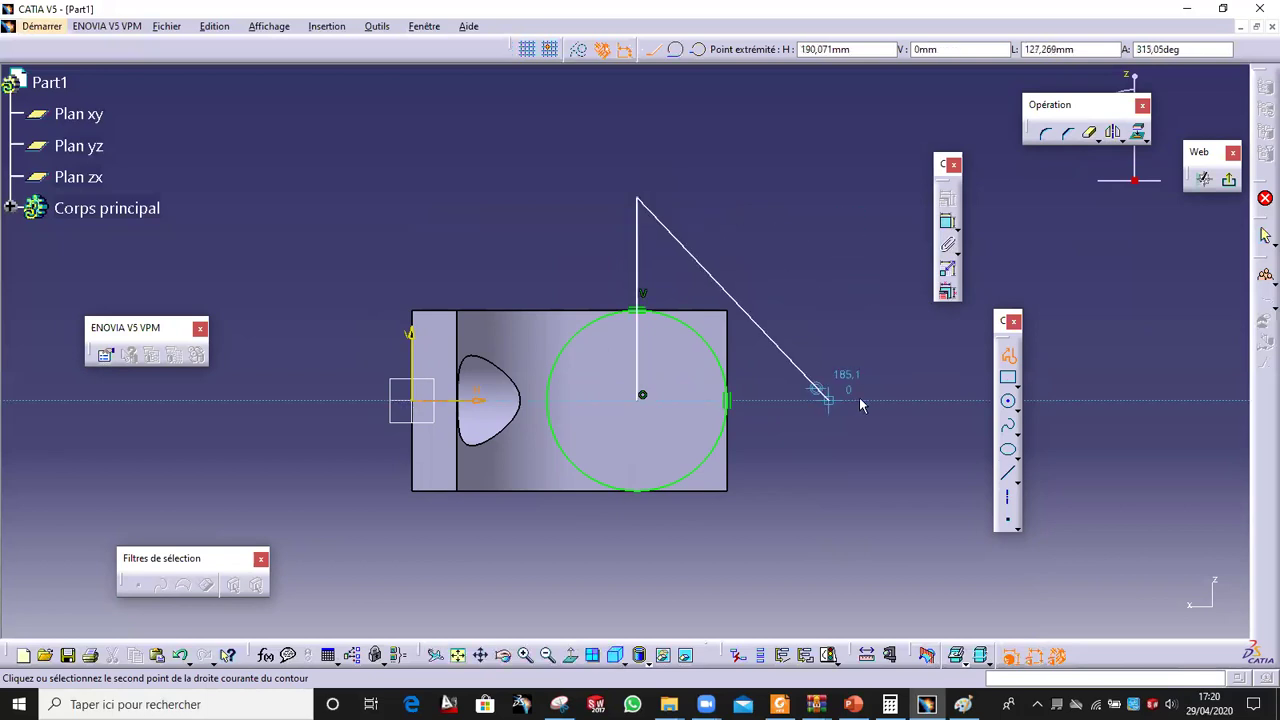
{"action": "left_click", "coordinate": [908, 386]}
{"action": "double_click", "coordinate": [748, 572]}
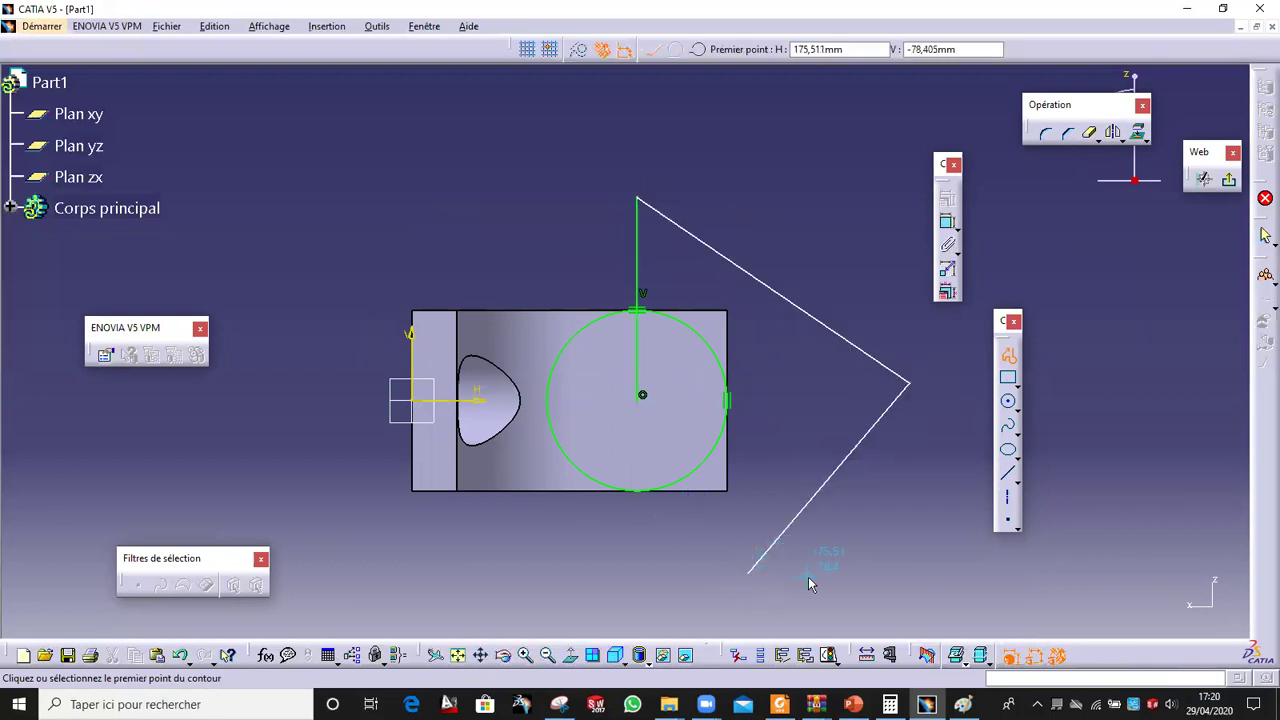
{"action": "left_click", "coordinate": [757, 577]}
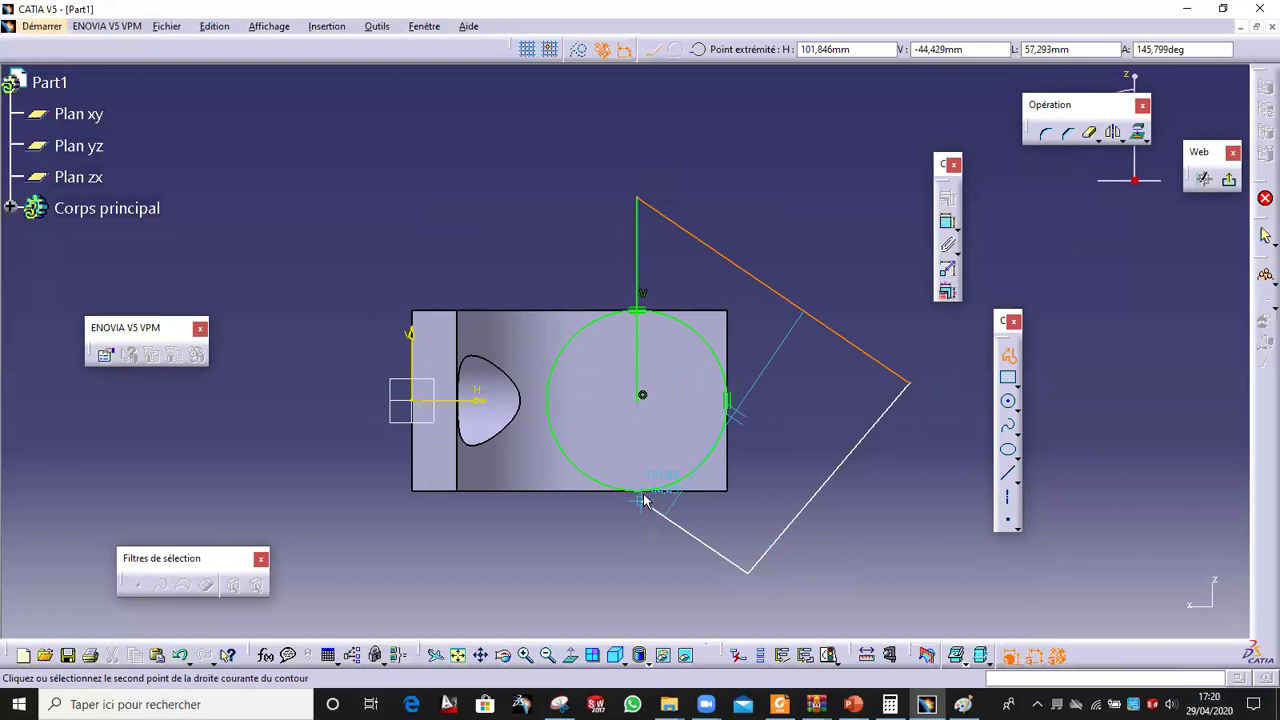
{"action": "left_click", "coordinate": [637, 492]}
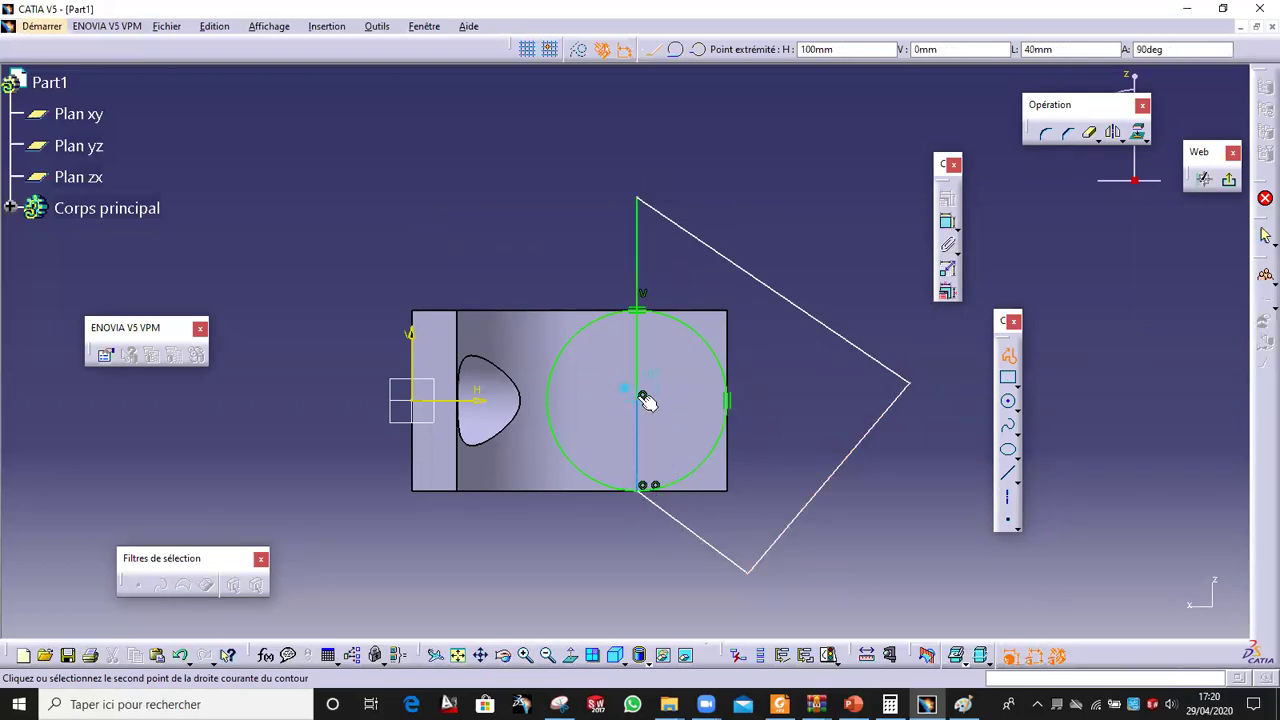
{"action": "double_click", "coordinate": [643, 395]}
{"action": "key", "text": "Escape"}
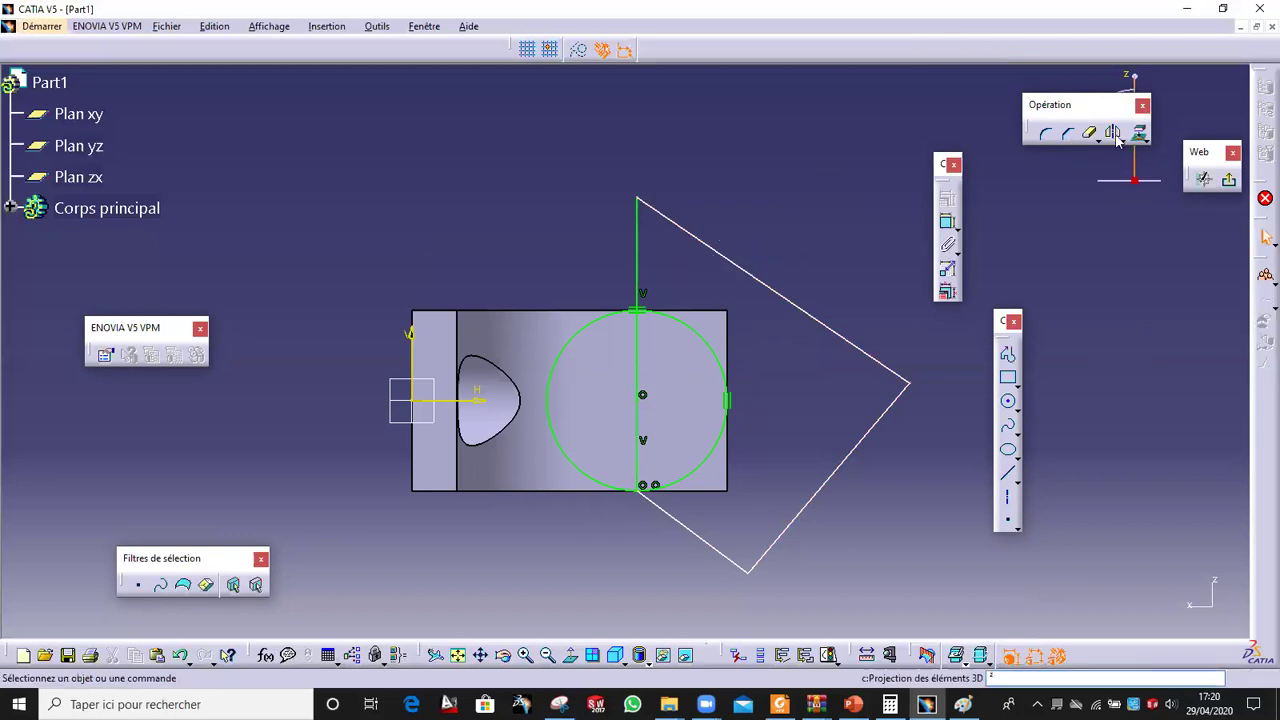
Step: Trim away the circle's inner half and the vertical line portions inside it, leaving a single outline around the rounded end
{"action": "left_click", "coordinate": [1090, 133]}
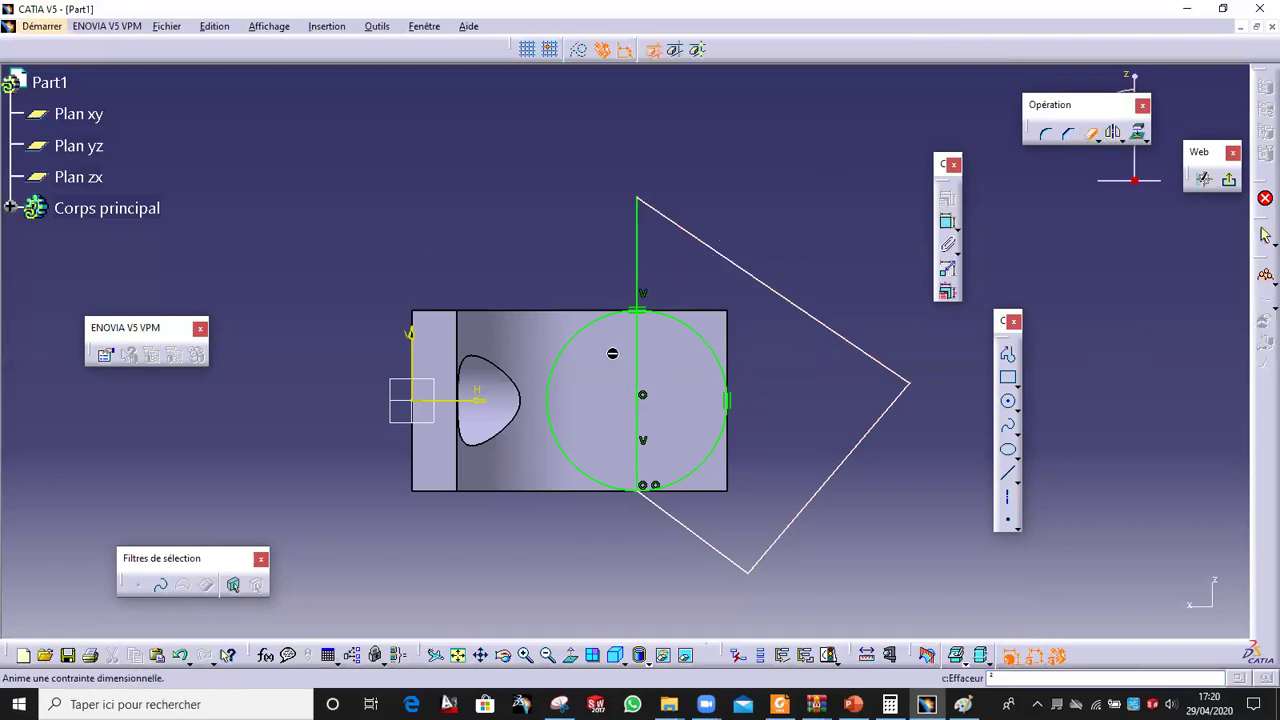
{"action": "left_click", "coordinate": [587, 323]}
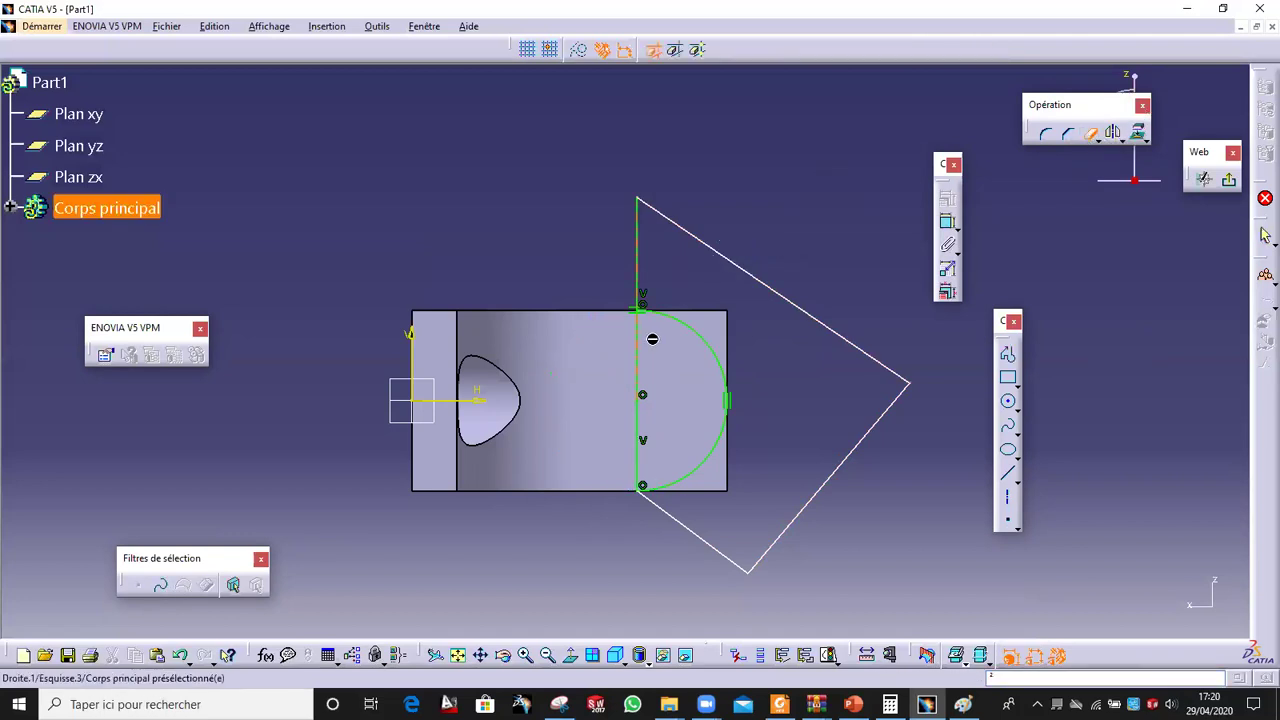
{"action": "left_click", "coordinate": [642, 350]}
{"action": "left_click", "coordinate": [642, 428]}
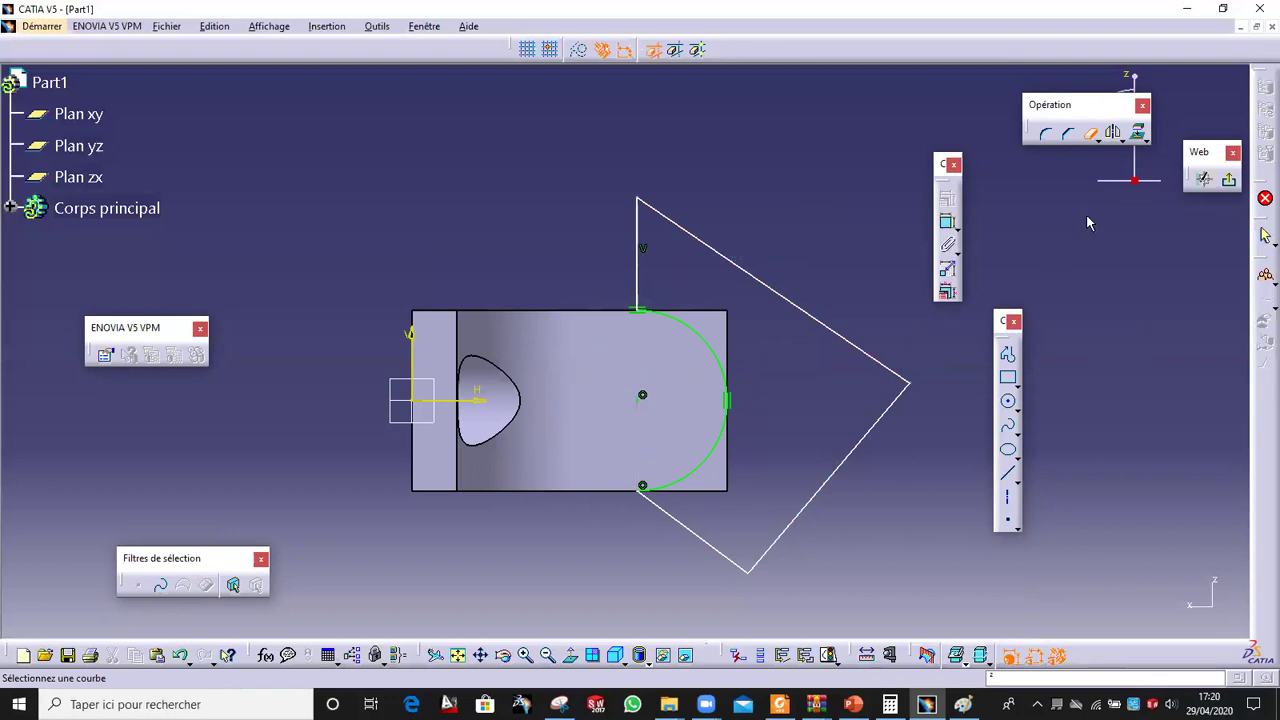
Step: Exit the sketch and cut away the corners outside the rounded end as a pocket with the Jusqu'au dernier limit
{"action": "left_click", "coordinate": [1230, 182]}
{"action": "left_click", "coordinate": [1051, 143]}
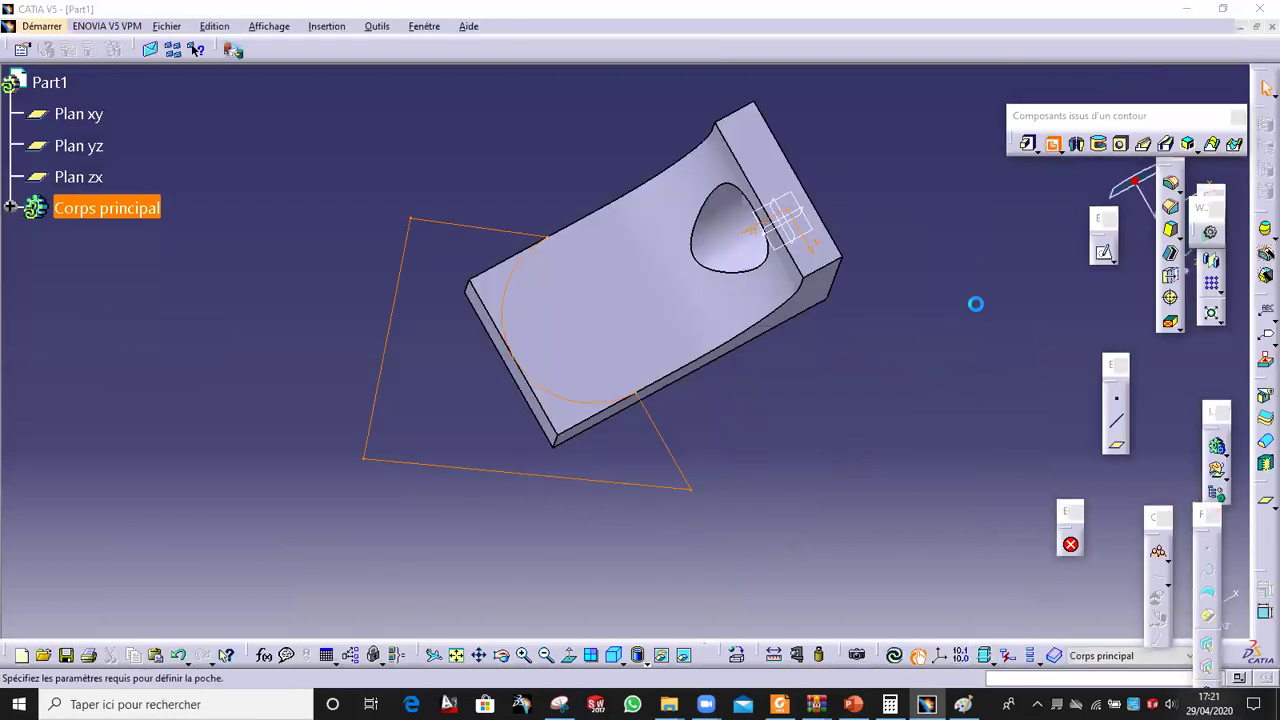
{"action": "middle_click_drag", "start_coordinate": [811, 354], "coordinate": [777, 203]}
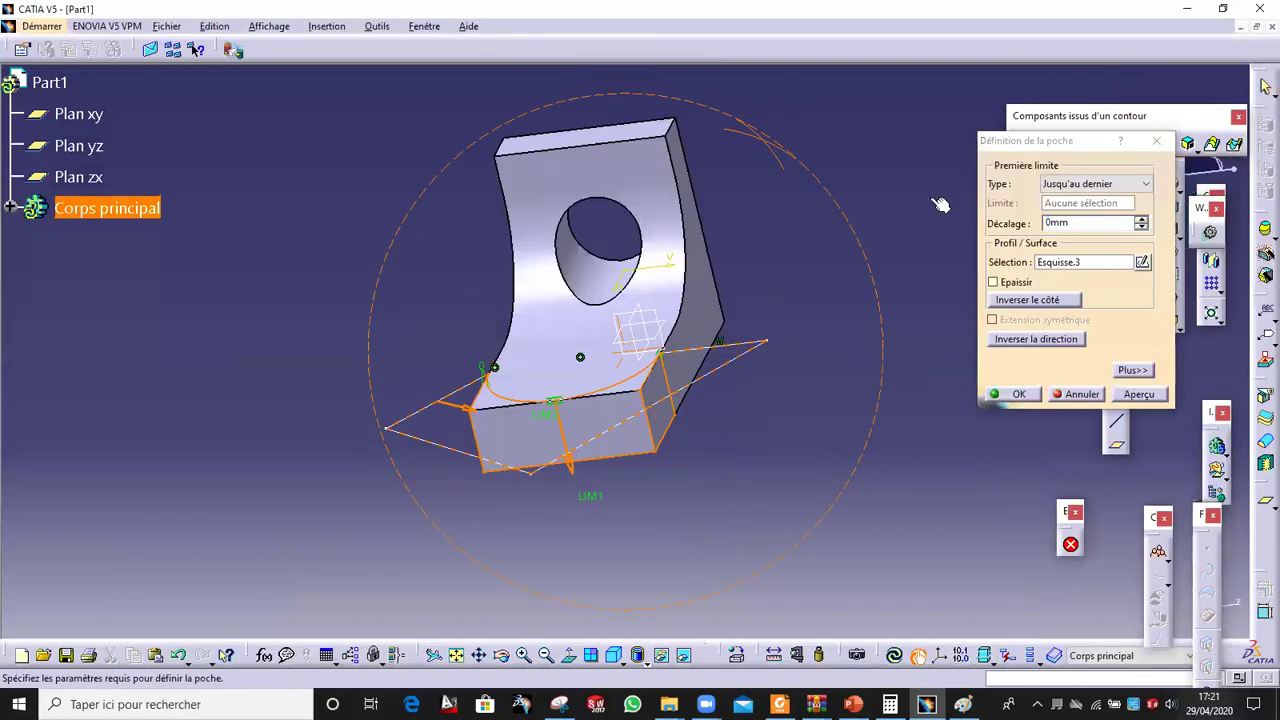
{"action": "left_click", "coordinate": [1091, 190]}
{"action": "left_click", "coordinate": [1080, 224]}
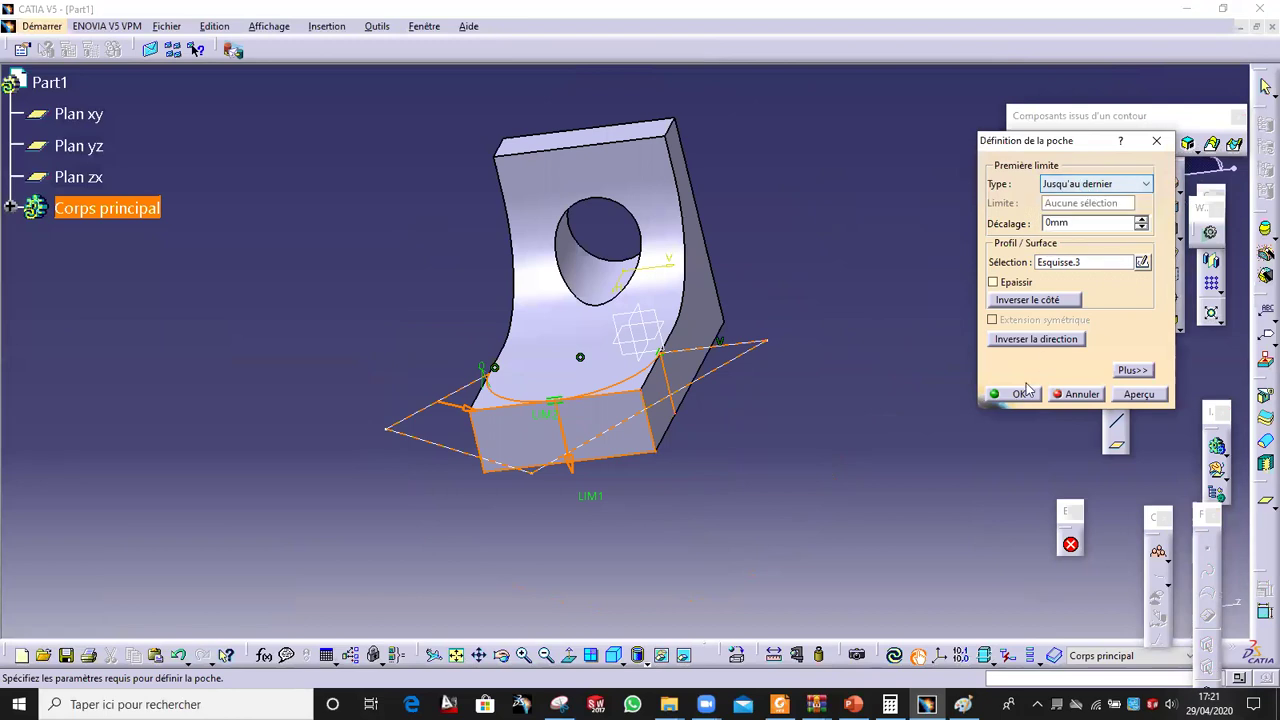
{"action": "left_click", "coordinate": [1018, 394]}
Step: Mark the stepped hole's axis on the section view in the Paint drawing, and open a sketch on Plan xy in CATIA
{"action": "middle_click_drag", "start_coordinate": [632, 341], "coordinate": [615, 515]}
{"action": "key", "text": "alt+Tab"}
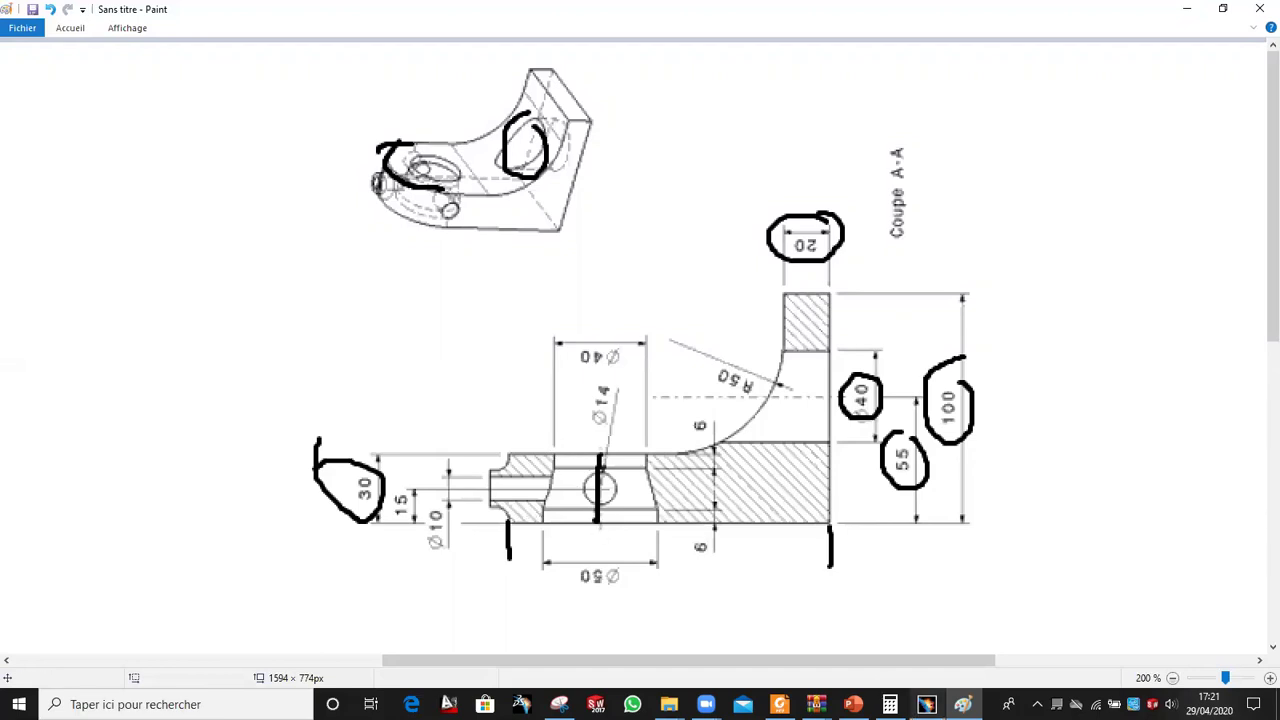
{"action": "left_click", "coordinate": [926, 704]}
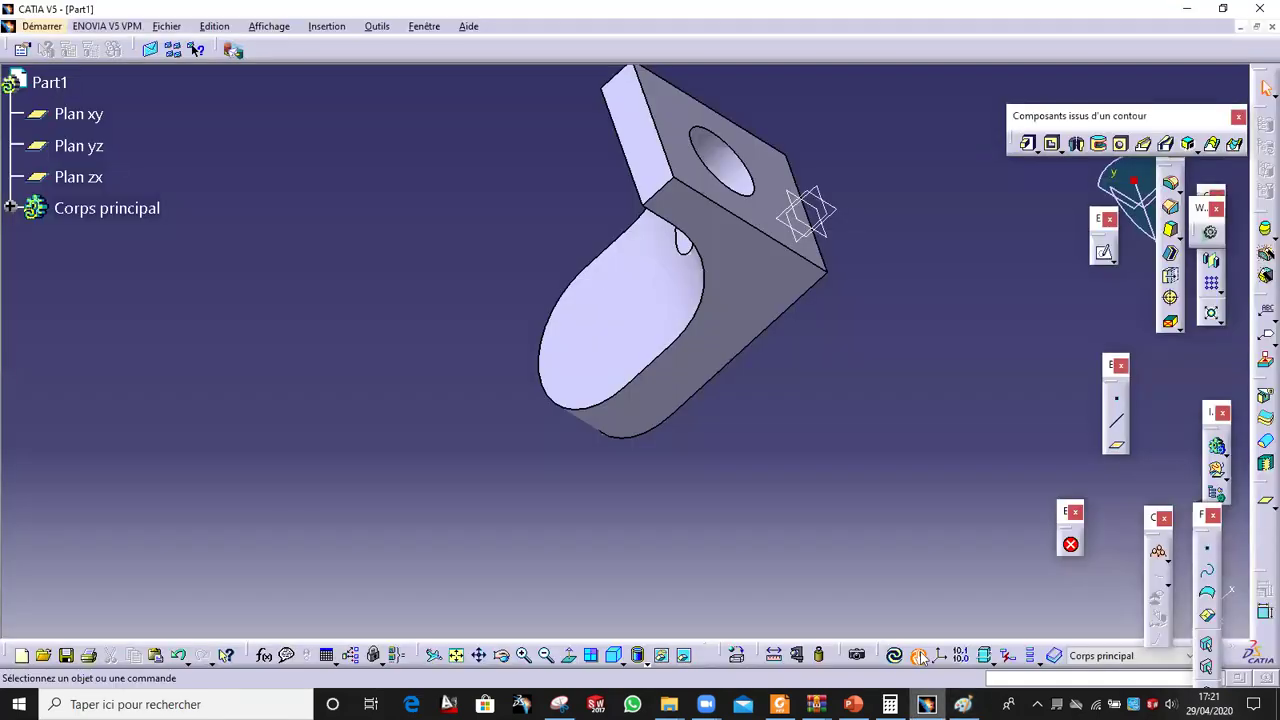
{"action": "middle_click_drag", "start_coordinate": [731, 294], "coordinate": [757, 251]}
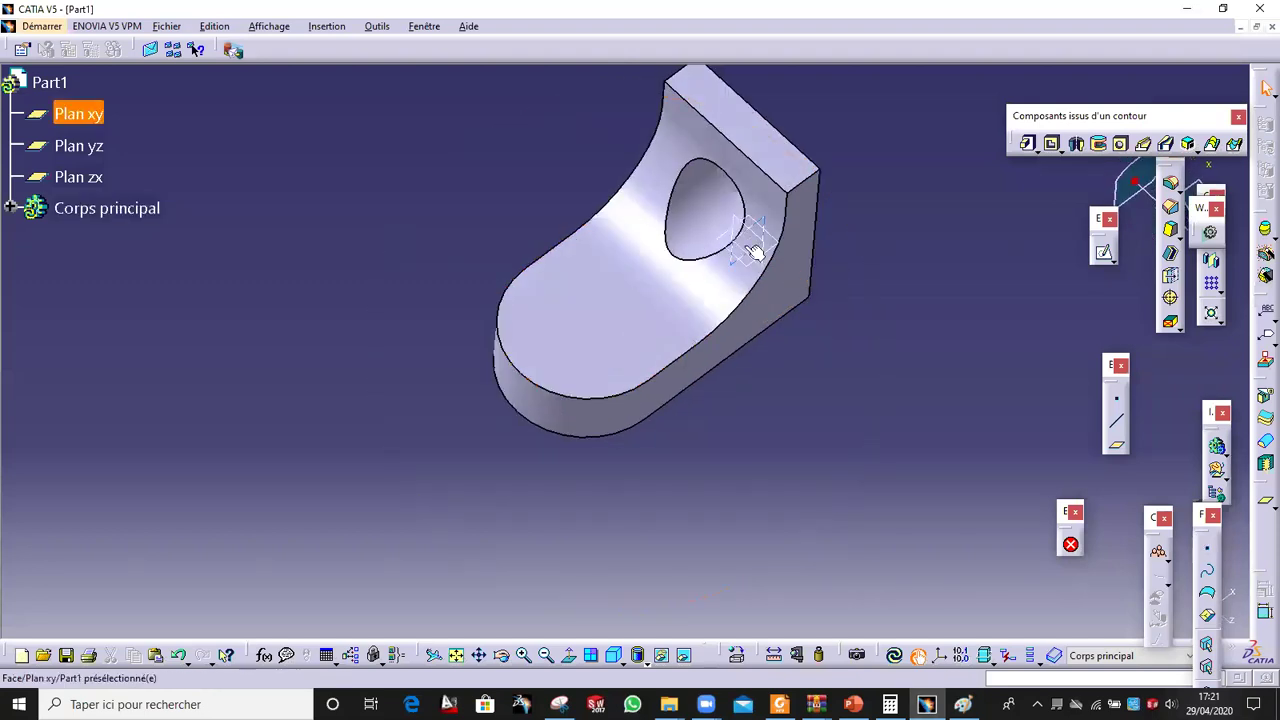
{"action": "left_click", "coordinate": [737, 265]}
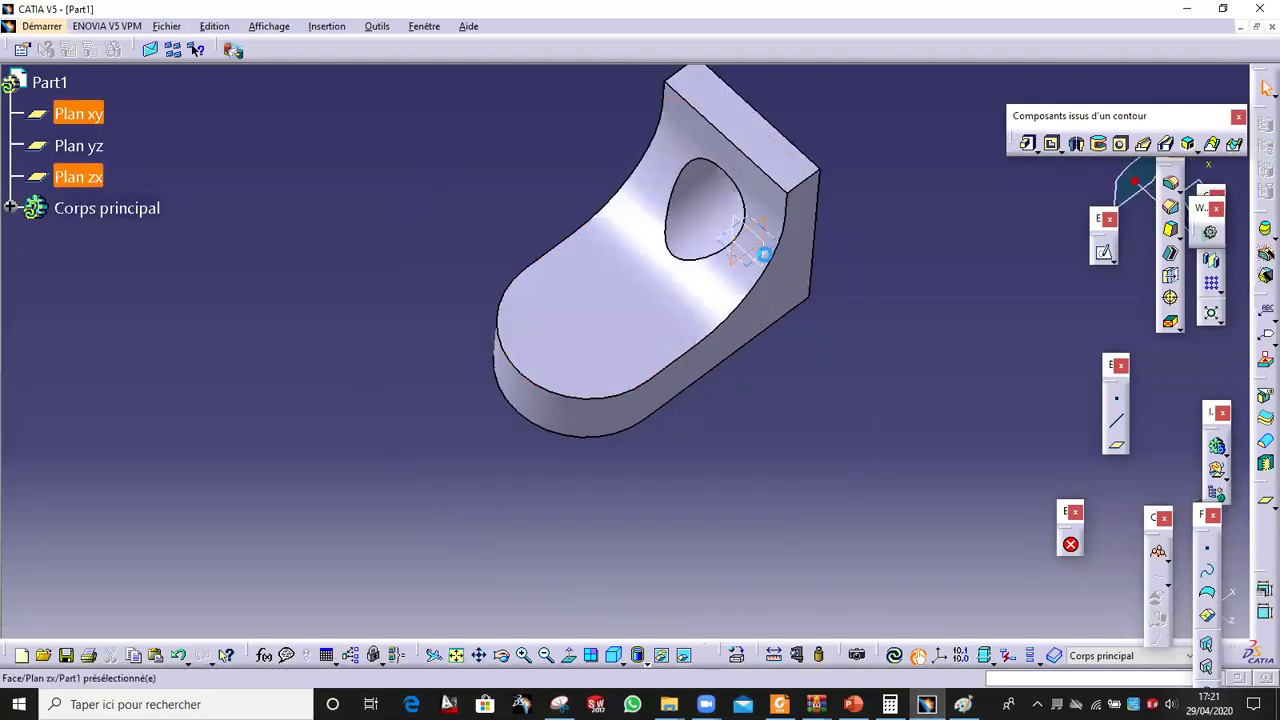
{"action": "left_click", "coordinate": [1104, 252]}
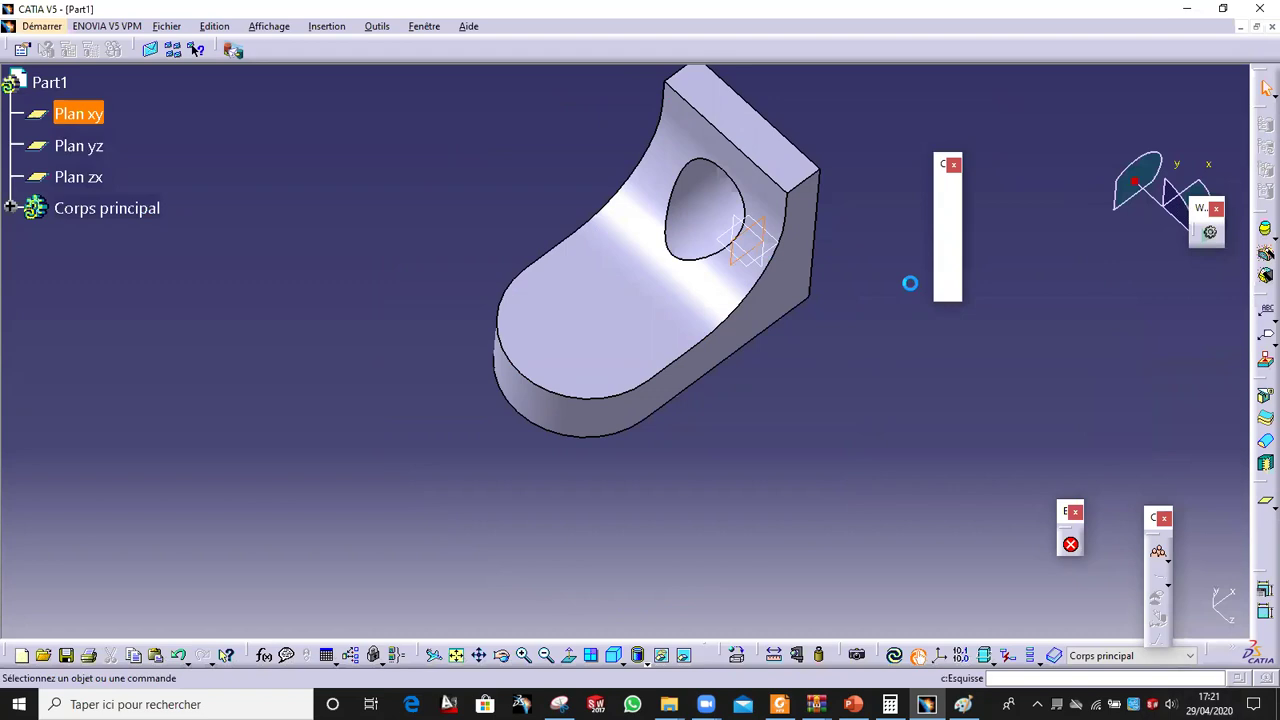
Step: Sketch a closed six-sided half-section of the hole inside the base, with two vertical segments joined by a slanted one and its lower side on the bottom edge
{"action": "middle_click_drag", "start_coordinate": [667, 292], "coordinate": [766, 390]}
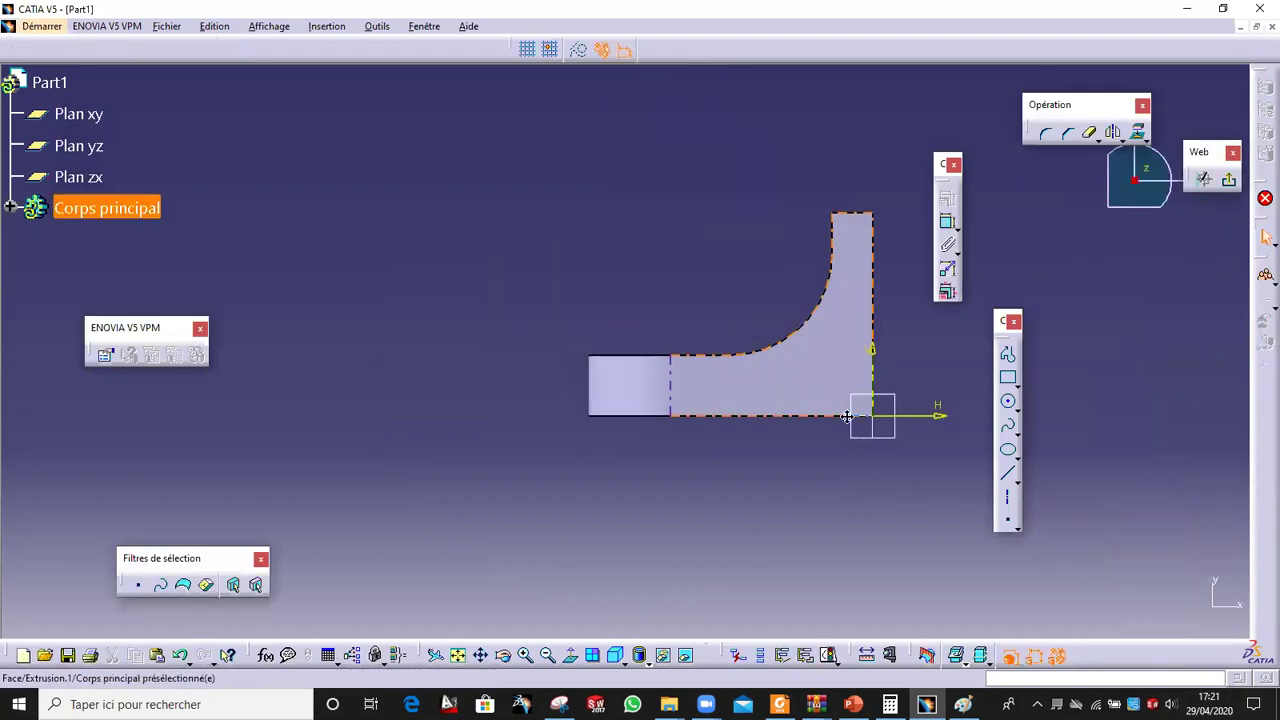
{"action": "middle_click_drag", "start_coordinate": [845, 412], "coordinate": [851, 478]}
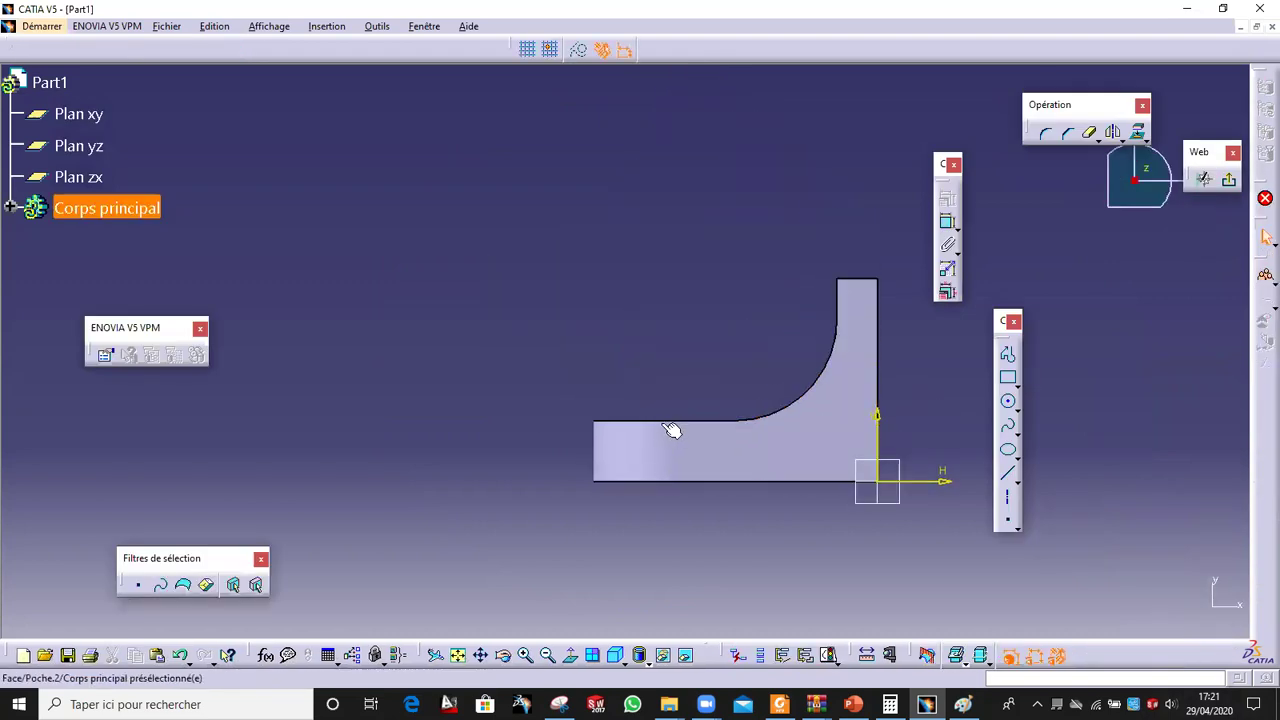
{"action": "left_click", "coordinate": [659, 421]}
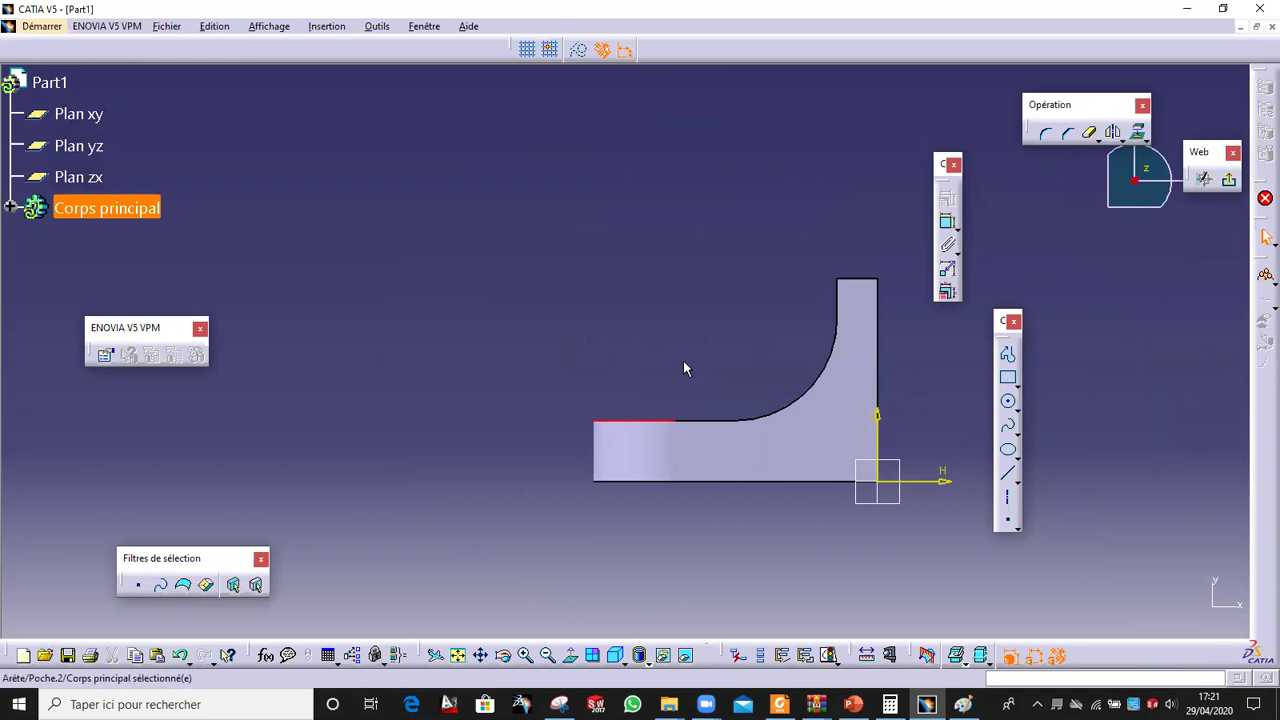
{"action": "left_click", "coordinate": [683, 368]}
{"action": "left_click", "coordinate": [1008, 354]}
{"action": "left_click", "coordinate": [689, 430]}
{"action": "left_click", "coordinate": [662, 432]}
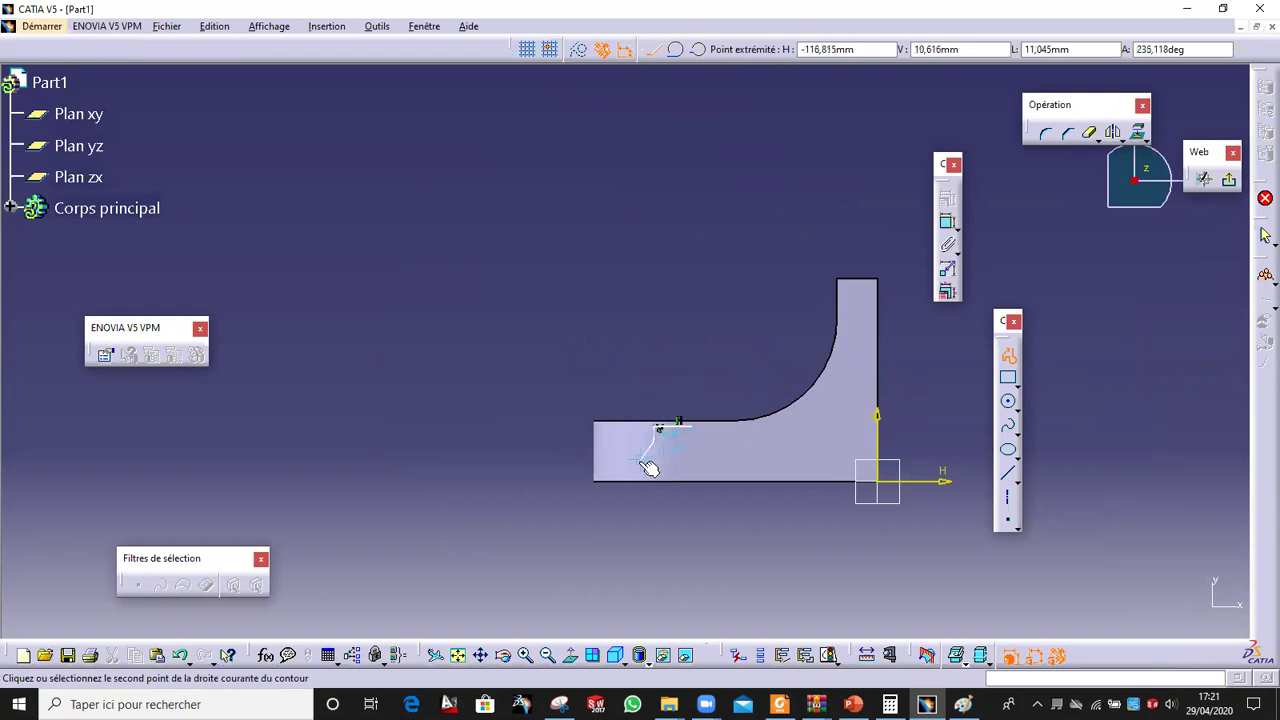
{"action": "left_click", "coordinate": [640, 462]}
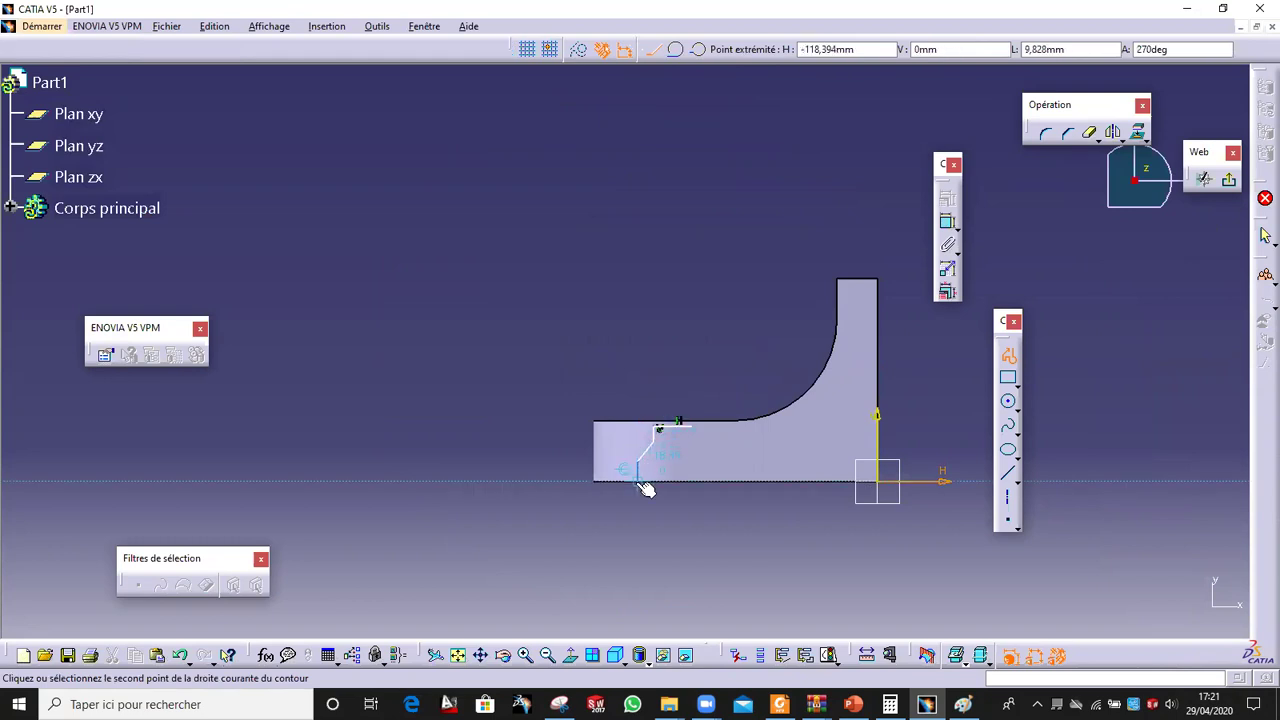
{"action": "left_click", "coordinate": [641, 482]}
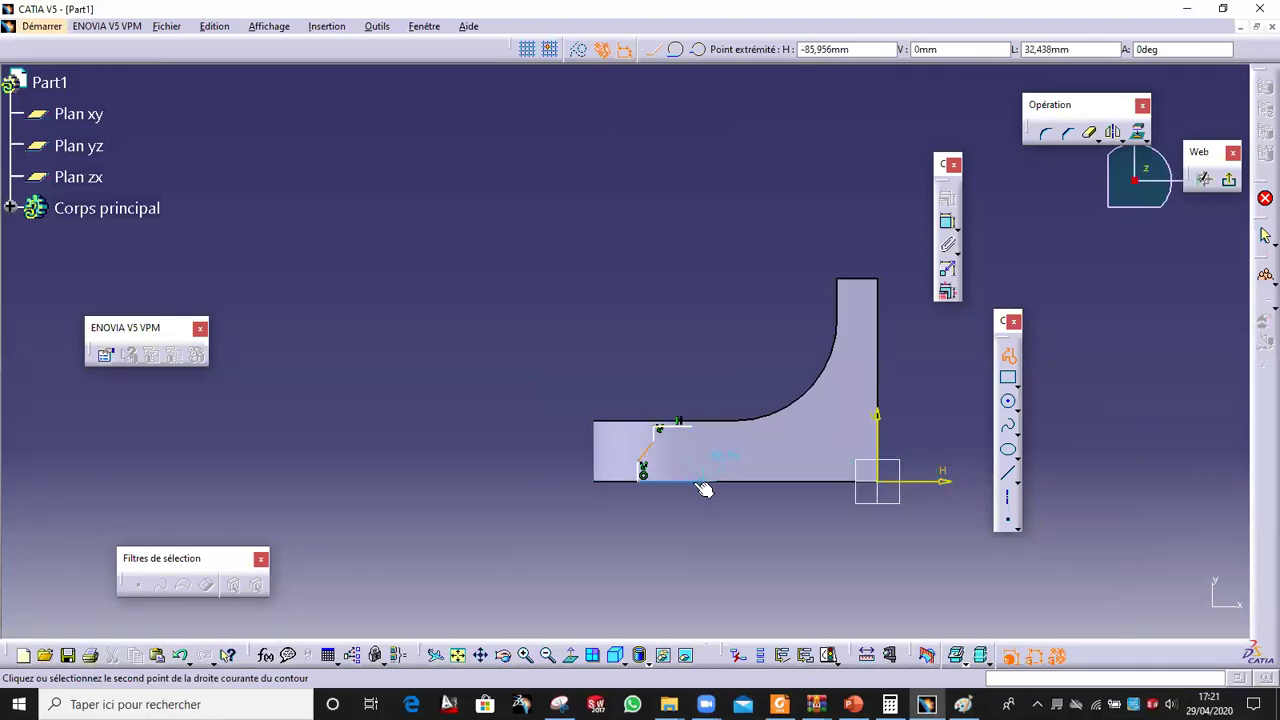
{"action": "left_click", "coordinate": [692, 482]}
{"action": "double_click", "coordinate": [692, 424]}
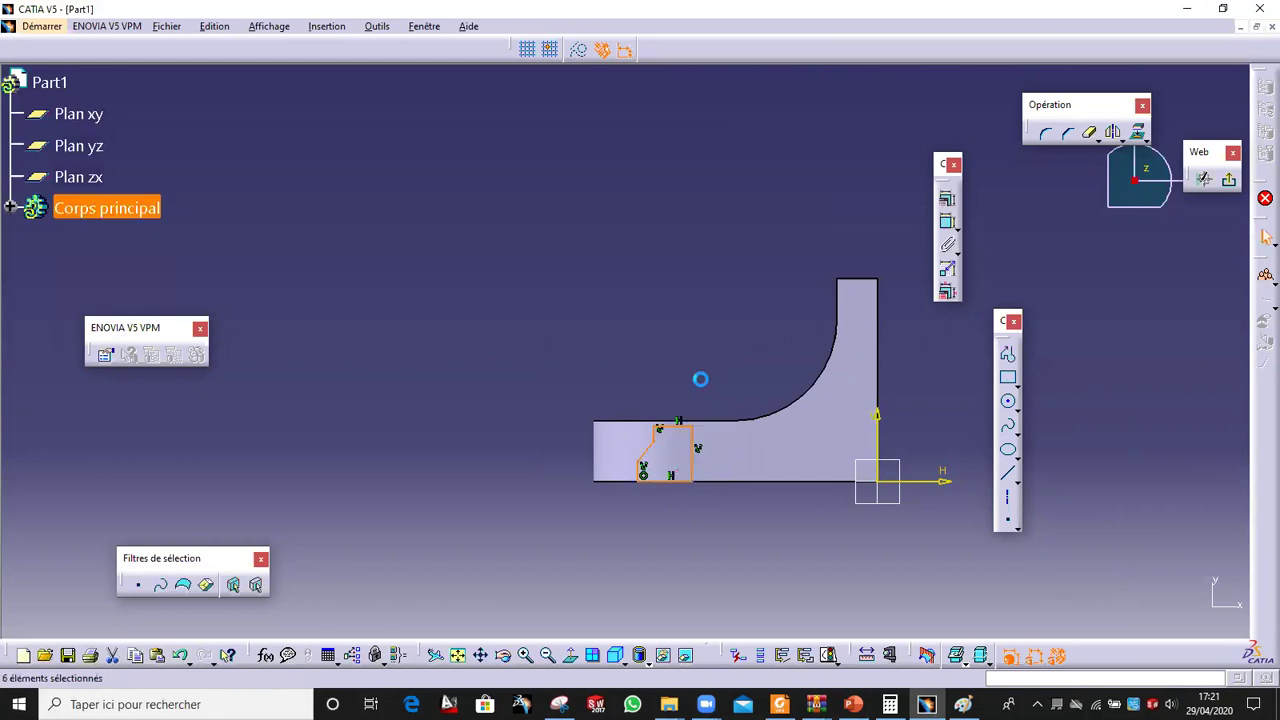
Step: Make the profile's upper horizontal line coincident with the base's top edge
{"action": "mouse_move", "coordinate": [625, 350]}
{"action": "middle_mouse_down"}
{"action": "mouse_move", "coordinate": [557, 38]}
{"action": "mouse_move", "coordinate": [586, 291]}
{"action": "mouse_move", "coordinate": [629, 434]}
{"action": "mouse_move", "coordinate": [663, 386]}
{"action": "middle_mouse_up"}
{"action": "left_click", "coordinate": [704, 336]}
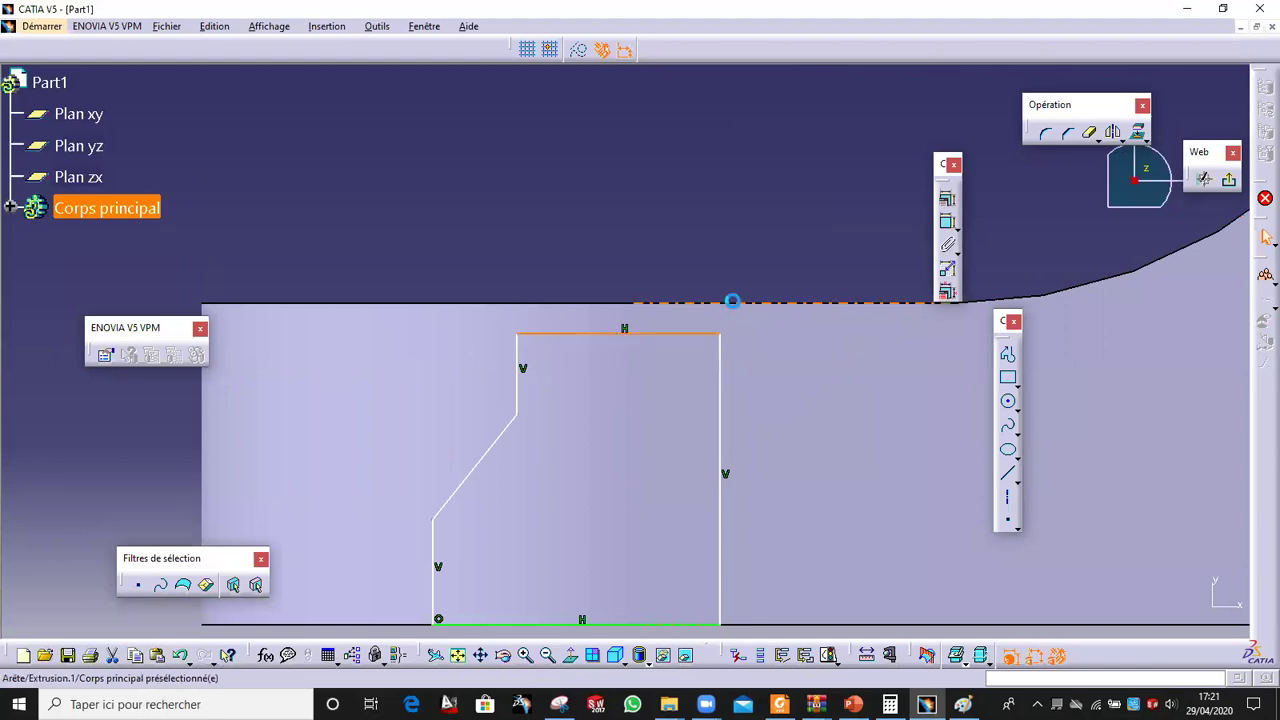
{"action": "left_click", "coordinate": [740, 304], "text": "ctrl"}
{"action": "left_click", "coordinate": [947, 200]}
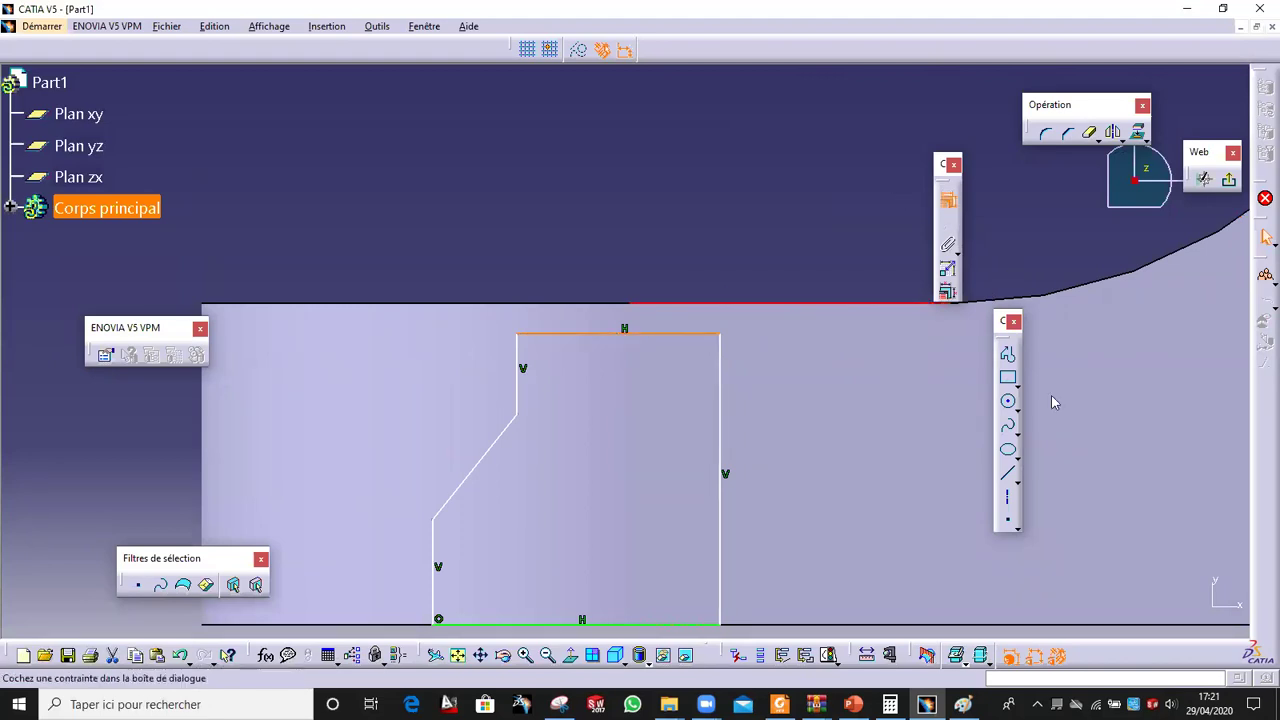
{"action": "left_click", "coordinate": [1151, 460]}
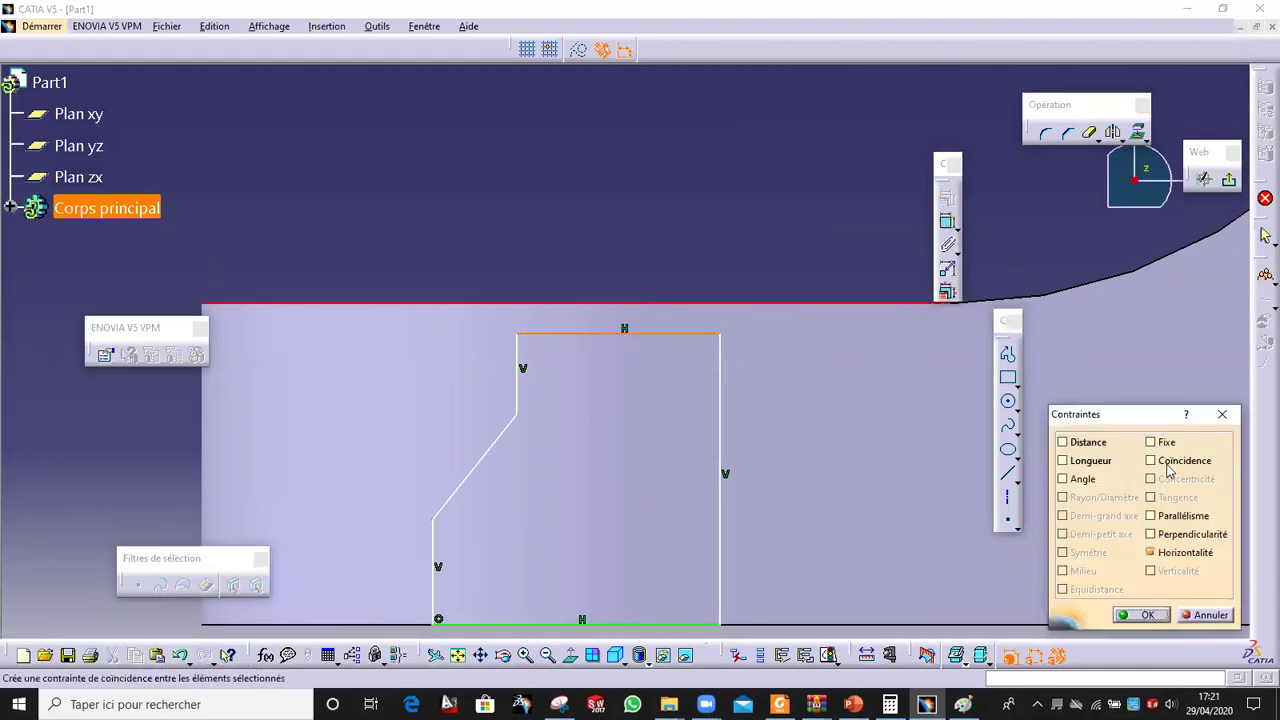
{"action": "left_click", "coordinate": [1141, 614]}
{"action": "middle_click_drag", "start_coordinate": [702, 224], "coordinate": [698, 213]}
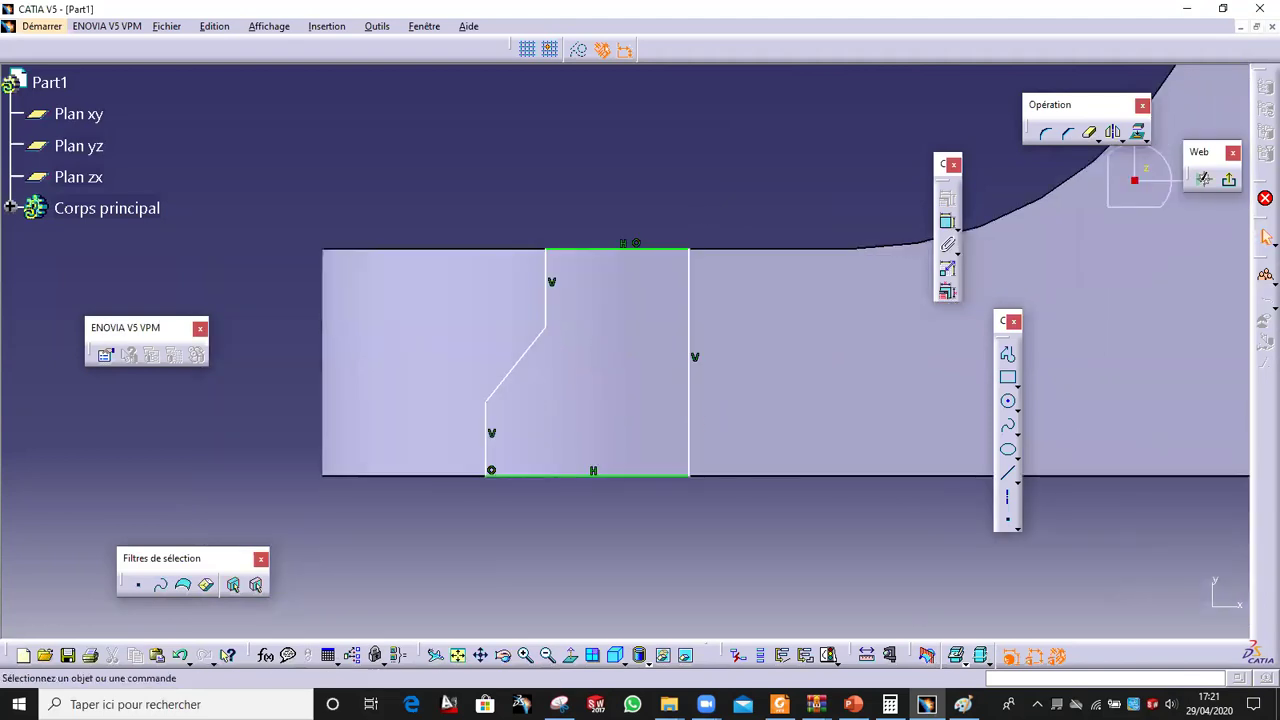
Step: Switch to the Paint drawing and mark the hole's Ø40, Ø50 and two 6 mm step-height dimensions on the section view
{"action": "left_click", "coordinate": [963, 704]}
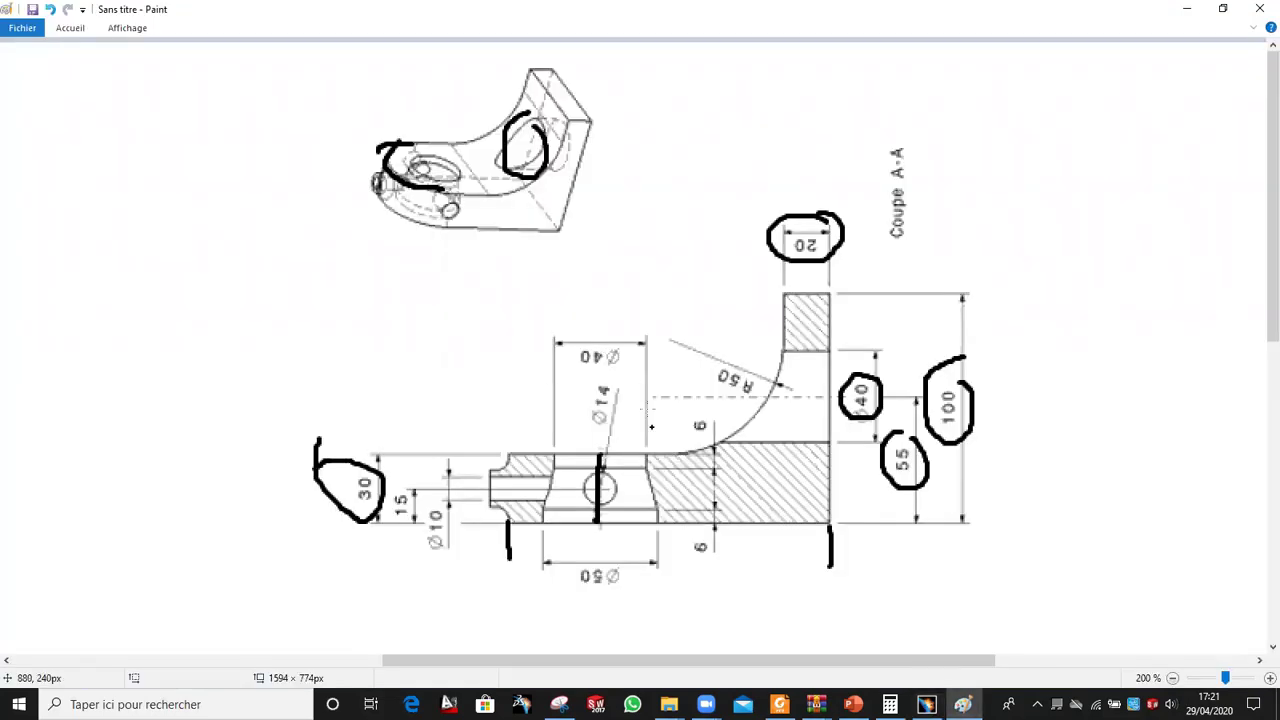
{"action": "mouse_move", "coordinate": [560, 331]}
{"action": "left_mouse_down"}
{"action": "mouse_move", "coordinate": [615, 388]}
{"action": "mouse_move", "coordinate": [620, 335]}
{"action": "left_mouse_up"}
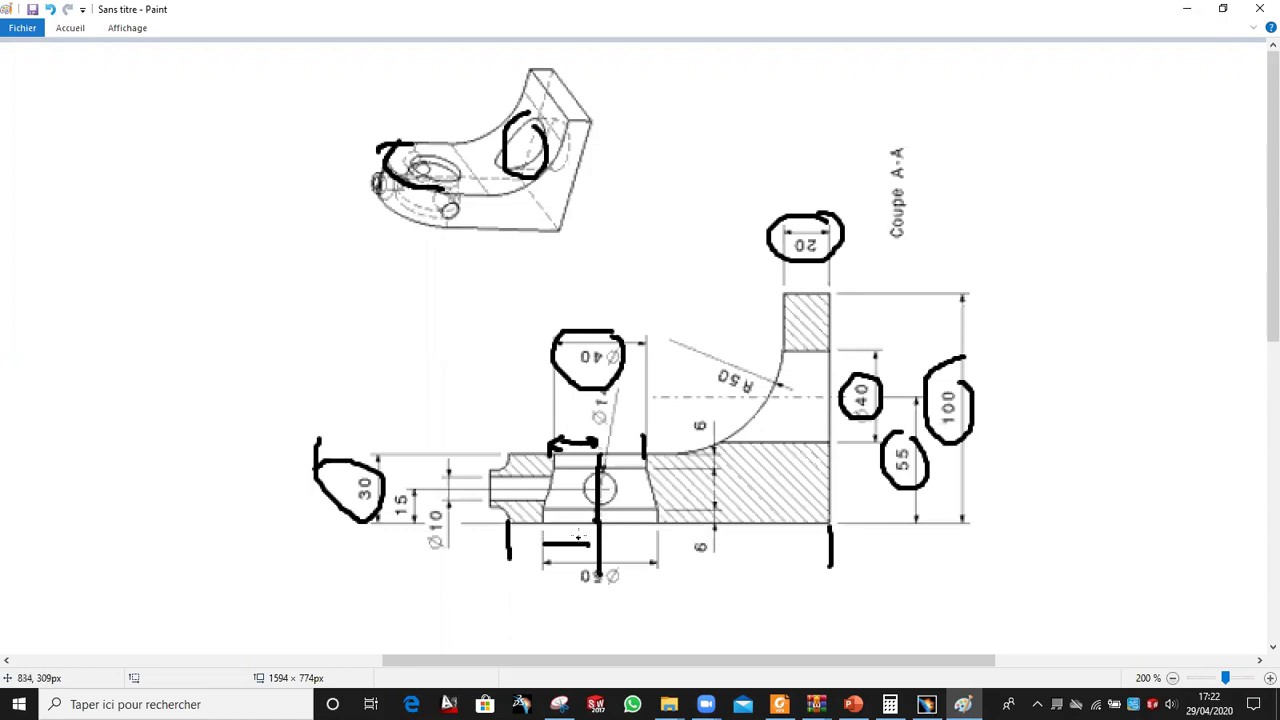
{"action": "mouse_move", "coordinate": [604, 562]}
{"action": "left_mouse_down"}
{"action": "mouse_move", "coordinate": [645, 602]}
{"action": "mouse_move", "coordinate": [655, 566]}
{"action": "left_mouse_up"}
{"action": "mouse_move", "coordinate": [716, 510]}
{"action": "left_mouse_down"}
{"action": "mouse_move", "coordinate": [680, 535]}
{"action": "mouse_move", "coordinate": [697, 512]}
{"action": "left_mouse_up"}
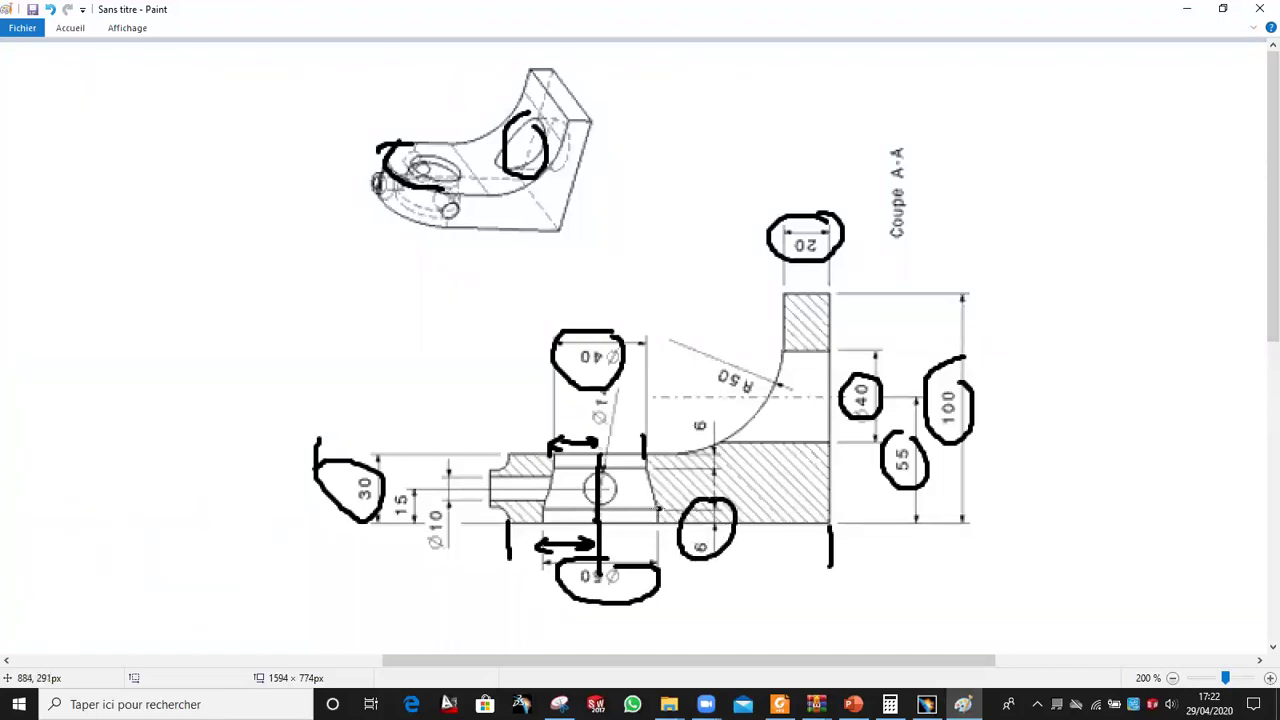
{"action": "mouse_move", "coordinate": [675, 431]}
{"action": "left_mouse_down"}
{"action": "mouse_move", "coordinate": [725, 425]}
{"action": "mouse_move", "coordinate": [686, 406]}
{"action": "left_mouse_up"}
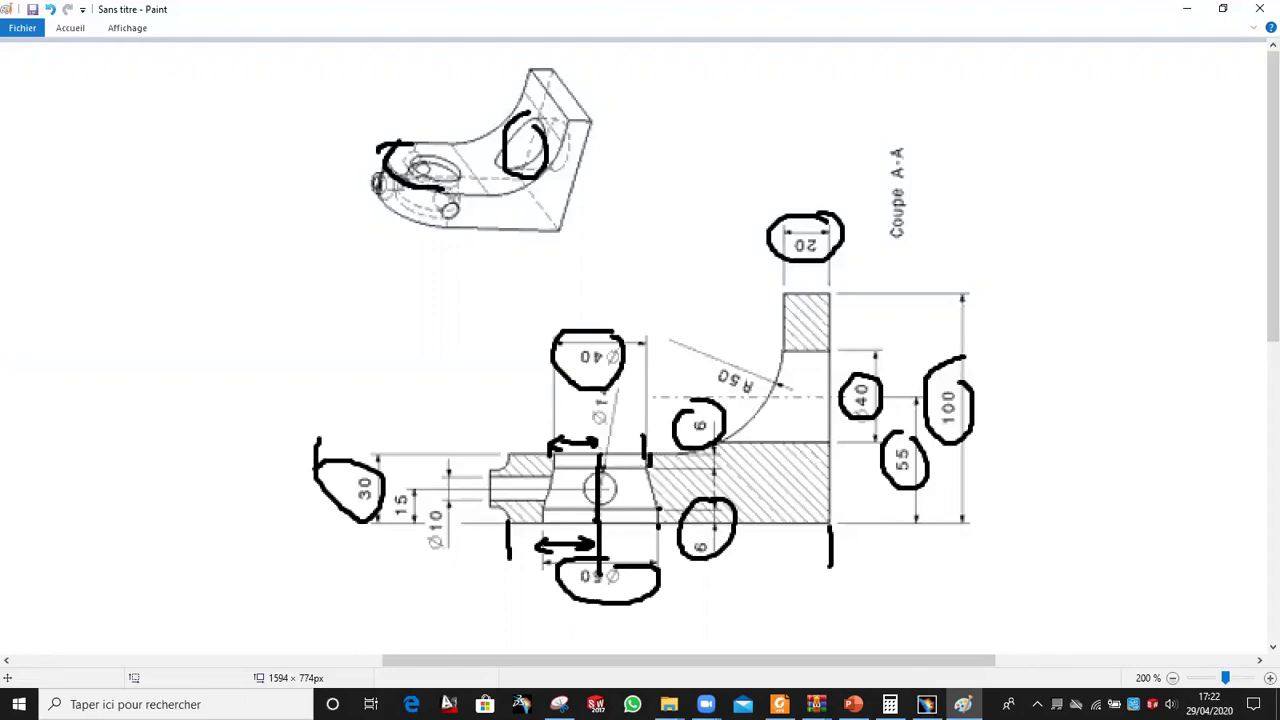
Step: Mark the horizontal distance from the stepped hole's axis to the bracket's back face, and check it on the plan view
{"action": "scroll", "coordinate": [701, 536], "scroll_direction": "down", "scroll_amount": 3}
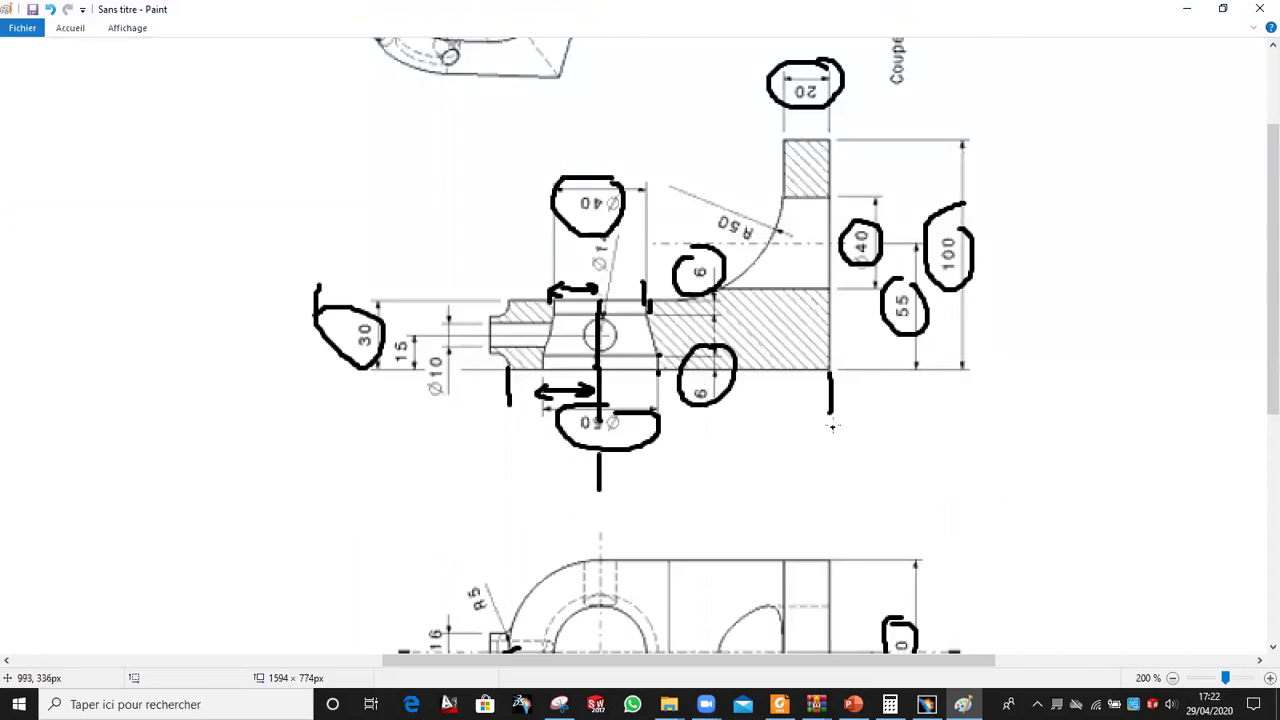
{"action": "left_click_drag", "start_coordinate": [832, 427], "coordinate": [834, 505]}
{"action": "left_click_drag", "start_coordinate": [645, 485], "coordinate": [838, 484]}
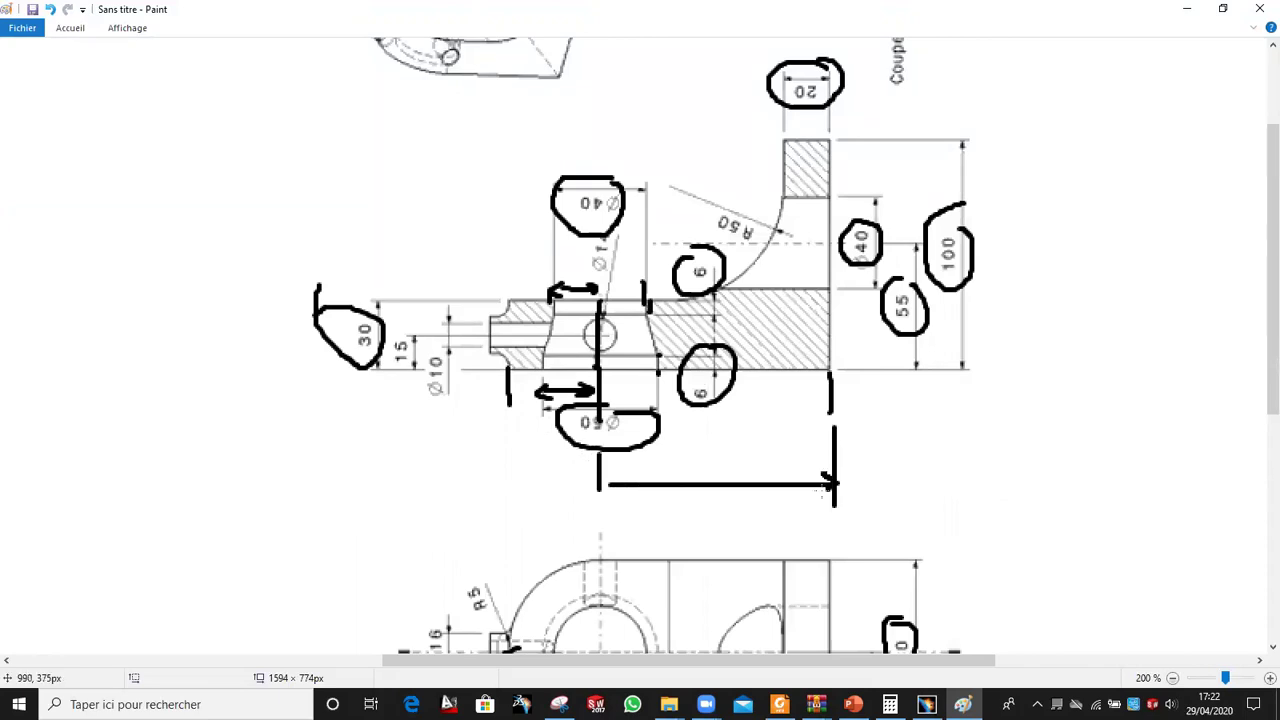
{"action": "scroll", "coordinate": [664, 505], "scroll_direction": "down", "scroll_amount": 10}
{"action": "scroll", "coordinate": [709, 491], "scroll_direction": "up", "scroll_amount": 6}
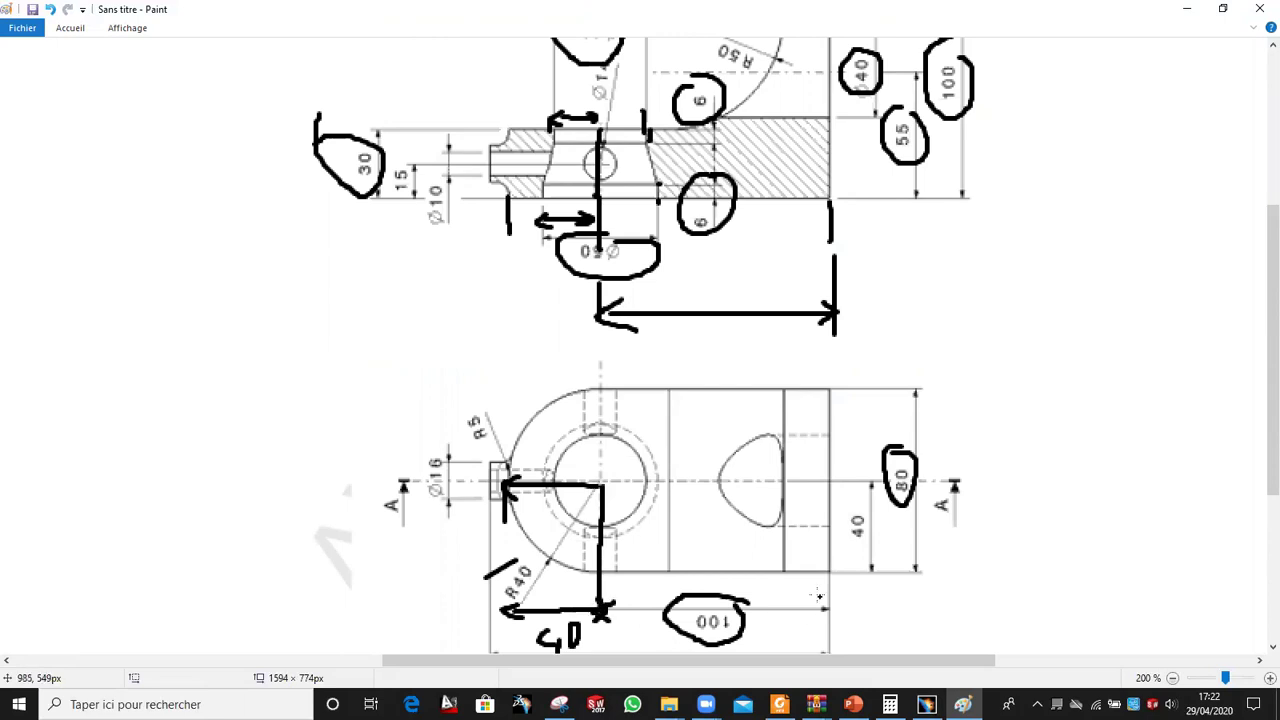
{"action": "scroll", "coordinate": [787, 635], "scroll_direction": "down", "scroll_amount": 3}
Step: Return to the CATIA sketch, dimension the profile's lower width between its axis line and lower vertical segment, and set it to 50 mm
{"action": "left_click", "coordinate": [926, 704]}
{"action": "mouse_move", "coordinate": [603, 517]}
{"action": "middle_mouse_down"}
{"action": "mouse_move", "coordinate": [720, 528]}
{"action": "mouse_move", "coordinate": [994, 280]}
{"action": "middle_mouse_up"}
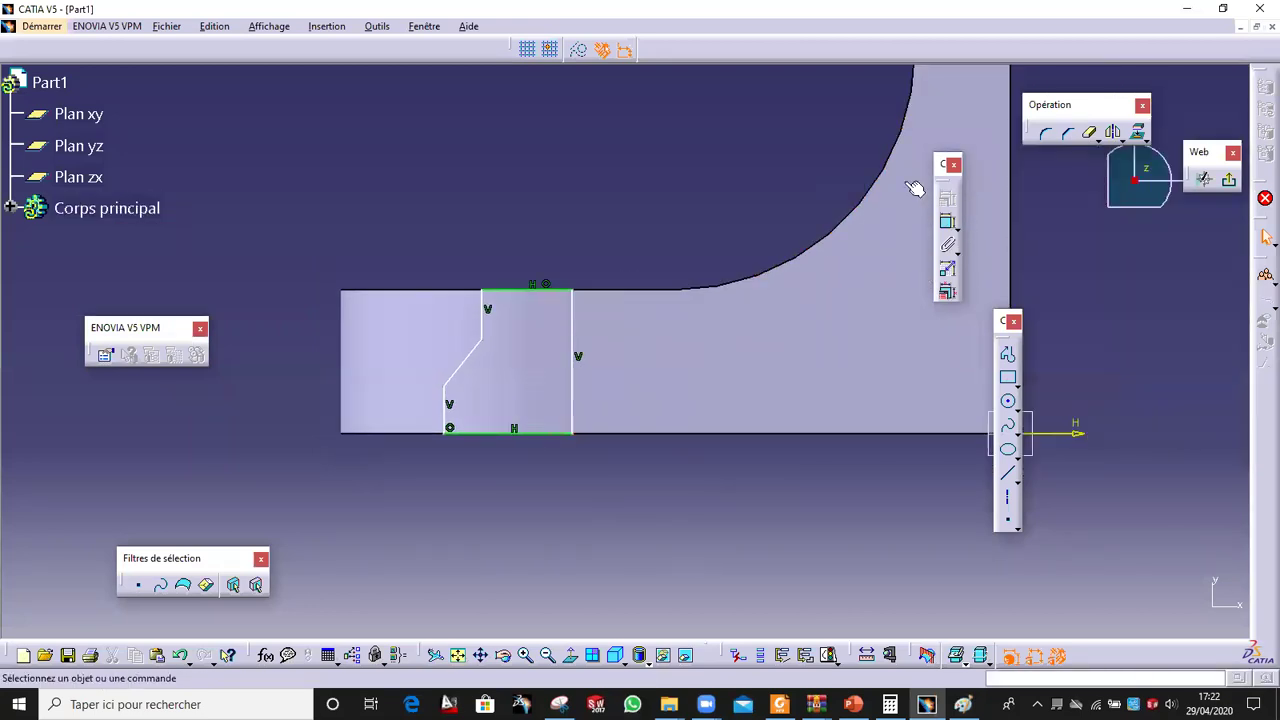
{"action": "left_click", "coordinate": [947, 221]}
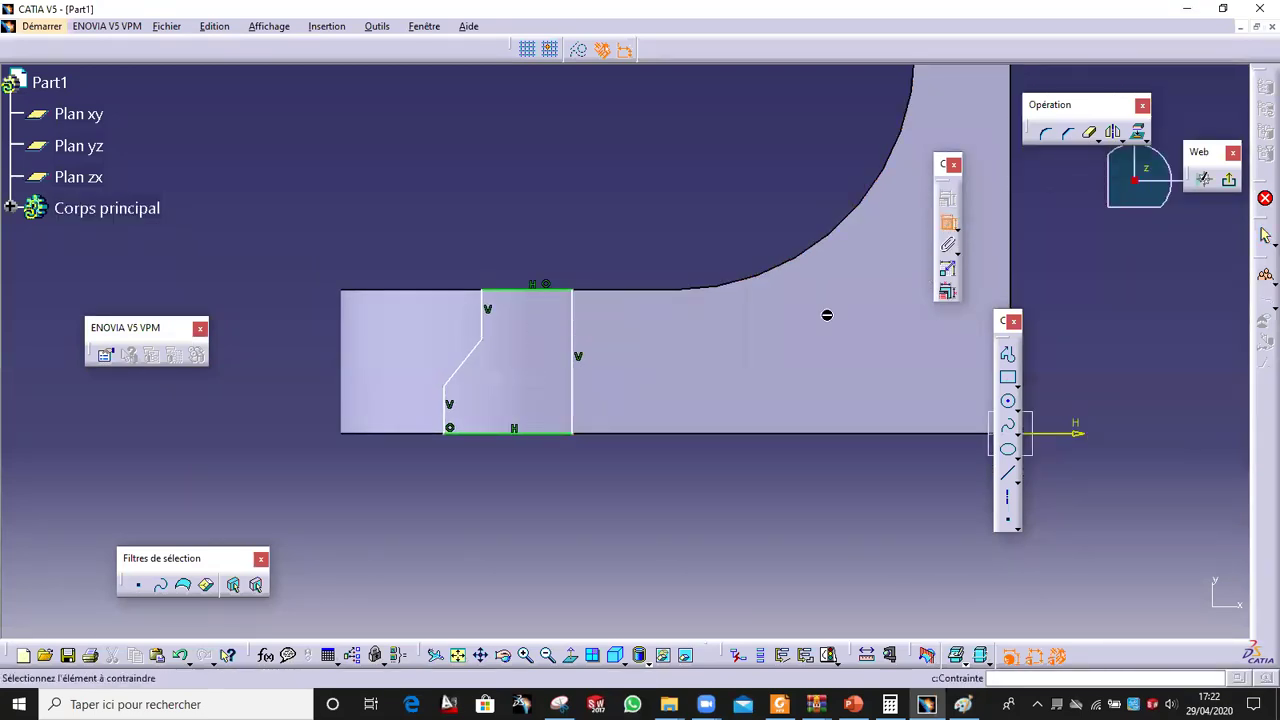
{"action": "left_click", "coordinate": [571, 420]}
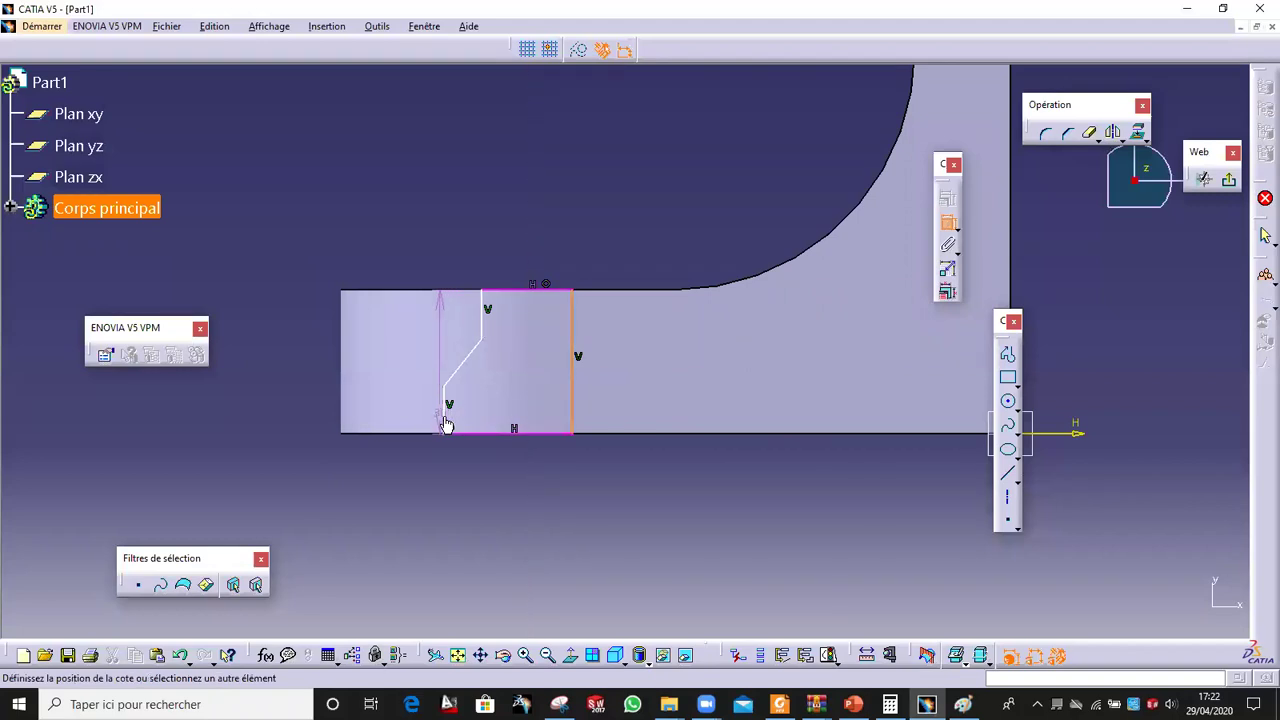
{"action": "left_click", "coordinate": [448, 429]}
{"action": "left_click", "coordinate": [477, 481]}
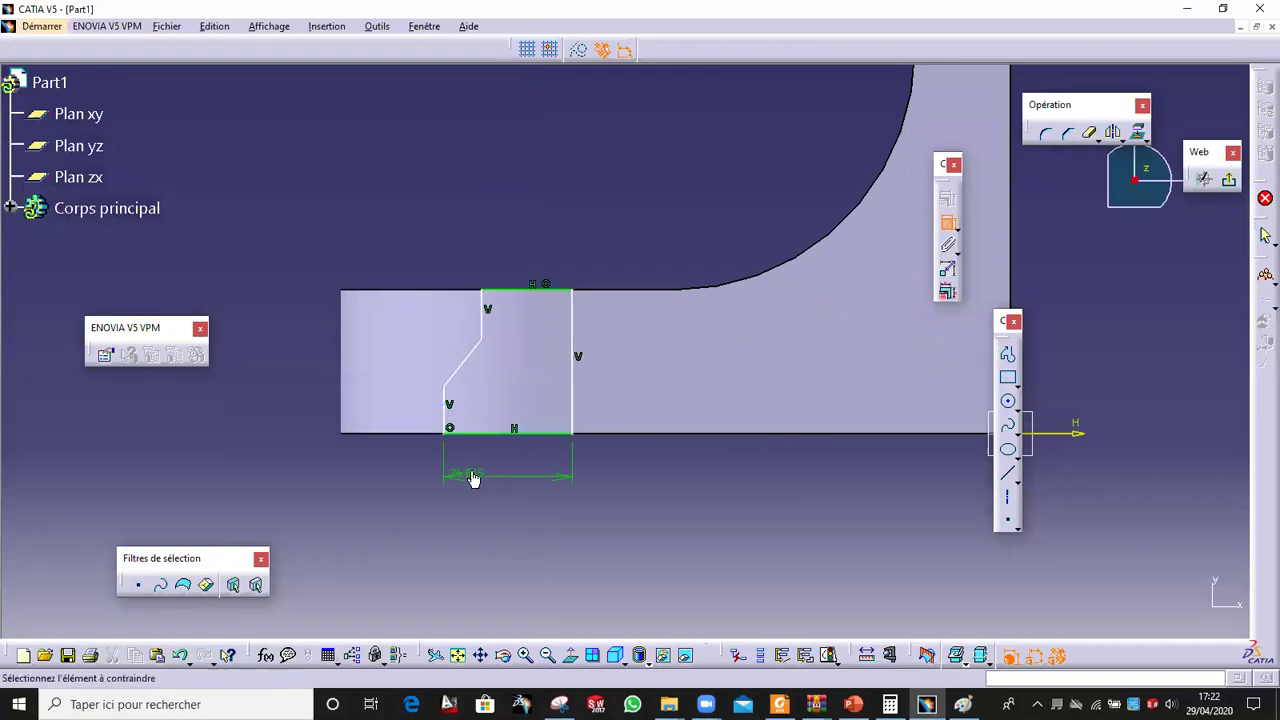
{"action": "double_click", "coordinate": [474, 477]}
{"action": "type", "text": "50"}
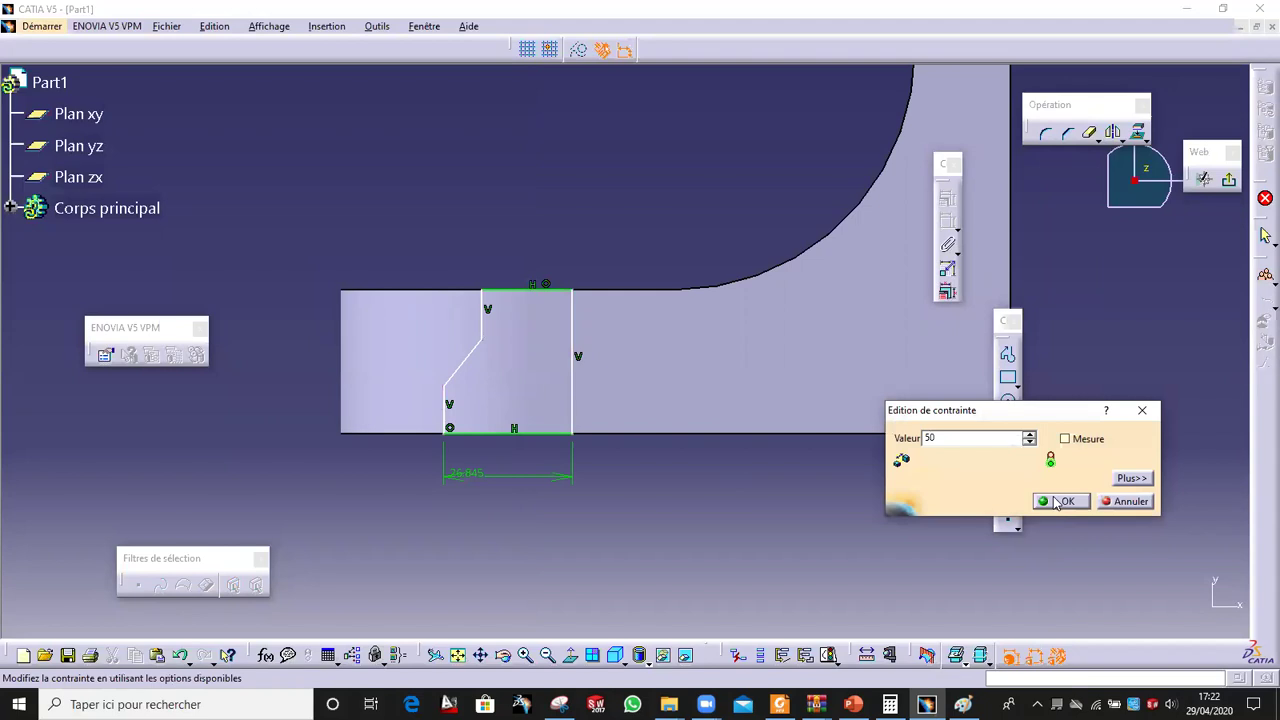
{"action": "left_click", "coordinate": [1058, 500]}
Step: Correct the profile's lower width to 25 mm
{"action": "double_click", "coordinate": [517, 477]}
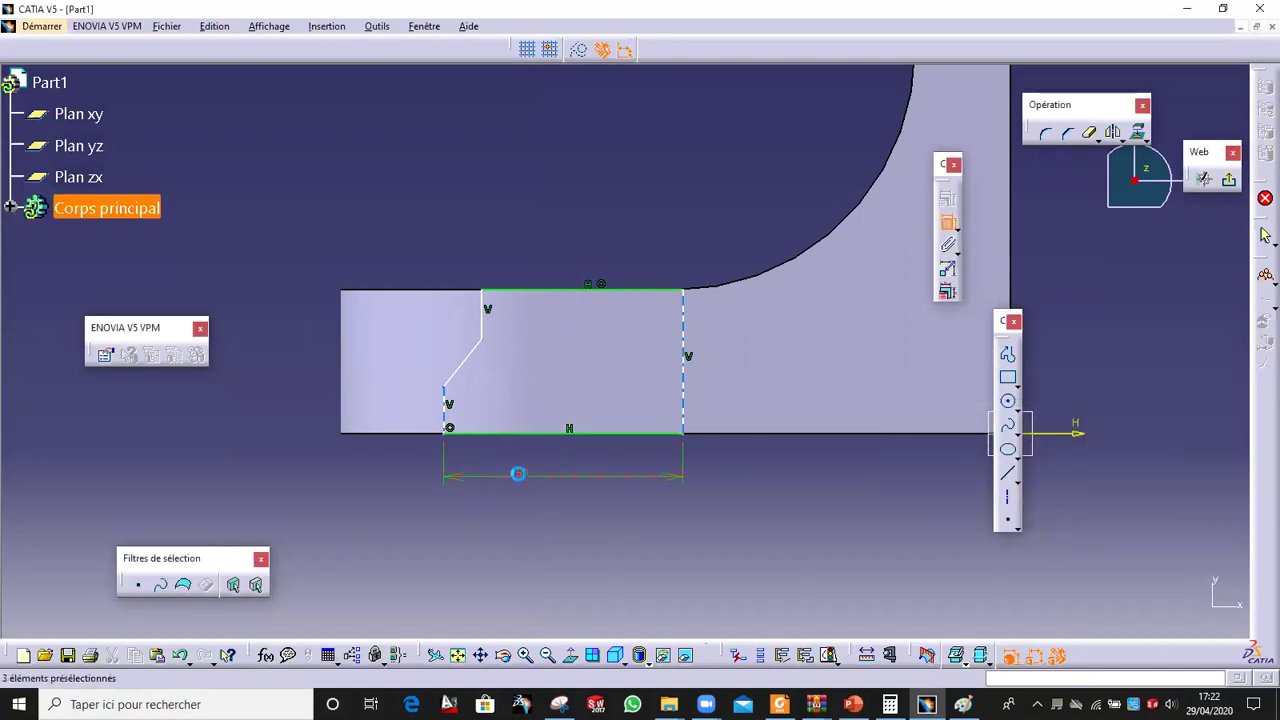
{"action": "type", "text": "25"}
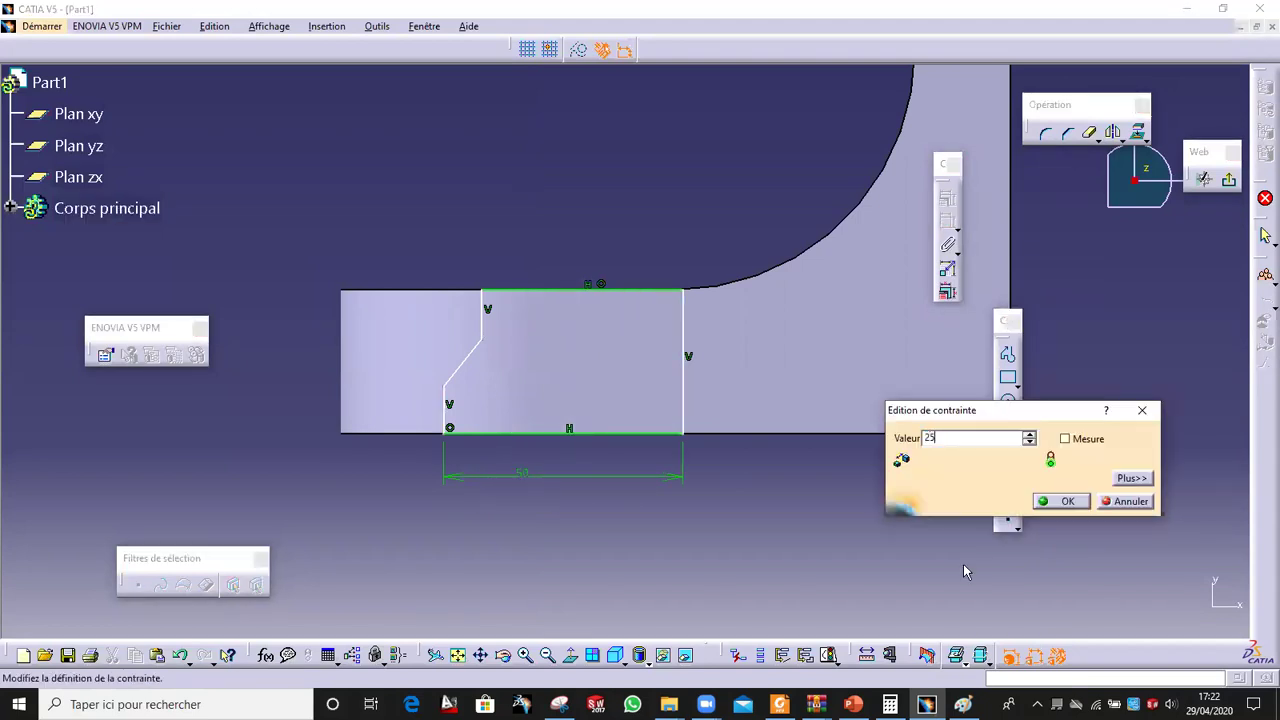
{"action": "left_click", "coordinate": [1060, 501]}
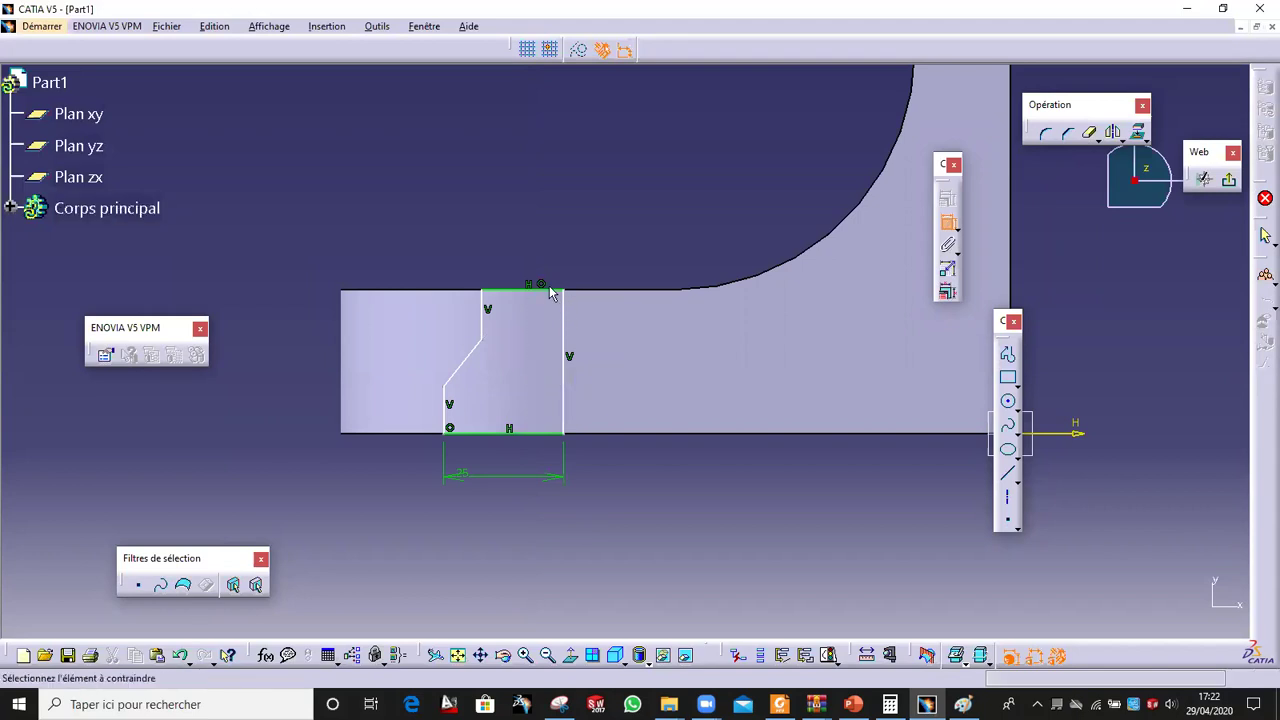
Step: Dimension the profile's upper width between its axis line and upper vertical segment, and set it to 20 mm
{"action": "left_click", "coordinate": [565, 314]}
{"action": "left_click", "coordinate": [486, 302]}
{"action": "left_click", "coordinate": [513, 246]}
{"action": "double_click", "coordinate": [514, 246]}
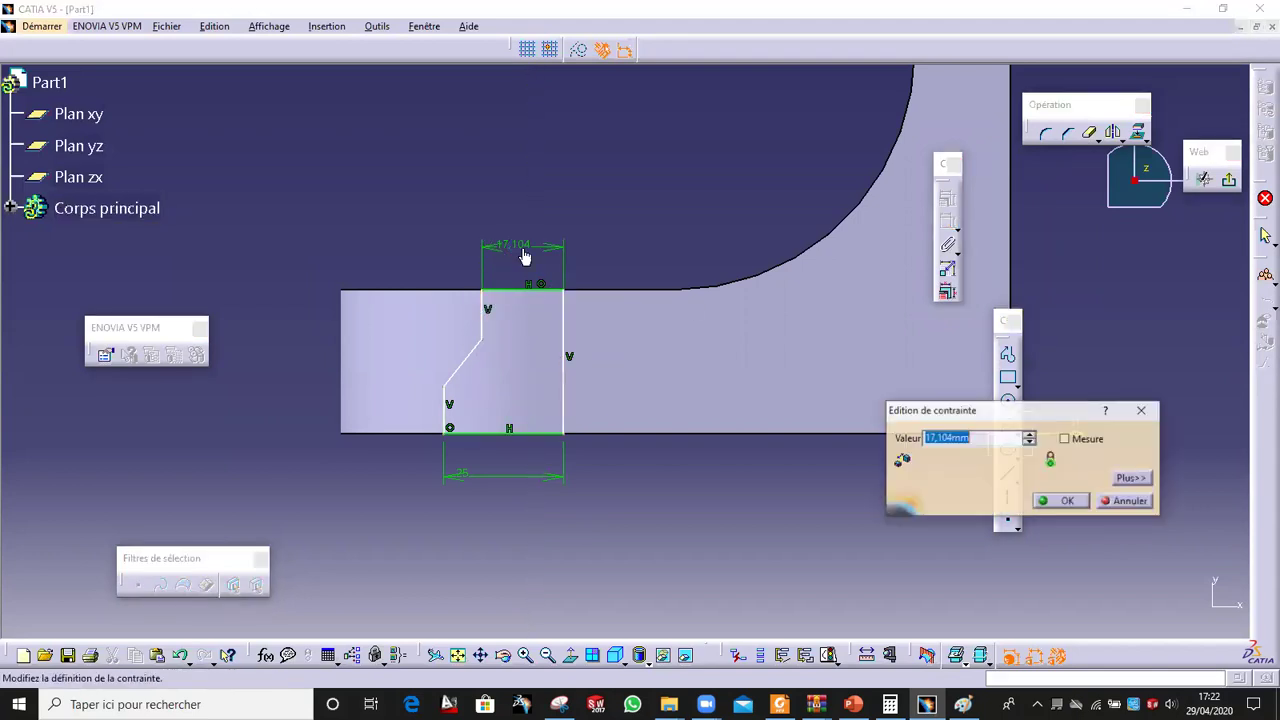
{"action": "type", "text": "20"}
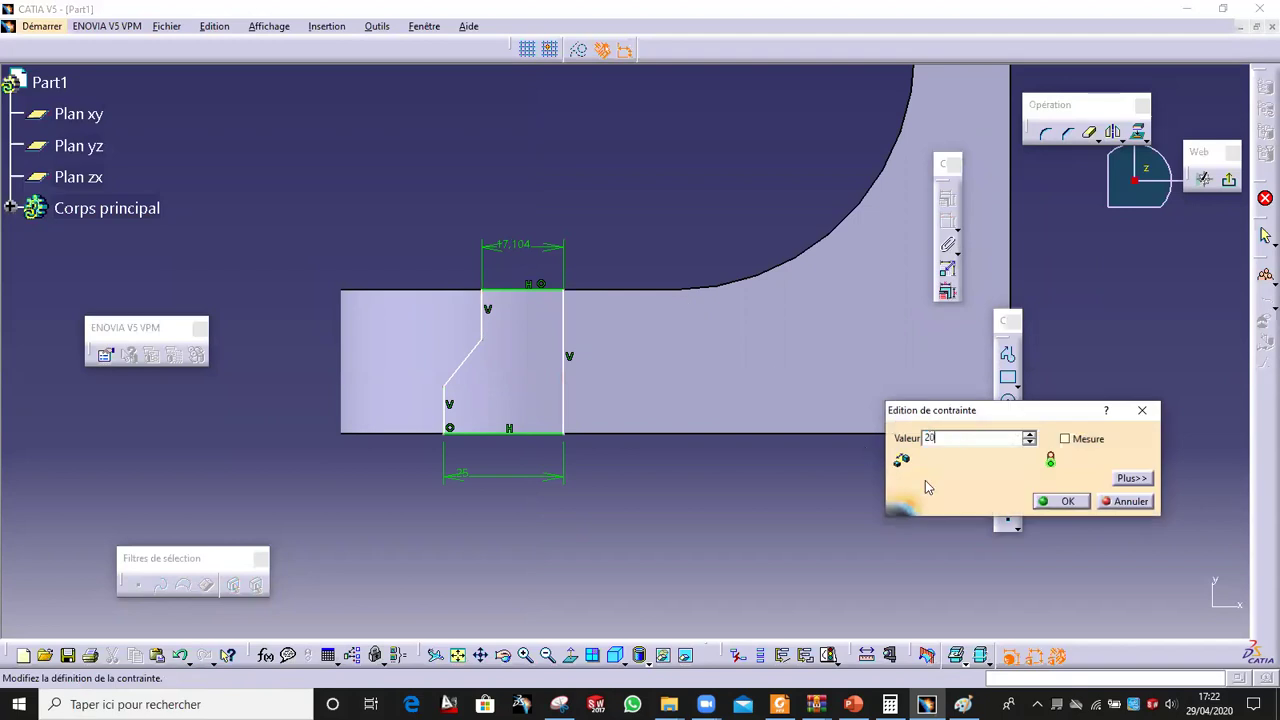
{"action": "left_click", "coordinate": [1062, 501]}
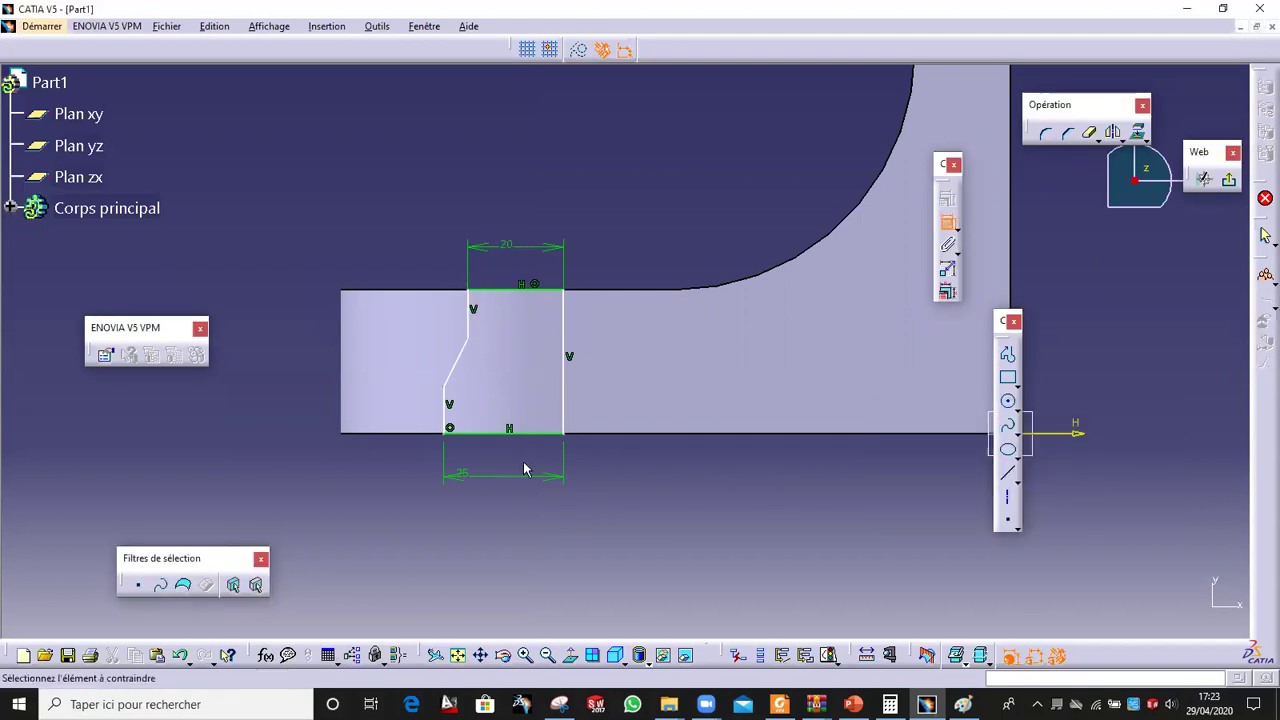
Step: Dimension the height of the profile's upper vertical segment and set it to 6 mm
{"action": "scroll", "coordinate": [491, 366], "scroll_direction": "up", "scroll_amount": 3}
{"action": "left_click", "coordinate": [529, 332]}
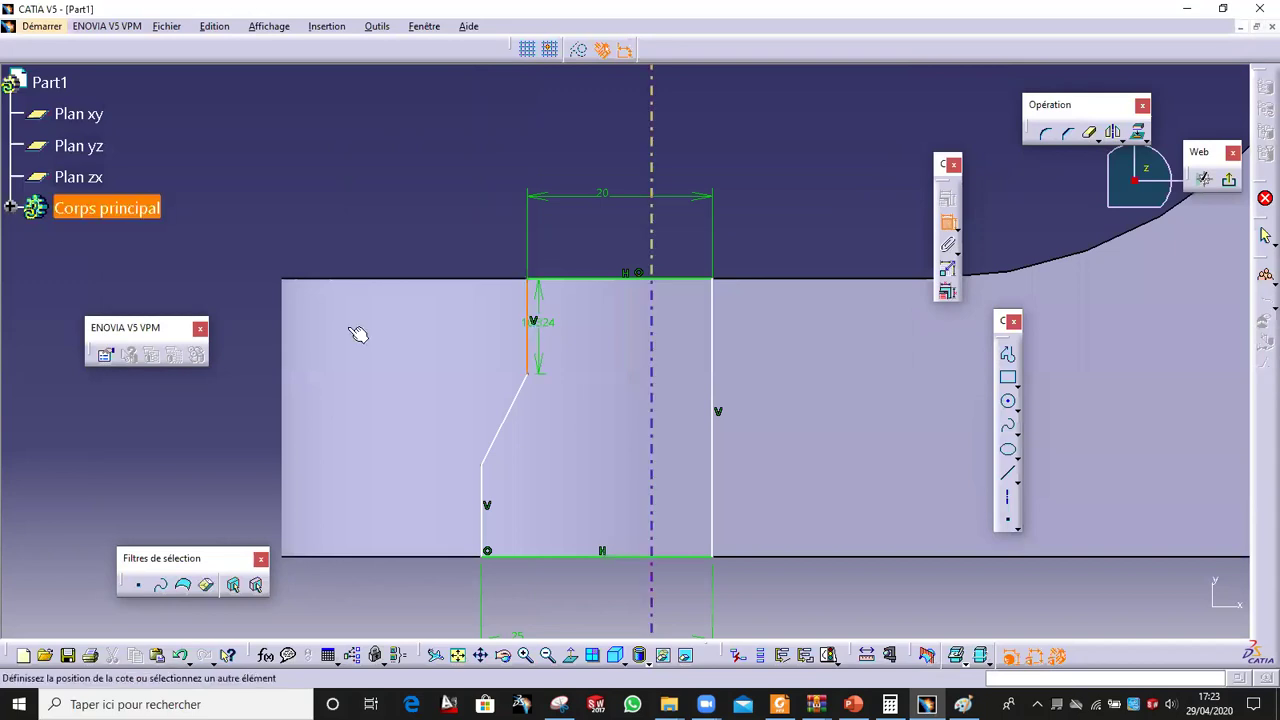
{"action": "left_click", "coordinate": [276, 322]}
{"action": "double_click", "coordinate": [264, 316]}
{"action": "type", "text": "6"}
{"action": "left_click", "coordinate": [1062, 501]}
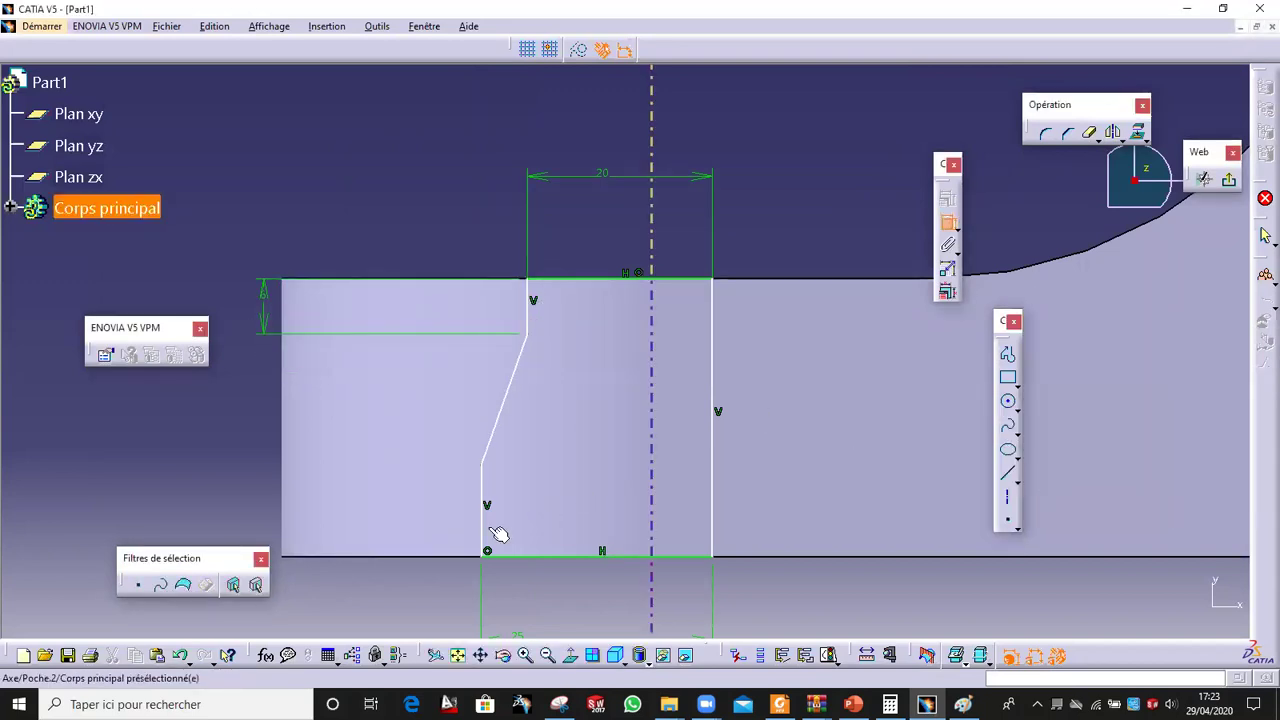
Step: Dimension the height of the profile's lower vertical segment and set it to 6 mm
{"action": "left_click", "coordinate": [484, 526]}
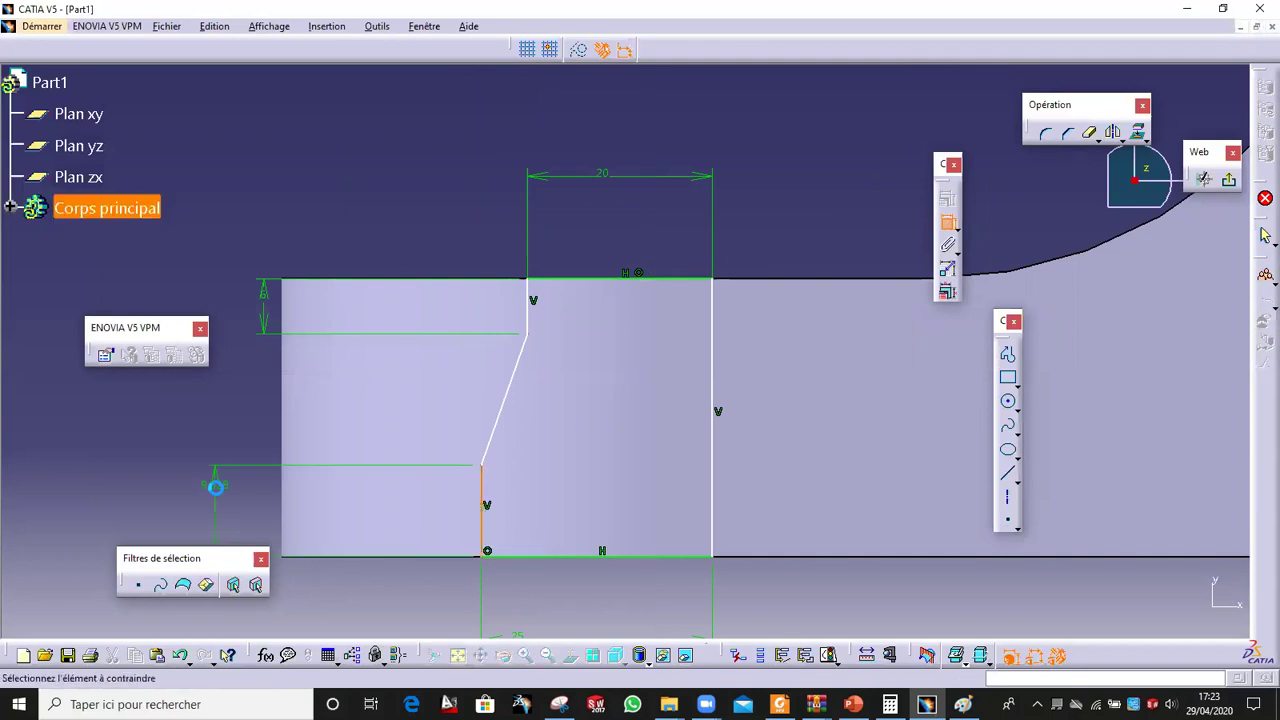
{"action": "left_click", "coordinate": [215, 487]}
{"action": "double_click", "coordinate": [216, 485]}
{"action": "type", "text": "1"}
{"action": "key", "text": "BackSpace"}
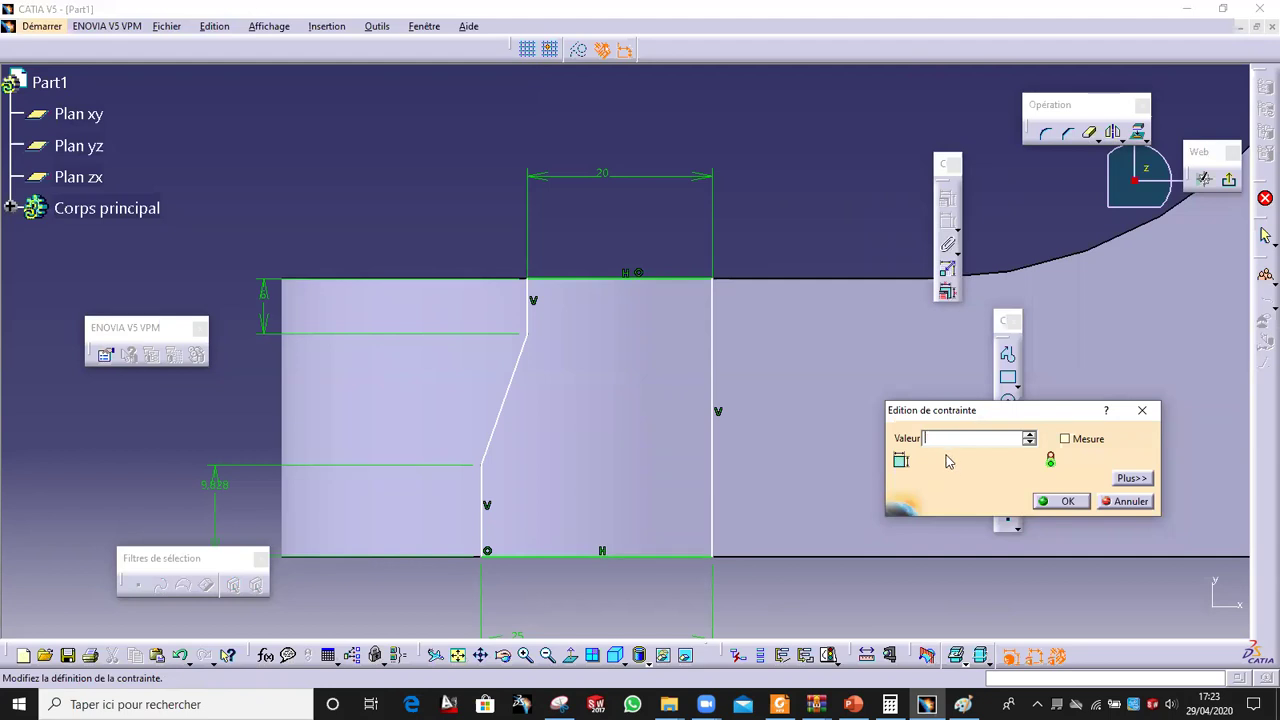
{"action": "left_click", "coordinate": [1066, 502]}
Step: Dimension the distance from the profile's axis line to the bracket's vertical back edge and set it to 100 mm
{"action": "key", "text": "ctrl+Page_Down"}
{"action": "key", "text": "ctrl+Page_Down"}
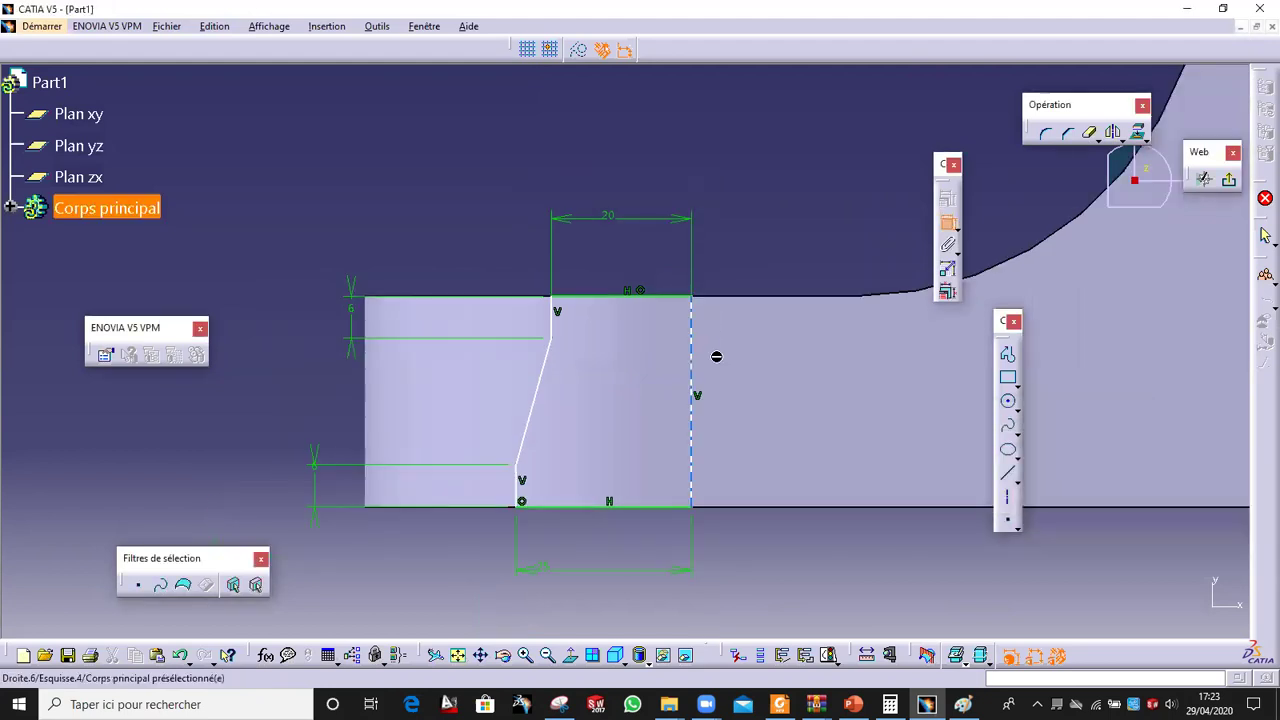
{"action": "middle_click_drag", "start_coordinate": [642, 408], "coordinate": [527, 366]}
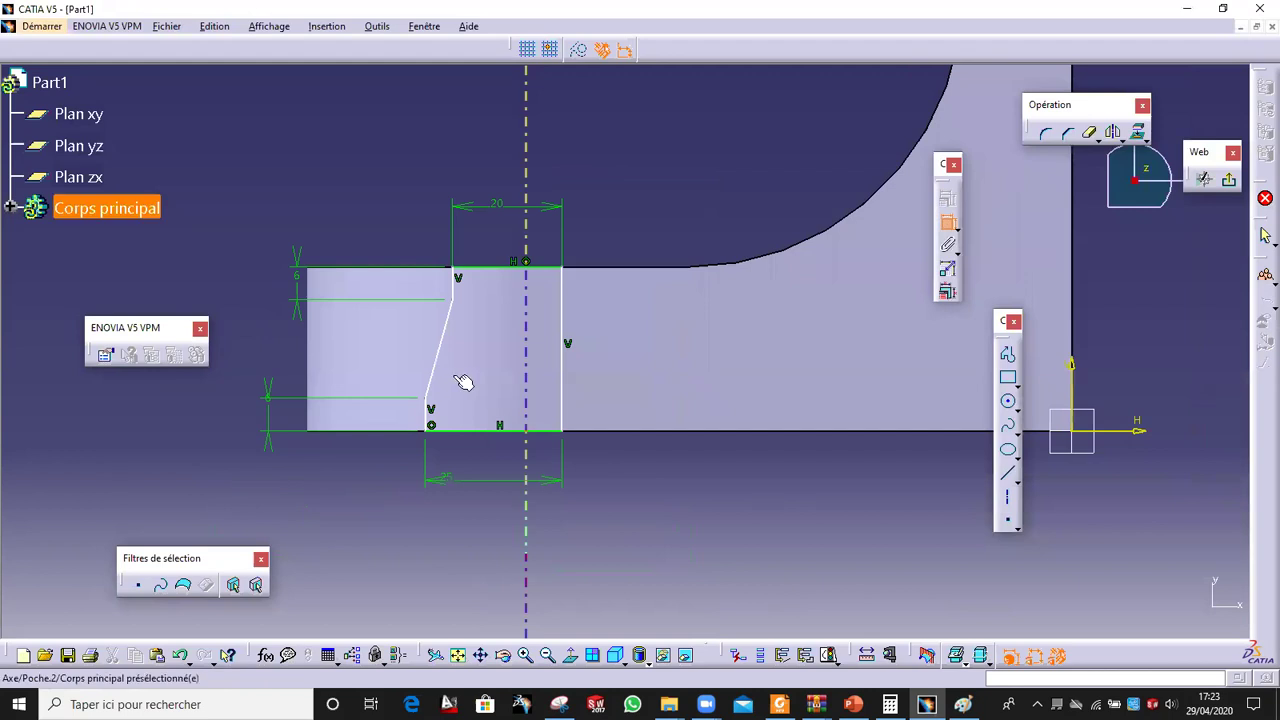
{"action": "left_click", "coordinate": [562, 388]}
{"action": "left_click", "coordinate": [1072, 392]}
{"action": "left_click", "coordinate": [815, 537]}
{"action": "double_click", "coordinate": [828, 542]}
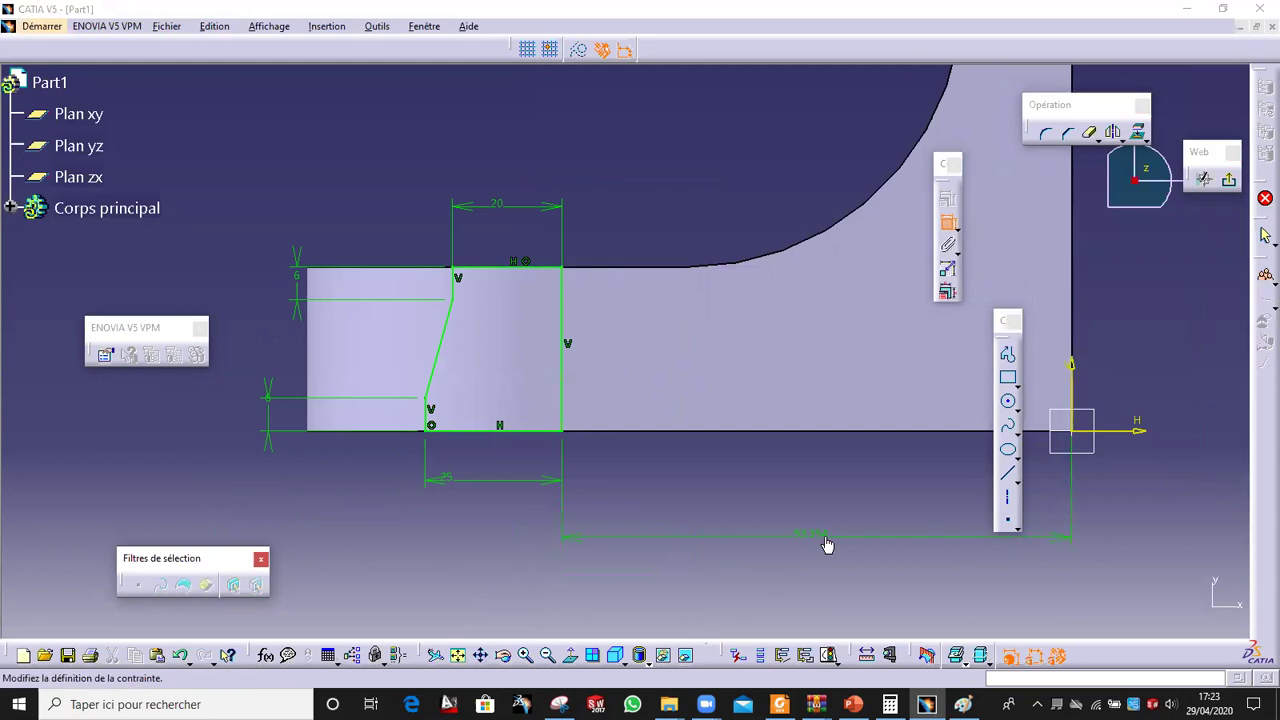
{"action": "type", "text": "100"}
{"action": "key", "text": "Return"}
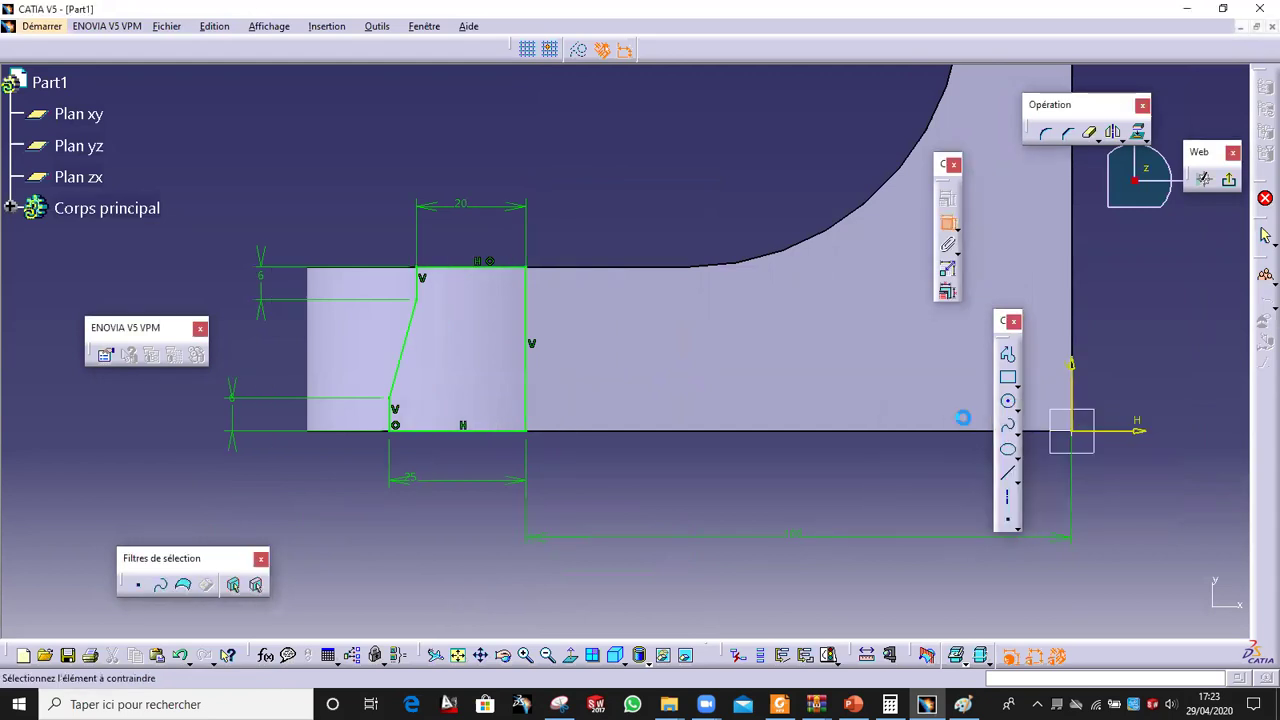
Step: Exit the sketch and select the half-section profile on the base in the 3D view
{"action": "left_click", "coordinate": [1265, 234]}
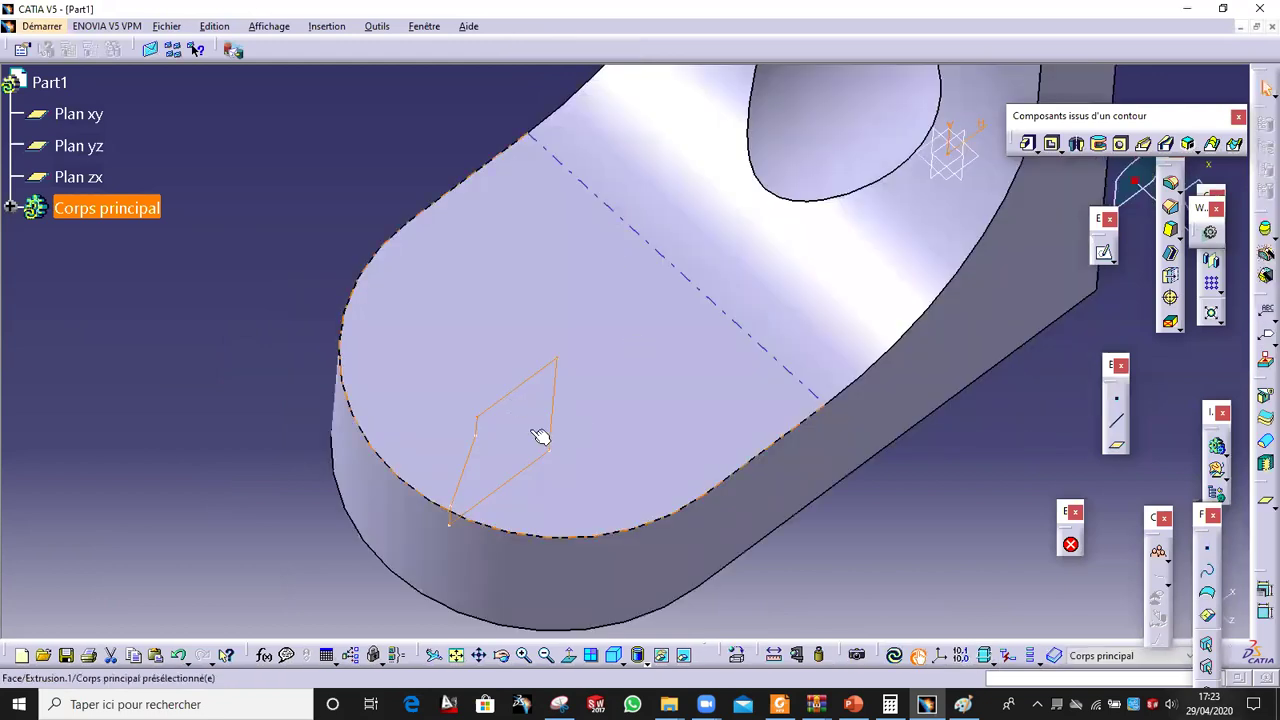
{"action": "middle_click_drag", "start_coordinate": [651, 417], "coordinate": [590, 288]}
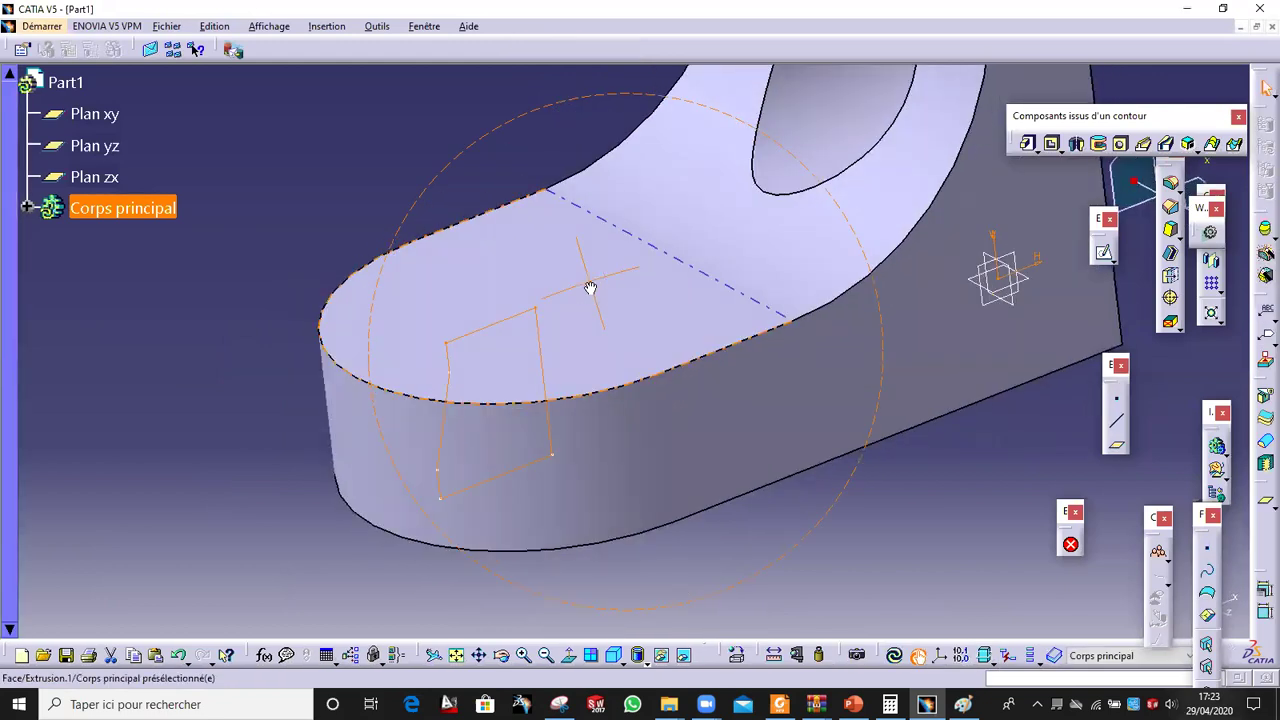
{"action": "left_click", "coordinate": [508, 325]}
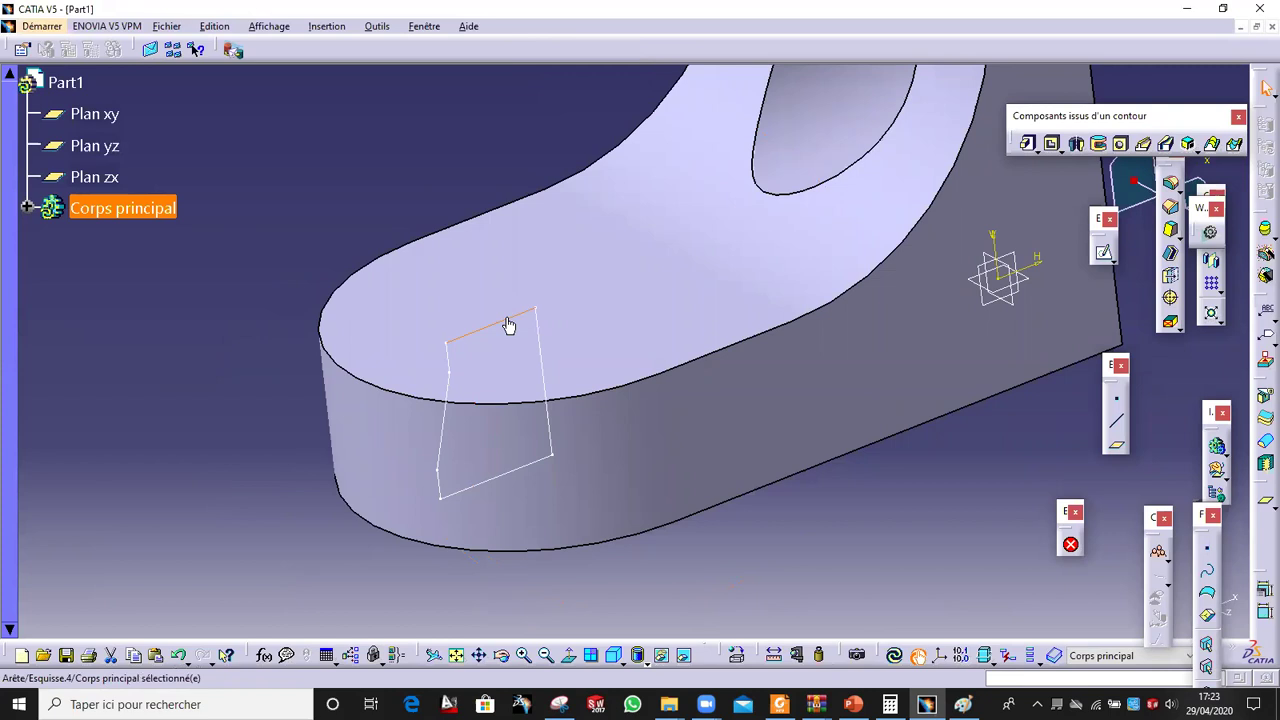
Step: Reopen Esquisse.4, check its contour for closure with Analyse d'esquisse, and exit the sketch
{"action": "left_click", "coordinate": [30, 208]}
{"action": "left_click", "coordinate": [120, 426]}
{"action": "double_click", "coordinate": [120, 426]}
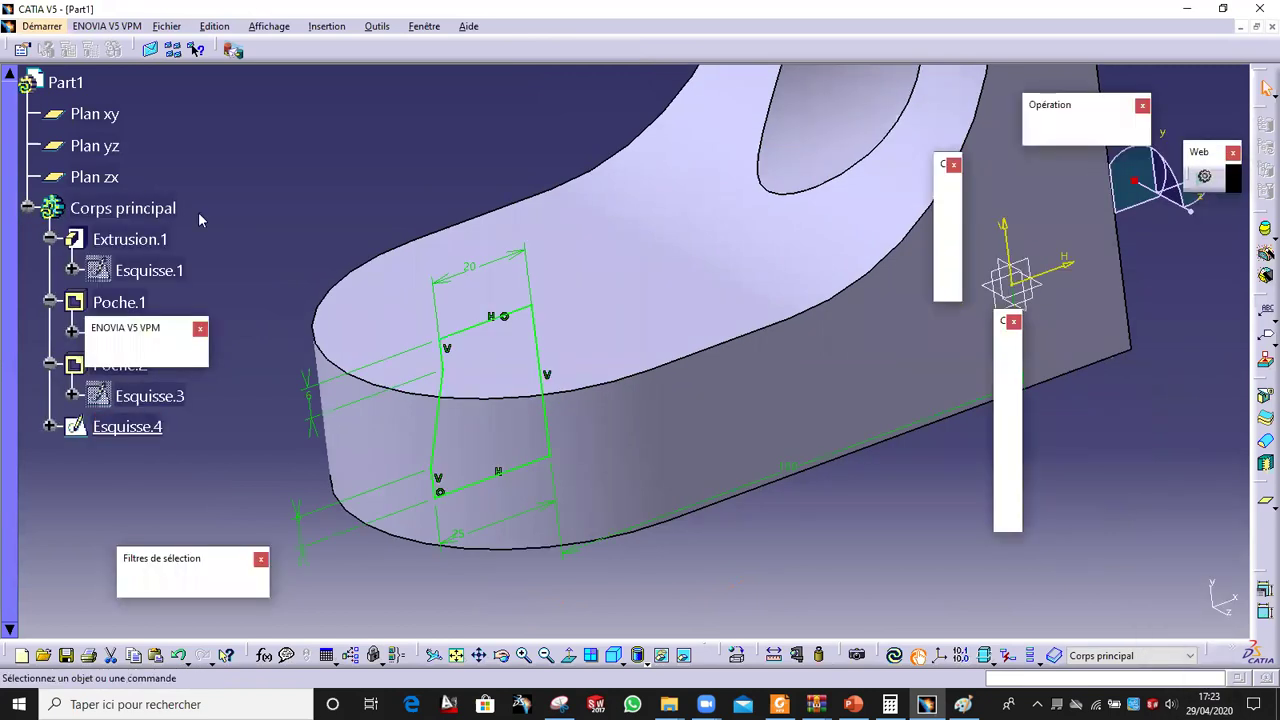
{"action": "left_click", "coordinate": [376, 27]}
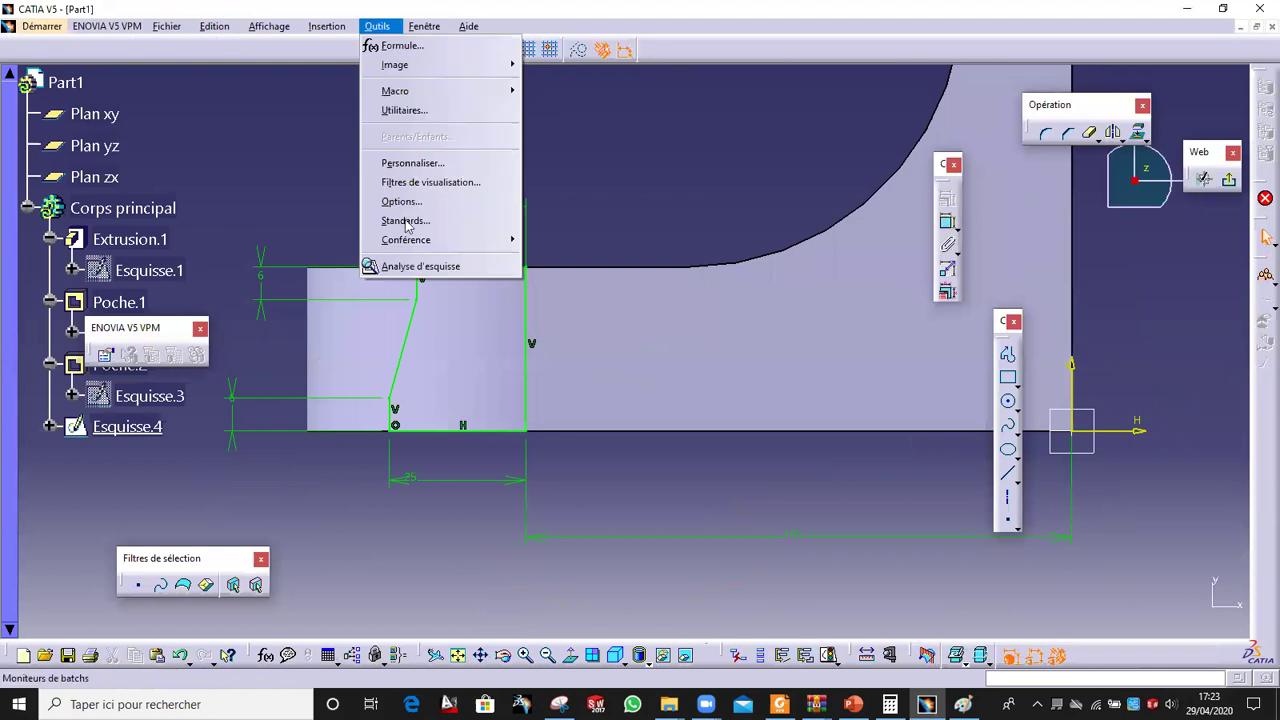
{"action": "left_click", "coordinate": [450, 267]}
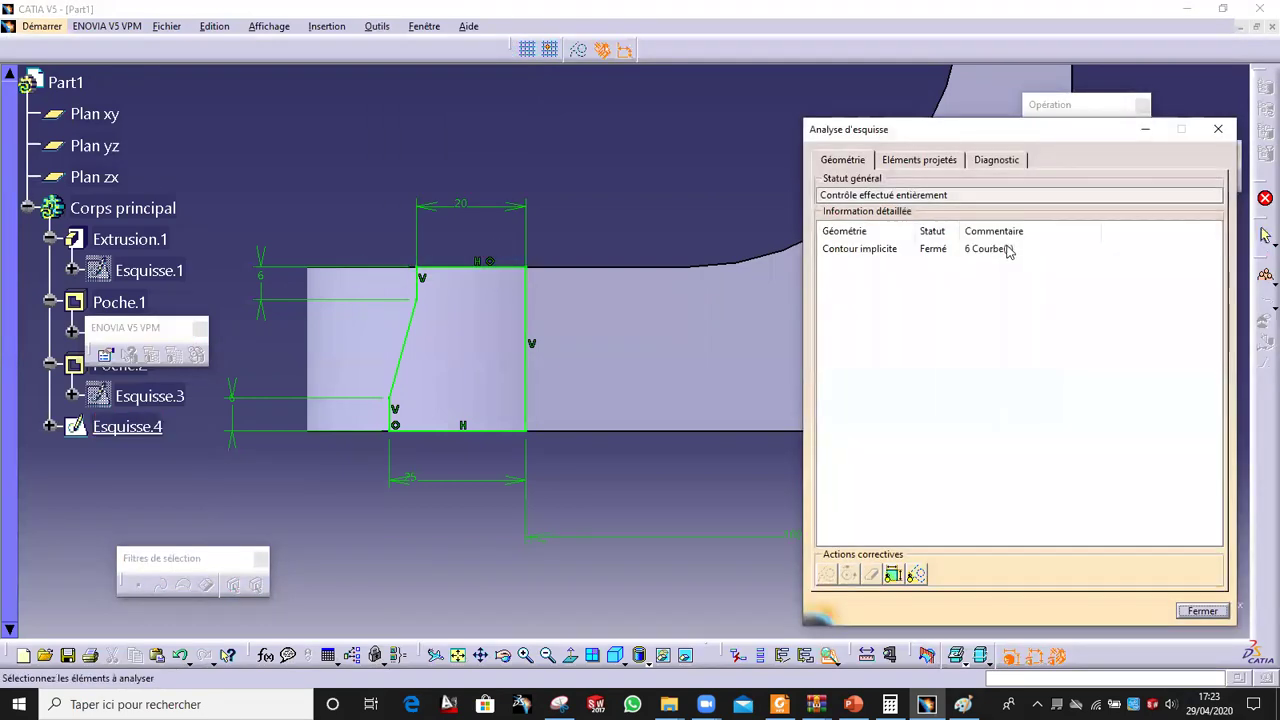
{"action": "left_click", "coordinate": [937, 250]}
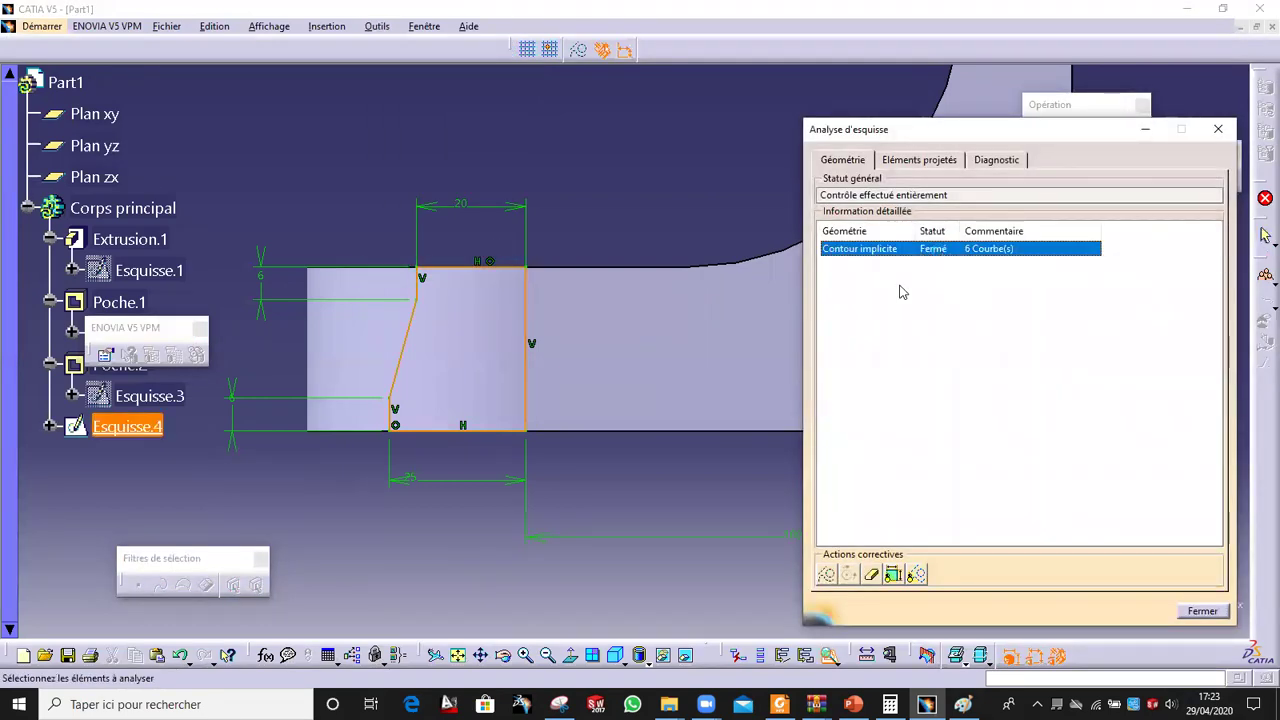
{"action": "left_click", "coordinate": [1203, 611]}
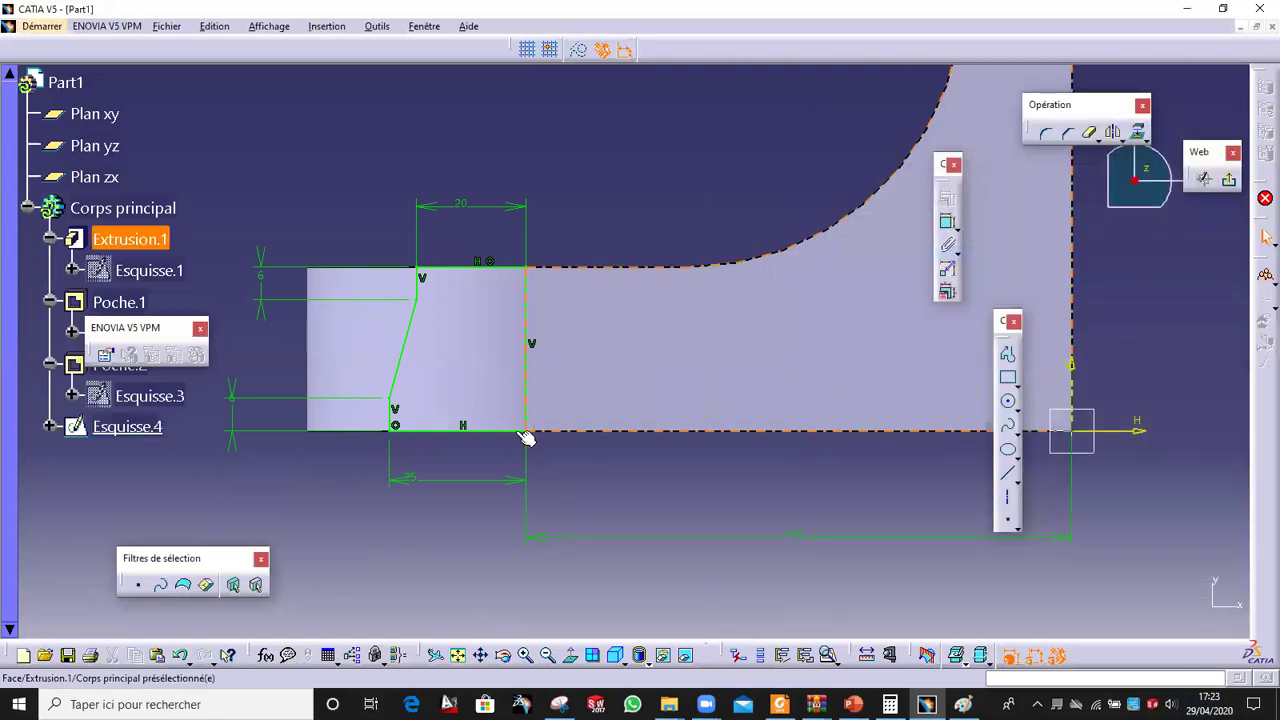
{"action": "left_click", "coordinate": [1230, 183]}
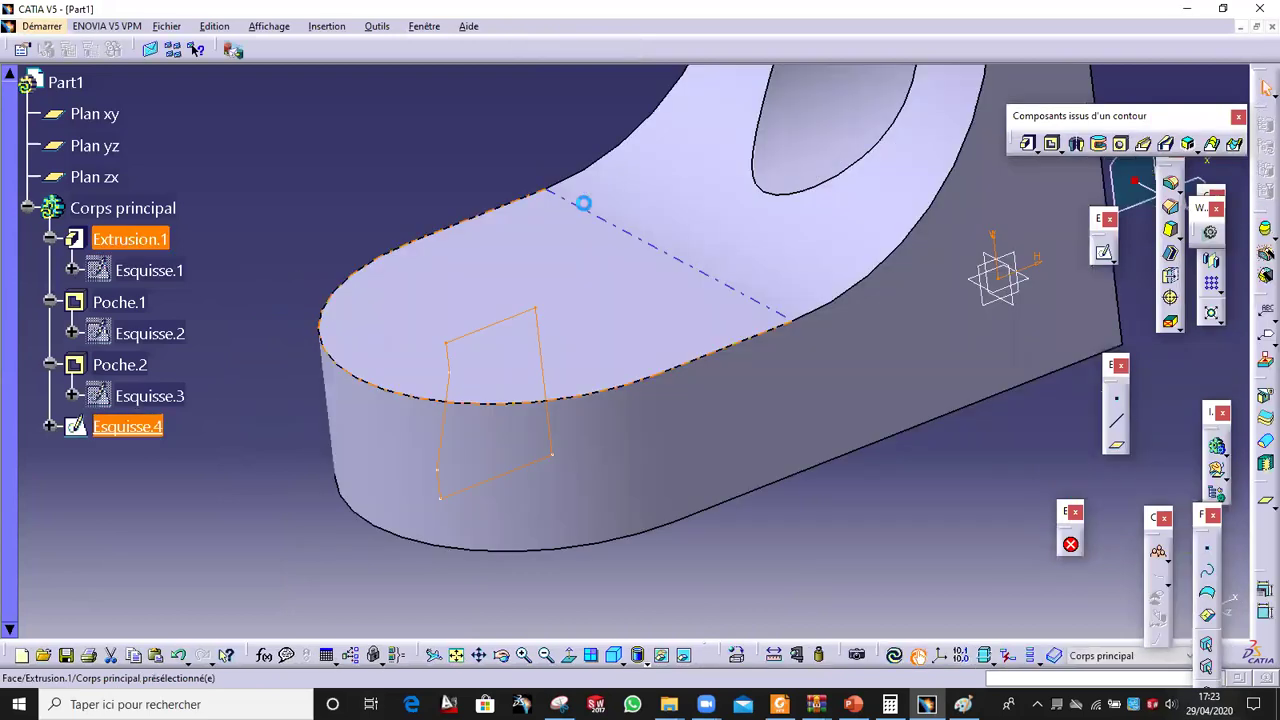
Step: Cut a 360° groove (Gorge) through the base from the Esquisse.4 profile, using its longer vertical segment as the axis
{"action": "left_click", "coordinate": [1099, 145]}
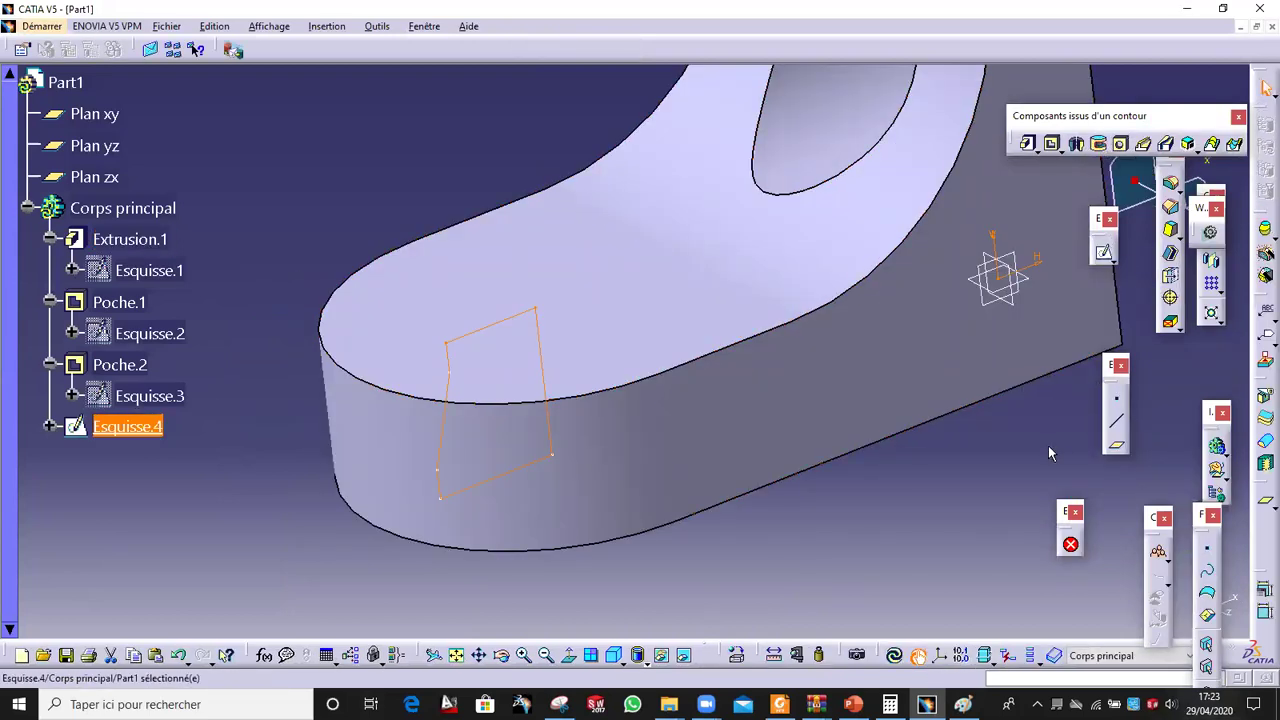
{"action": "left_click", "coordinate": [1024, 436]}
{"action": "left_click", "coordinate": [1099, 145]}
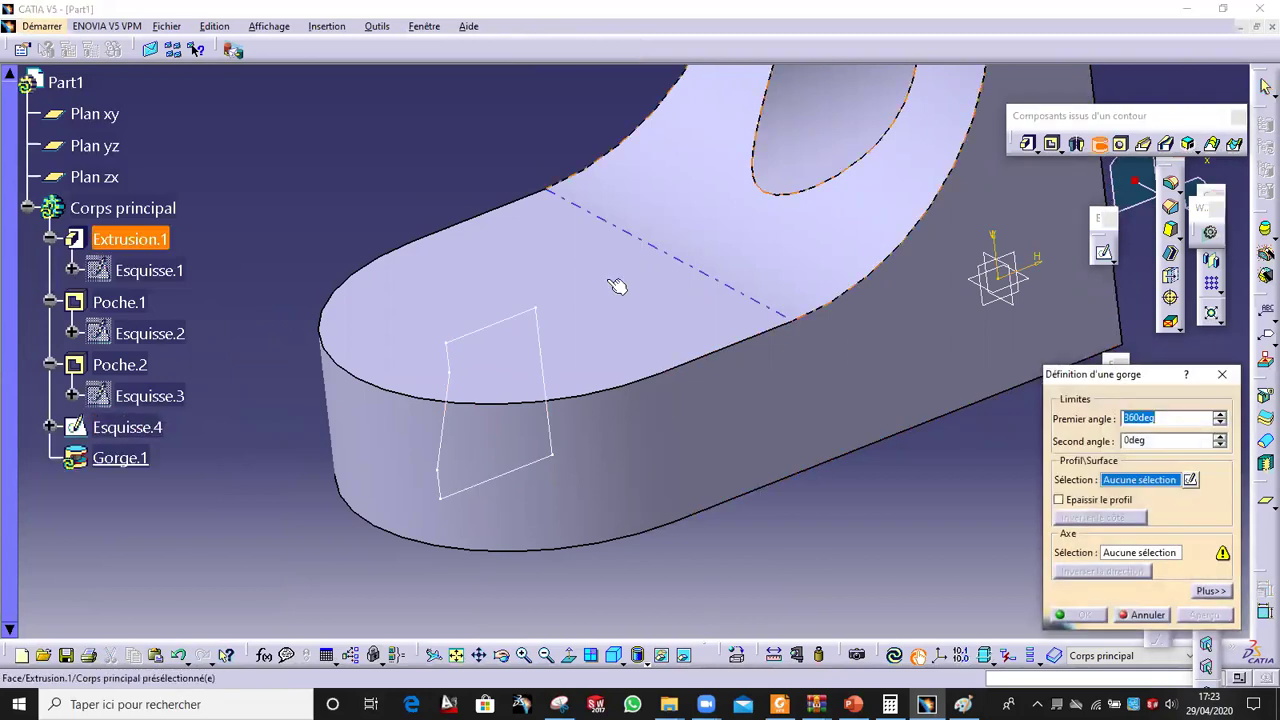
{"action": "middle_click_drag", "start_coordinate": [466, 366], "coordinate": [409, 303], "text": "ctrl"}
{"action": "left_click", "coordinate": [393, 305]}
{"action": "left_click", "coordinate": [1135, 556]}
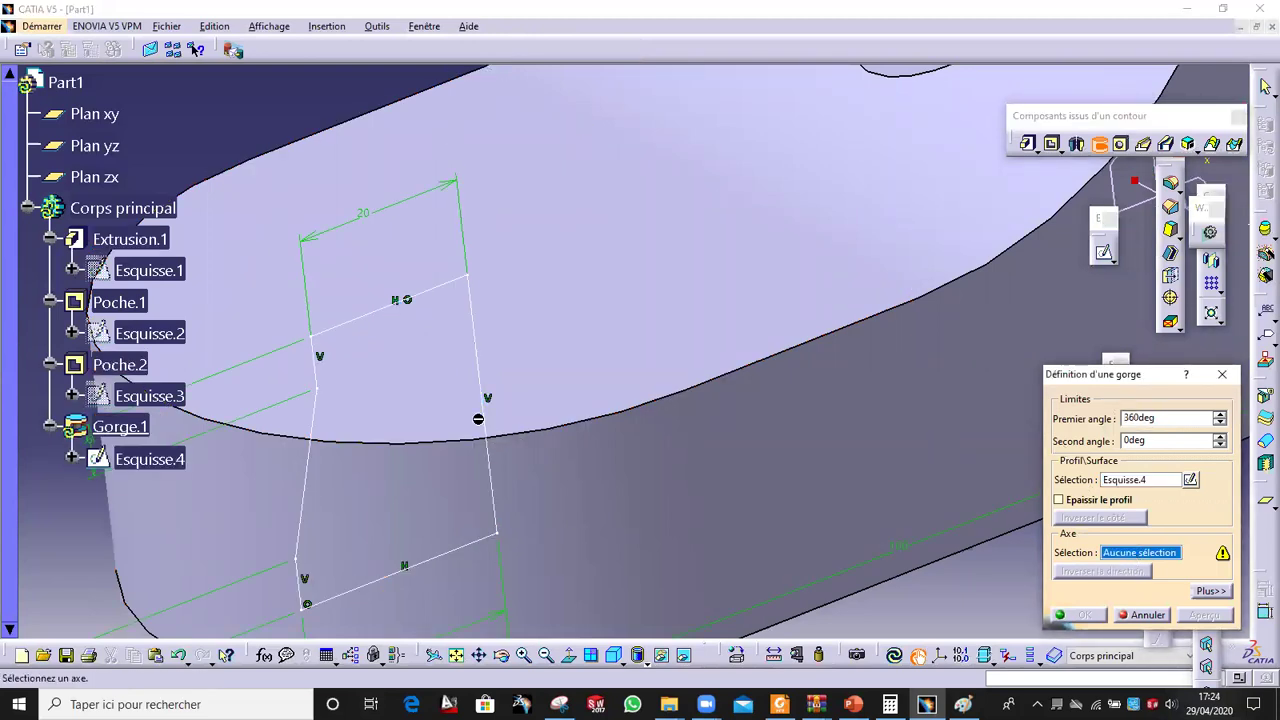
{"action": "left_click", "coordinate": [487, 418]}
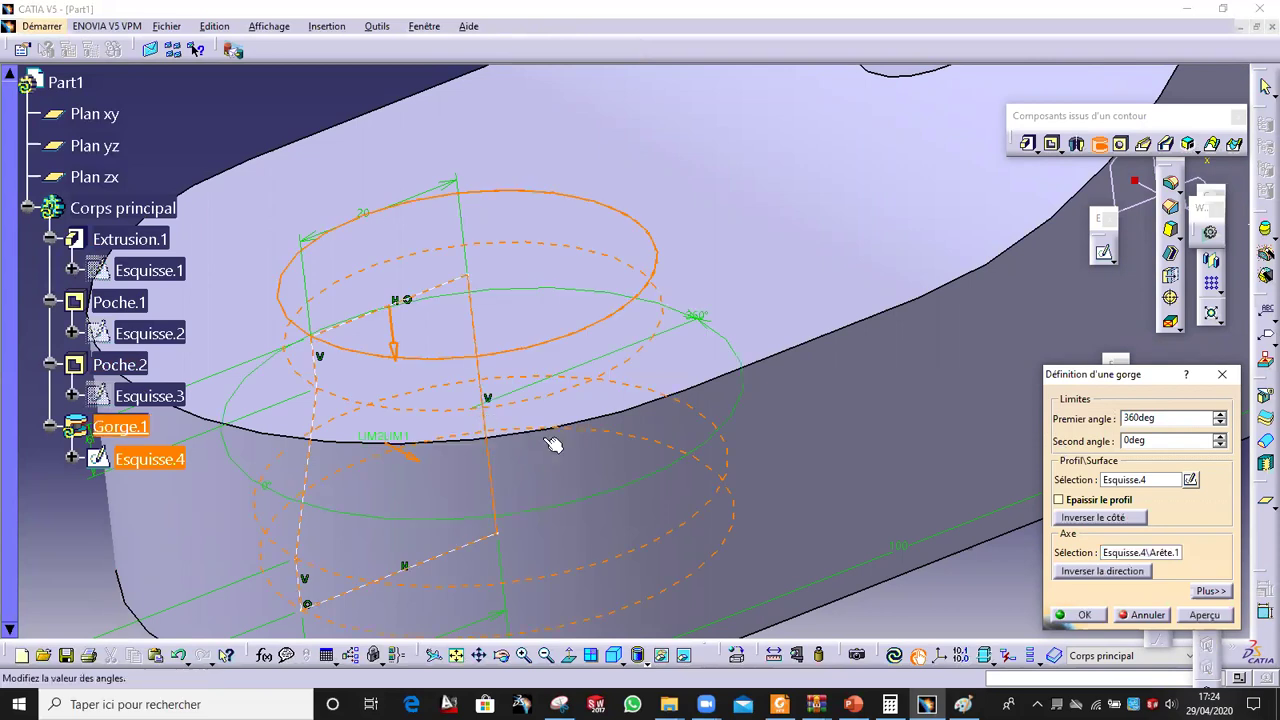
{"action": "left_click", "coordinate": [1205, 615]}
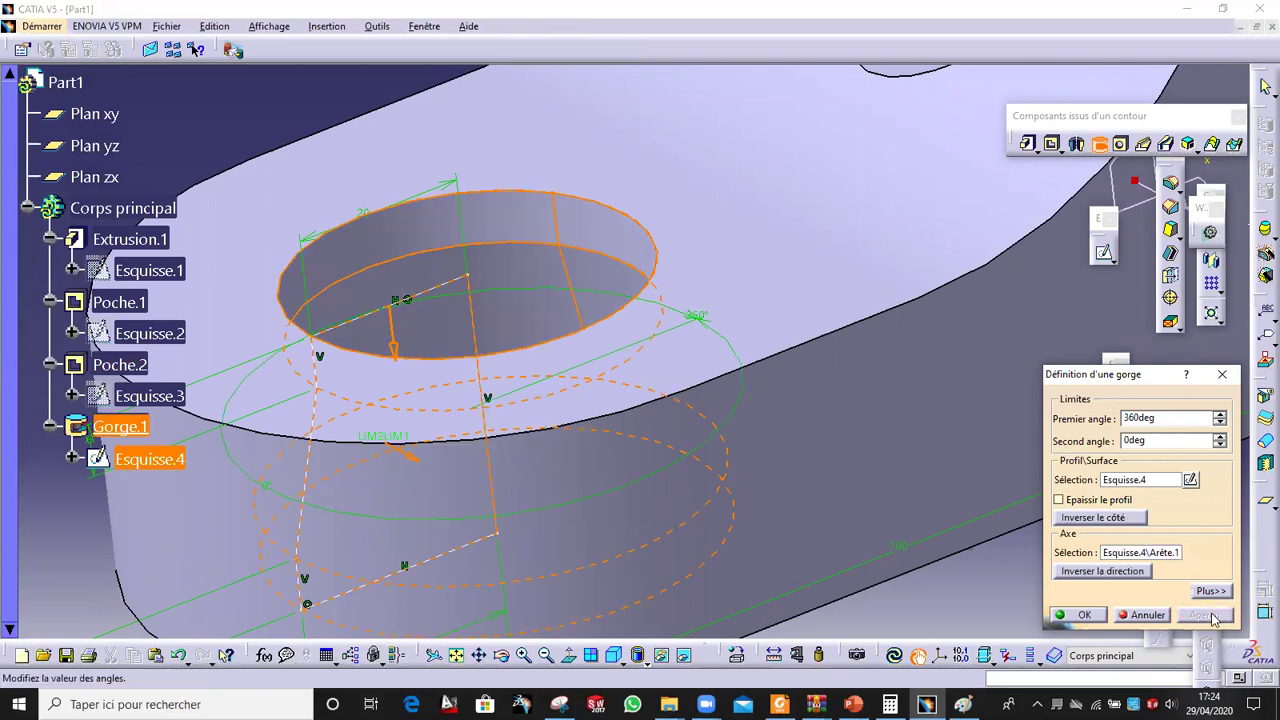
{"action": "left_click", "coordinate": [1085, 615]}
Step: Start a sketch on the bracket's flat side face, then switch to Paint to view the section drawing
{"action": "middle_click_drag", "start_coordinate": [720, 415], "coordinate": [700, 470]}
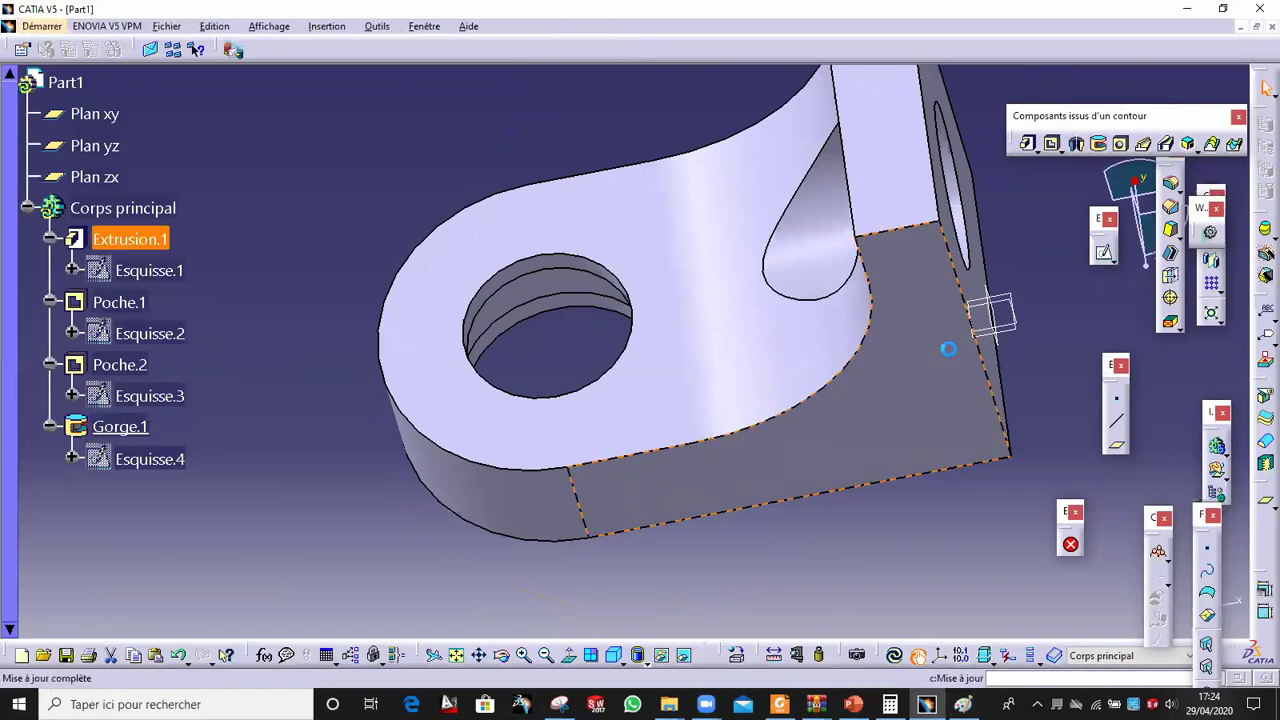
{"action": "left_click", "coordinate": [1104, 252]}
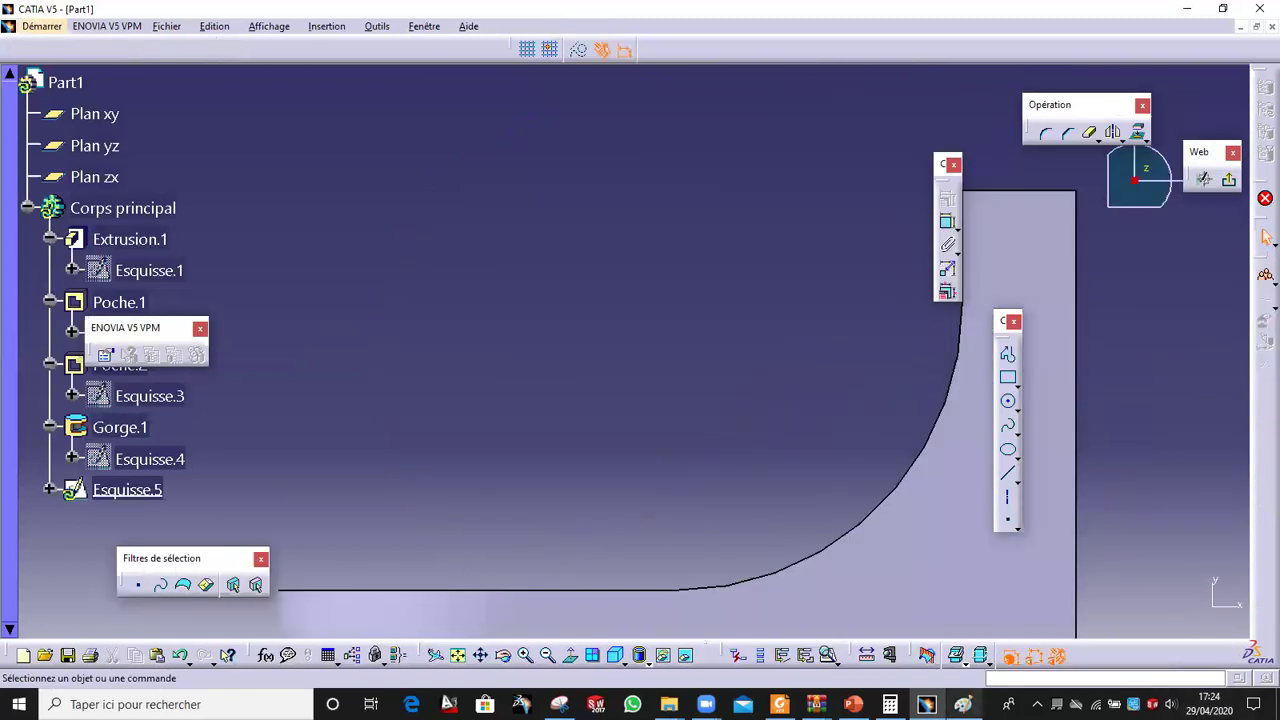
{"action": "left_click", "coordinate": [964, 704]}
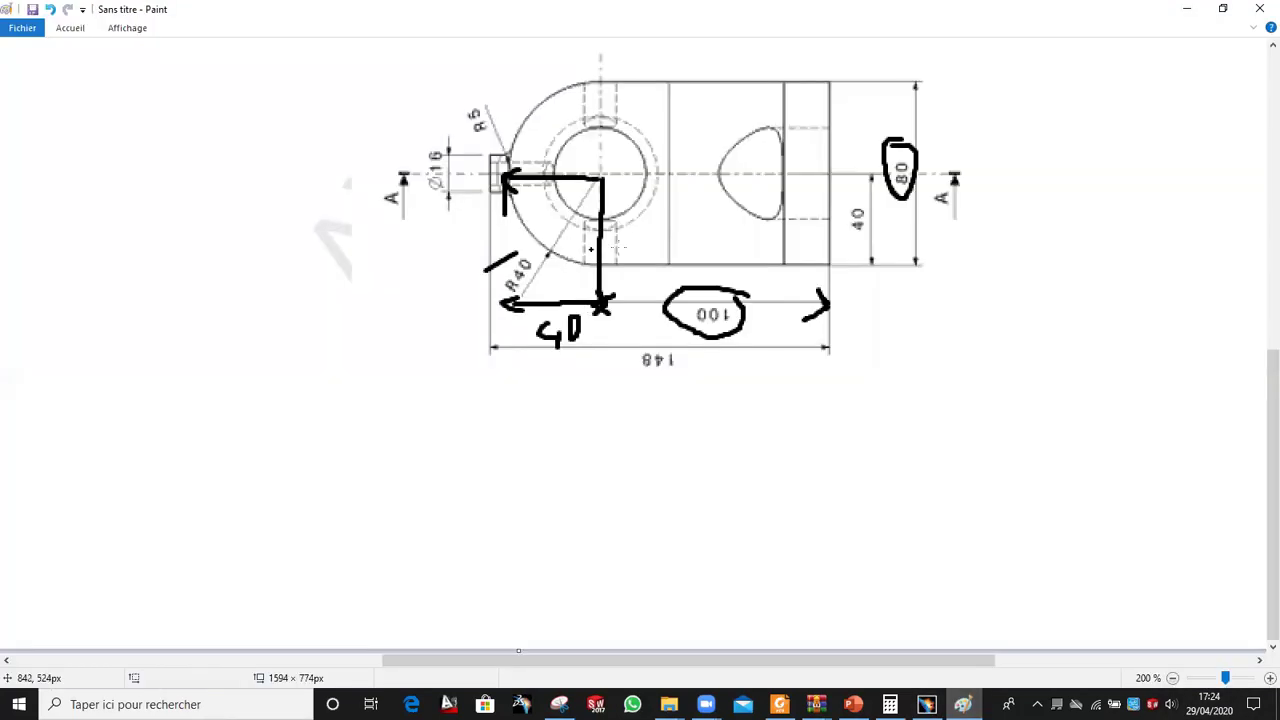
{"action": "scroll", "coordinate": [590, 248], "scroll_direction": "up", "scroll_amount": 5}
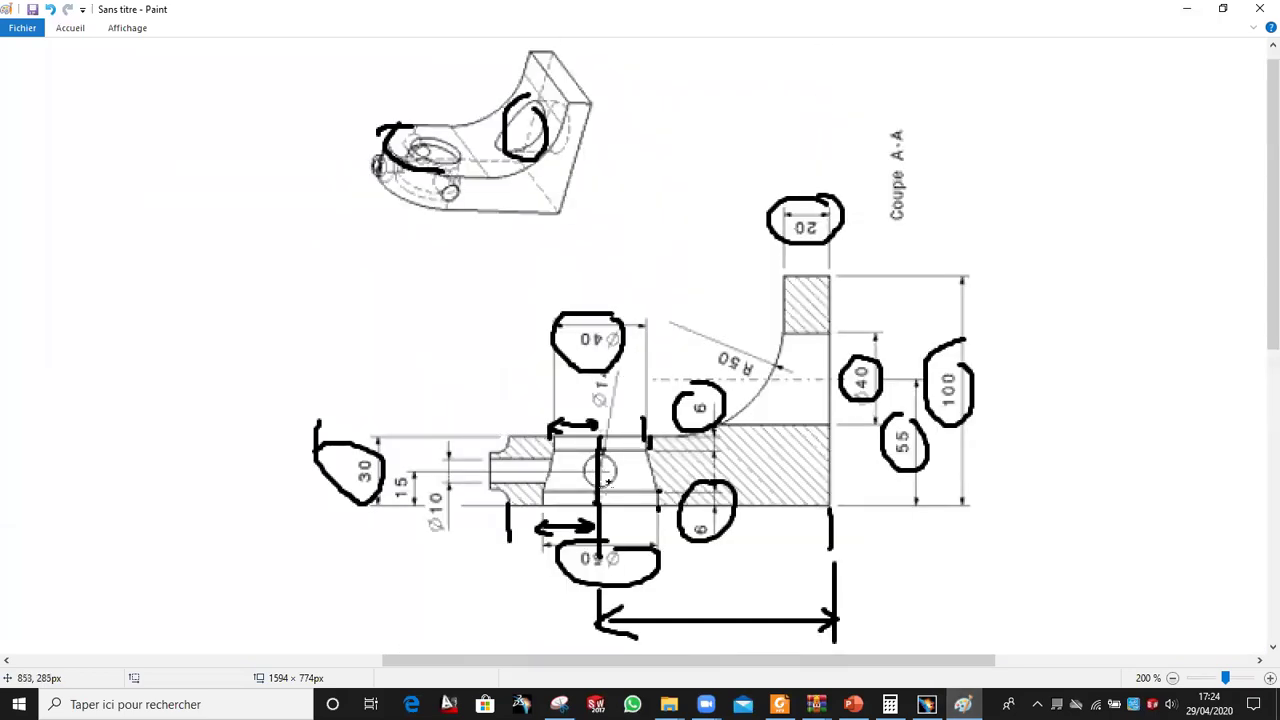
{"action": "scroll", "coordinate": [618, 463], "scroll_direction": "down", "scroll_amount": 3}
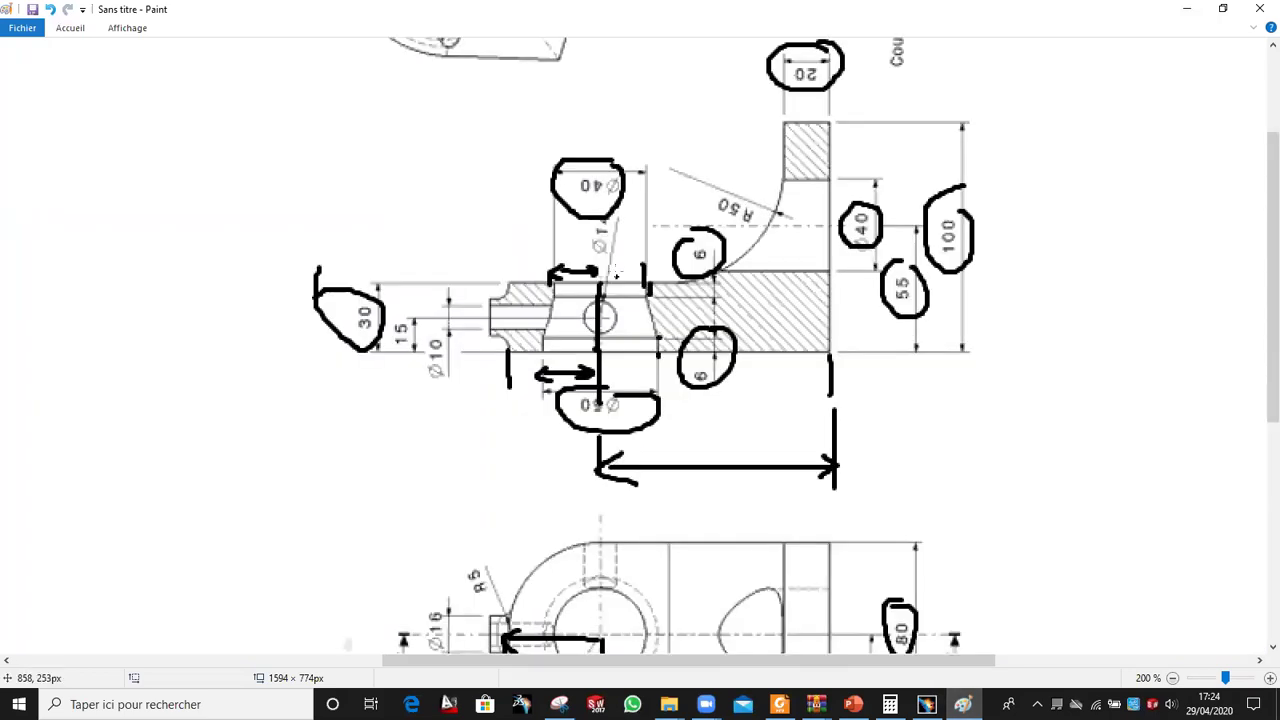
Step: Undo the freehand marks around the stepped hole's dimensions on the section view
{"action": "left_click", "coordinate": [47, 10]}
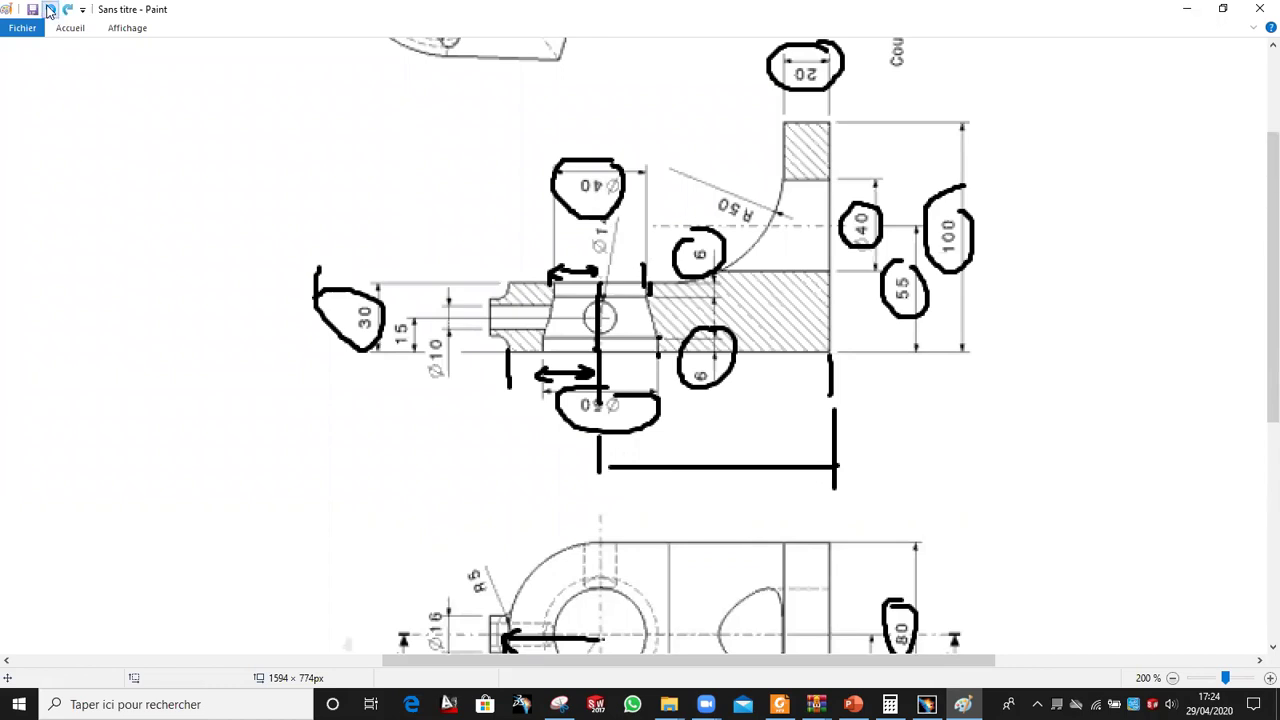
{"action": "left_click", "coordinate": [48, 10]}
{"action": "left_click", "coordinate": [49, 10]}
{"action": "left_click", "coordinate": [50, 10]}
{"action": "left_click", "coordinate": [49, 10]}
{"action": "left_click", "coordinate": [49, 10]}
{"action": "left_click", "coordinate": [49, 10]}
{"action": "left_click", "coordinate": [49, 10]}
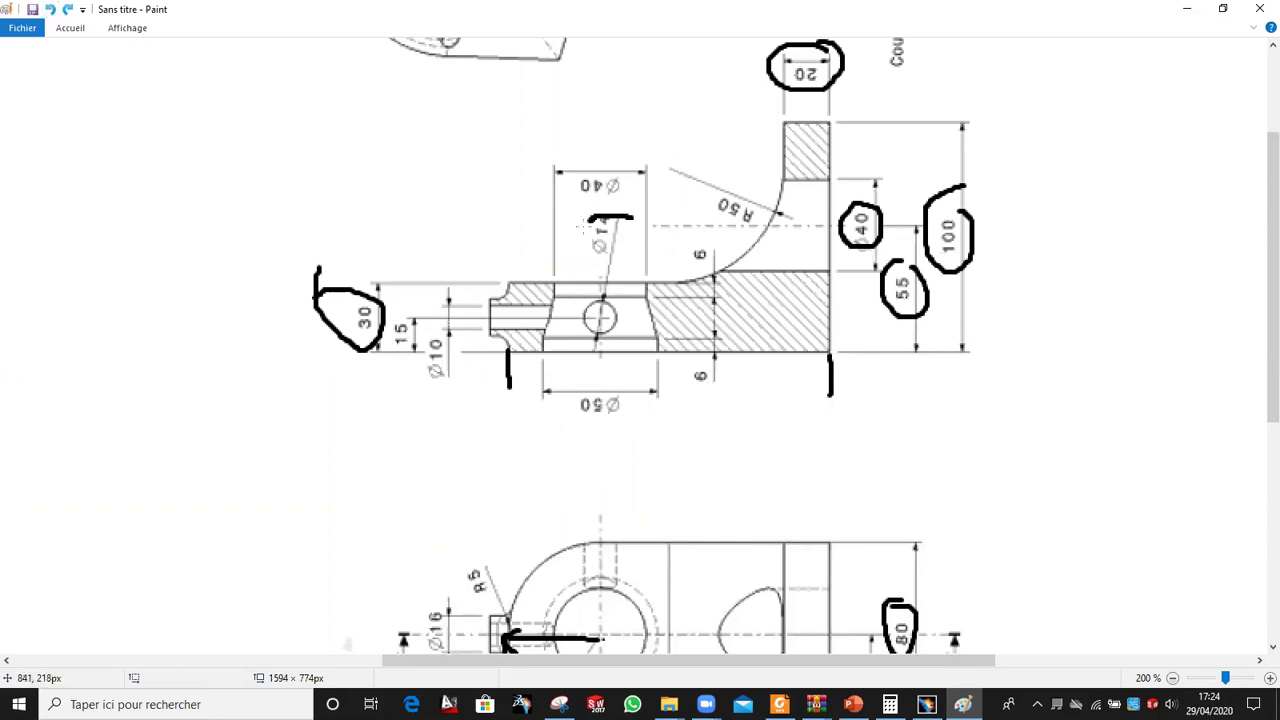
Step: Undo the freehand mark at the Ø14 callout and draw a line marking the distance from the cross hole's centre to the back edge
{"action": "left_click_drag", "start_coordinate": [584, 227], "coordinate": [584, 232]}
{"action": "left_click", "coordinate": [49, 10]}
{"action": "scroll", "coordinate": [308, 210], "scroll_direction": "down", "scroll_amount": 3}
{"action": "scroll", "coordinate": [406, 168], "scroll_direction": "up", "scroll_amount": 2}
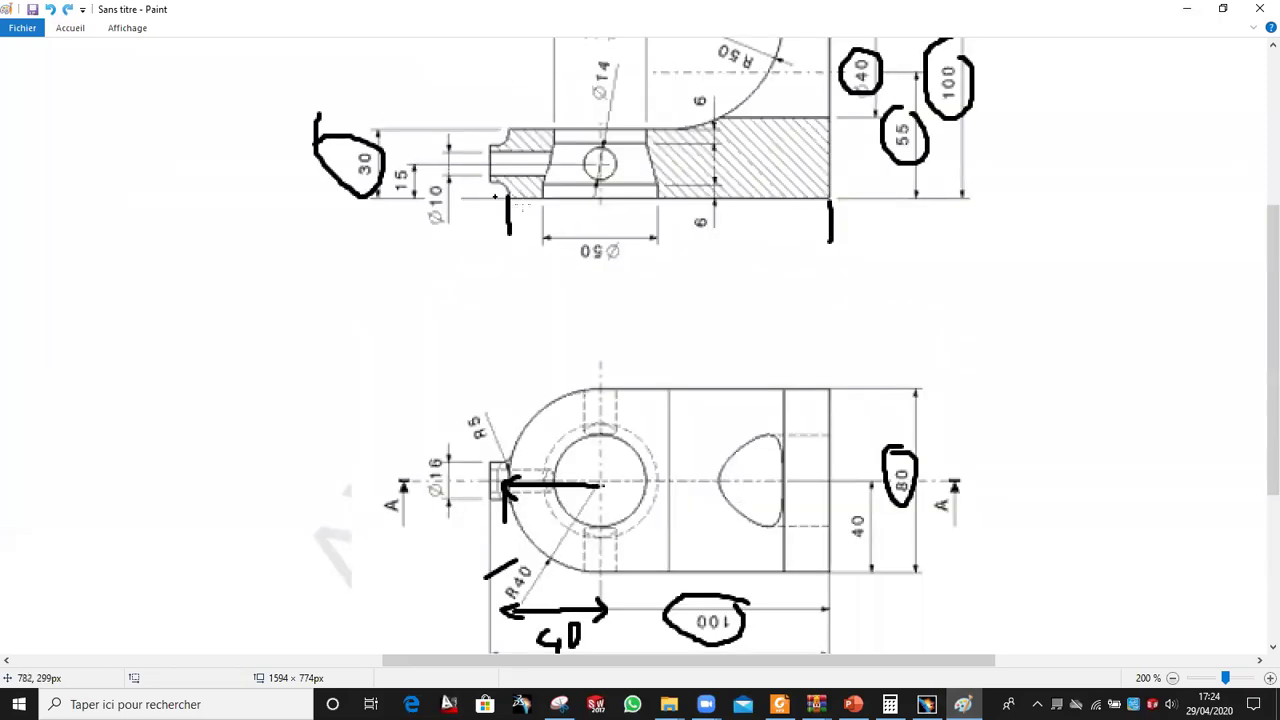
{"action": "left_click_drag", "start_coordinate": [600, 224], "coordinate": [836, 228]}
{"action": "scroll", "coordinate": [743, 248], "scroll_direction": "down", "scroll_amount": 2}
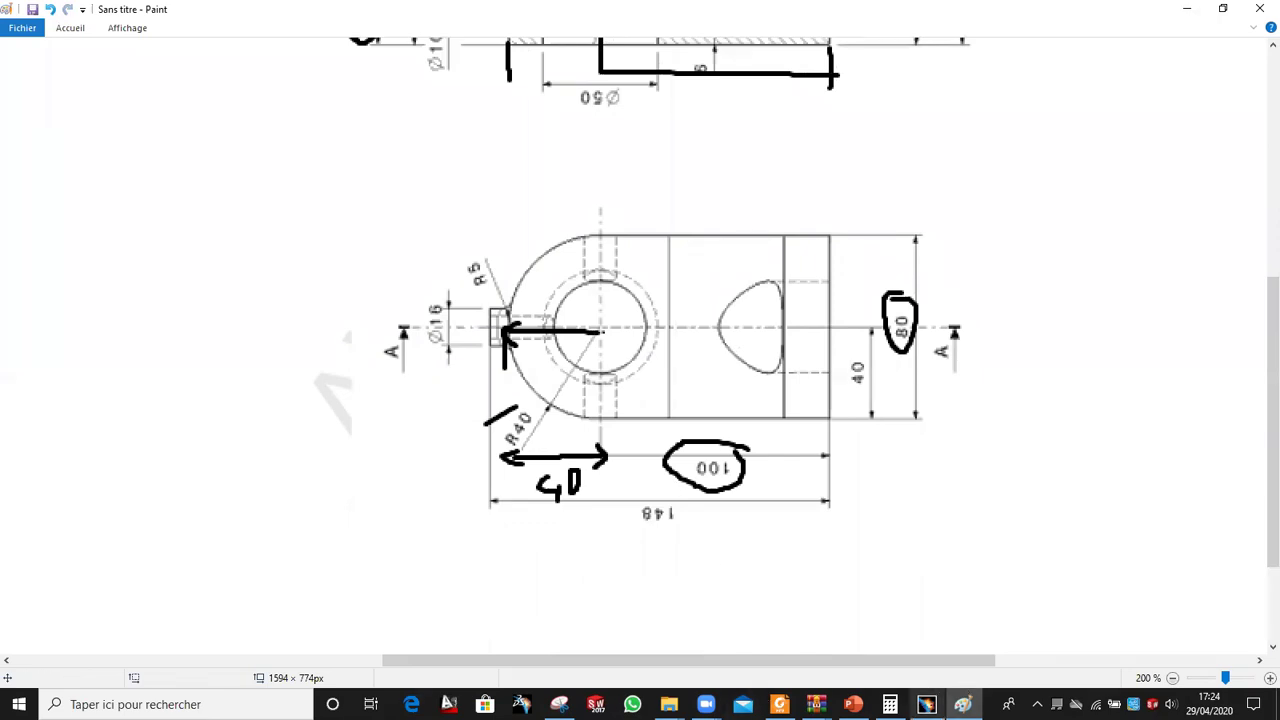
Step: Switch back to CATIA and sketch a circle about 18.9 mm in diameter on the base's side face
{"action": "left_click", "coordinate": [926, 704]}
{"action": "scroll", "coordinate": [726, 370], "scroll_direction": "down", "scroll_amount": 2}
{"action": "middle_click_drag", "start_coordinate": [738, 388], "coordinate": [776, 149]}
{"action": "left_click", "coordinate": [1009, 404]}
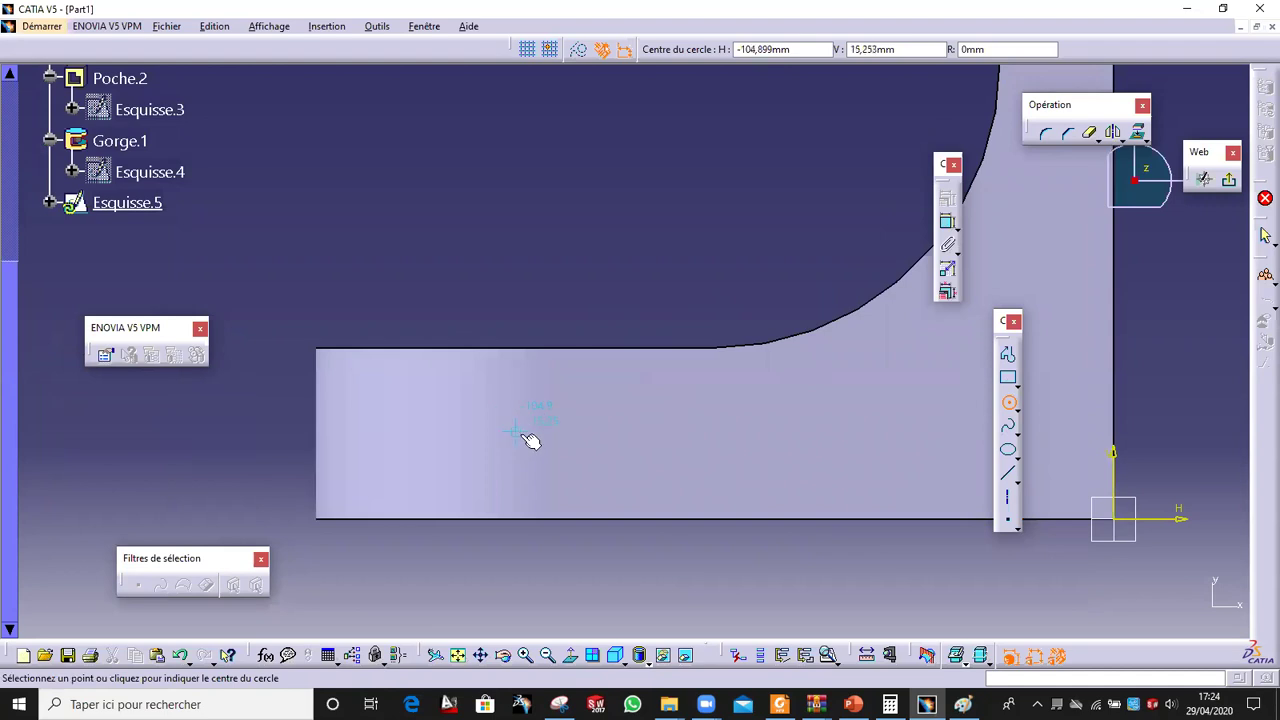
{"action": "left_click", "coordinate": [521, 434]}
{"action": "left_click", "coordinate": [549, 425]}
{"action": "left_click", "coordinate": [814, 243]}
Step: Dimension the horizontal distance from the circle's centre to the bracket's back edge and set it to 100 mm
{"action": "left_click", "coordinate": [949, 222]}
{"action": "left_click", "coordinate": [522, 434]}
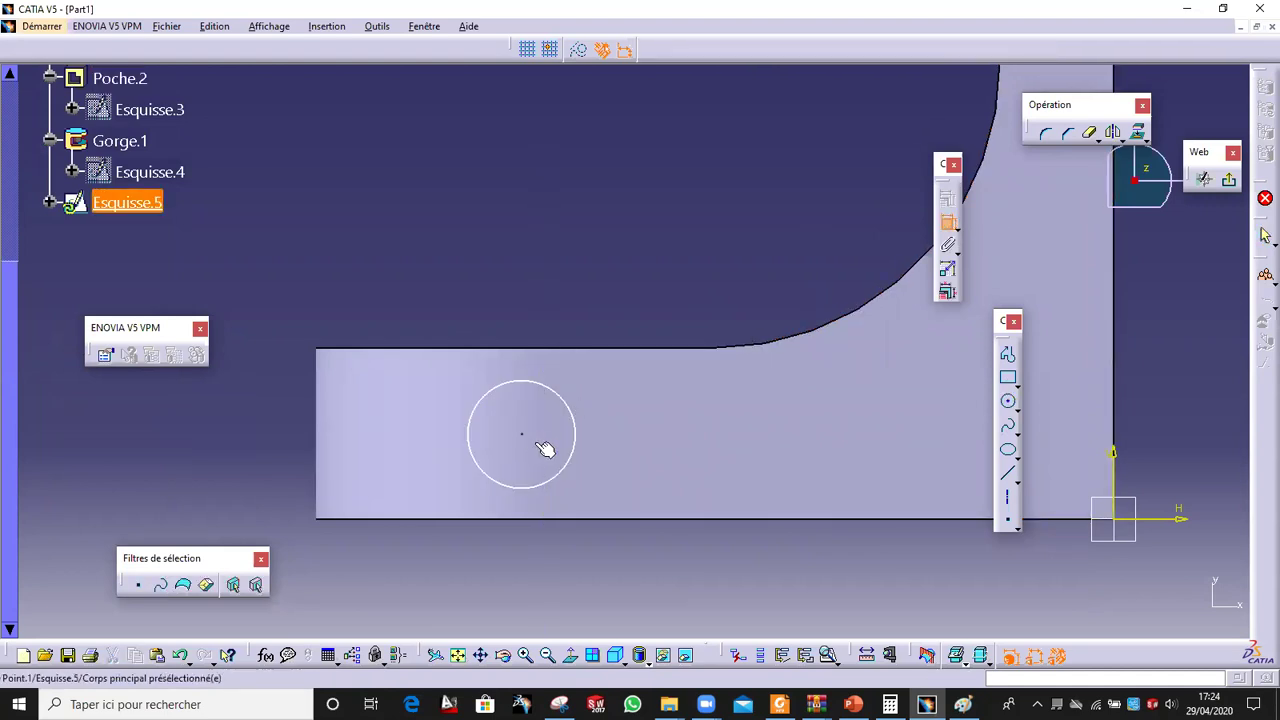
{"action": "left_click", "coordinate": [1122, 462]}
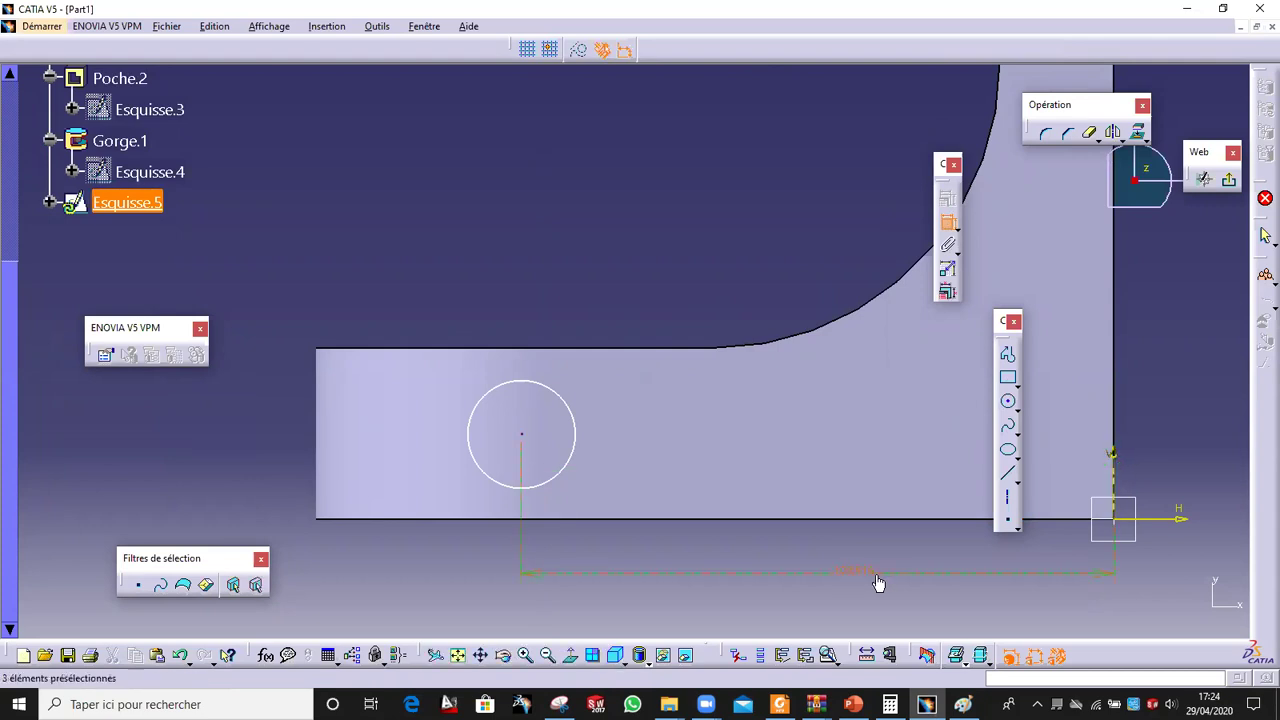
{"action": "double_click", "coordinate": [866, 574]}
{"action": "type", "text": "100"}
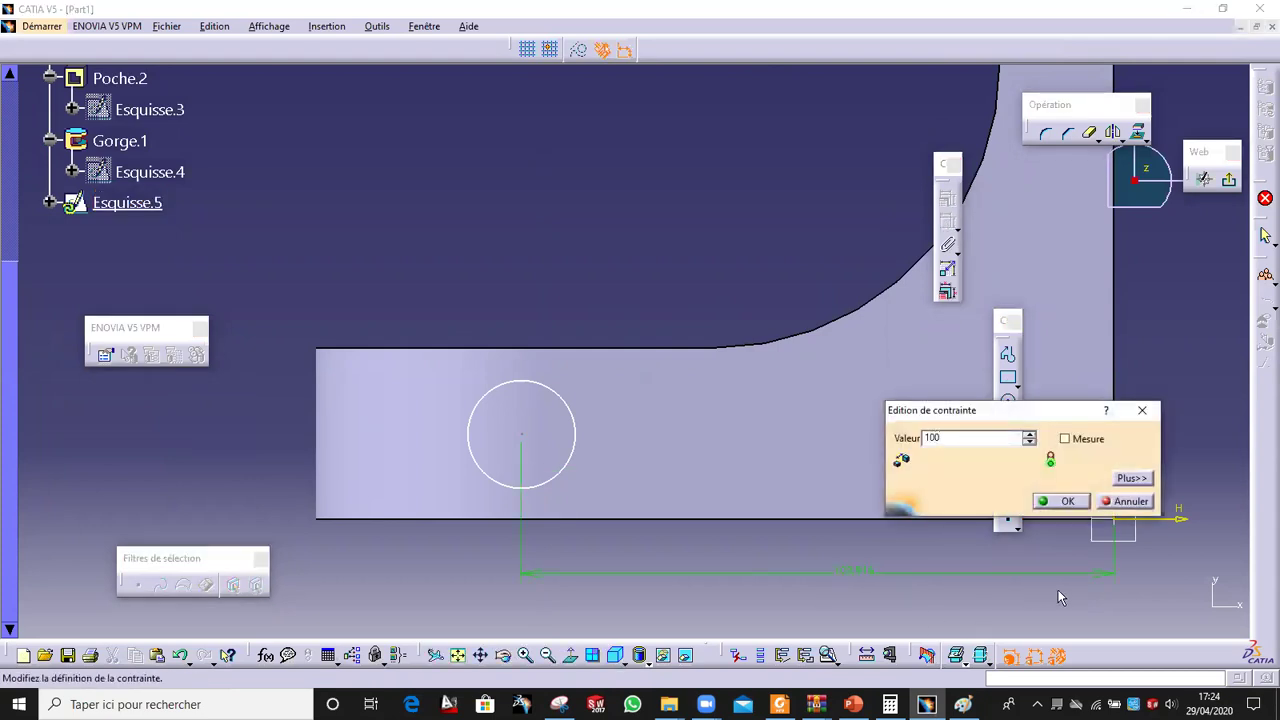
{"action": "key", "text": "Return"}
Step: Dimension the distance from the circle's centre to the base's upper edge and set it to 15 mm
{"action": "left_click", "coordinate": [548, 437]}
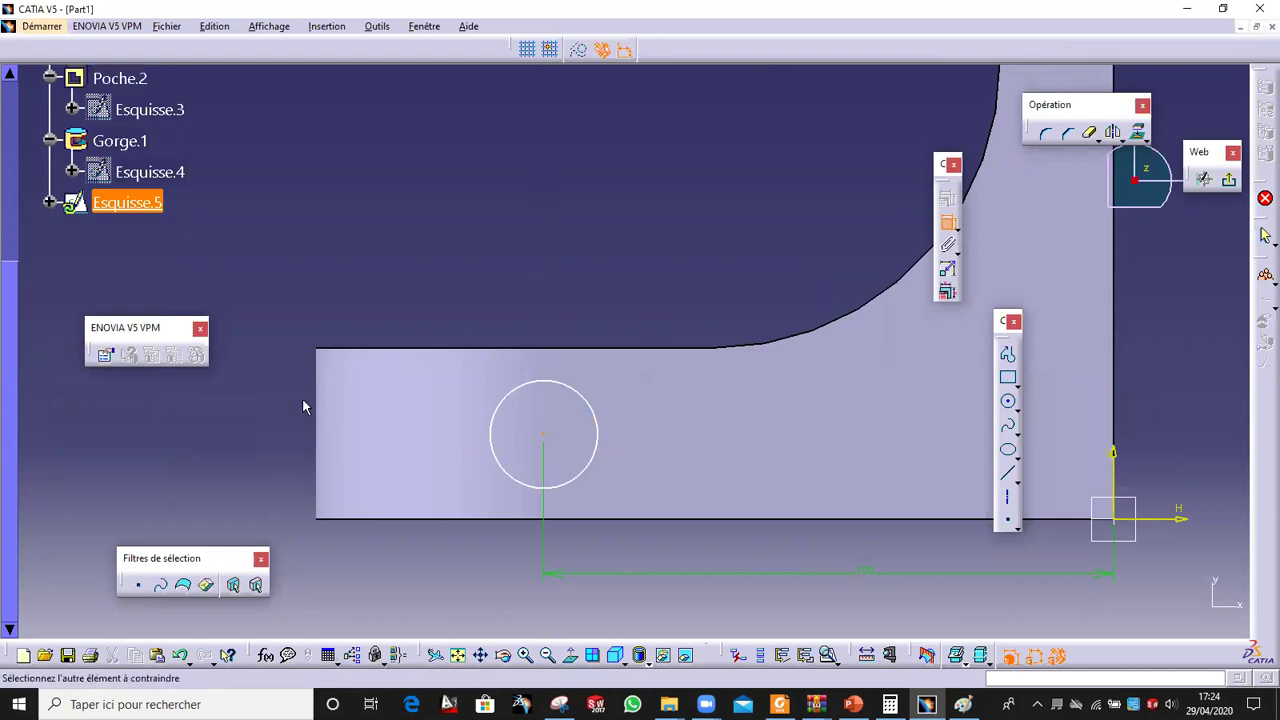
{"action": "left_click", "coordinate": [386, 349]}
{"action": "left_click", "coordinate": [262, 350]}
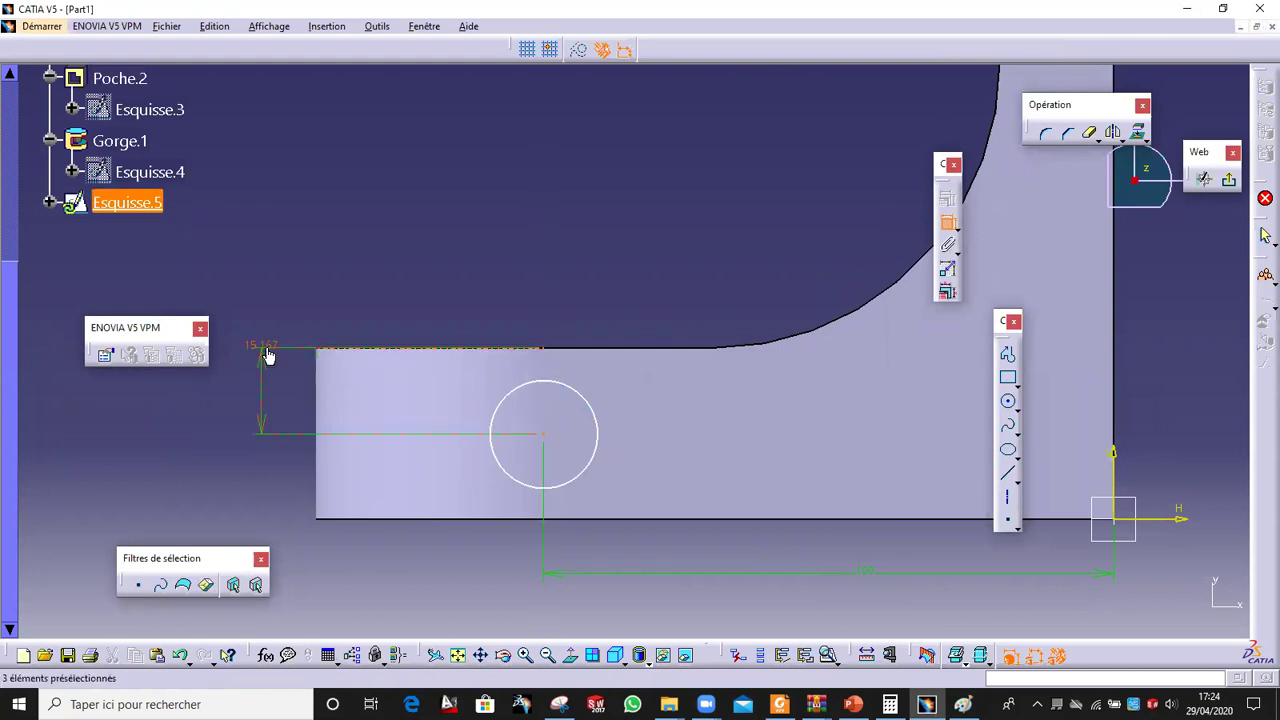
{"action": "double_click", "coordinate": [264, 346]}
{"action": "type", "text": "15"}
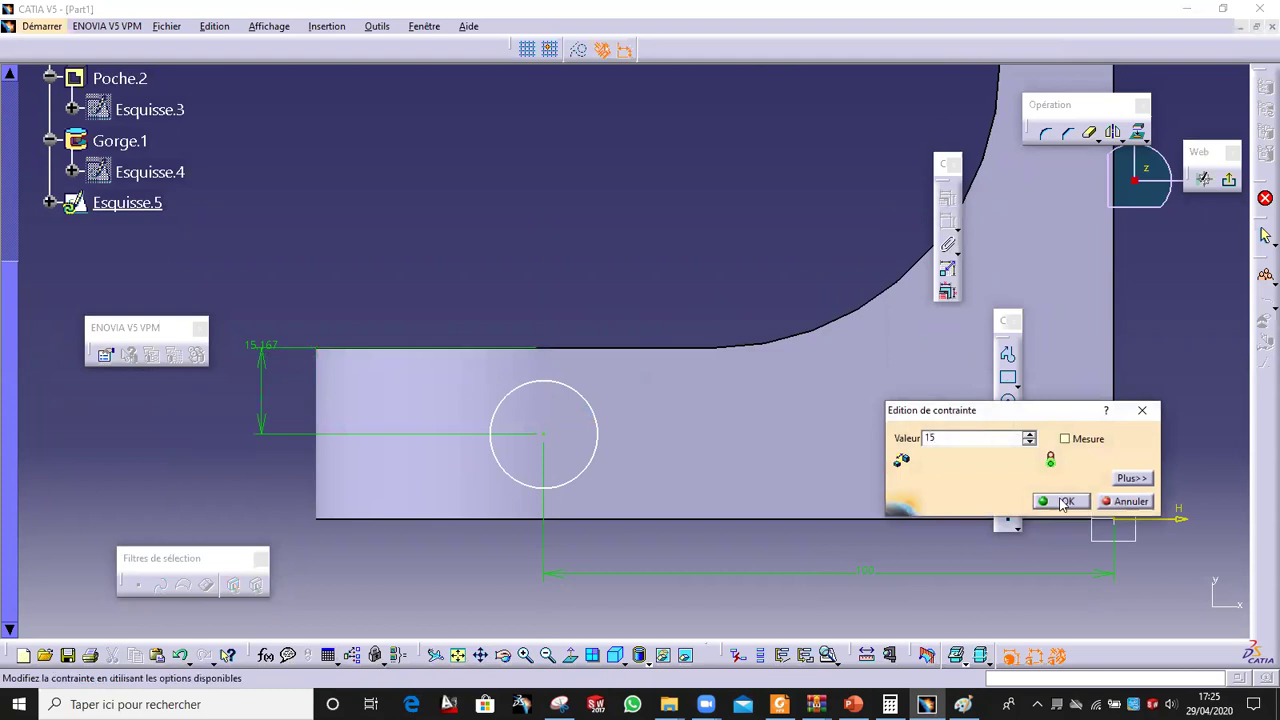
{"action": "left_click", "coordinate": [1062, 501]}
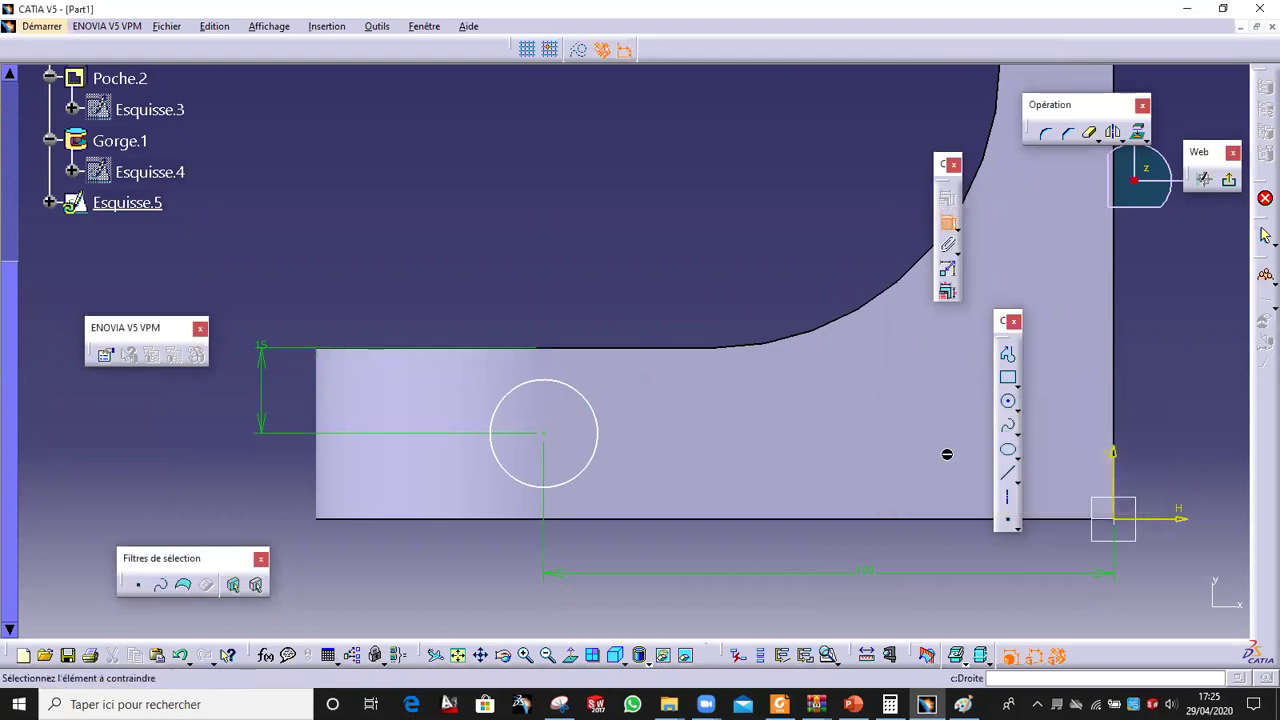
Step: Dimension the circle's diameter, set it to 14 mm, and exit the sketch
{"action": "left_click", "coordinate": [570, 390]}
{"action": "double_click", "coordinate": [567, 236]}
{"action": "type", "text": "14"}
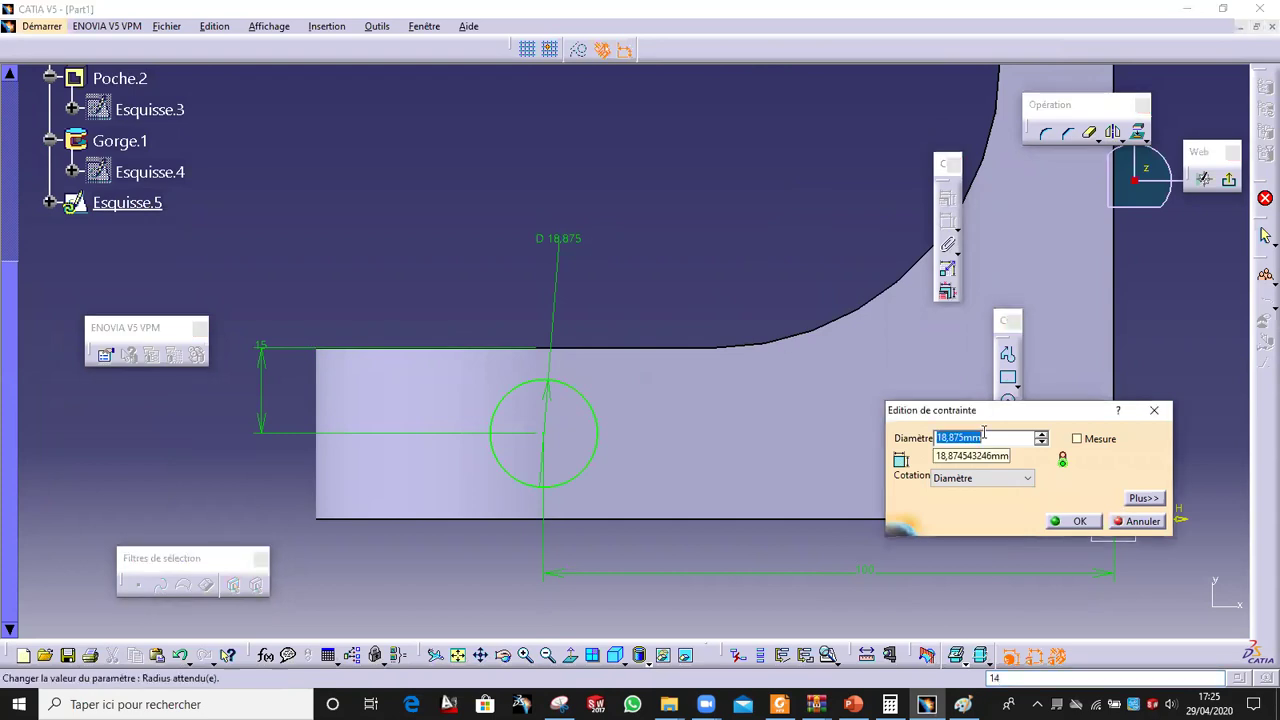
{"action": "type", "text": "14"}
{"action": "left_click", "coordinate": [1078, 521]}
{"action": "left_click", "coordinate": [1229, 180]}
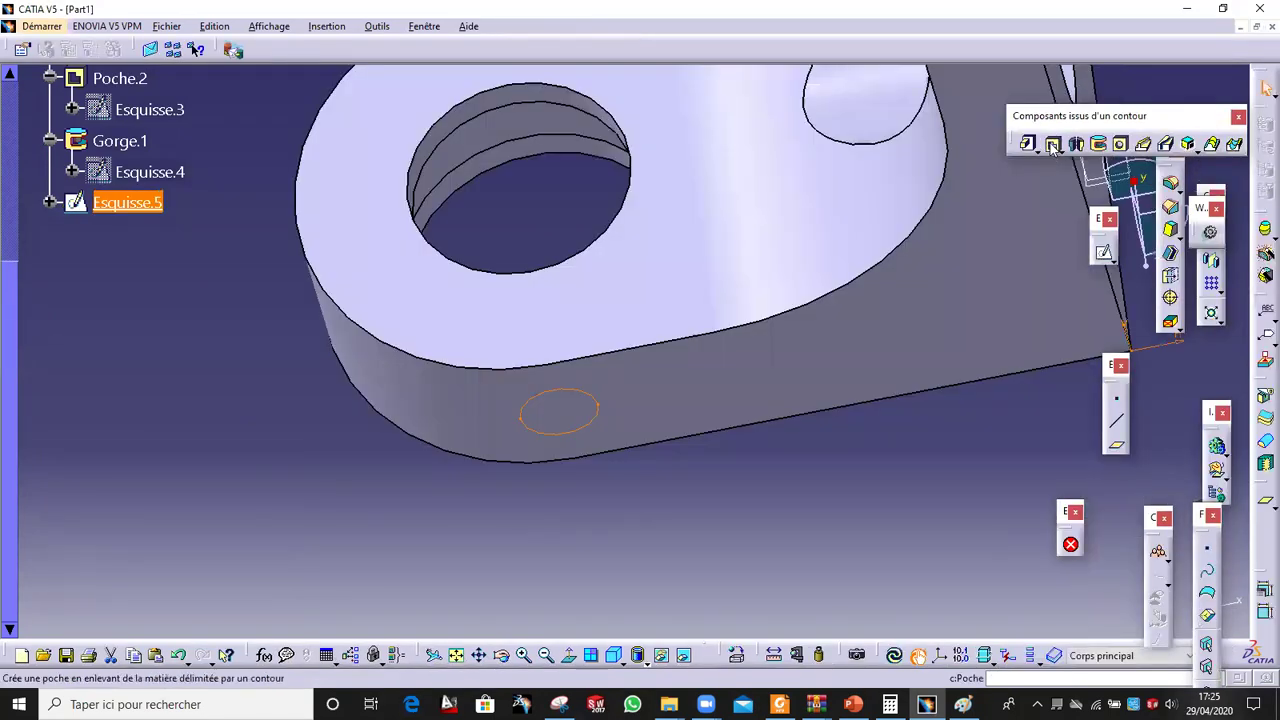
Step: Cut a pocket from the 14 mm circle across the base with the limit type Jusqu'au dernier
{"action": "left_click", "coordinate": [1053, 147]}
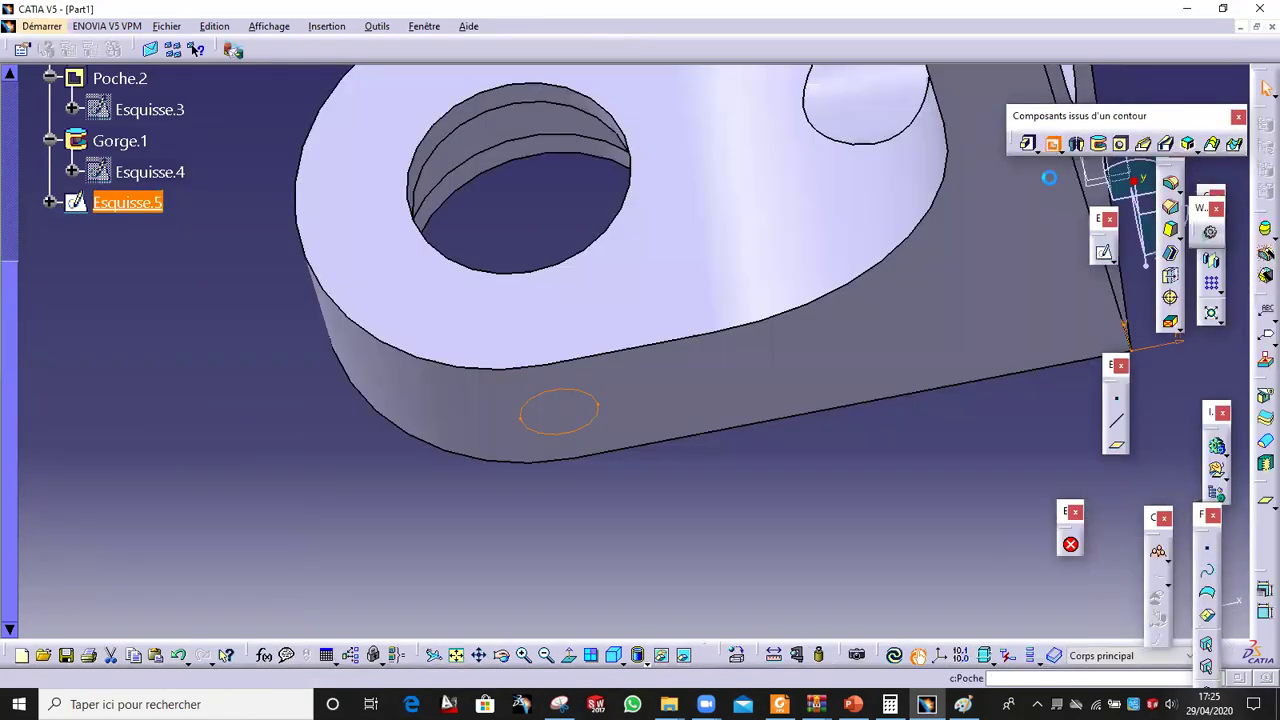
{"action": "left_click", "coordinate": [509, 406]}
{"action": "middle_click_drag", "start_coordinate": [491, 451], "coordinate": [800, 260]}
{"action": "left_click", "coordinate": [1095, 184]}
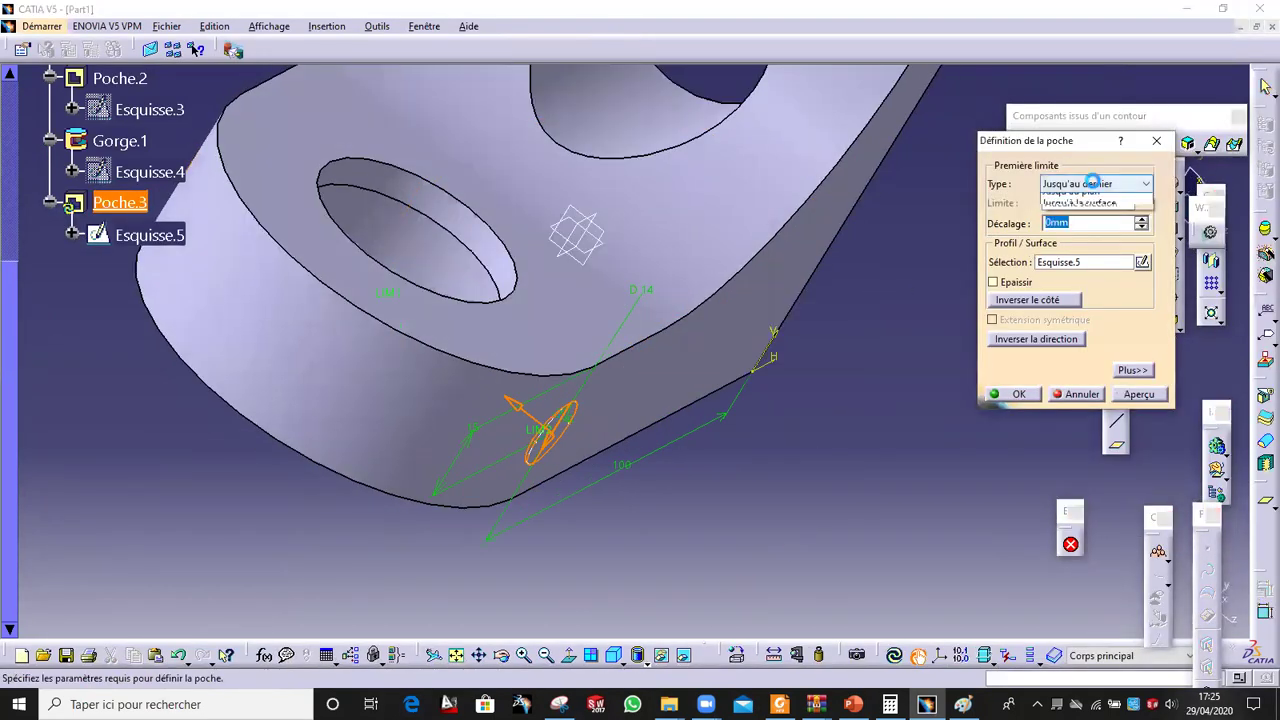
{"action": "left_click", "coordinate": [1087, 338]}
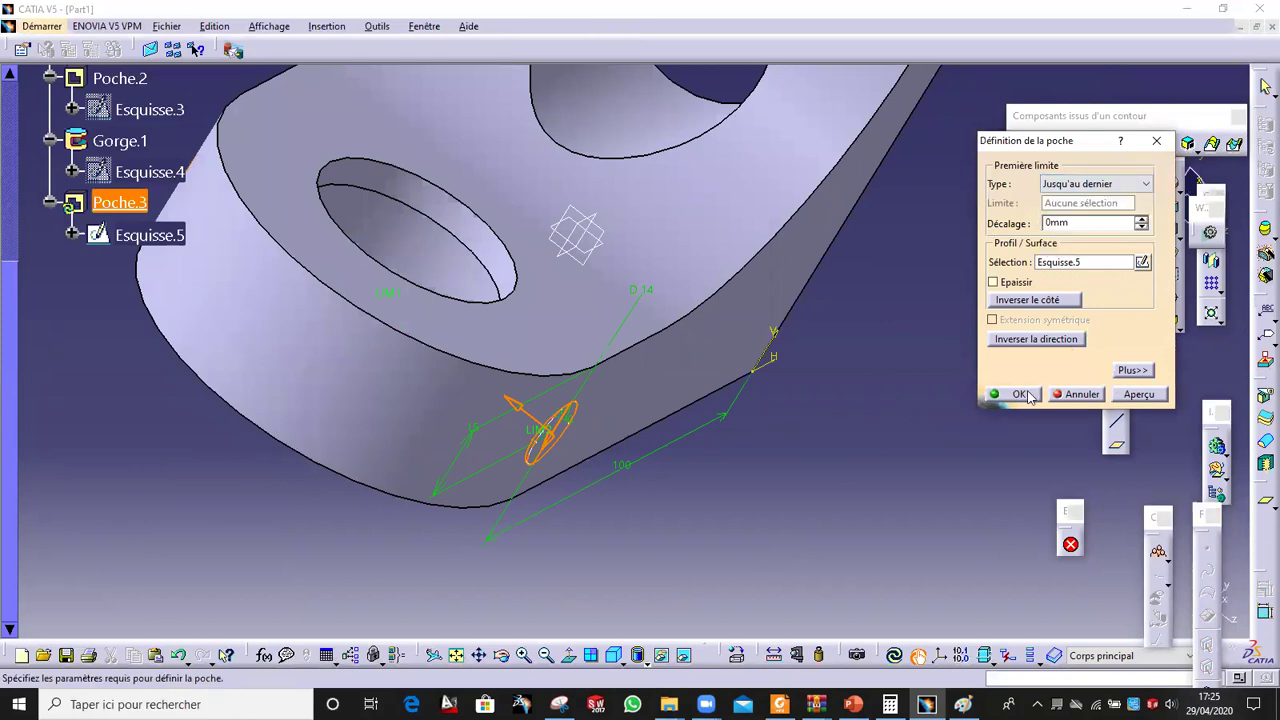
{"action": "left_click", "coordinate": [1013, 394]}
{"action": "middle_click_drag", "start_coordinate": [846, 417], "coordinate": [537, 406]}
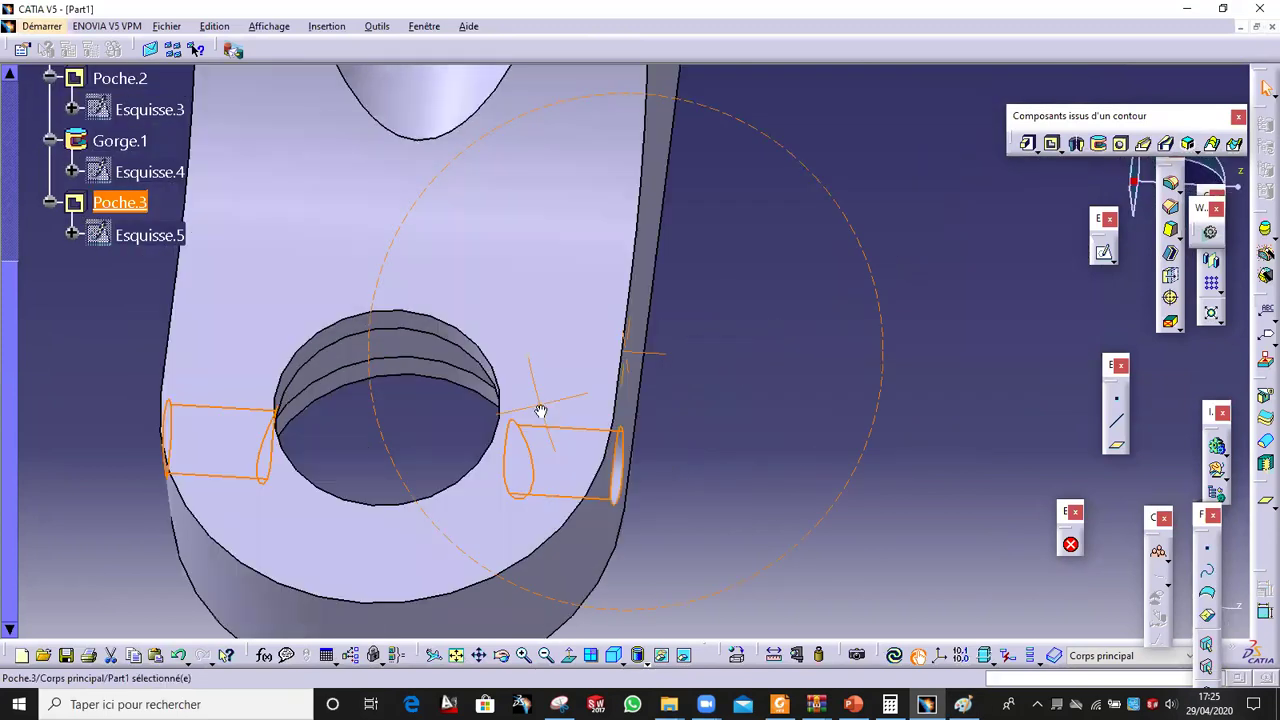
{"action": "middle_click_drag", "start_coordinate": [680, 194], "coordinate": [743, 290]}
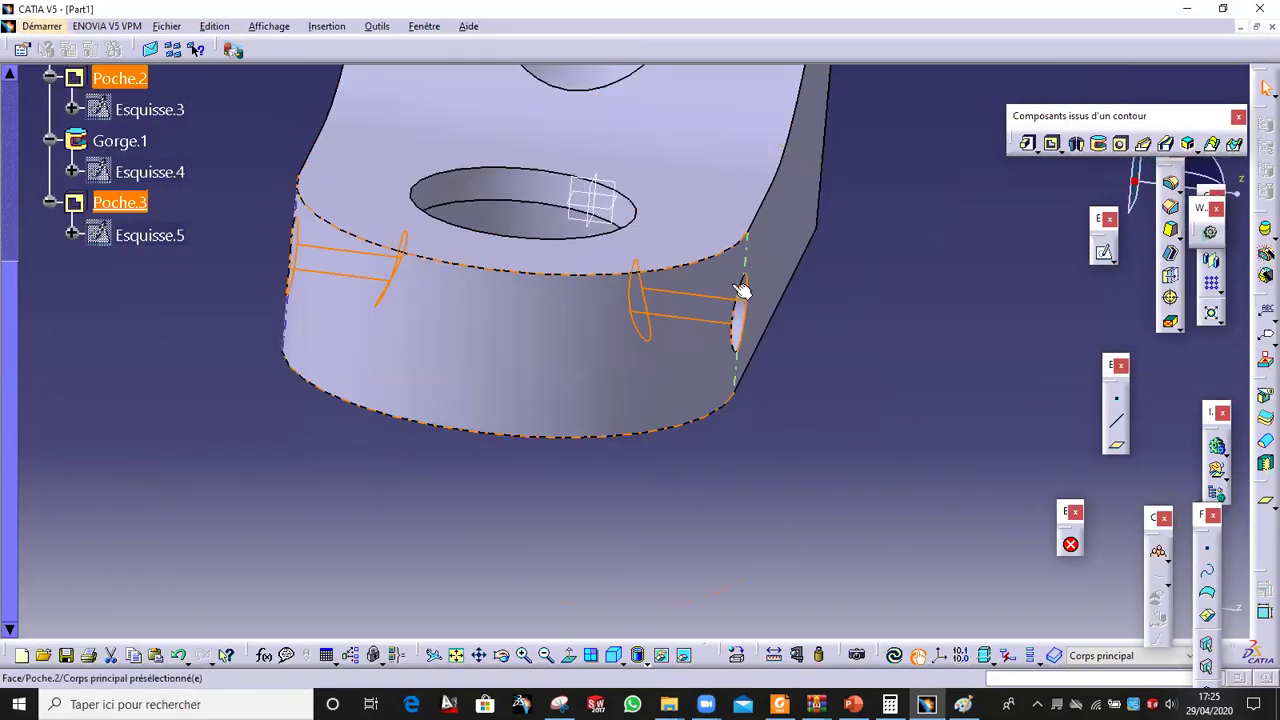
{"action": "middle_click_drag", "start_coordinate": [803, 317], "coordinate": [560, 370]}
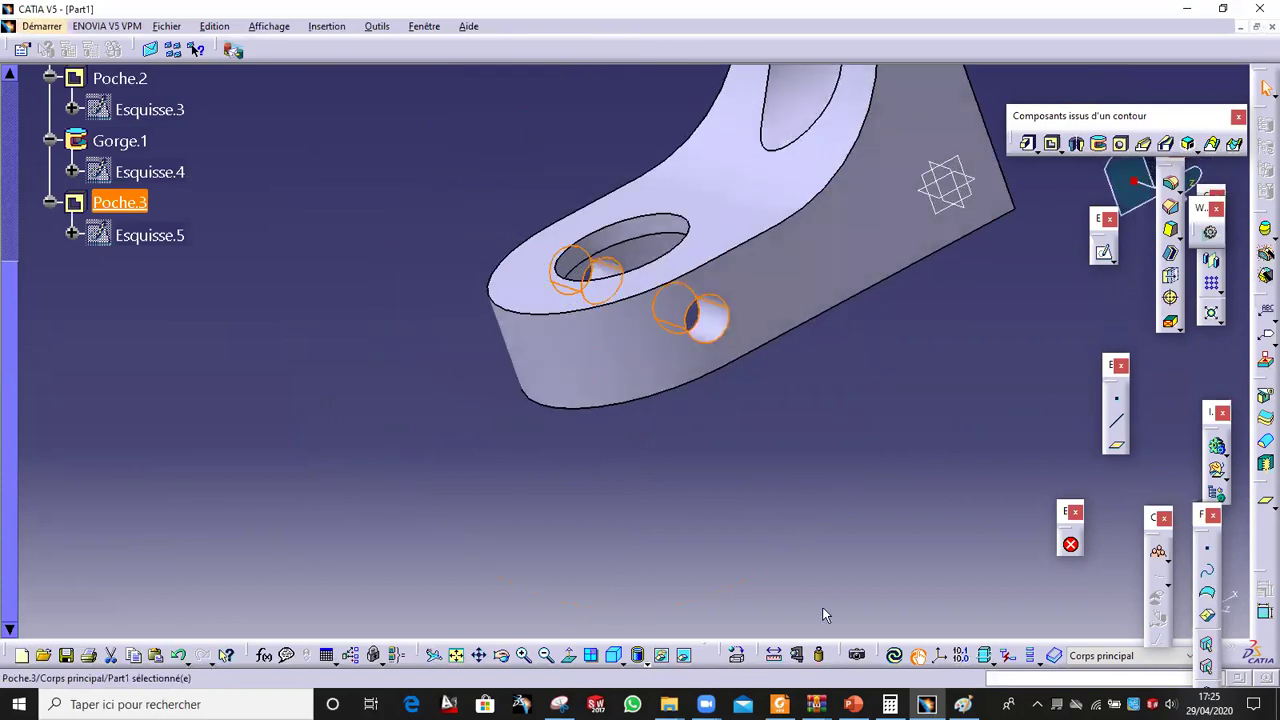
Step: Switch to Paint, undo the freehand marks on the plan view, and circle its 148 overall length dimension
{"action": "left_click", "coordinate": [962, 704]}
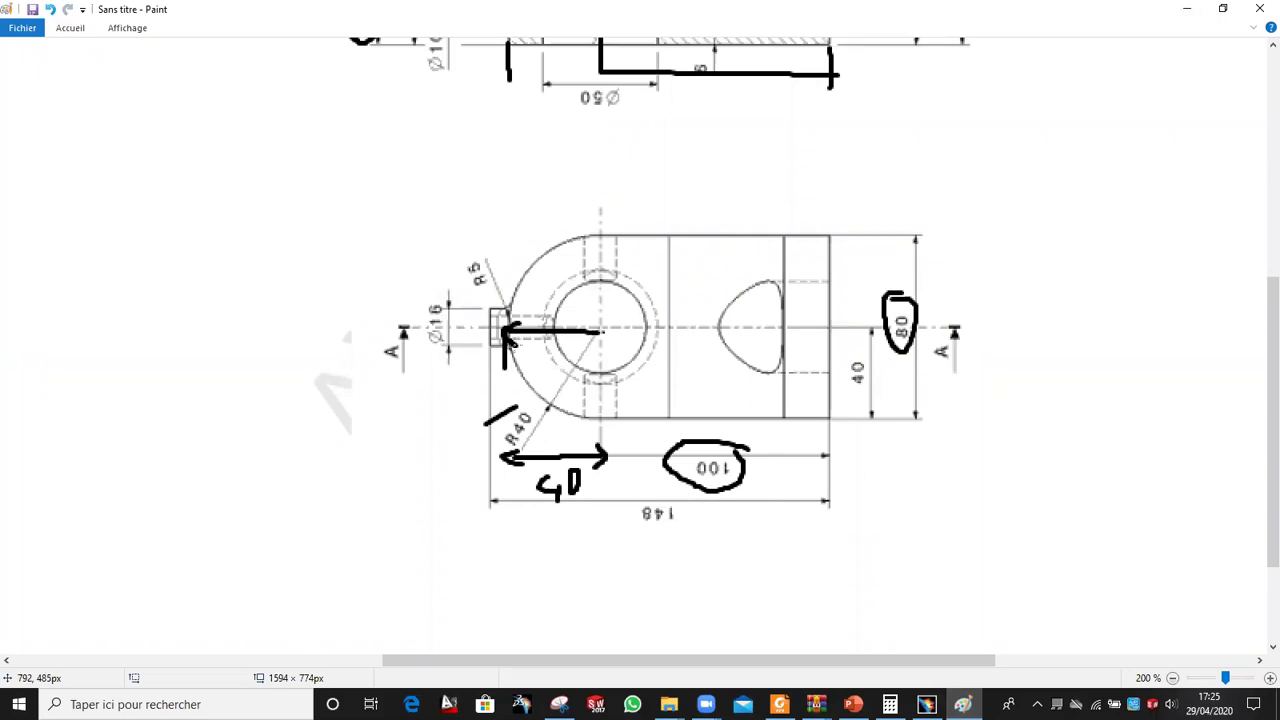
{"action": "left_click", "coordinate": [50, 10]}
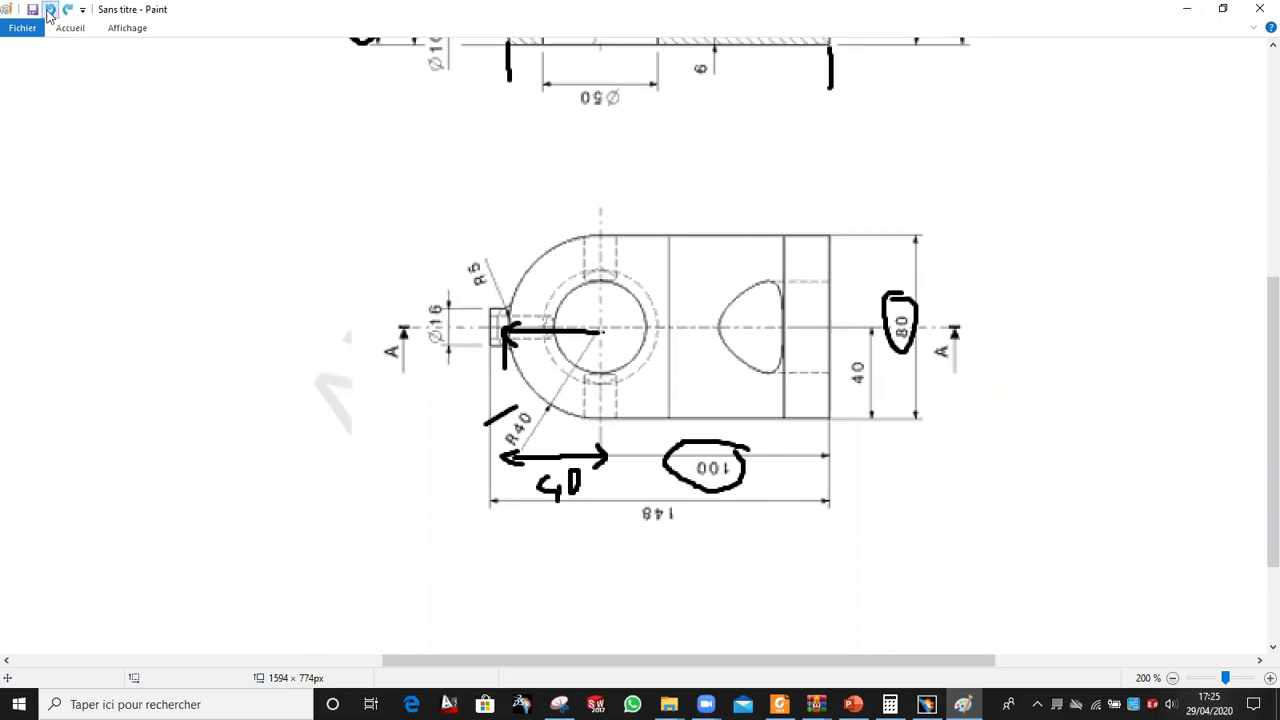
{"action": "left_click", "coordinate": [50, 10]}
{"action": "left_click", "coordinate": [50, 10]}
{"action": "left_click", "coordinate": [50, 10]}
{"action": "left_click", "coordinate": [50, 10]}
{"action": "left_click", "coordinate": [50, 10]}
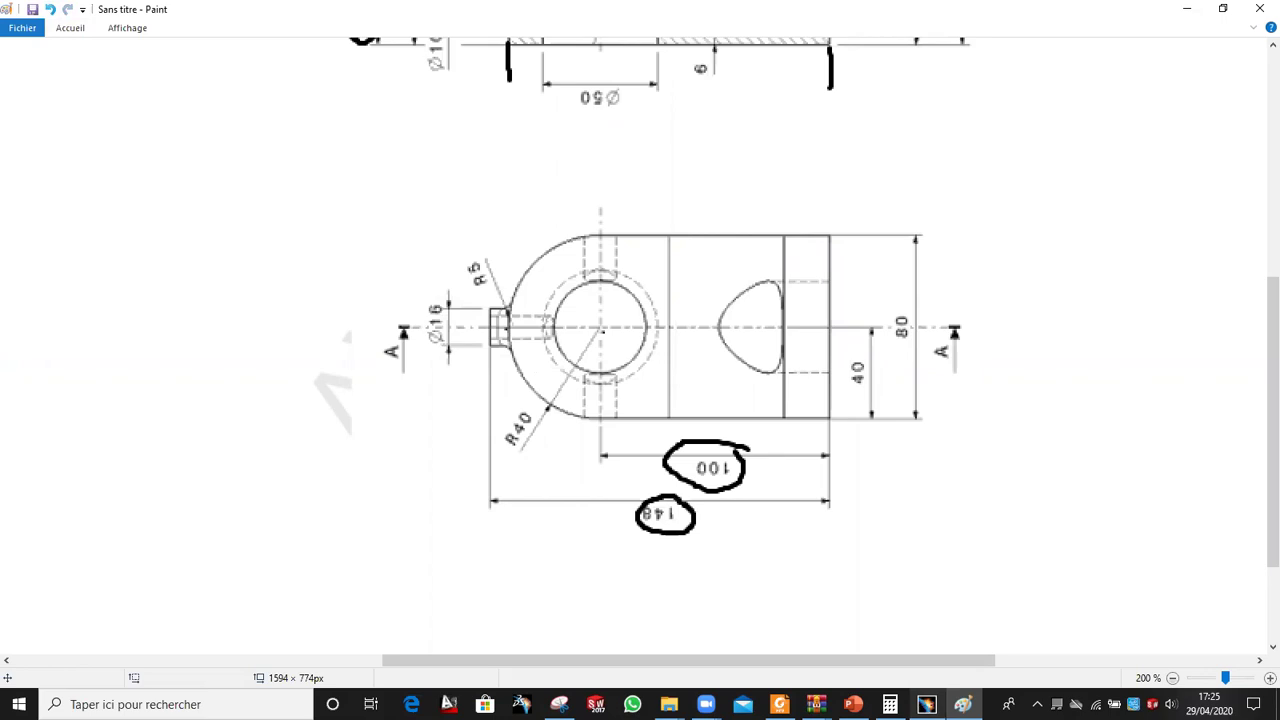
Step: Return to CATIA and create a plane offset 148 mm from the bracket's back face, with the direction reversed toward the rounded end
{"action": "key", "text": "alt+Tab"}
{"action": "middle_click_drag", "start_coordinate": [668, 506], "coordinate": [1024, 365]}
{"action": "left_click", "coordinate": [1116, 445]}
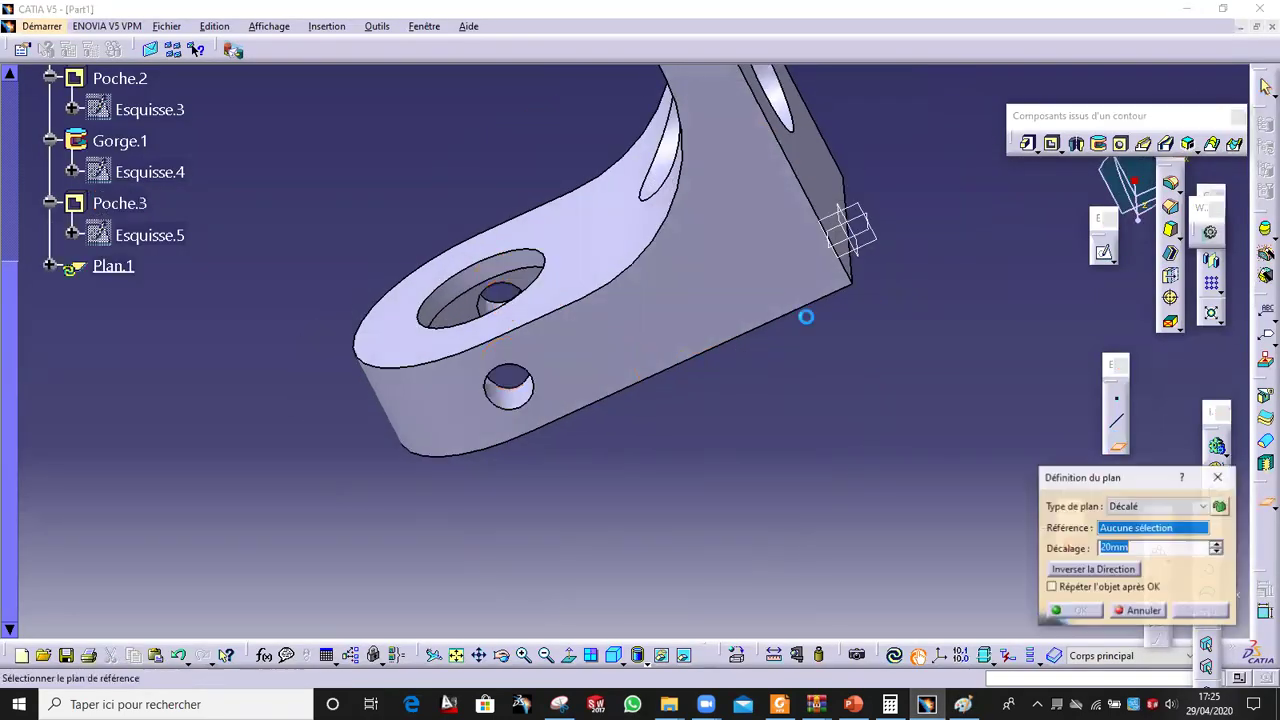
{"action": "middle_click_drag", "start_coordinate": [803, 366], "coordinate": [843, 272]}
{"action": "left_click", "coordinate": [832, 265]}
{"action": "middle_click_drag", "start_coordinate": [674, 251], "coordinate": [960, 512]}
{"action": "left_click", "coordinate": [1068, 567]}
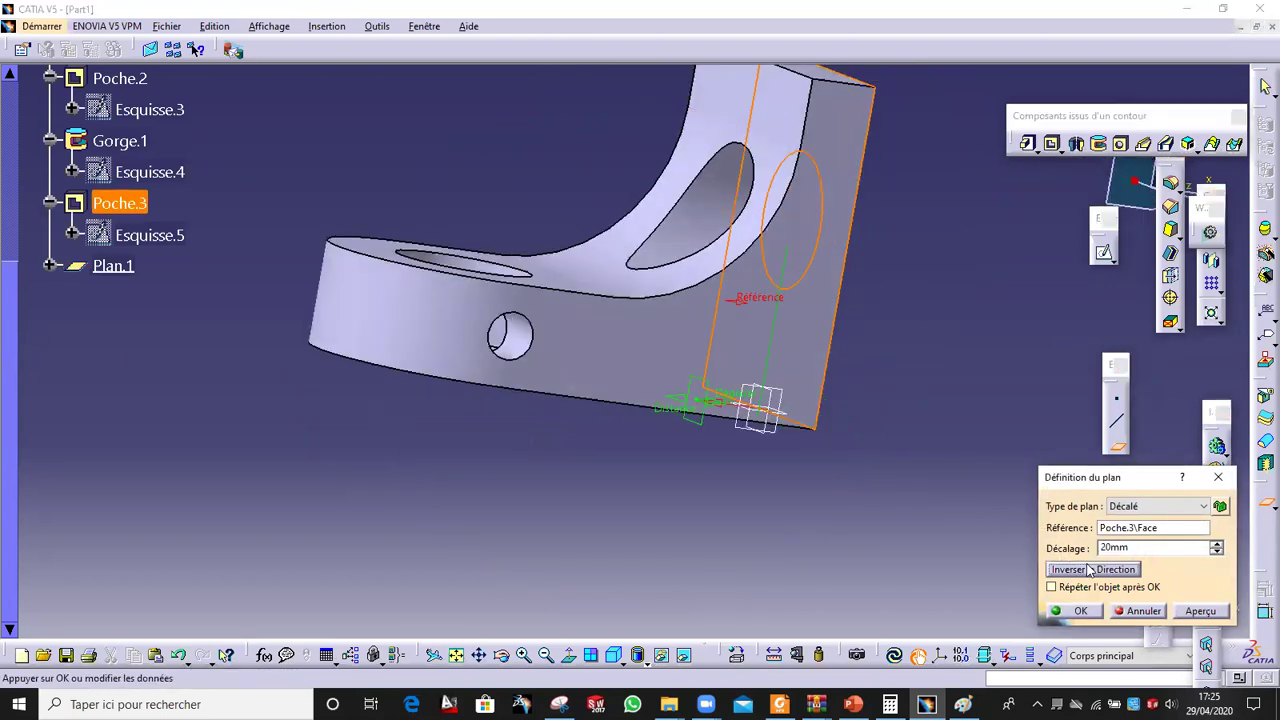
{"action": "type", "text": "148"}
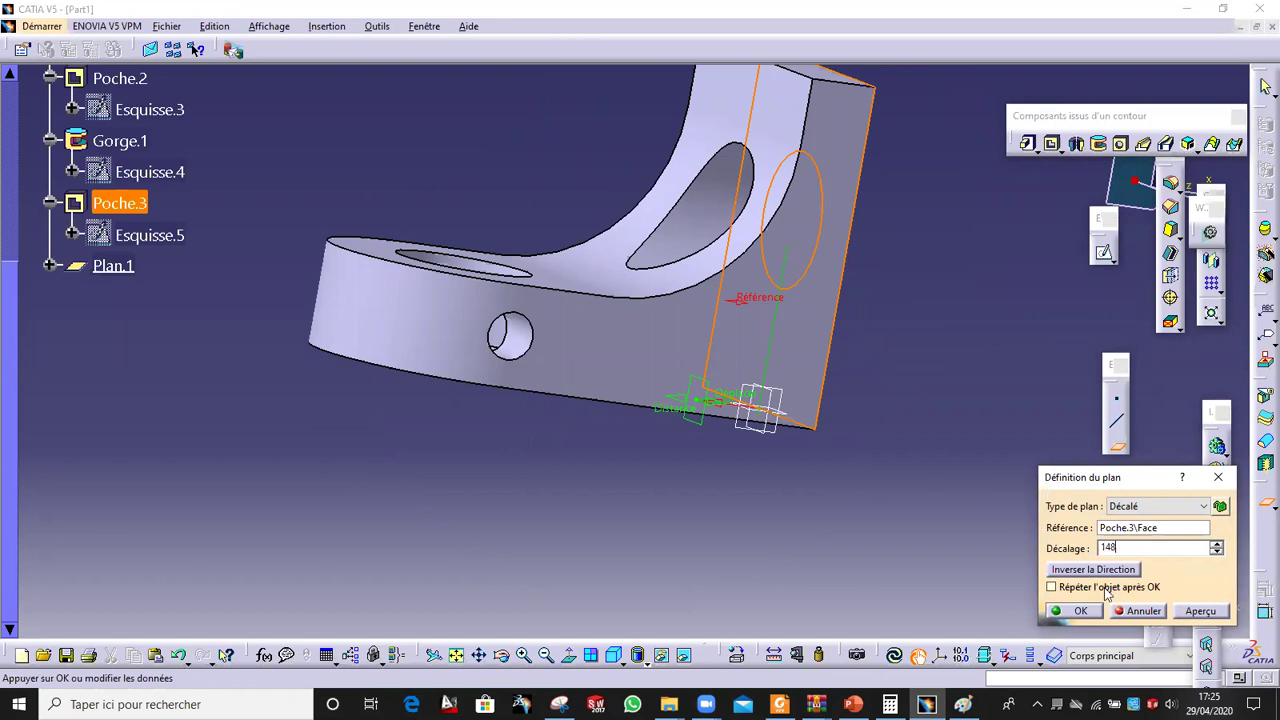
{"action": "left_click", "coordinate": [1203, 610]}
{"action": "left_click", "coordinate": [1075, 610]}
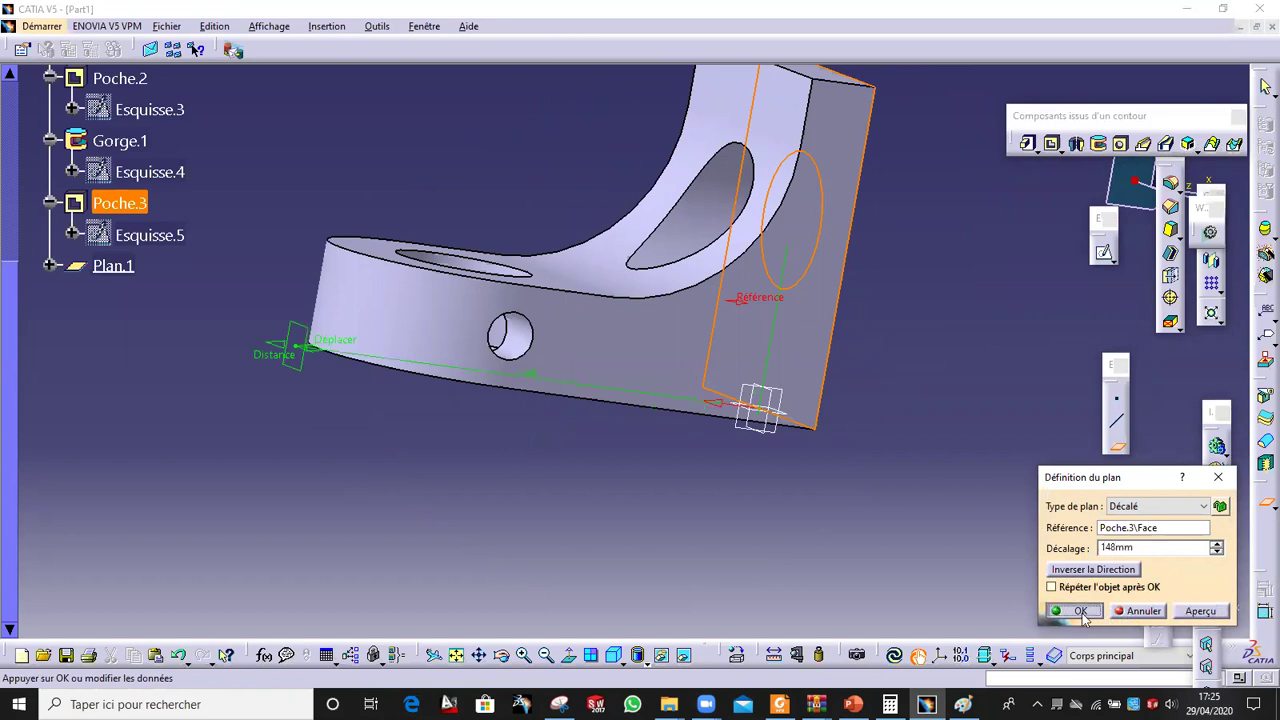
Step: Start a sketch on the new offset plane in front of the base's rounded end
{"action": "middle_click_drag", "start_coordinate": [428, 370], "coordinate": [323, 480]}
{"action": "left_click", "coordinate": [323, 478]}
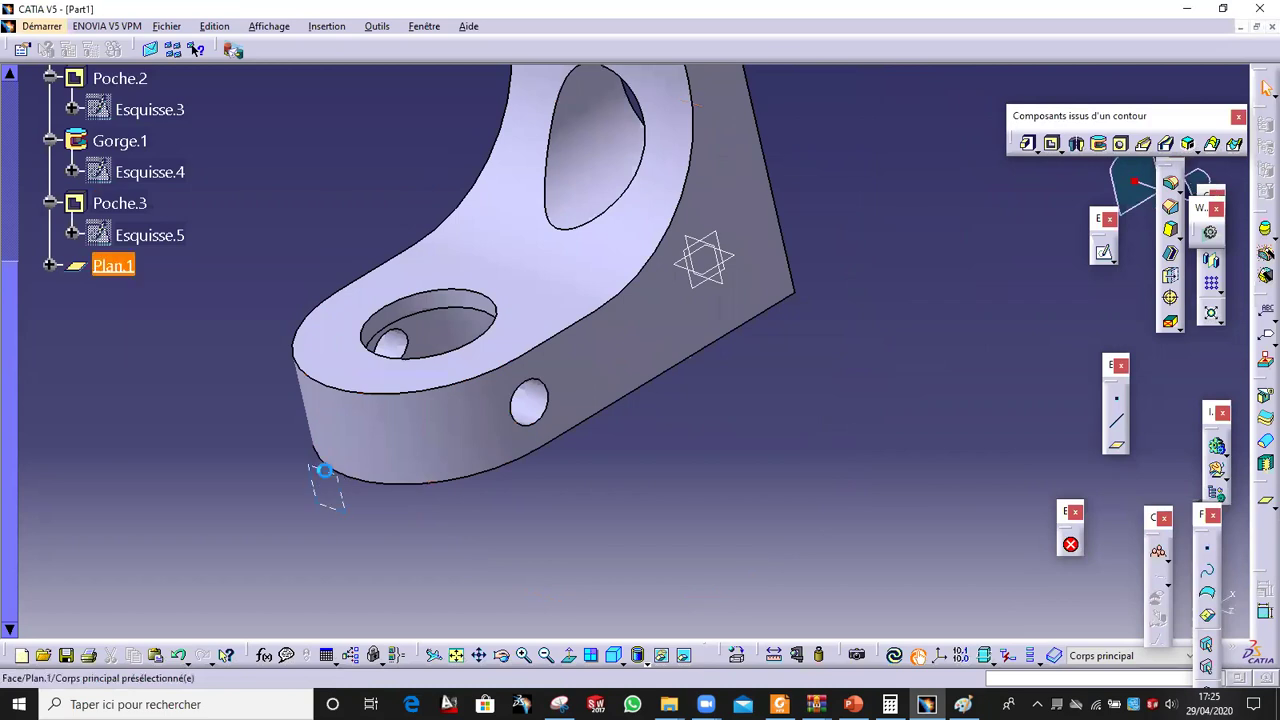
{"action": "left_click", "coordinate": [1103, 252]}
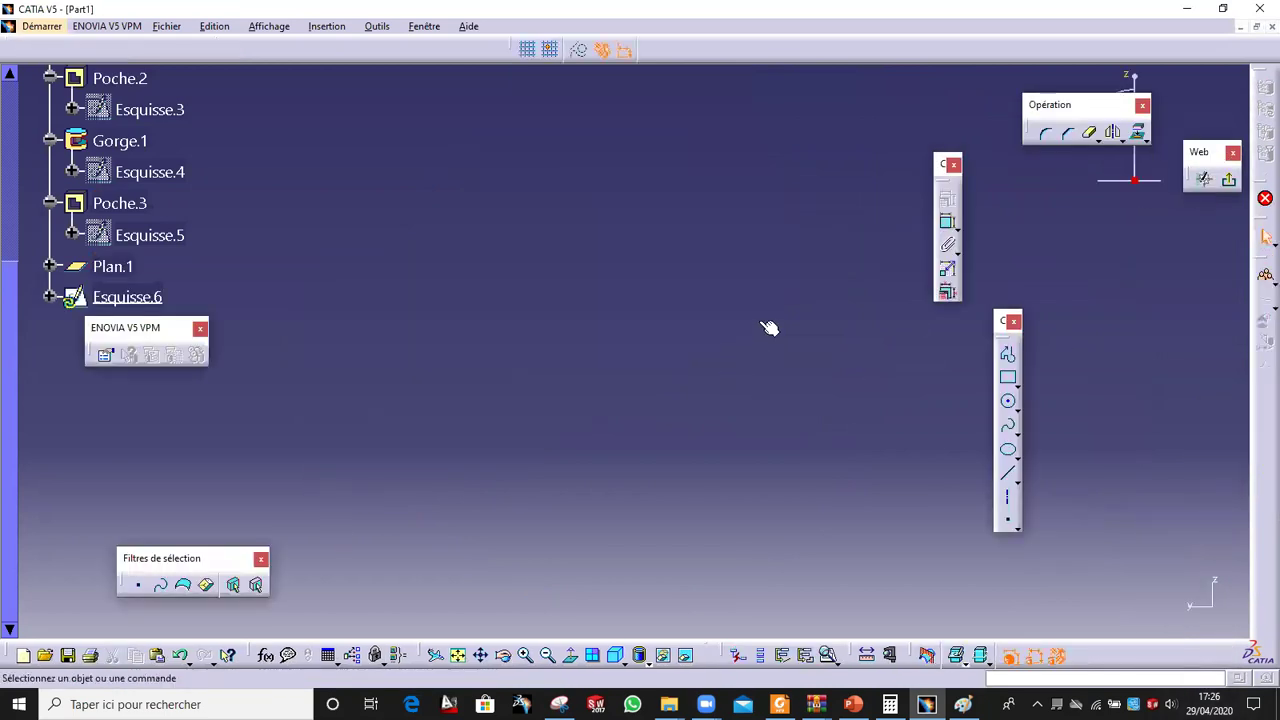
{"action": "middle_click_drag", "start_coordinate": [777, 415], "coordinate": [920, 603]}
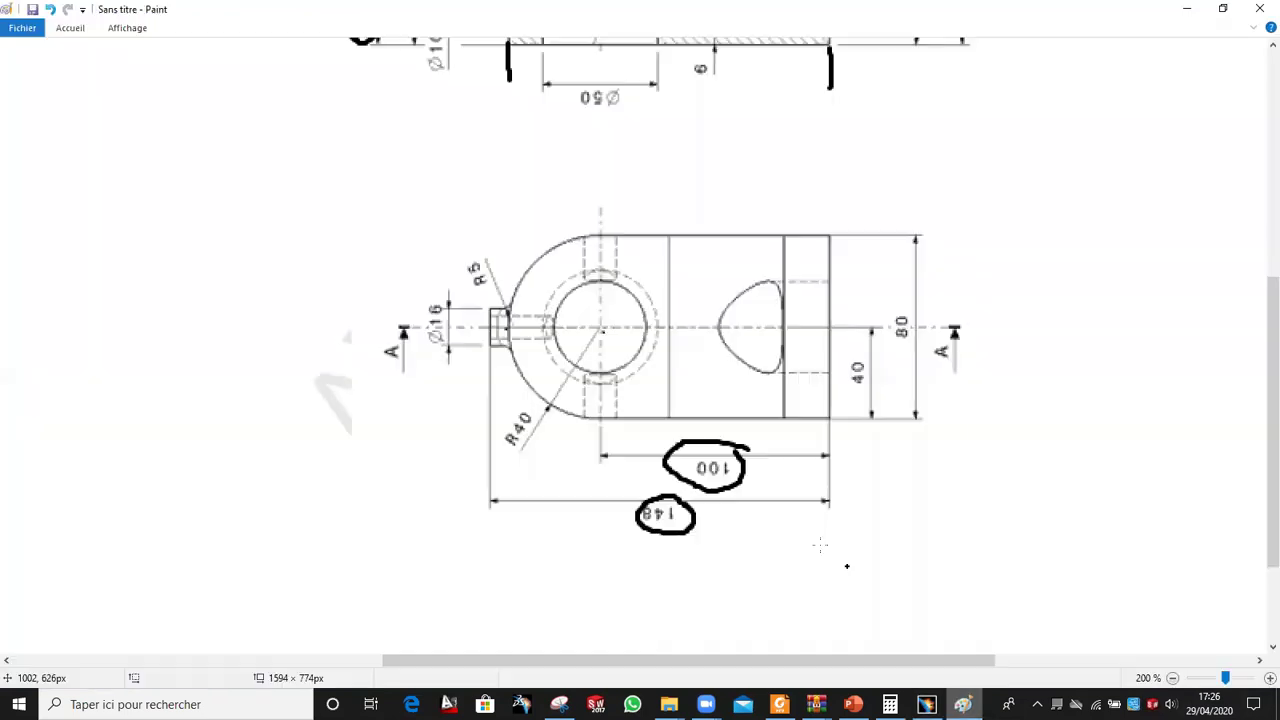
Step: Switch to Paint and circle the Ø16 boss dimension on the plan view
{"action": "left_click", "coordinate": [963, 704]}
{"action": "scroll", "coordinate": [570, 245], "scroll_direction": "up", "scroll_amount": 3}
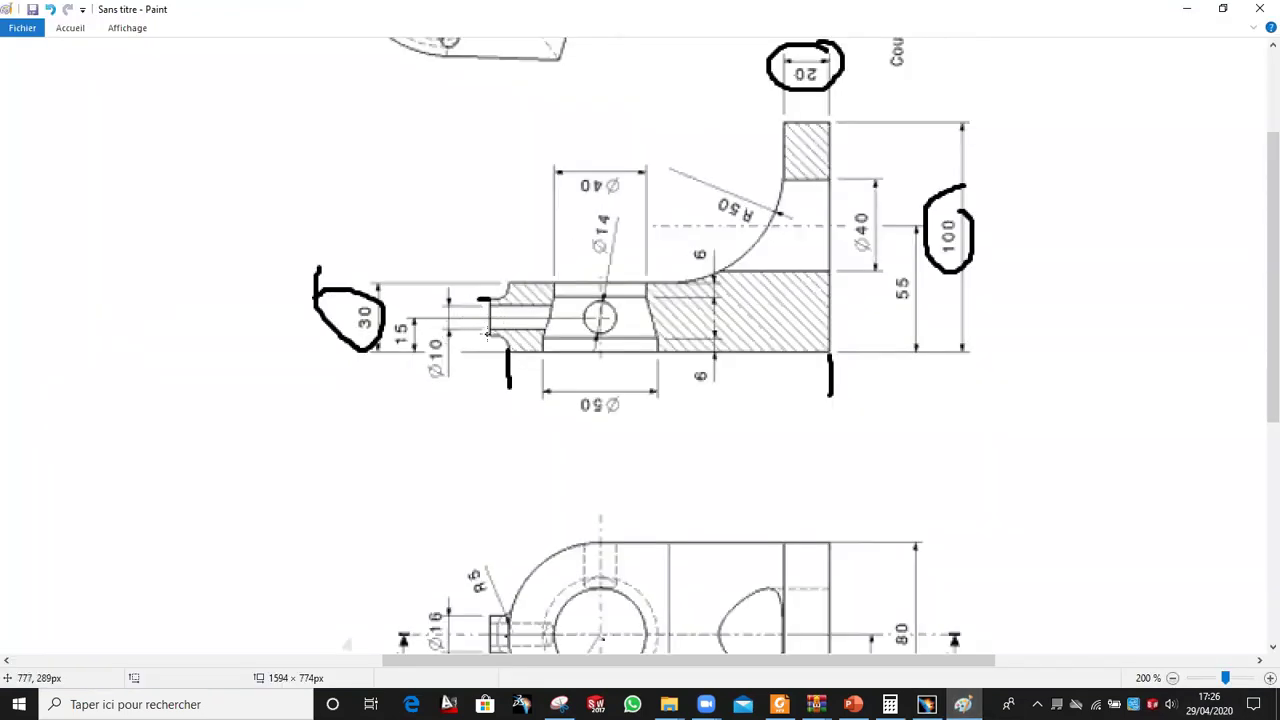
{"action": "scroll", "coordinate": [490, 491], "scroll_direction": "down", "scroll_amount": 2}
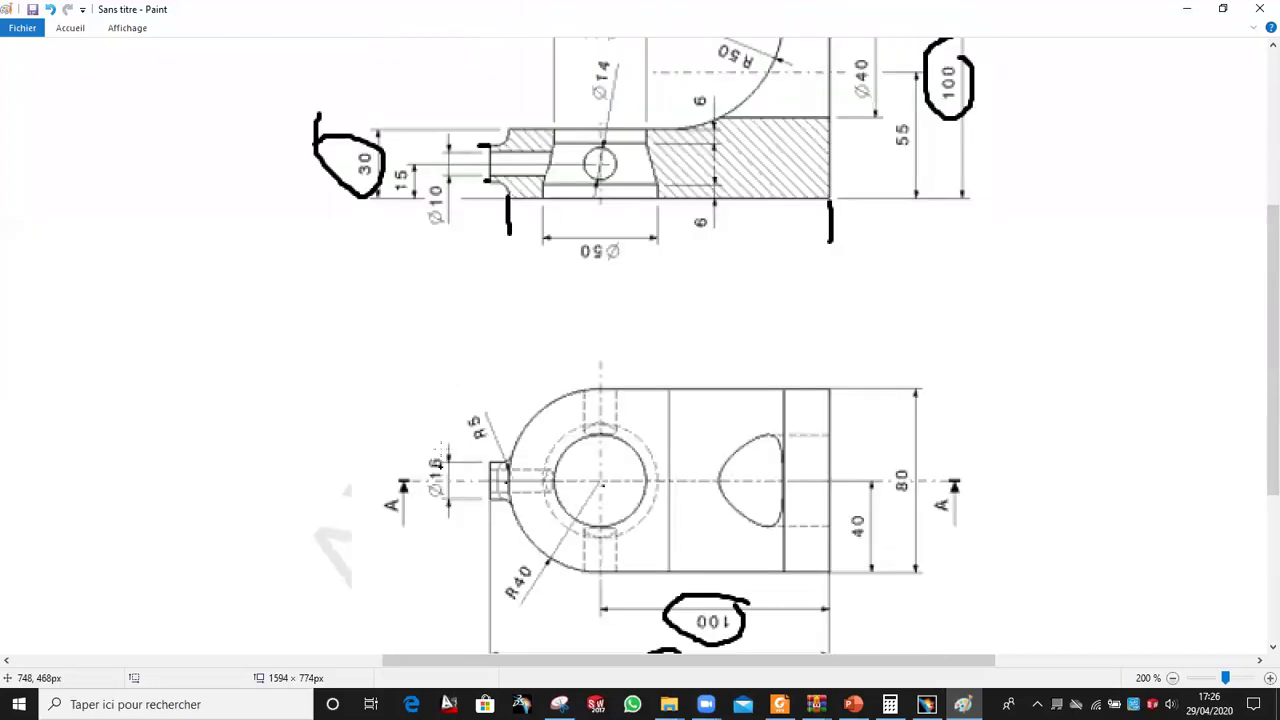
{"action": "mouse_move", "coordinate": [404, 474]}
{"action": "left_mouse_down"}
{"action": "mouse_move", "coordinate": [446, 522]}
{"action": "mouse_move", "coordinate": [456, 448]}
{"action": "mouse_move", "coordinate": [410, 436]}
{"action": "left_mouse_up"}
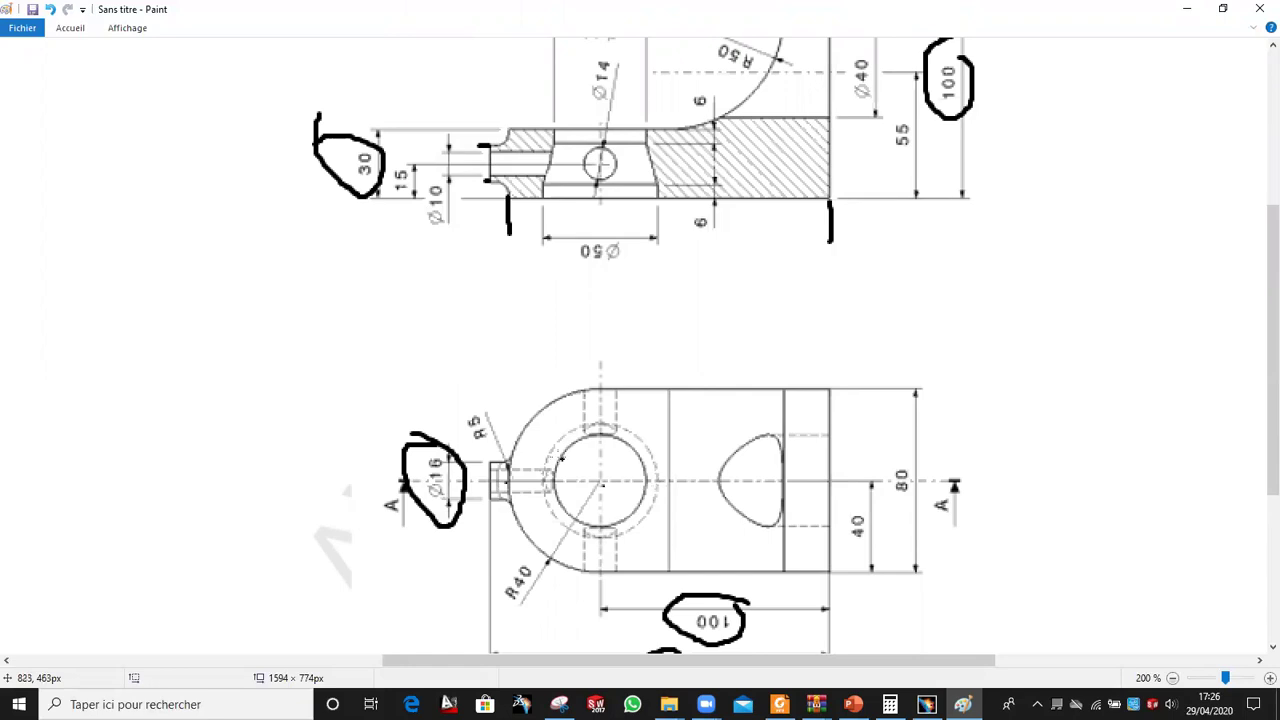
Step: Return to CATIA and draw a circle centred on the horizontal axis, within the outline of the base's rounded end
{"action": "mouse_move", "coordinate": [926, 704]}
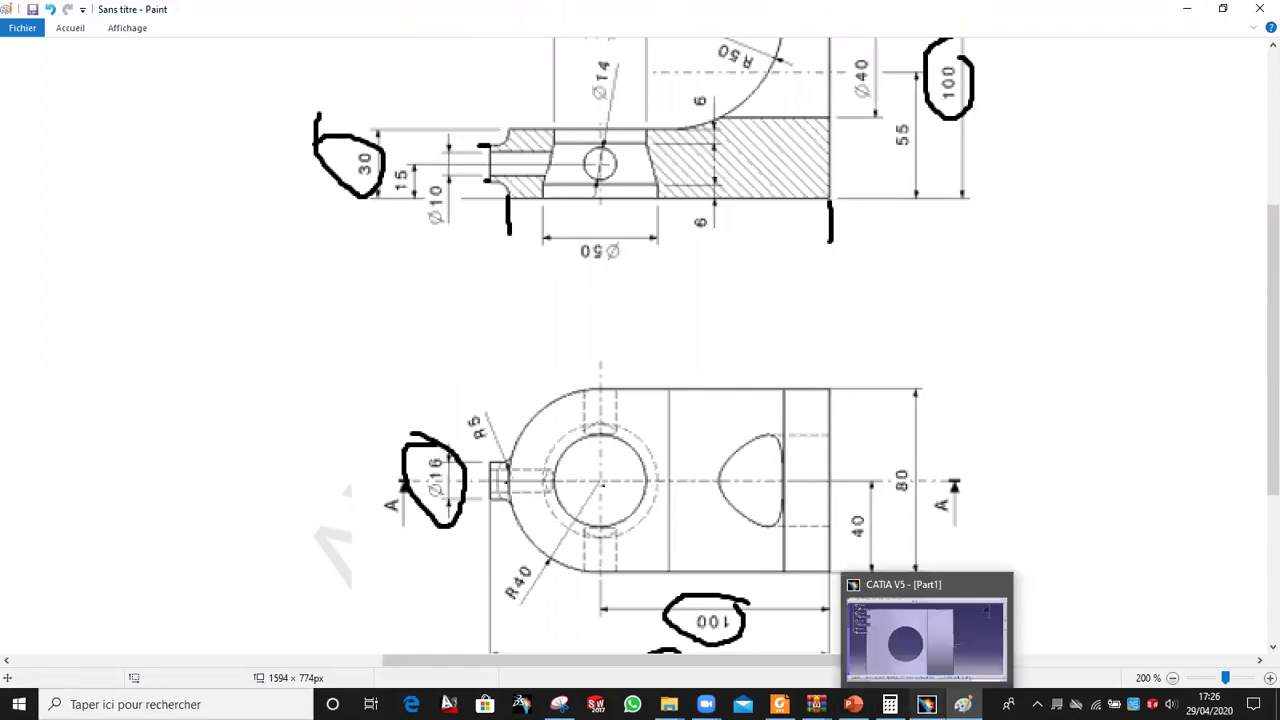
{"action": "left_click", "coordinate": [926, 630]}
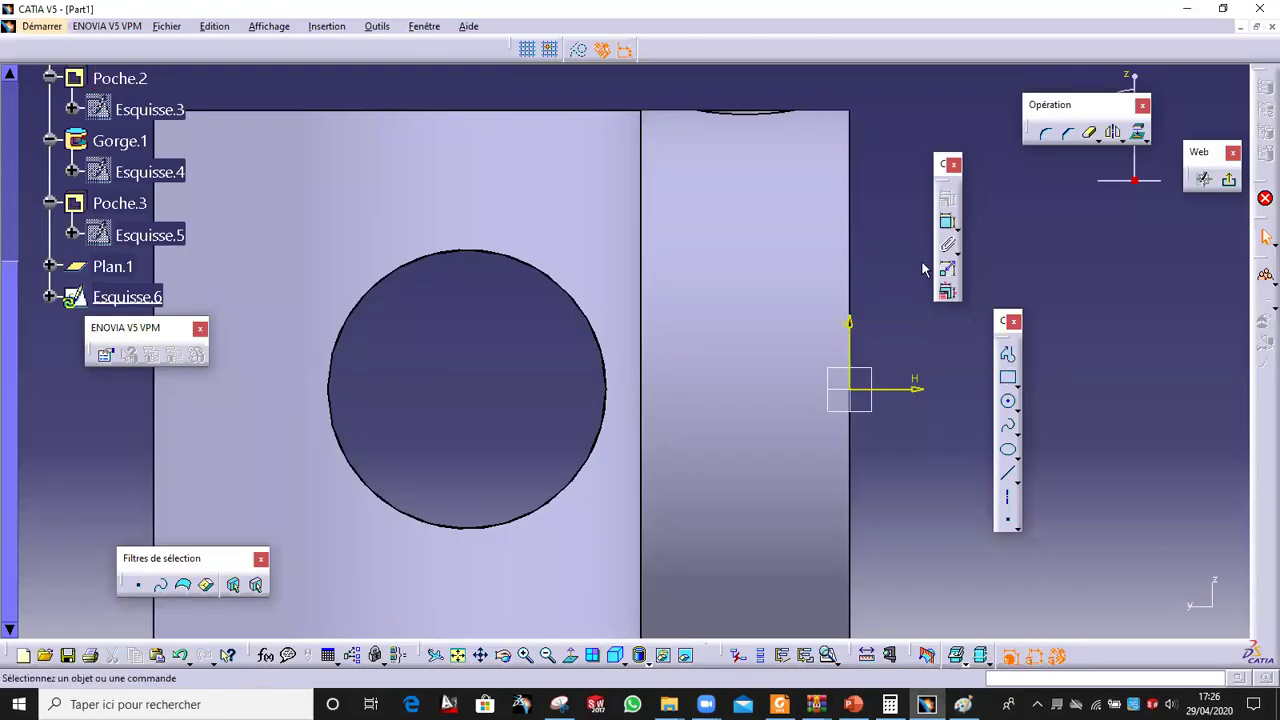
{"action": "left_click", "coordinate": [947, 222]}
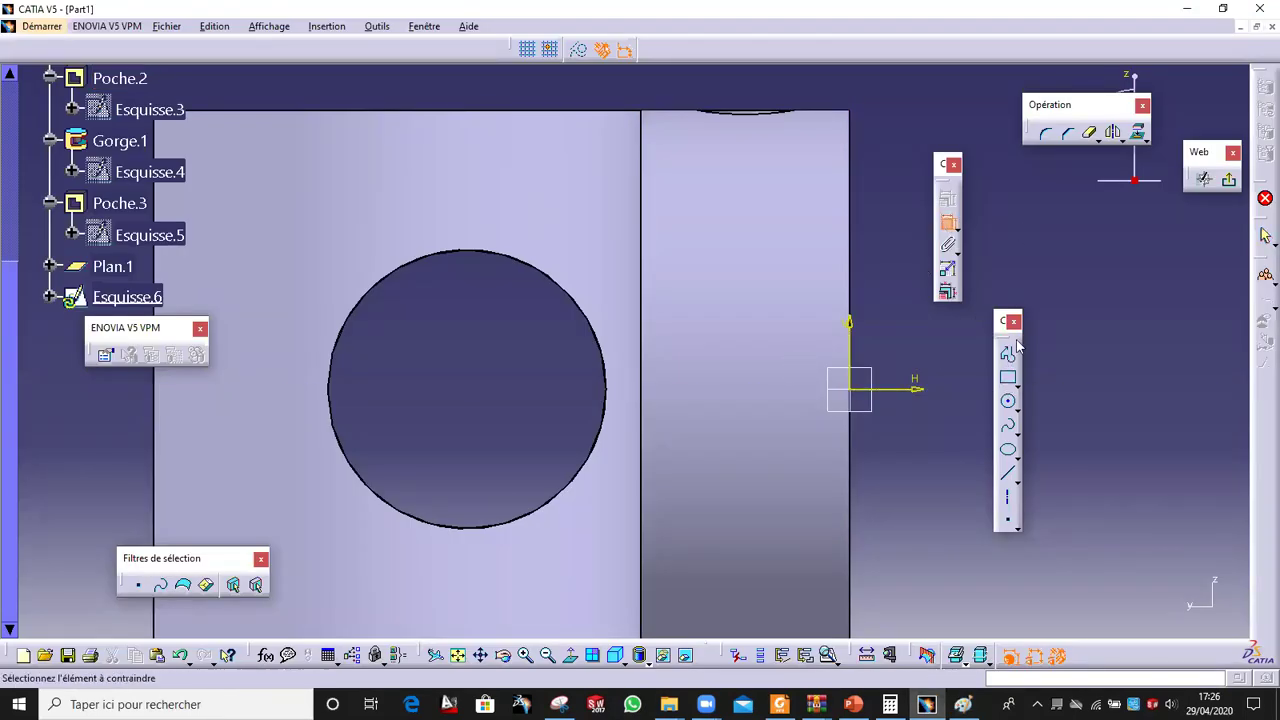
{"action": "left_click", "coordinate": [1008, 401]}
{"action": "left_click", "coordinate": [768, 384]}
{"action": "left_click", "coordinate": [794, 338]}
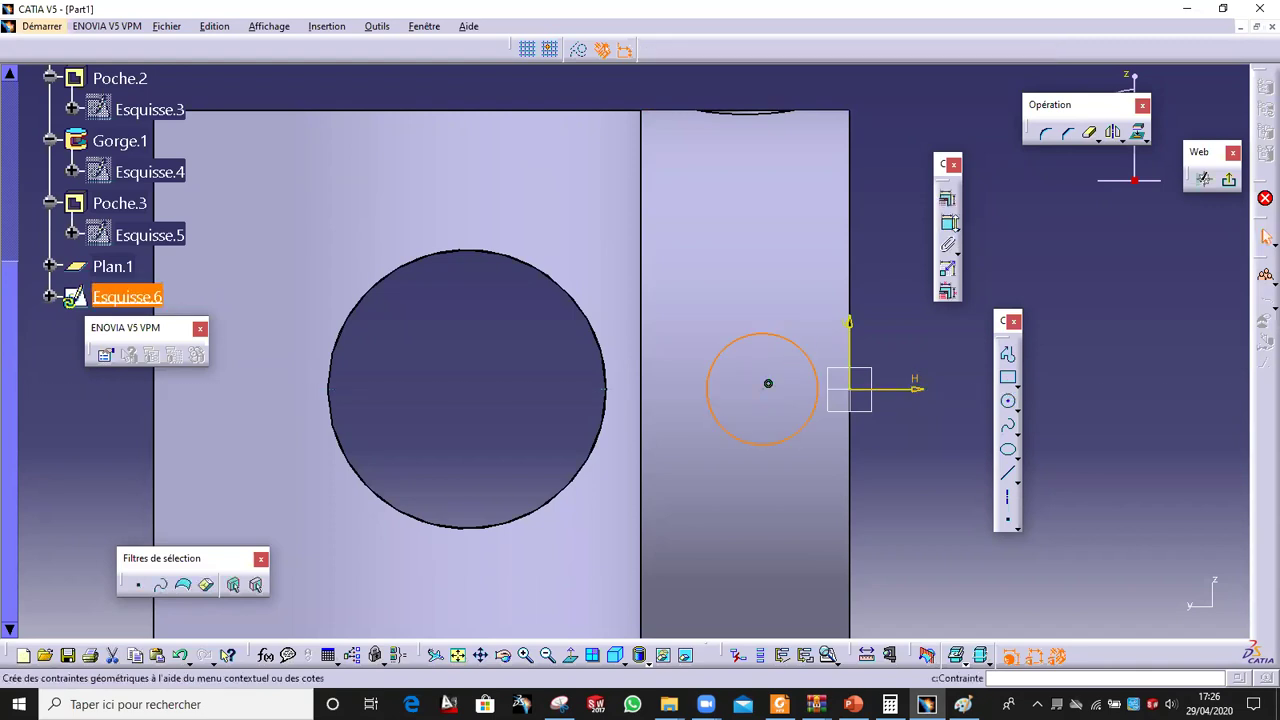
Step: Dimension the circle's diameter and set it to 16 mm
{"action": "left_click", "coordinate": [915, 290]}
{"action": "double_click", "coordinate": [915, 288]}
{"action": "type", "text": "16"}
{"action": "key", "text": "Return"}
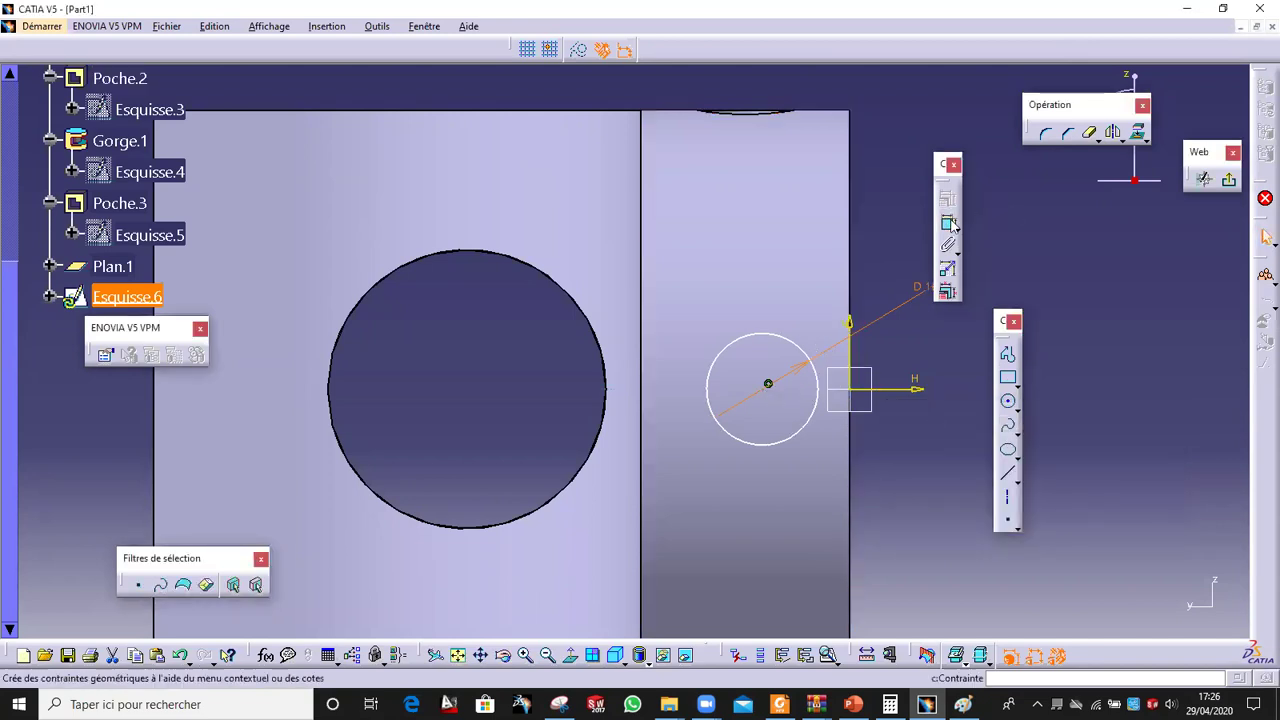
Step: Dimension the distance from the circle's centre to the vertical axis at the base's underside and set it to 15 mm
{"action": "left_click", "coordinate": [862, 290]}
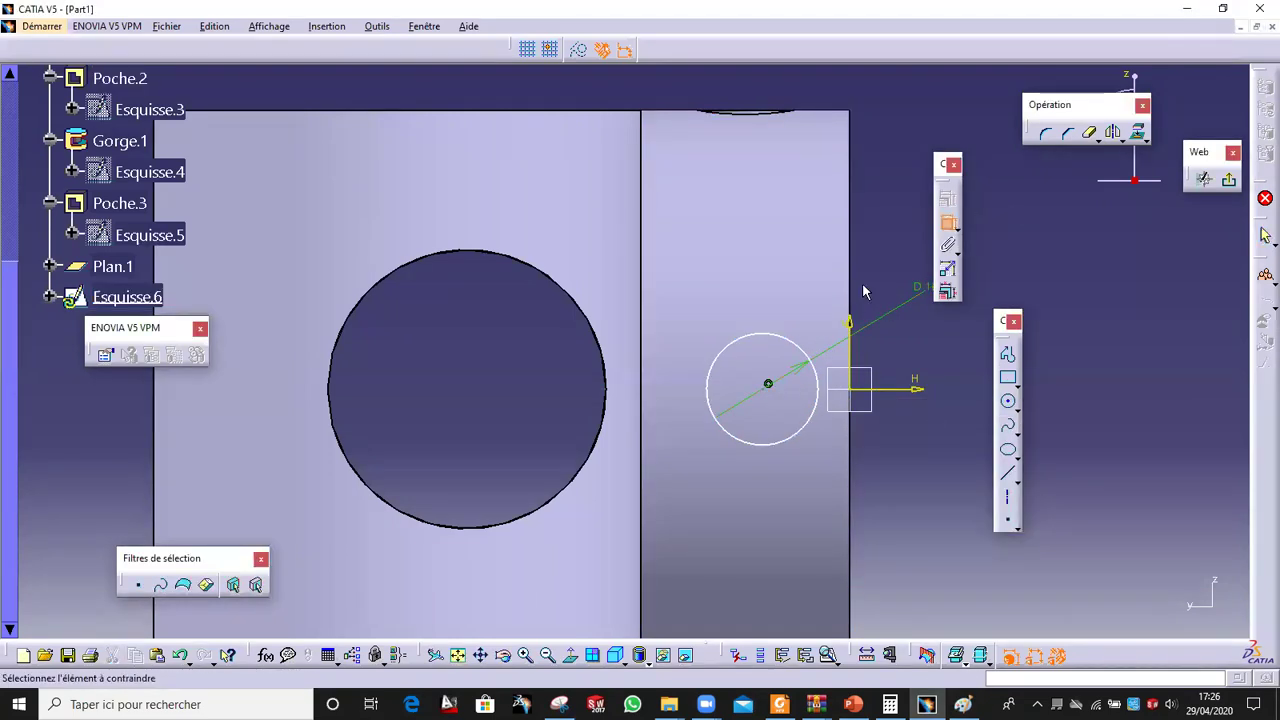
{"action": "left_click", "coordinate": [768, 384]}
{"action": "left_click", "coordinate": [908, 479]}
{"action": "double_click", "coordinate": [908, 479]}
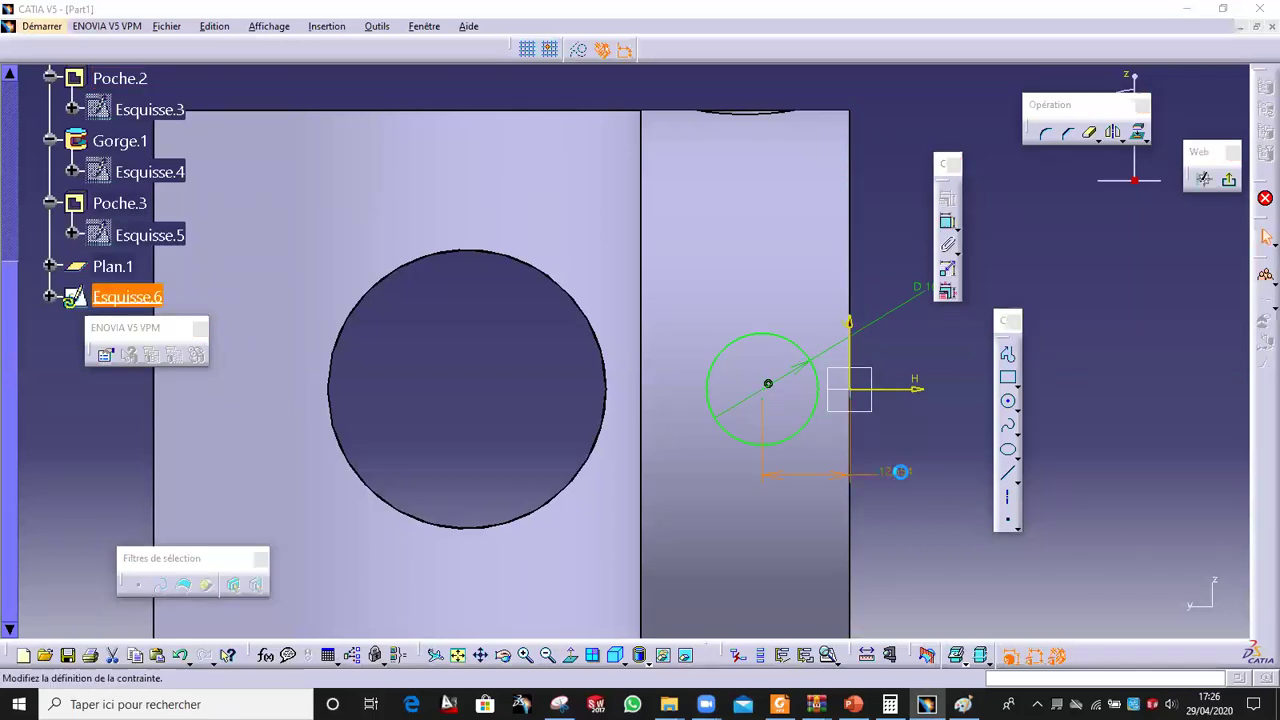
{"action": "type", "text": "15"}
{"action": "left_click", "coordinate": [1067, 503]}
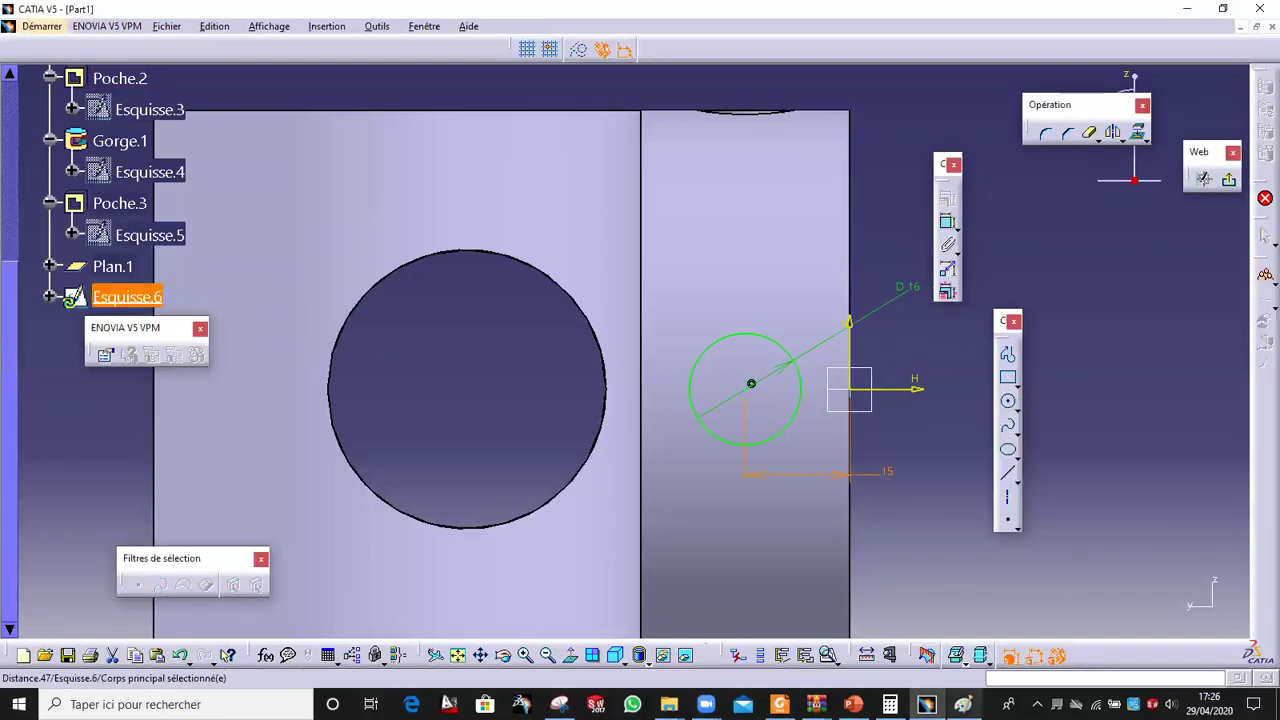
Step: Switch to Paint to circle the 15 height dimension on the section view, and return to CATIA to exit the sketch
{"action": "key", "text": "alt+Tab"}
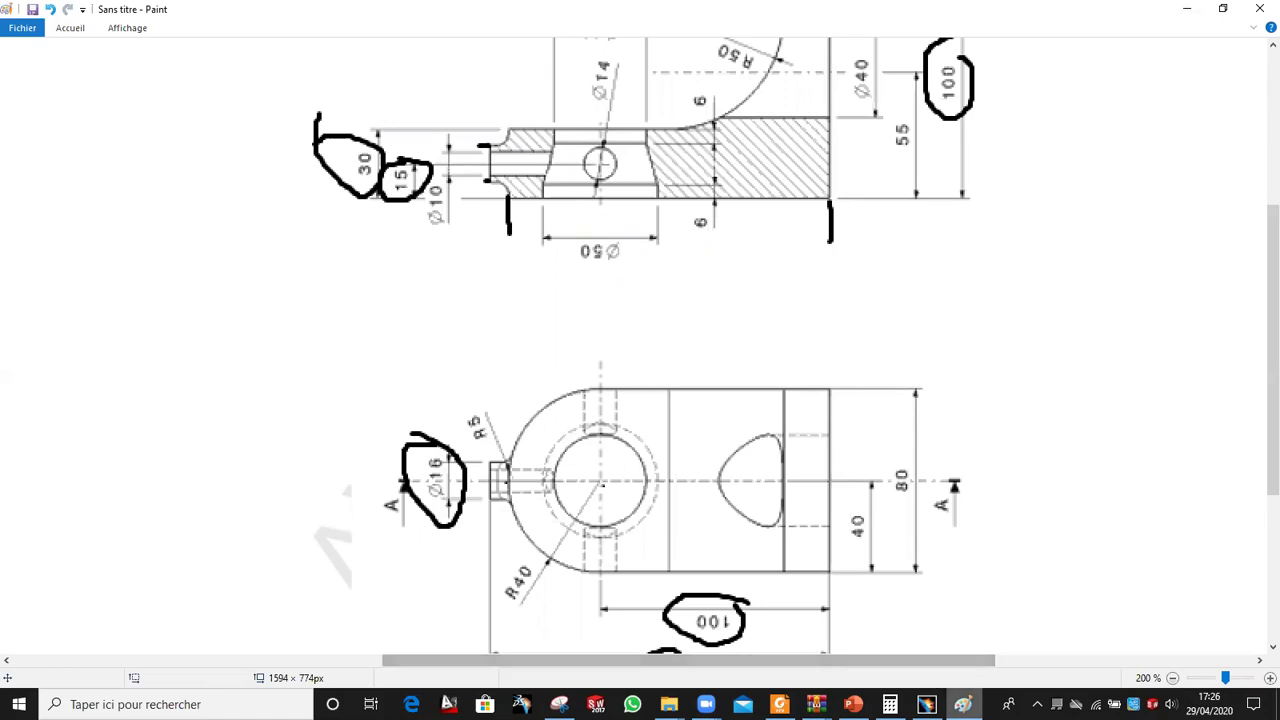
{"action": "left_click", "coordinate": [926, 704]}
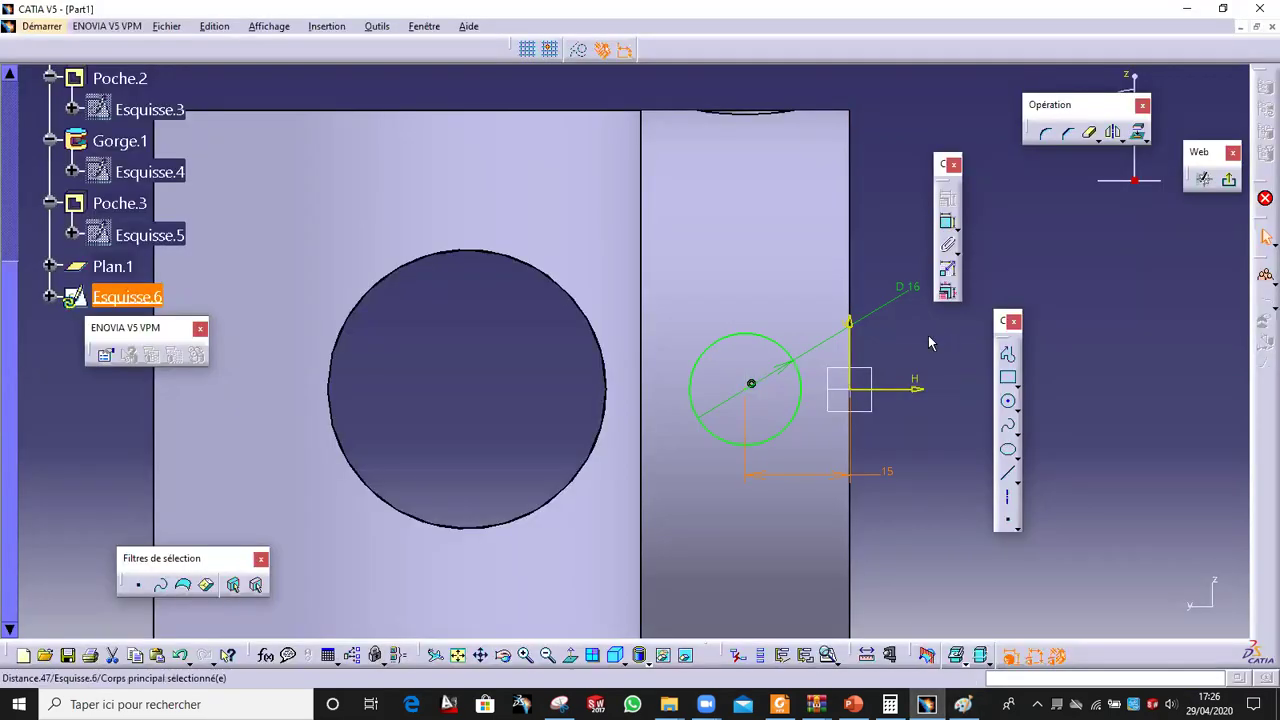
{"action": "left_click", "coordinate": [1228, 179]}
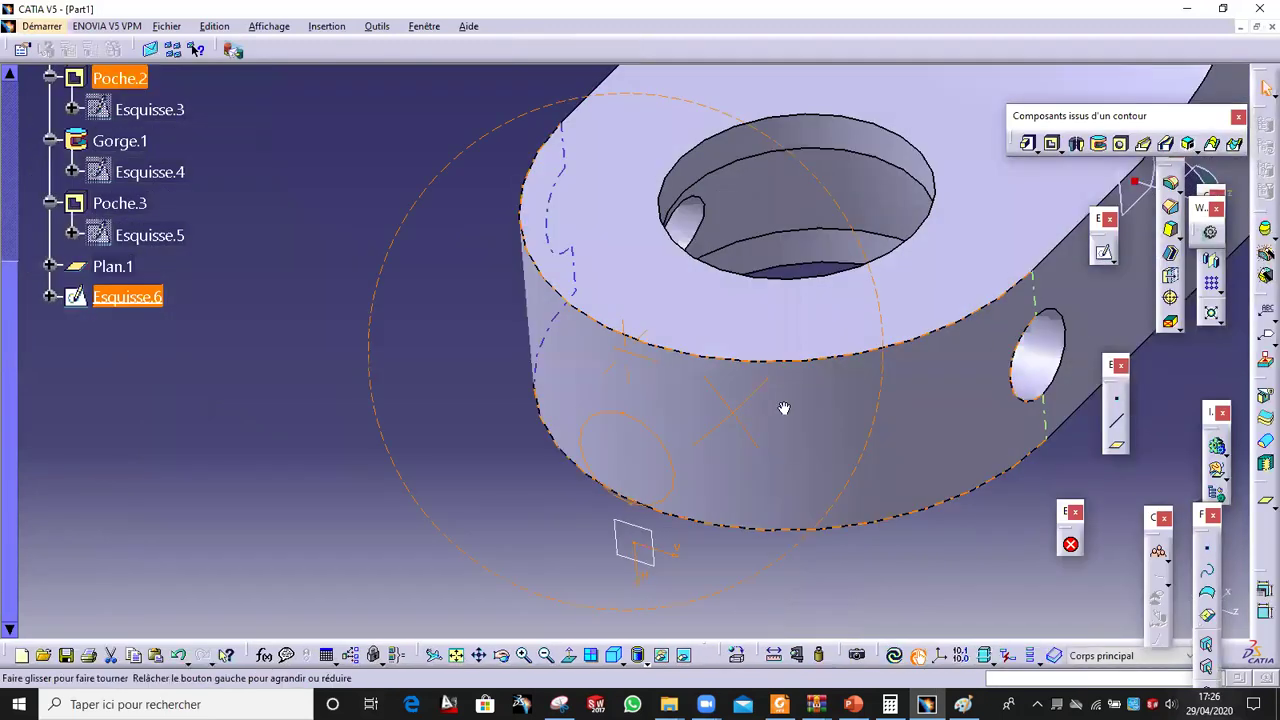
Step: Extrude the 16 mm circle with the limit type Jusqu'à la surface, up to the base's rounded side face
{"action": "left_click", "coordinate": [1027, 145]}
{"action": "middle_click_drag", "start_coordinate": [765, 455], "coordinate": [575, 460]}
{"action": "left_click", "coordinate": [1070, 193]}
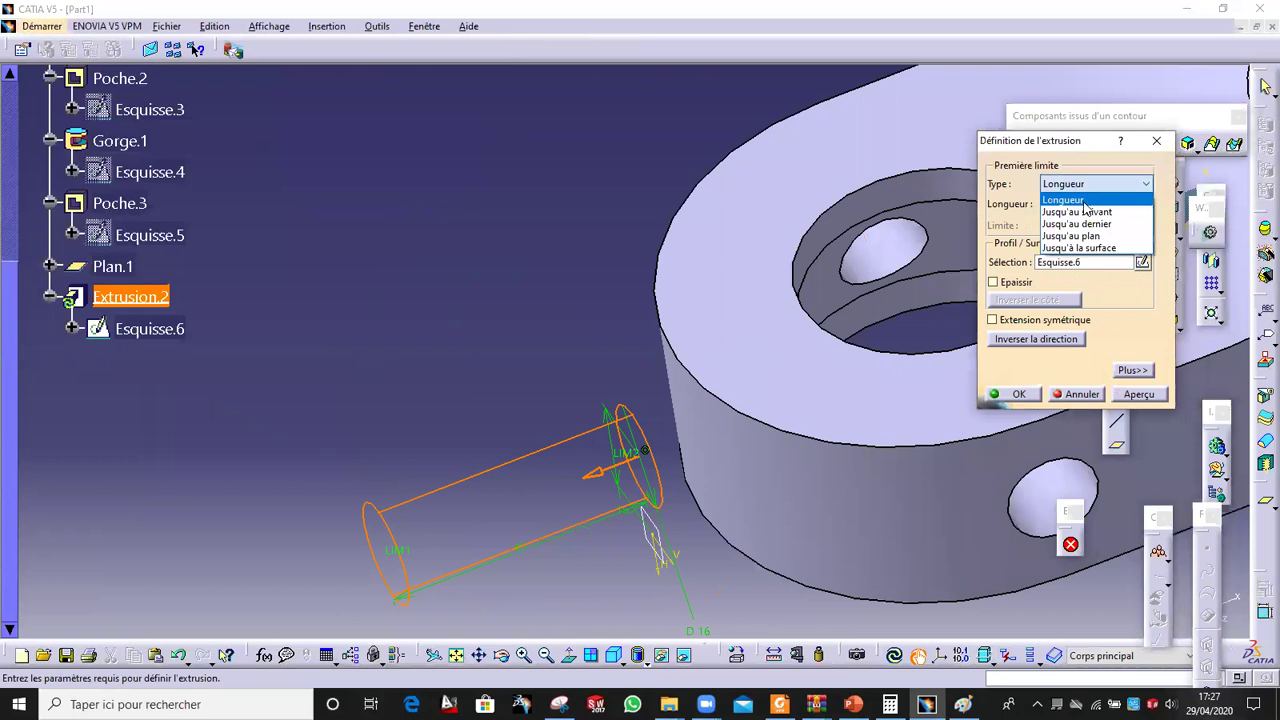
{"action": "left_click", "coordinate": [1090, 251]}
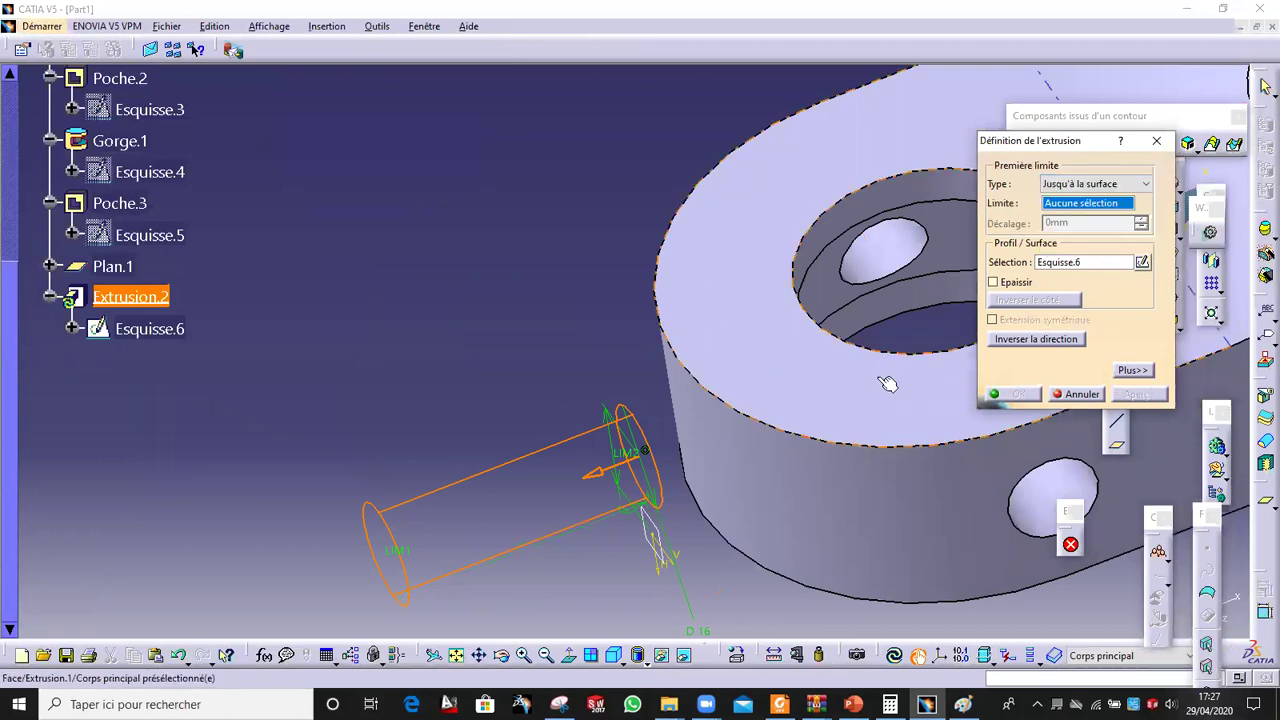
{"action": "left_click", "coordinate": [729, 460]}
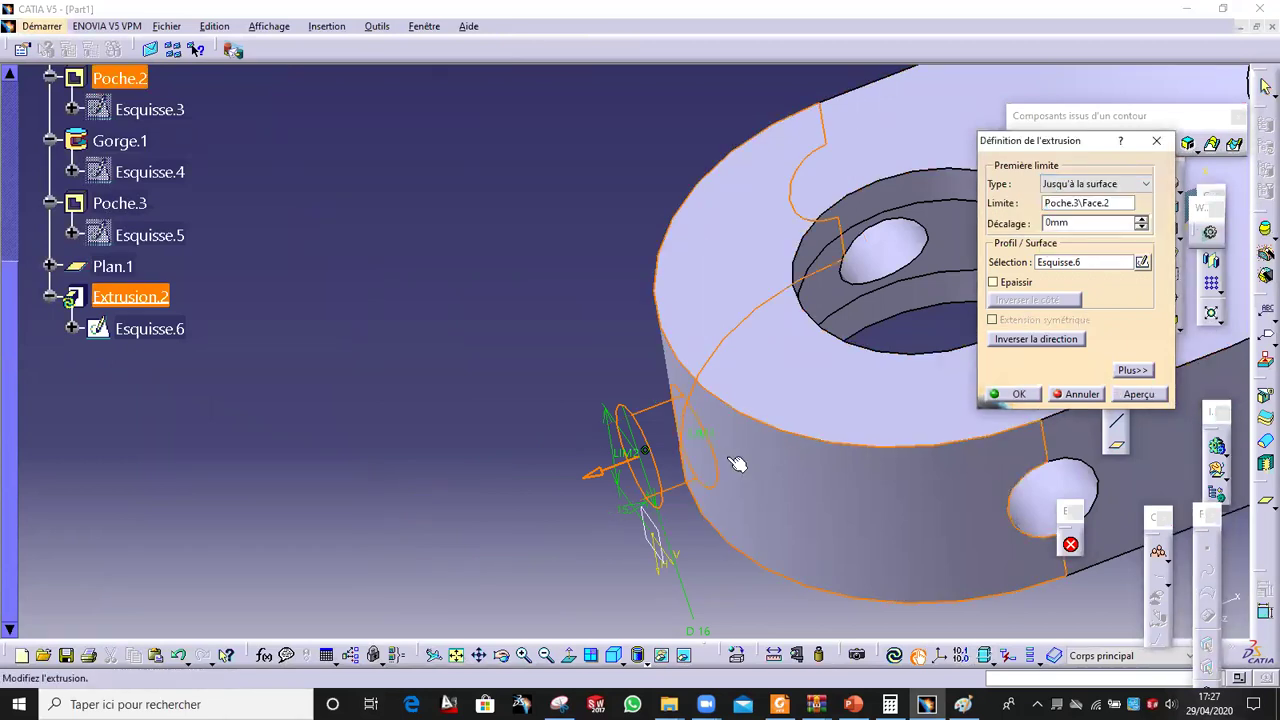
{"action": "left_click", "coordinate": [1137, 395]}
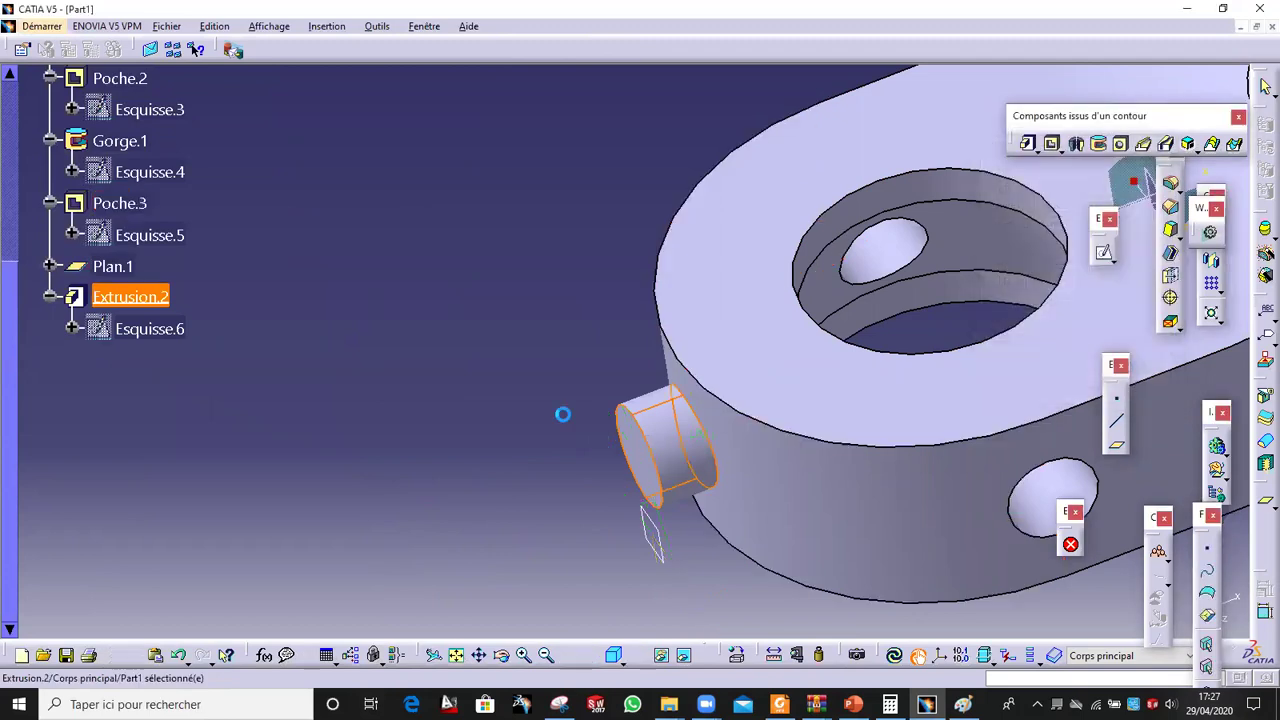
Step: Fillet the edge where the boss meets the rounded face with a 5 mm radius, marking the R5 callout in the Paint drawing
{"action": "middle_click_drag", "start_coordinate": [686, 366], "coordinate": [1034, 283]}
{"action": "left_click", "coordinate": [1171, 184]}
{"action": "left_click", "coordinate": [700, 487]}
{"action": "left_click", "coordinate": [962, 704]}
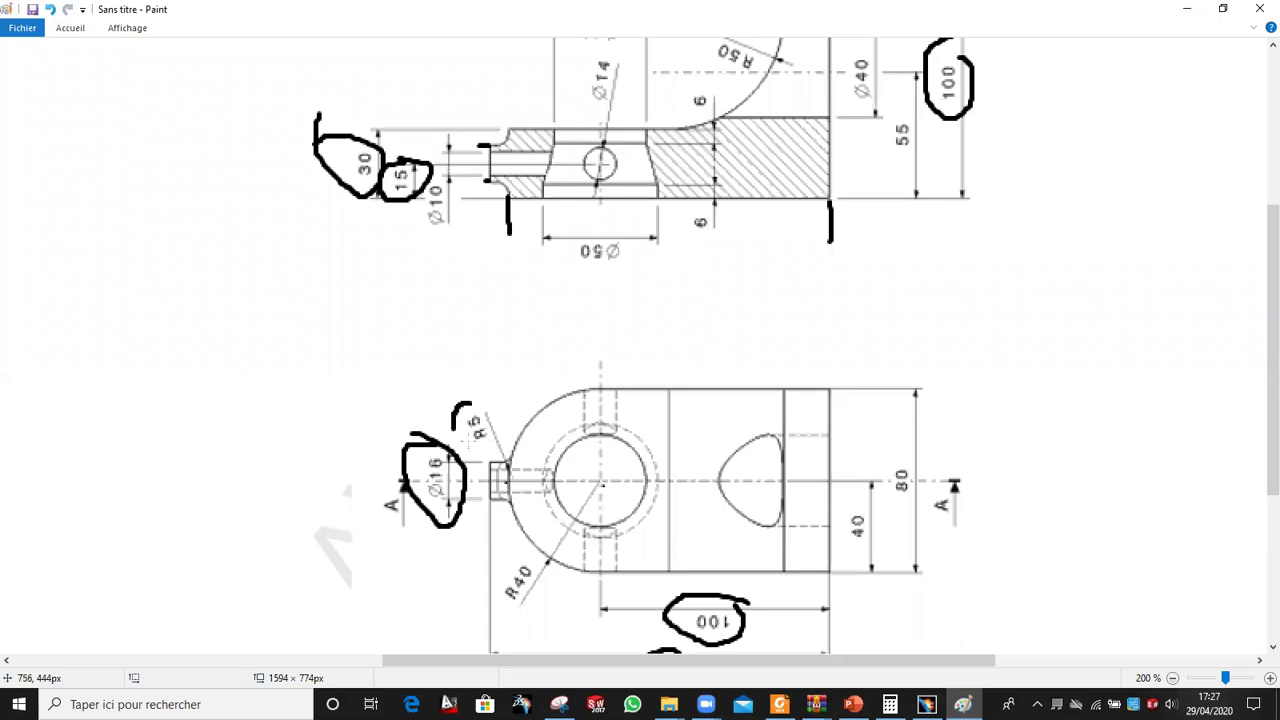
{"action": "left_click", "coordinate": [926, 704]}
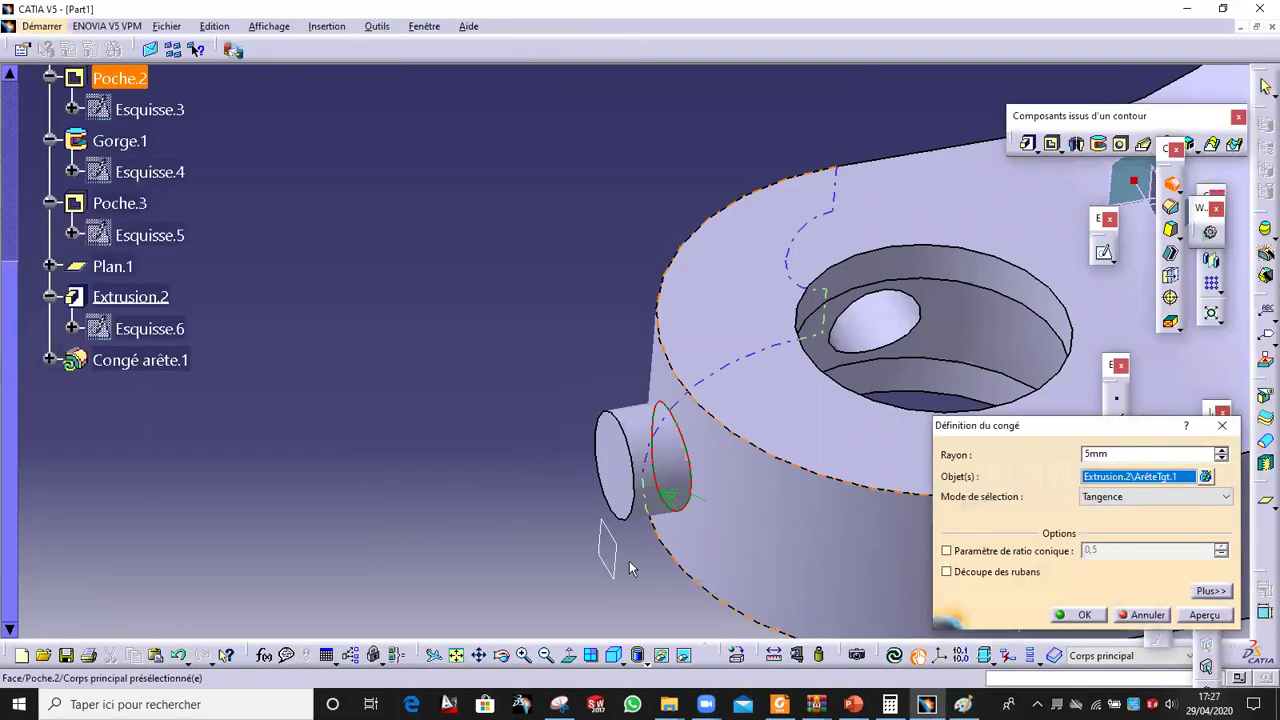
{"action": "left_click", "coordinate": [1140, 453]}
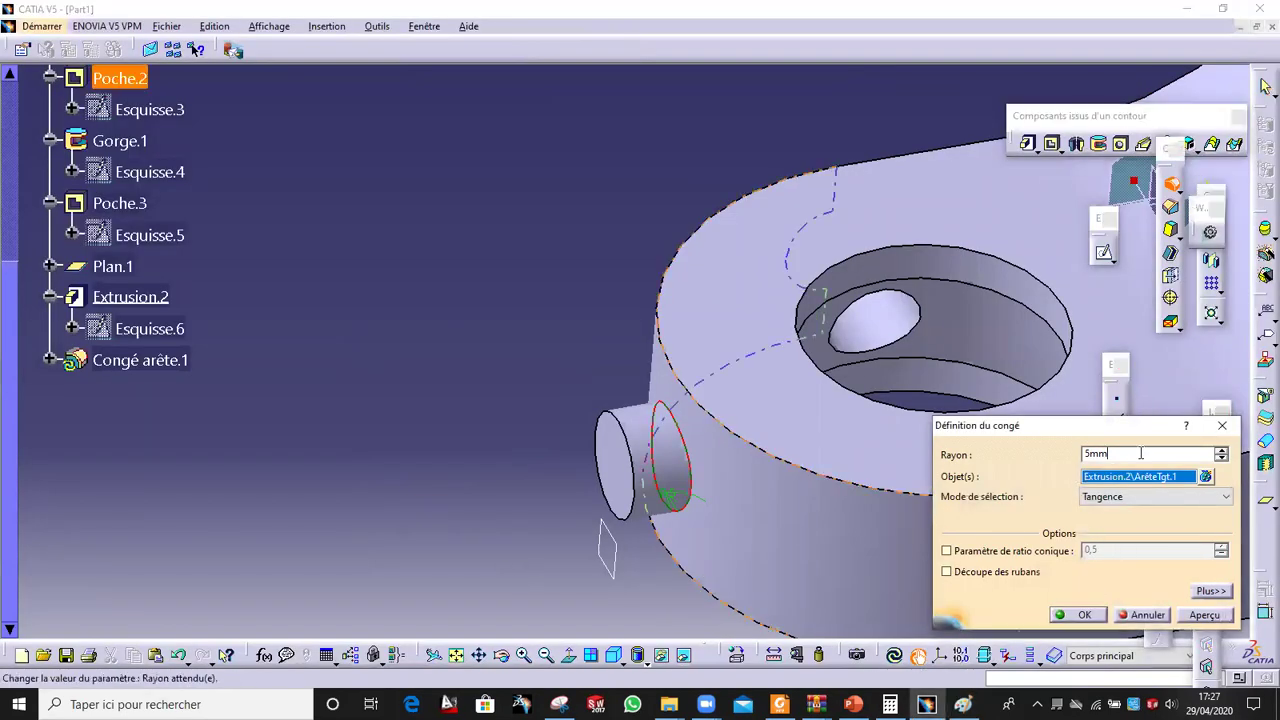
{"action": "left_click", "coordinate": [1205, 615]}
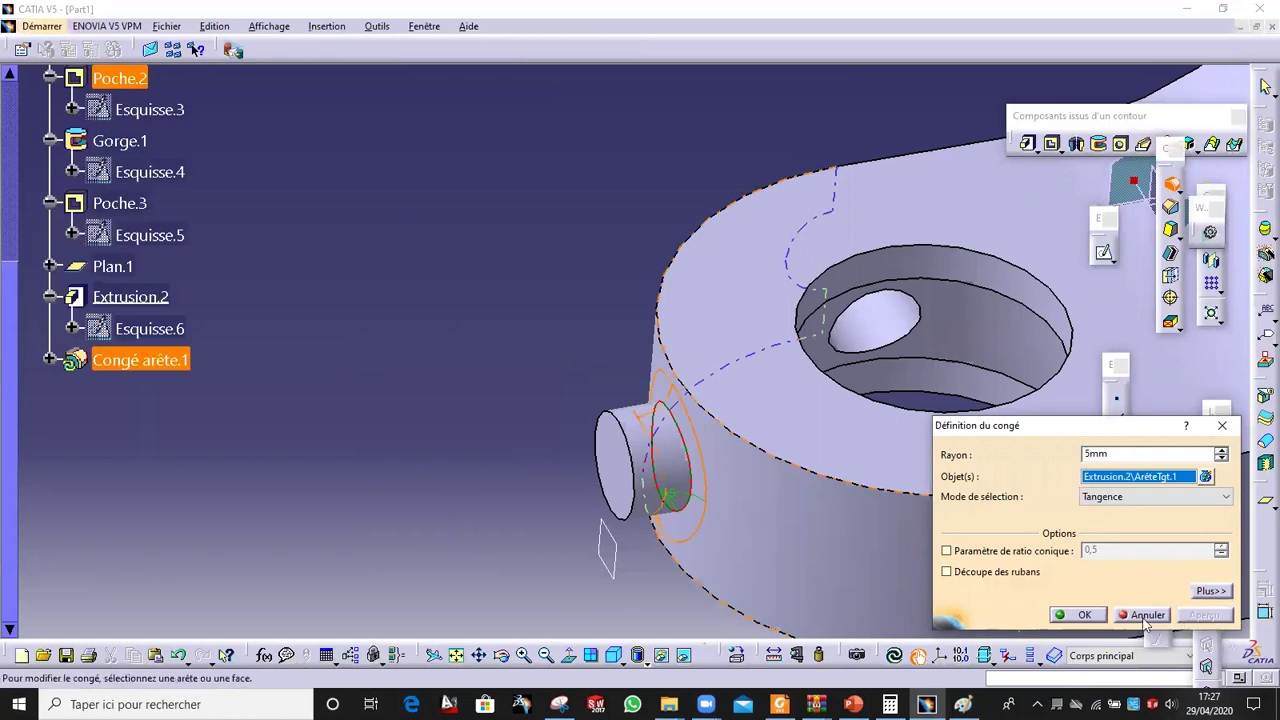
{"action": "left_click", "coordinate": [1090, 614]}
Step: Start a sketch in the plane of the boss's end face and mark the boss's bore on the section view in Paint
{"action": "mouse_move", "coordinate": [760, 440]}
{"action": "middle_mouse_down"}
{"action": "mouse_move", "coordinate": [892, 479]}
{"action": "mouse_move", "coordinate": [609, 526]}
{"action": "mouse_move", "coordinate": [640, 520]}
{"action": "mouse_move", "coordinate": [786, 314]}
{"action": "mouse_move", "coordinate": [751, 423]}
{"action": "middle_mouse_up"}
{"action": "left_click", "coordinate": [751, 423]}
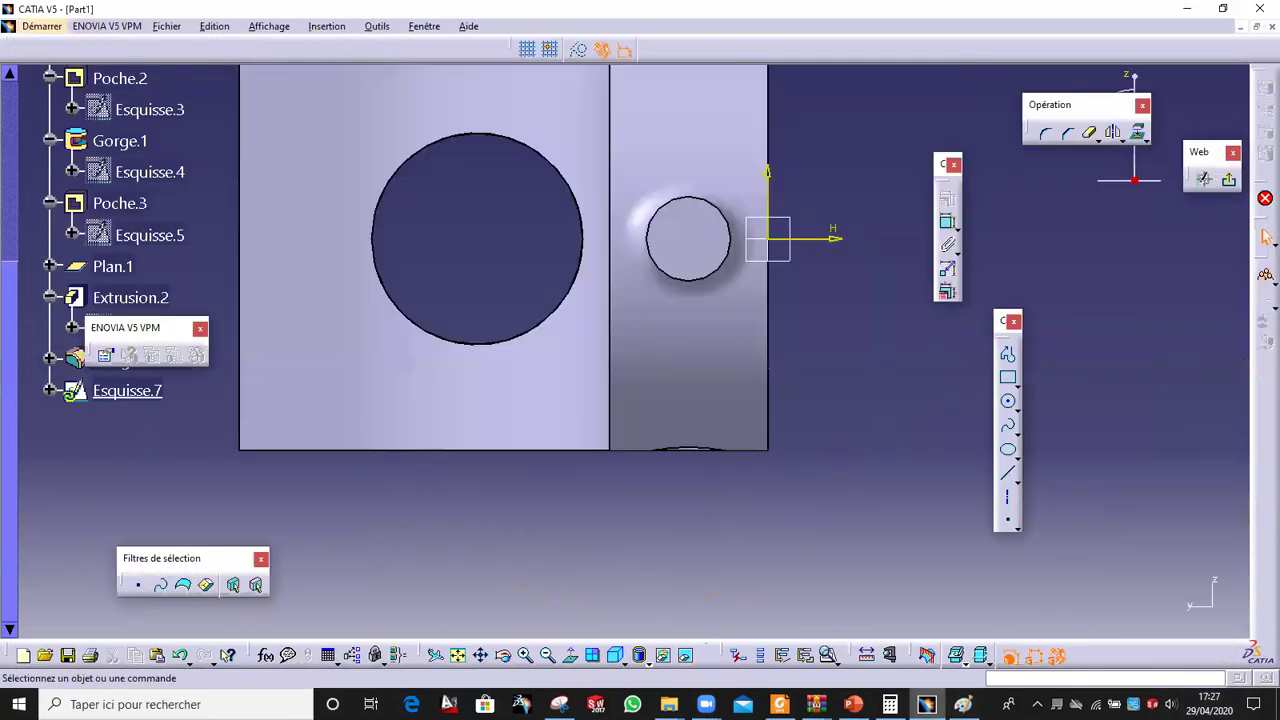
{"action": "key", "text": "alt+Tab"}
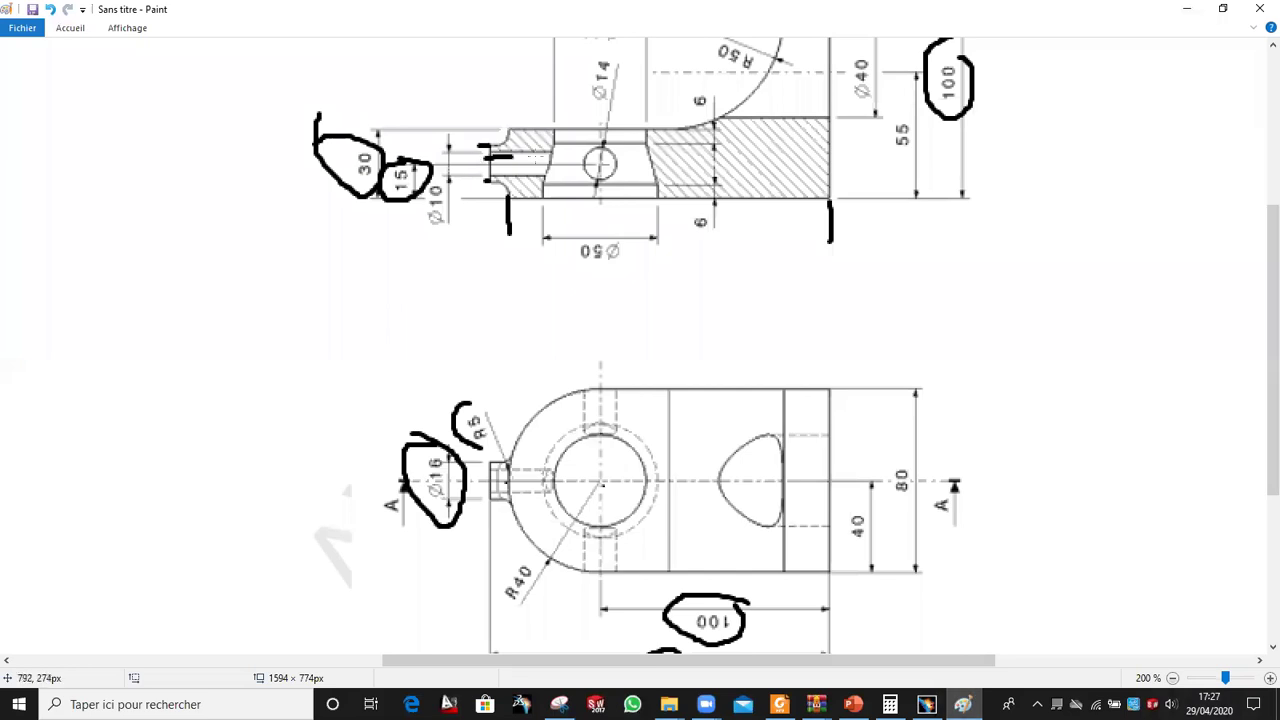
{"action": "left_click", "coordinate": [926, 704]}
Step: Sketch a circle about 8 mm in diameter on the boss's end face and constrain it concentric with the boss edge
{"action": "left_click", "coordinate": [1007, 404]}
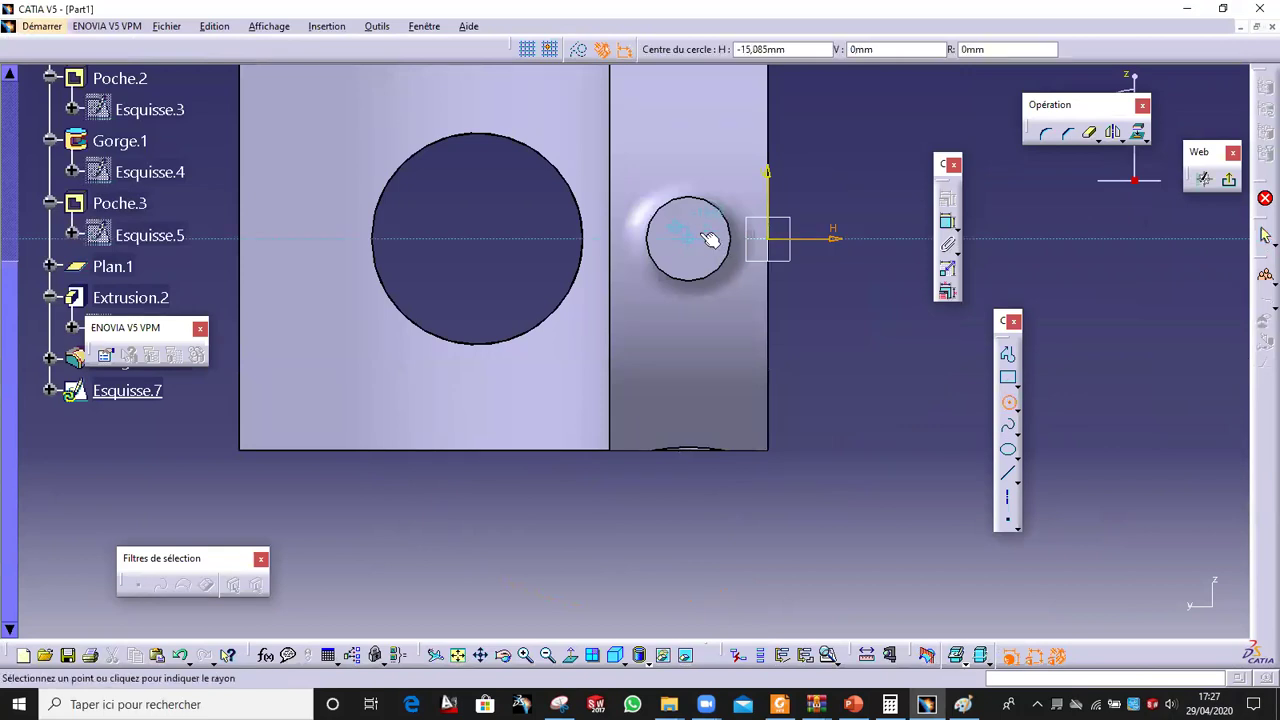
{"action": "left_click", "coordinate": [710, 237]}
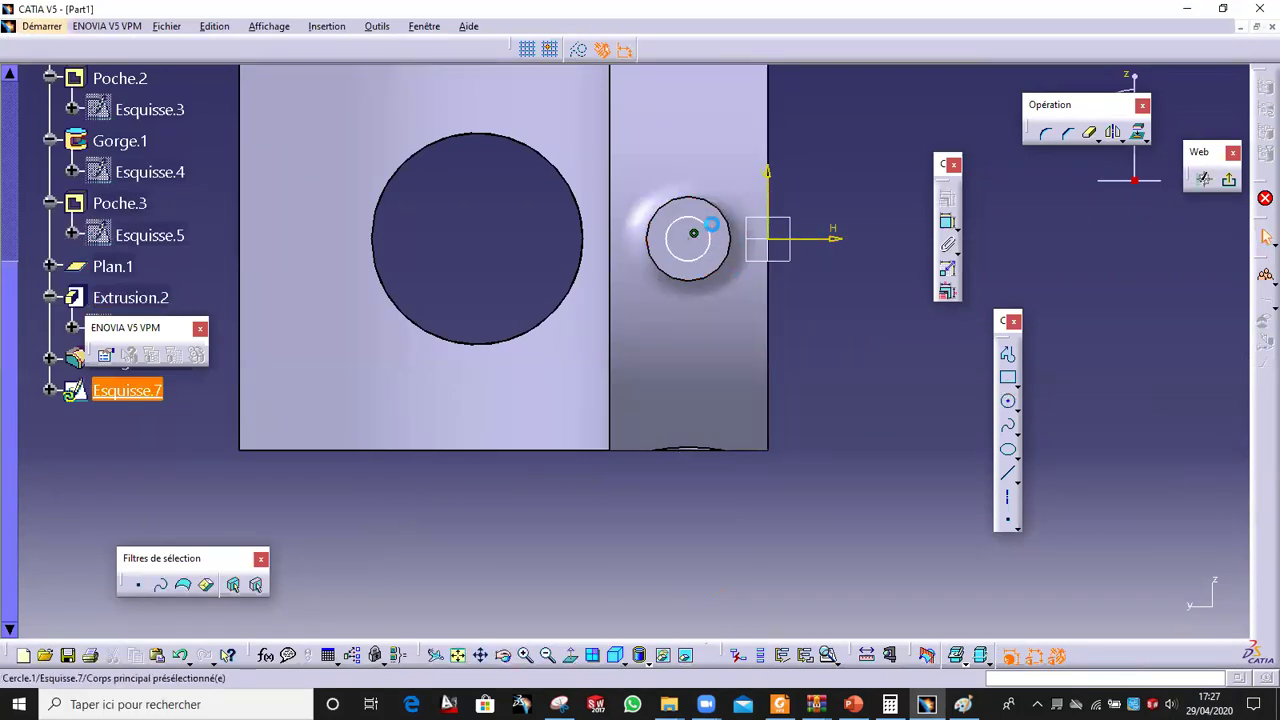
{"action": "left_click", "coordinate": [722, 211]}
{"action": "left_click", "coordinate": [947, 215]}
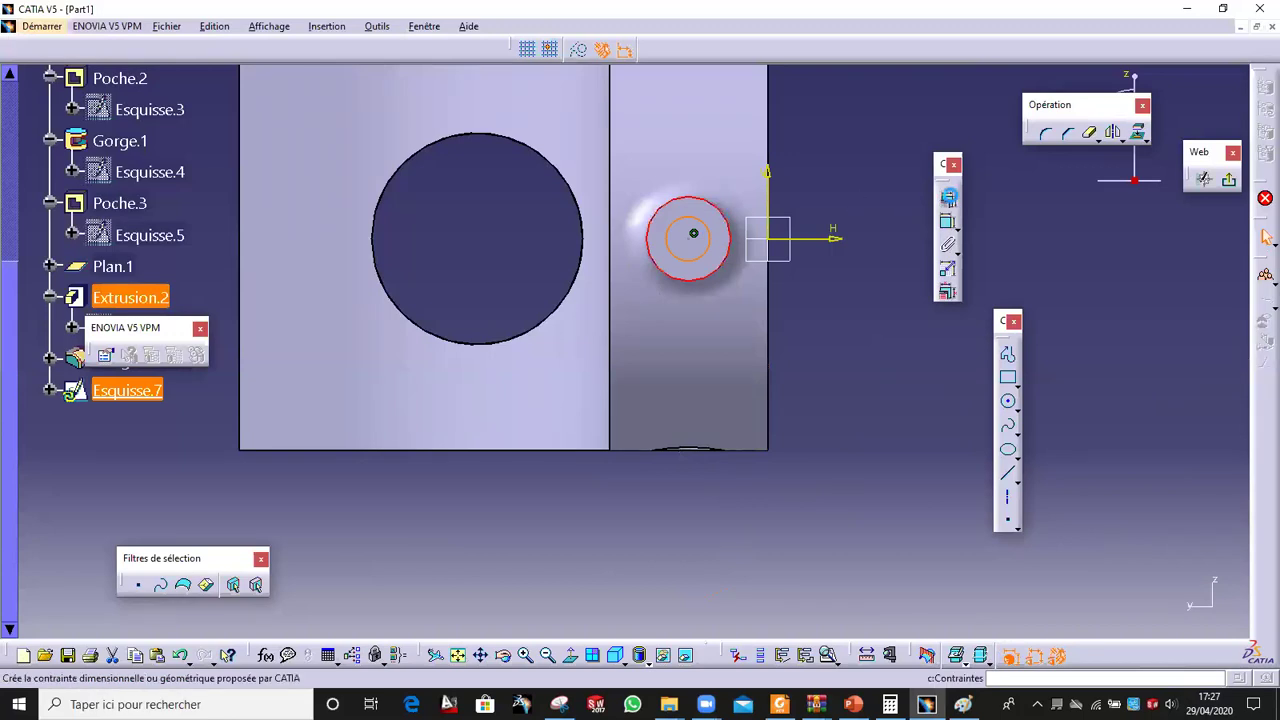
{"action": "left_click", "coordinate": [1199, 479]}
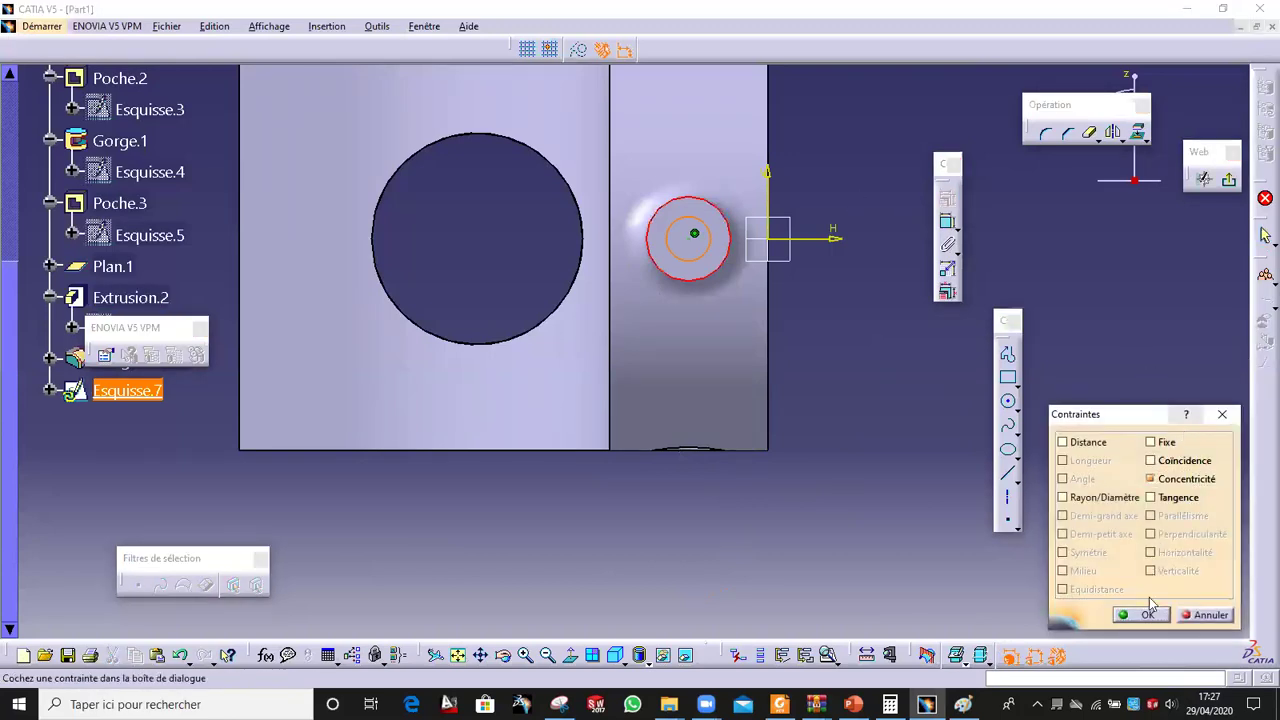
{"action": "left_click", "coordinate": [1147, 614]}
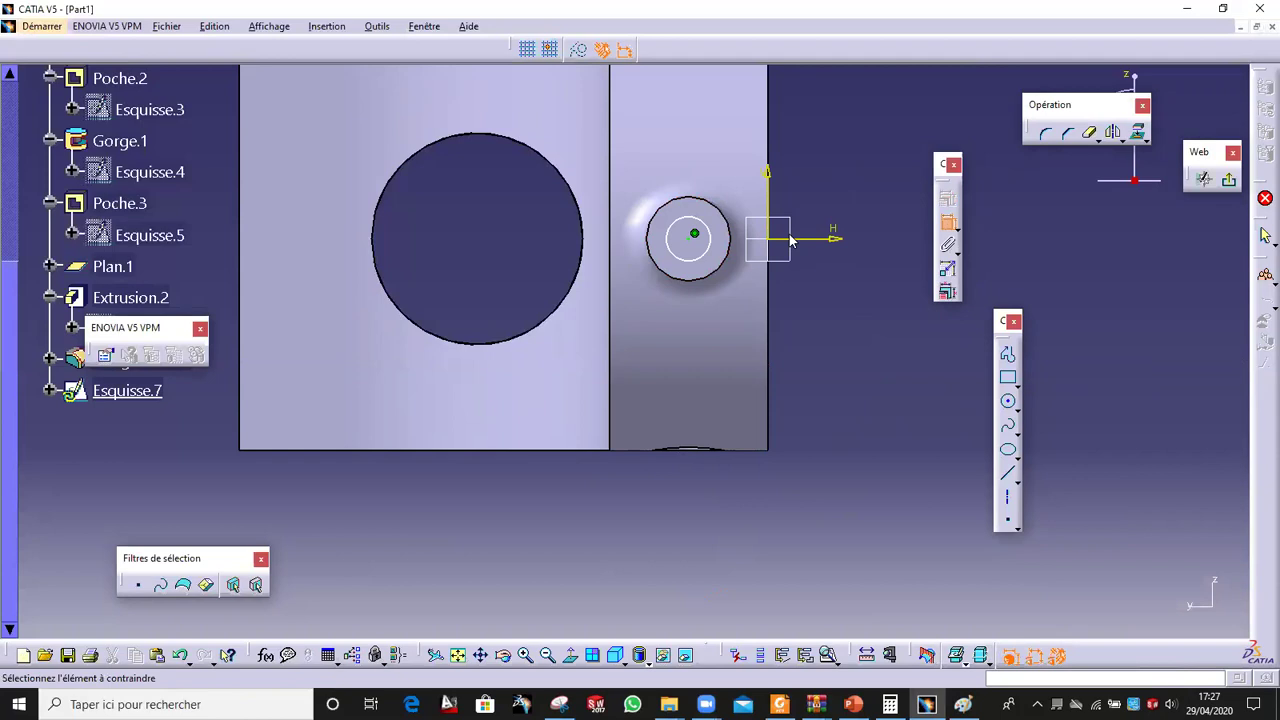
Step: Dimension the sketched circle's diameter at 10 mm and exit the sketch
{"action": "left_click", "coordinate": [716, 234]}
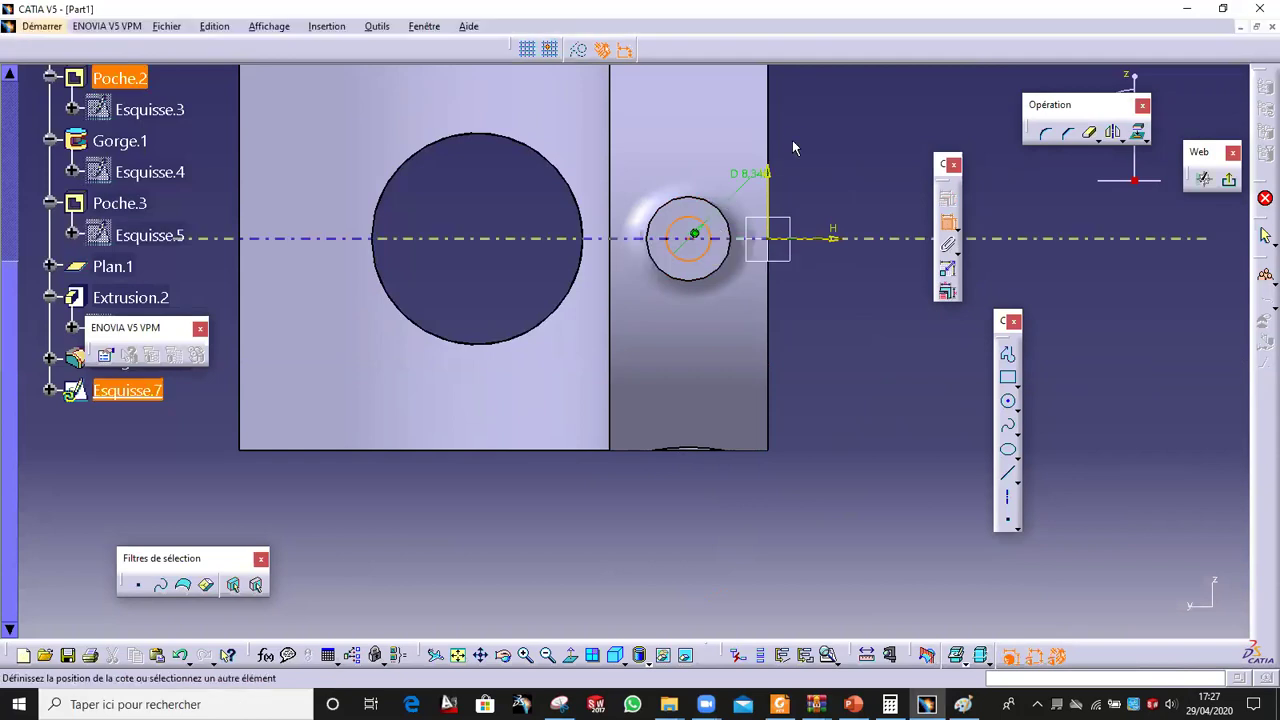
{"action": "double_click", "coordinate": [803, 134]}
{"action": "type", "text": "10"}
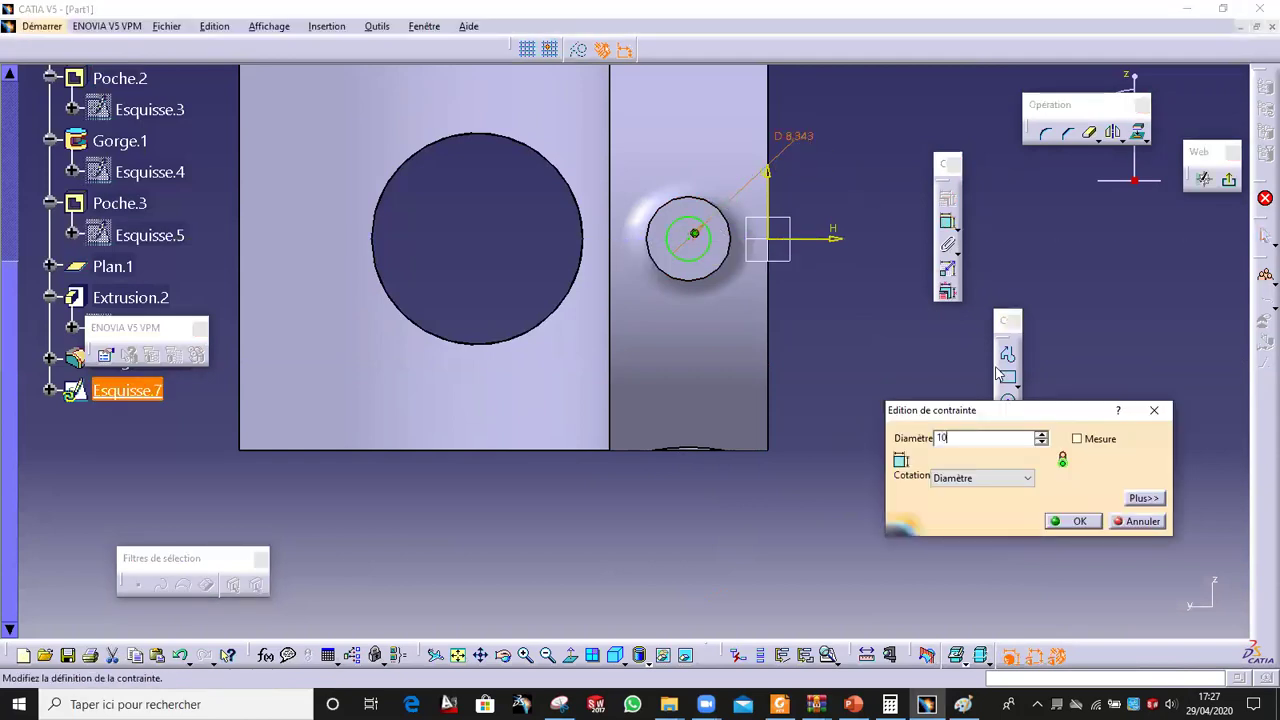
{"action": "left_click", "coordinate": [1076, 522]}
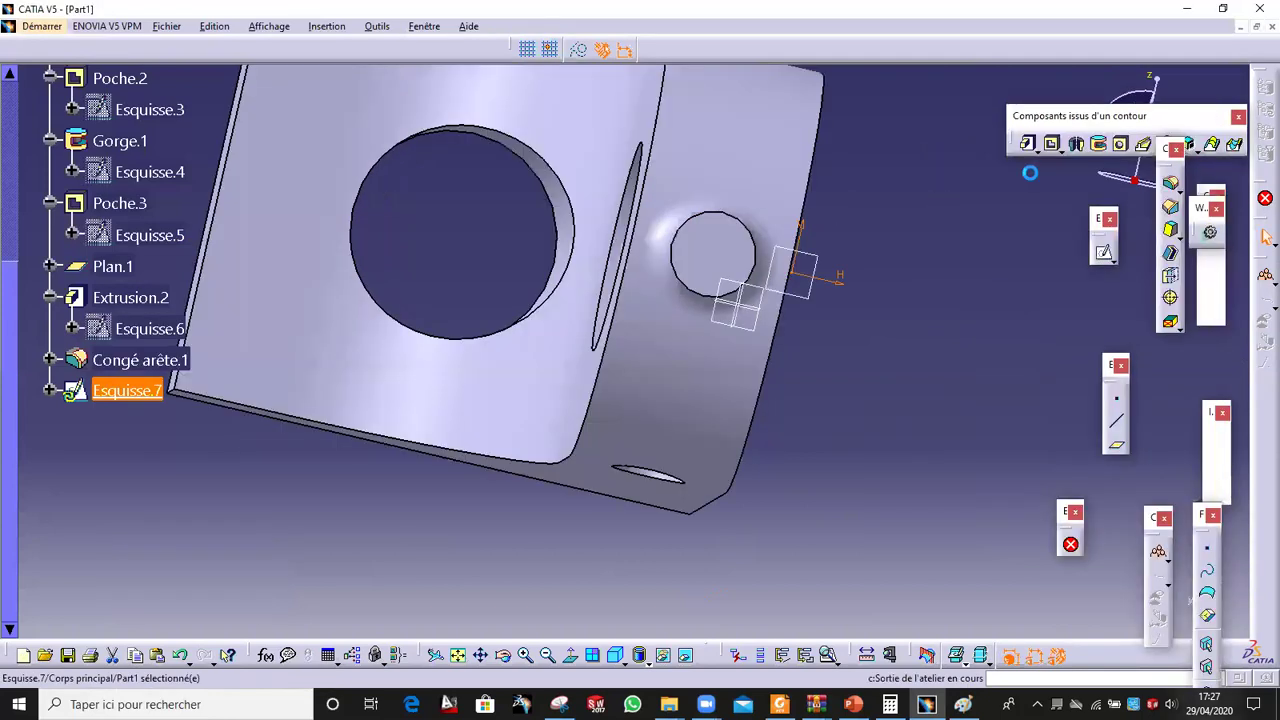
Step: Cut a pocket from the 10 mm circle through the boss into the large bore, with limit type Longueur and depth 41 mm
{"action": "left_click", "coordinate": [1053, 145]}
{"action": "mouse_move", "coordinate": [558, 270]}
{"action": "middle_mouse_down"}
{"action": "mouse_move", "coordinate": [271, 149]}
{"action": "mouse_move", "coordinate": [266, 349]}
{"action": "mouse_move", "coordinate": [357, 338]}
{"action": "mouse_move", "coordinate": [430, 460]}
{"action": "middle_mouse_up"}
{"action": "left_click", "coordinate": [1092, 186]}
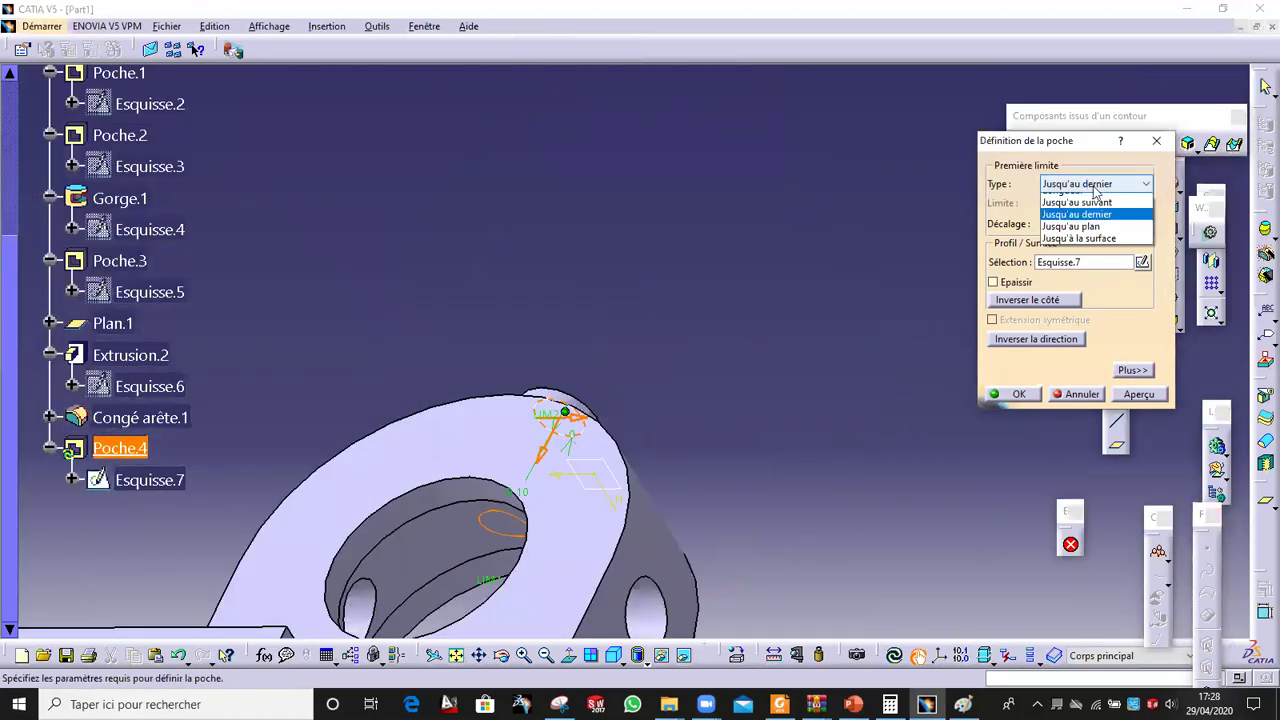
{"action": "left_click", "coordinate": [1062, 200]}
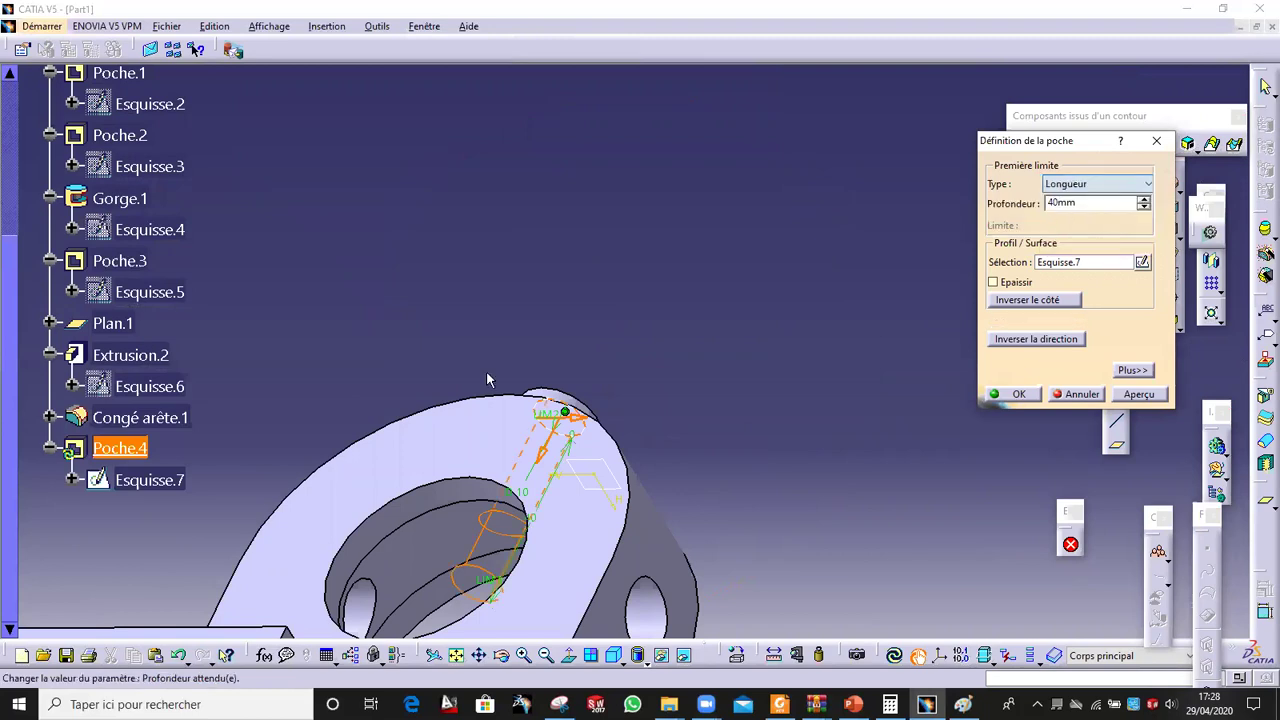
{"action": "left_click", "coordinate": [1143, 199]}
{"action": "middle_click_drag", "start_coordinate": [900, 420], "coordinate": [928, 412]}
{"action": "left_click", "coordinate": [1020, 394]}
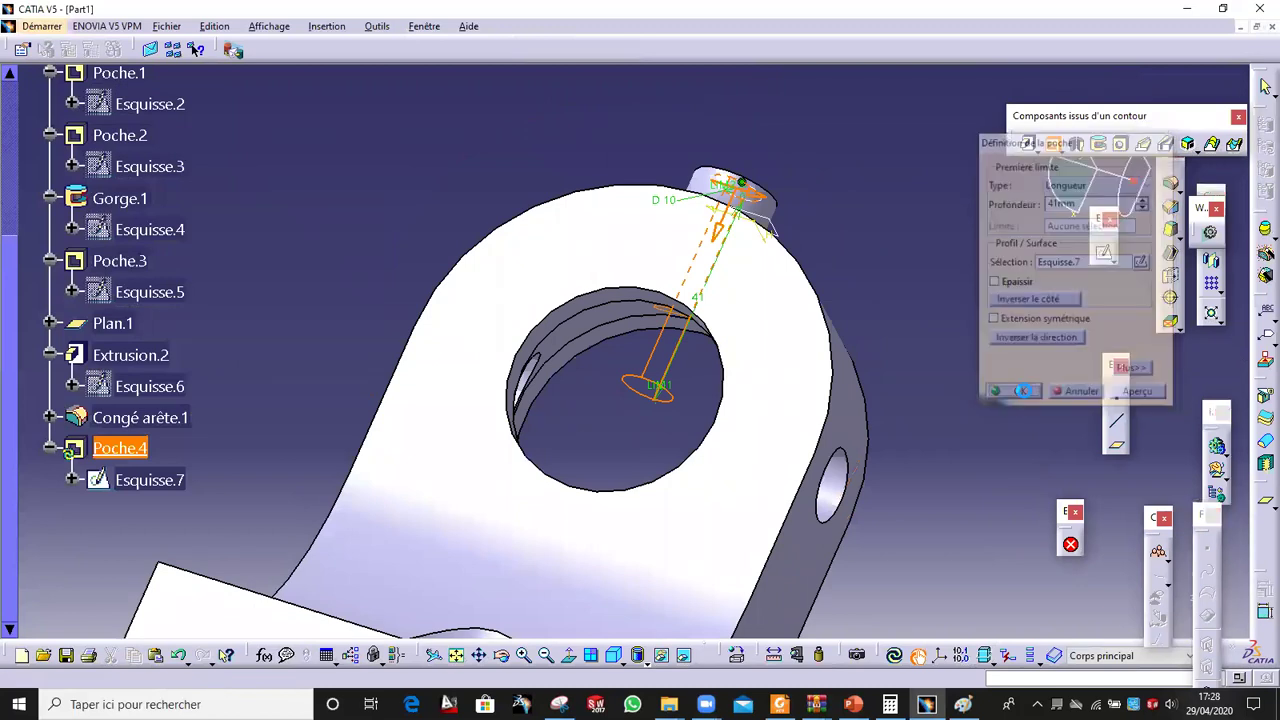
{"action": "middle_click_drag", "start_coordinate": [898, 274], "coordinate": [397, 551]}
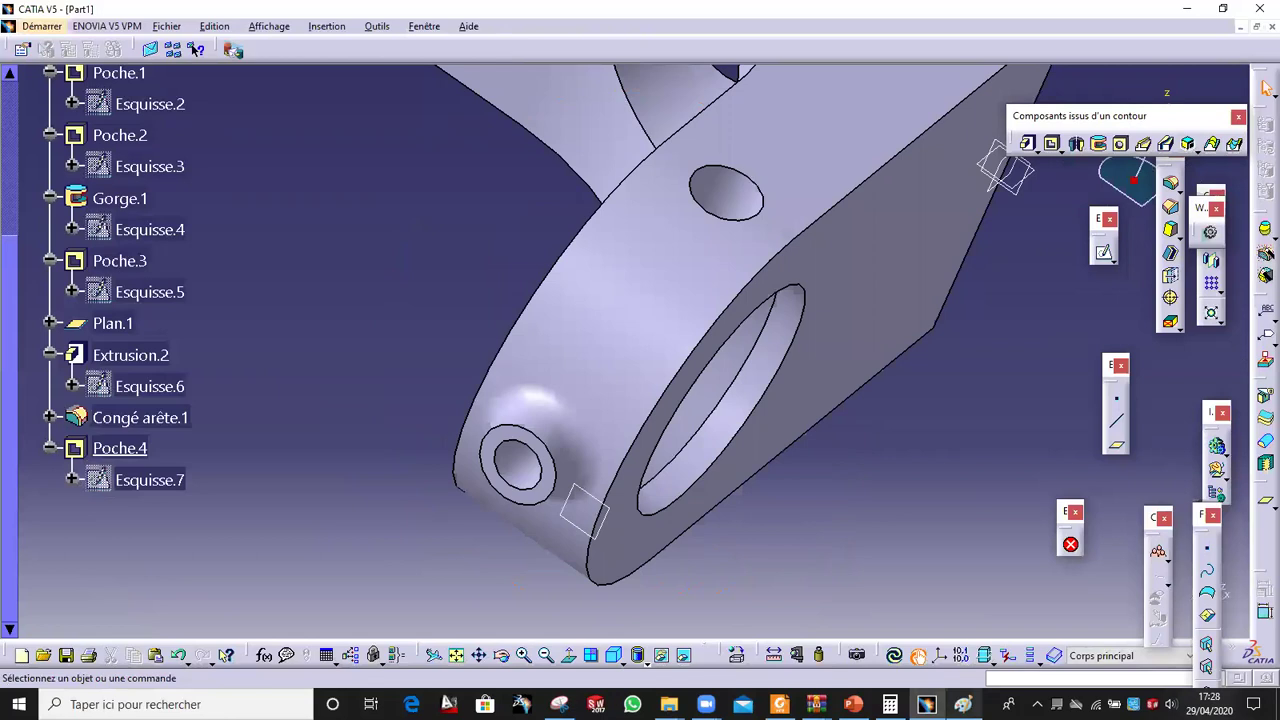
Step: Review the section and top views of the drawing in Paint, and return to CATIA to examine the whole bracket against them
{"action": "key", "text": "alt+Tab"}
{"action": "scroll", "coordinate": [817, 466], "scroll_direction": "up", "scroll_amount": 3}
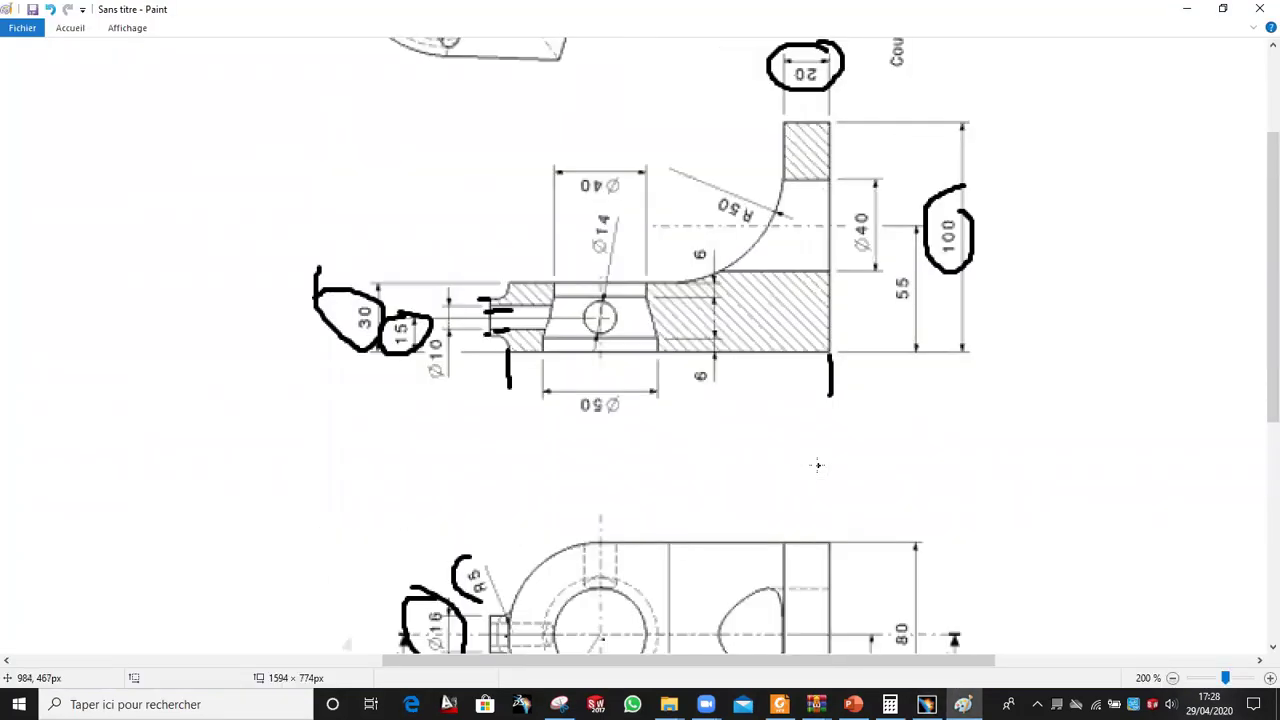
{"action": "scroll", "coordinate": [879, 472], "scroll_direction": "down", "scroll_amount": 3}
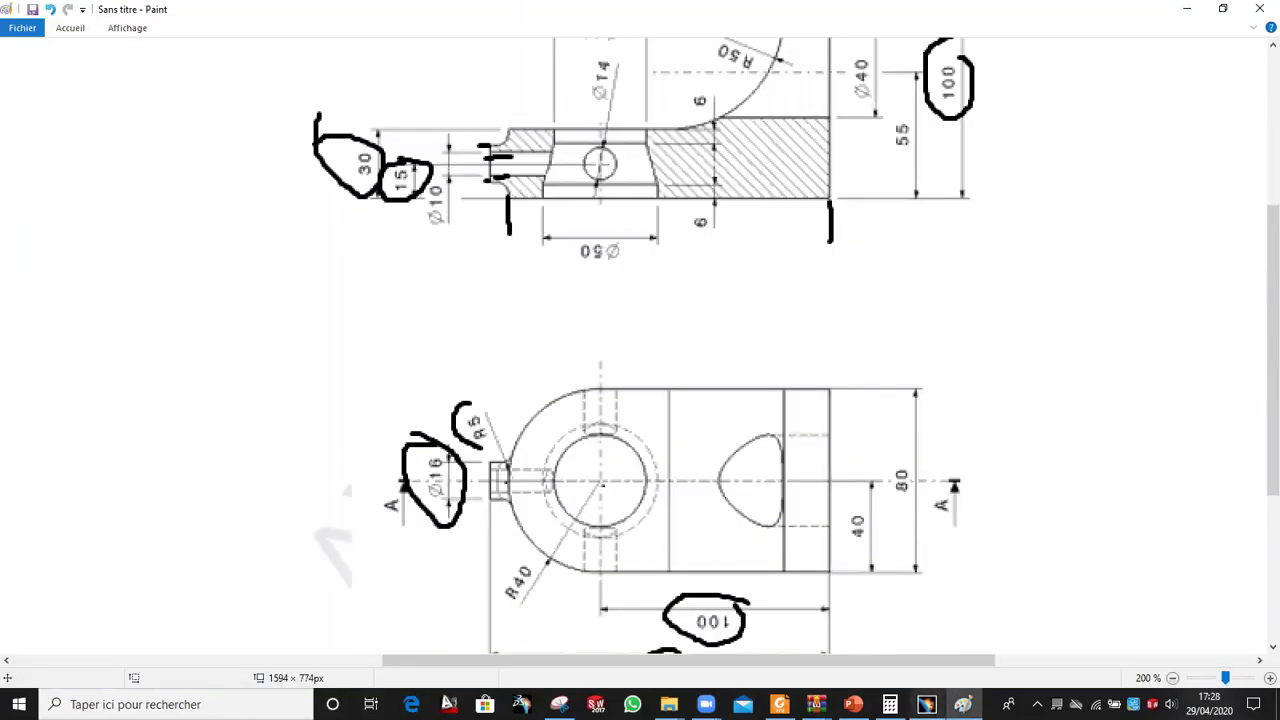
{"action": "key", "text": "alt+Tab"}
{"action": "mouse_move", "coordinate": [786, 209]}
{"action": "middle_mouse_down"}
{"action": "mouse_move", "coordinate": [760, 512]}
{"action": "mouse_move", "coordinate": [748, 415]}
{"action": "mouse_move", "coordinate": [815, 253]}
{"action": "mouse_move", "coordinate": [660, 480]}
{"action": "mouse_move", "coordinate": [600, 521]}
{"action": "middle_mouse_up"}
{"action": "middle_click_drag", "start_coordinate": [628, 435], "coordinate": [921, 88]}
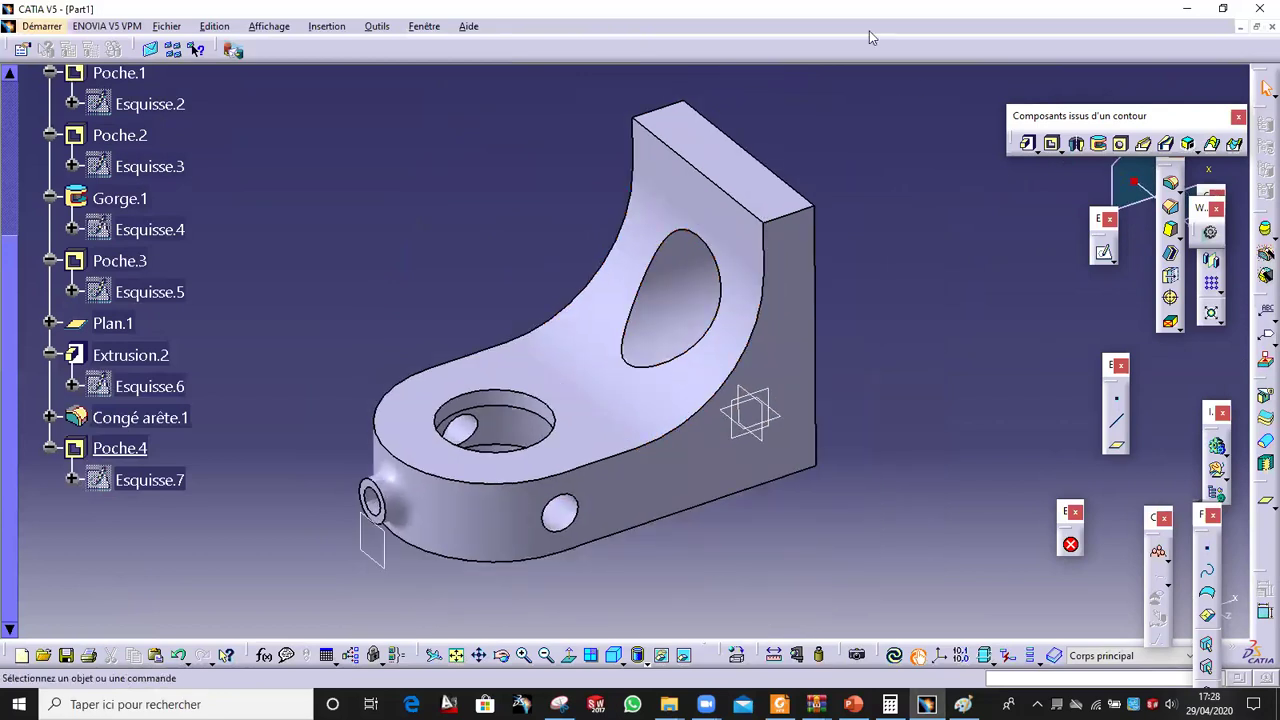